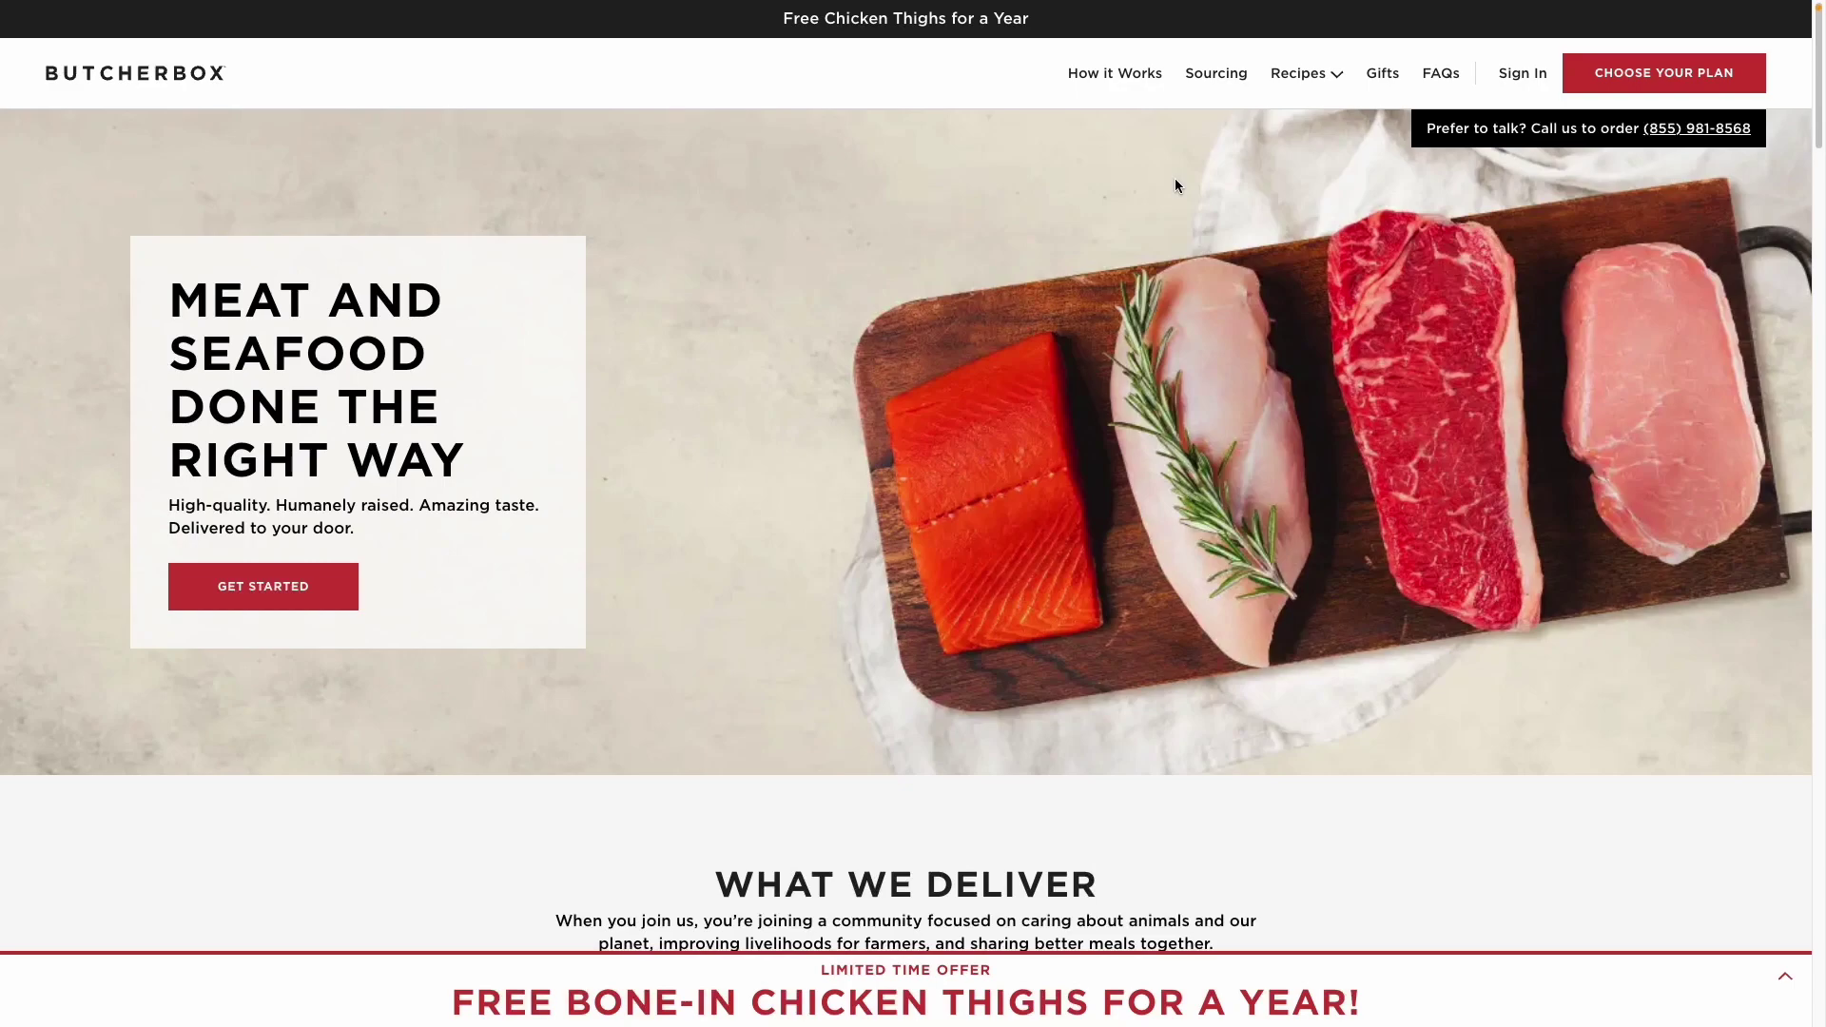
- Scroll down the PageFly Pages list and create a new blank page of type Home
scroll(1177, 176, down, 4)
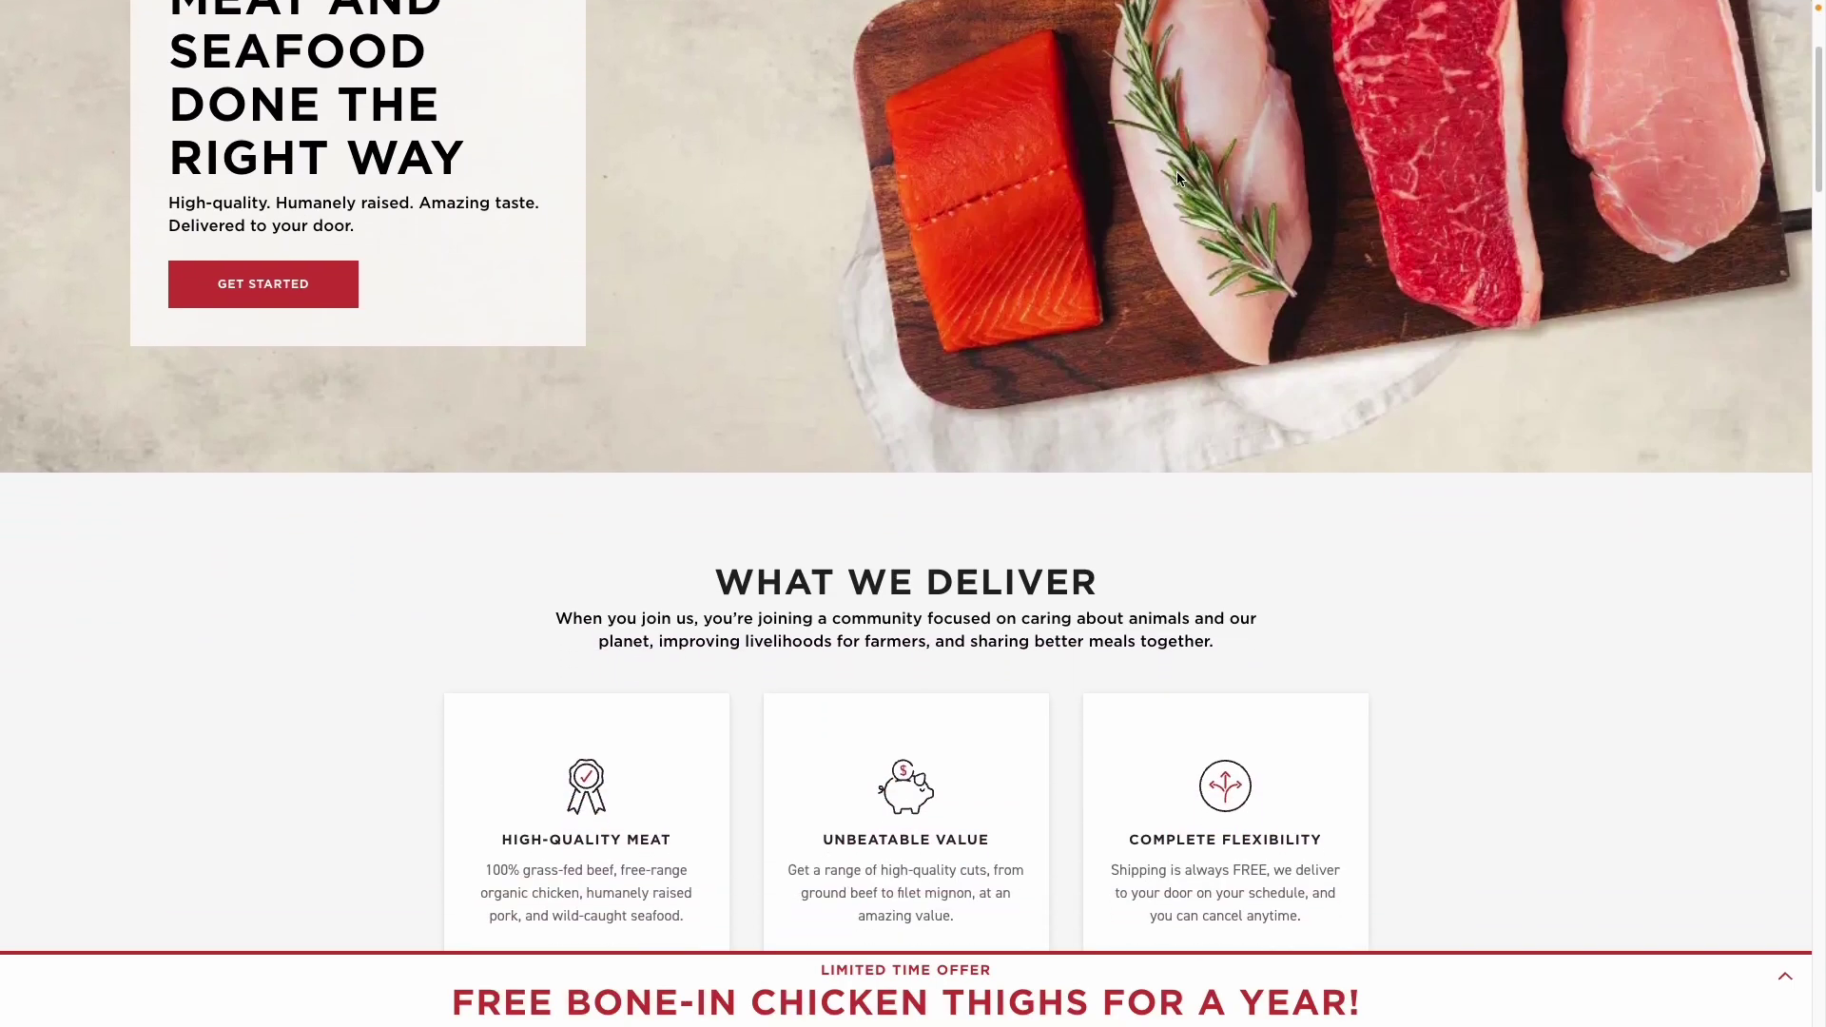
scroll(1177, 177, down, 3)
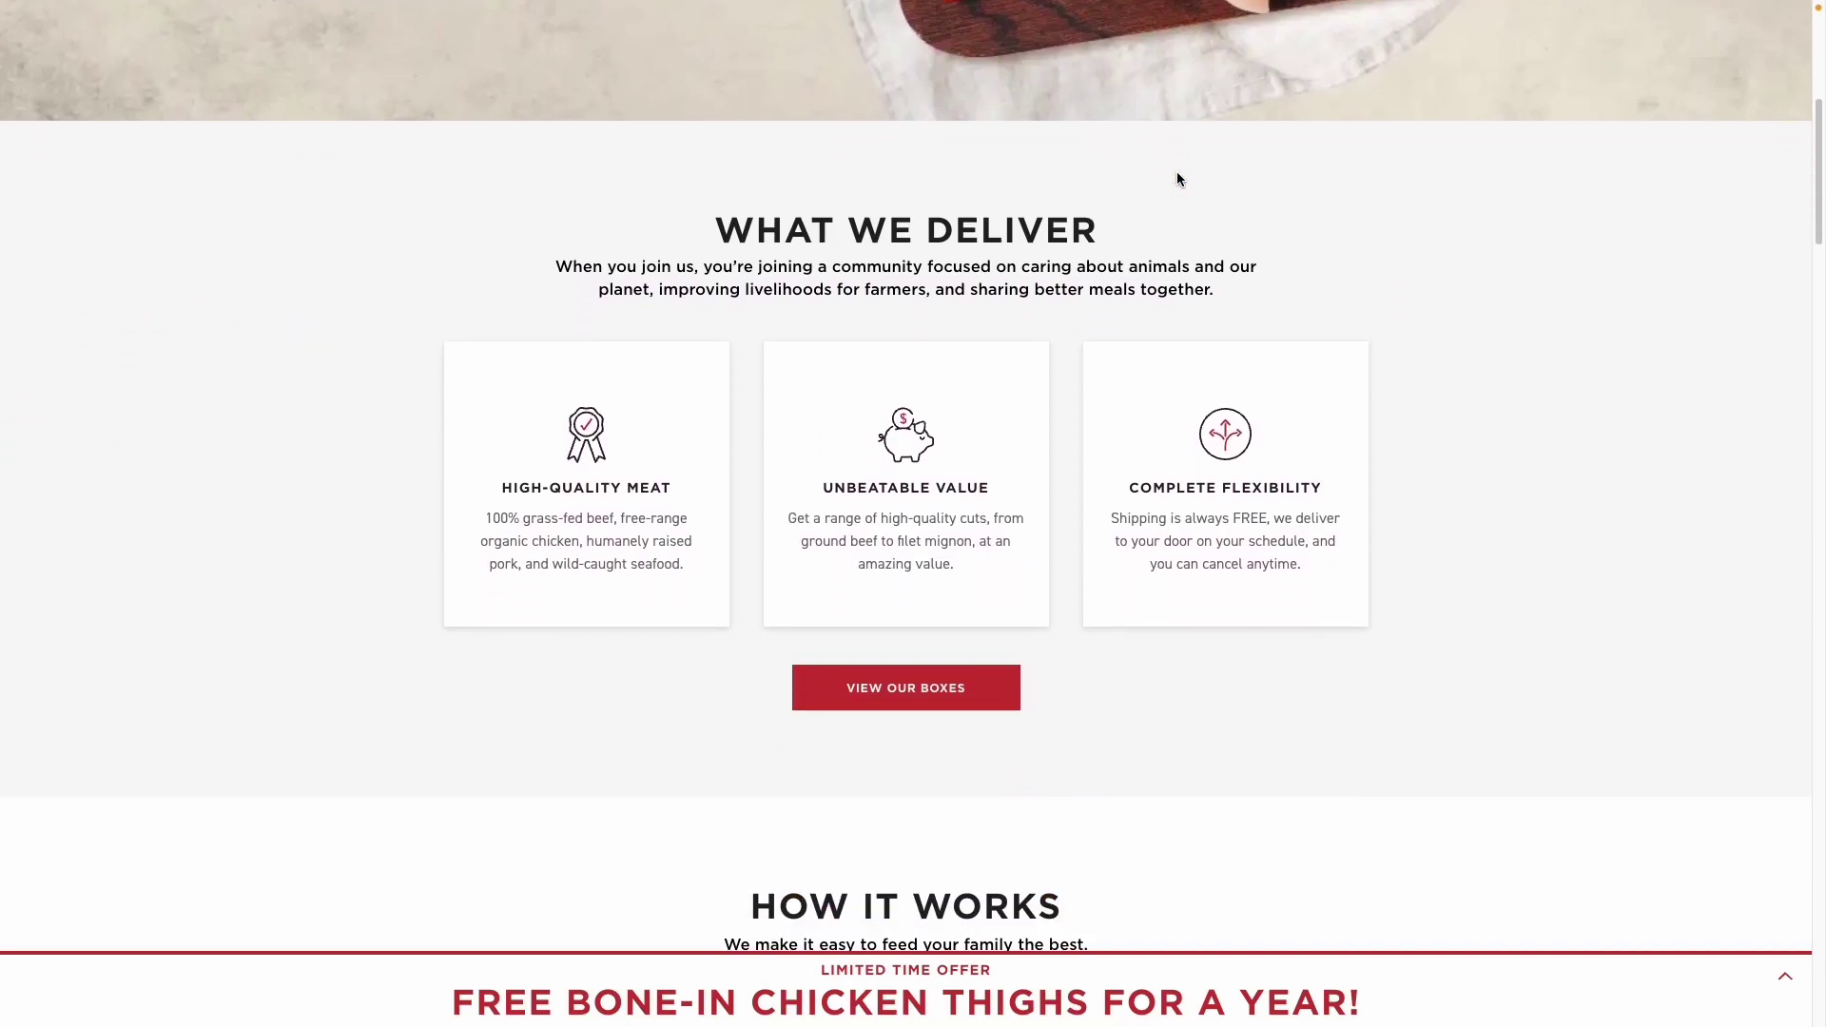
scroll(1178, 179, down, 6)
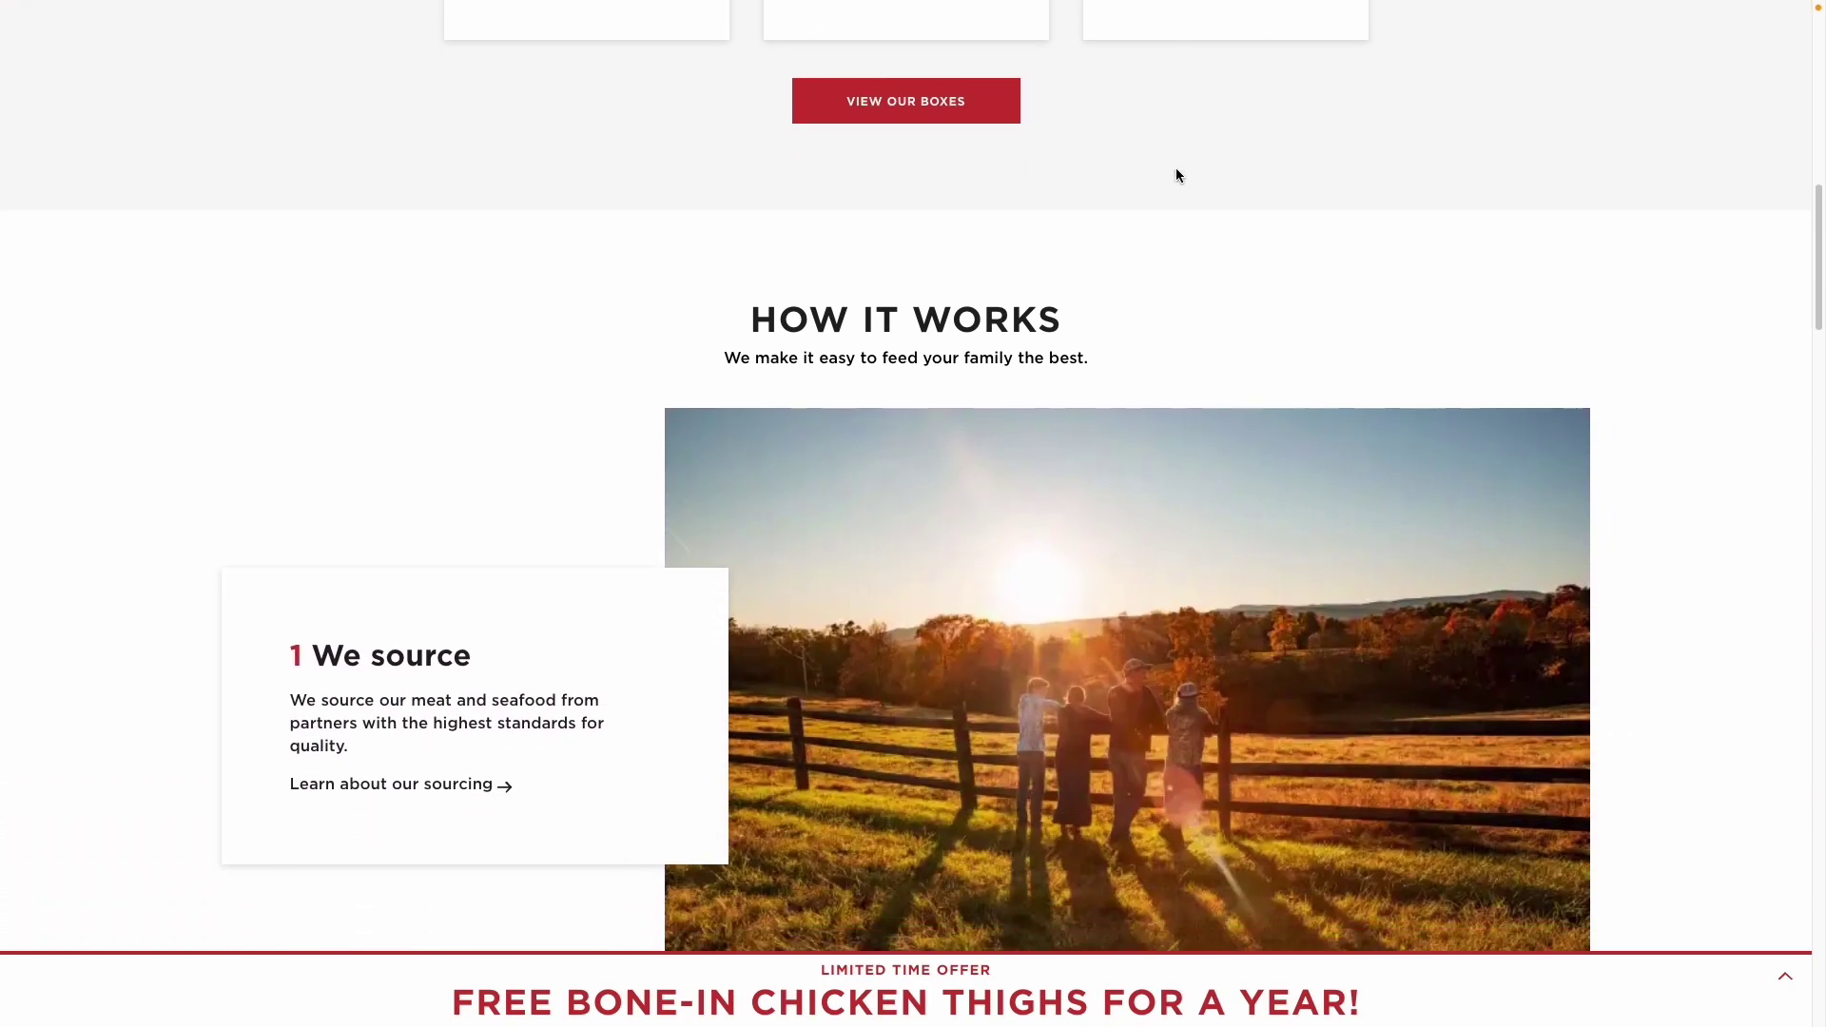
scroll(1176, 176, down, 4)
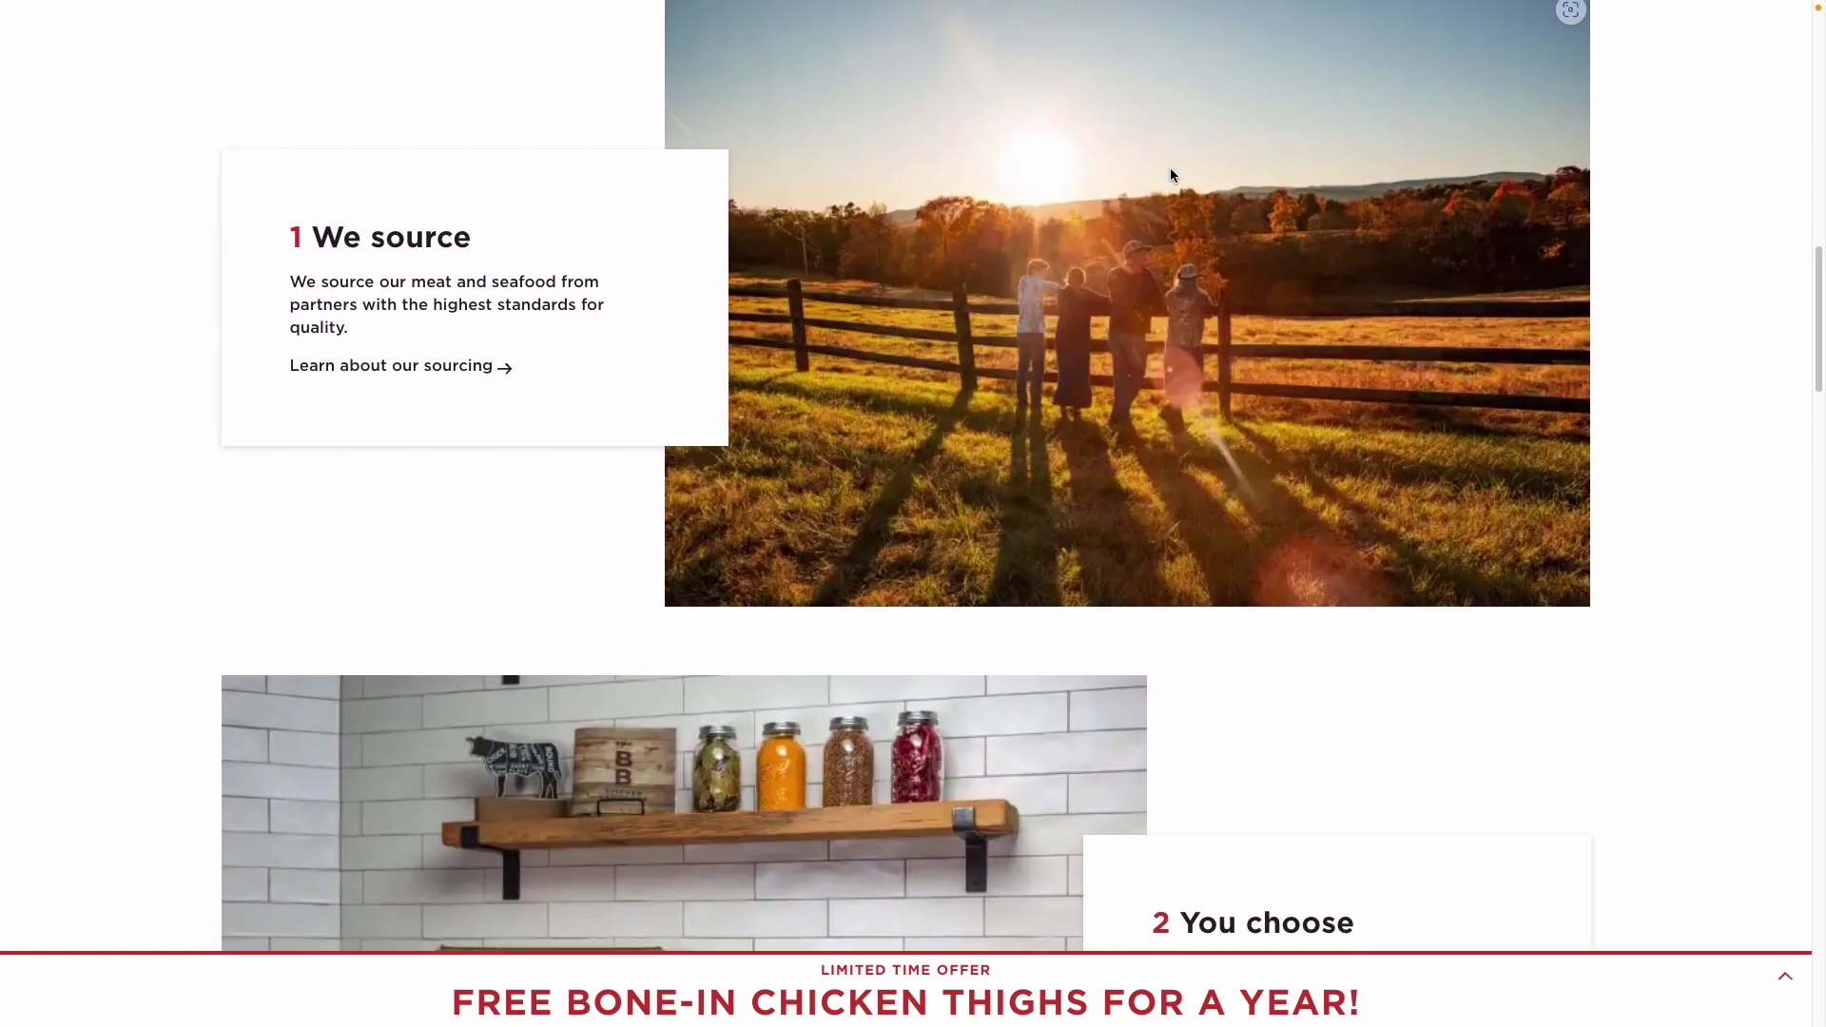
scroll(1170, 174, down, 4)
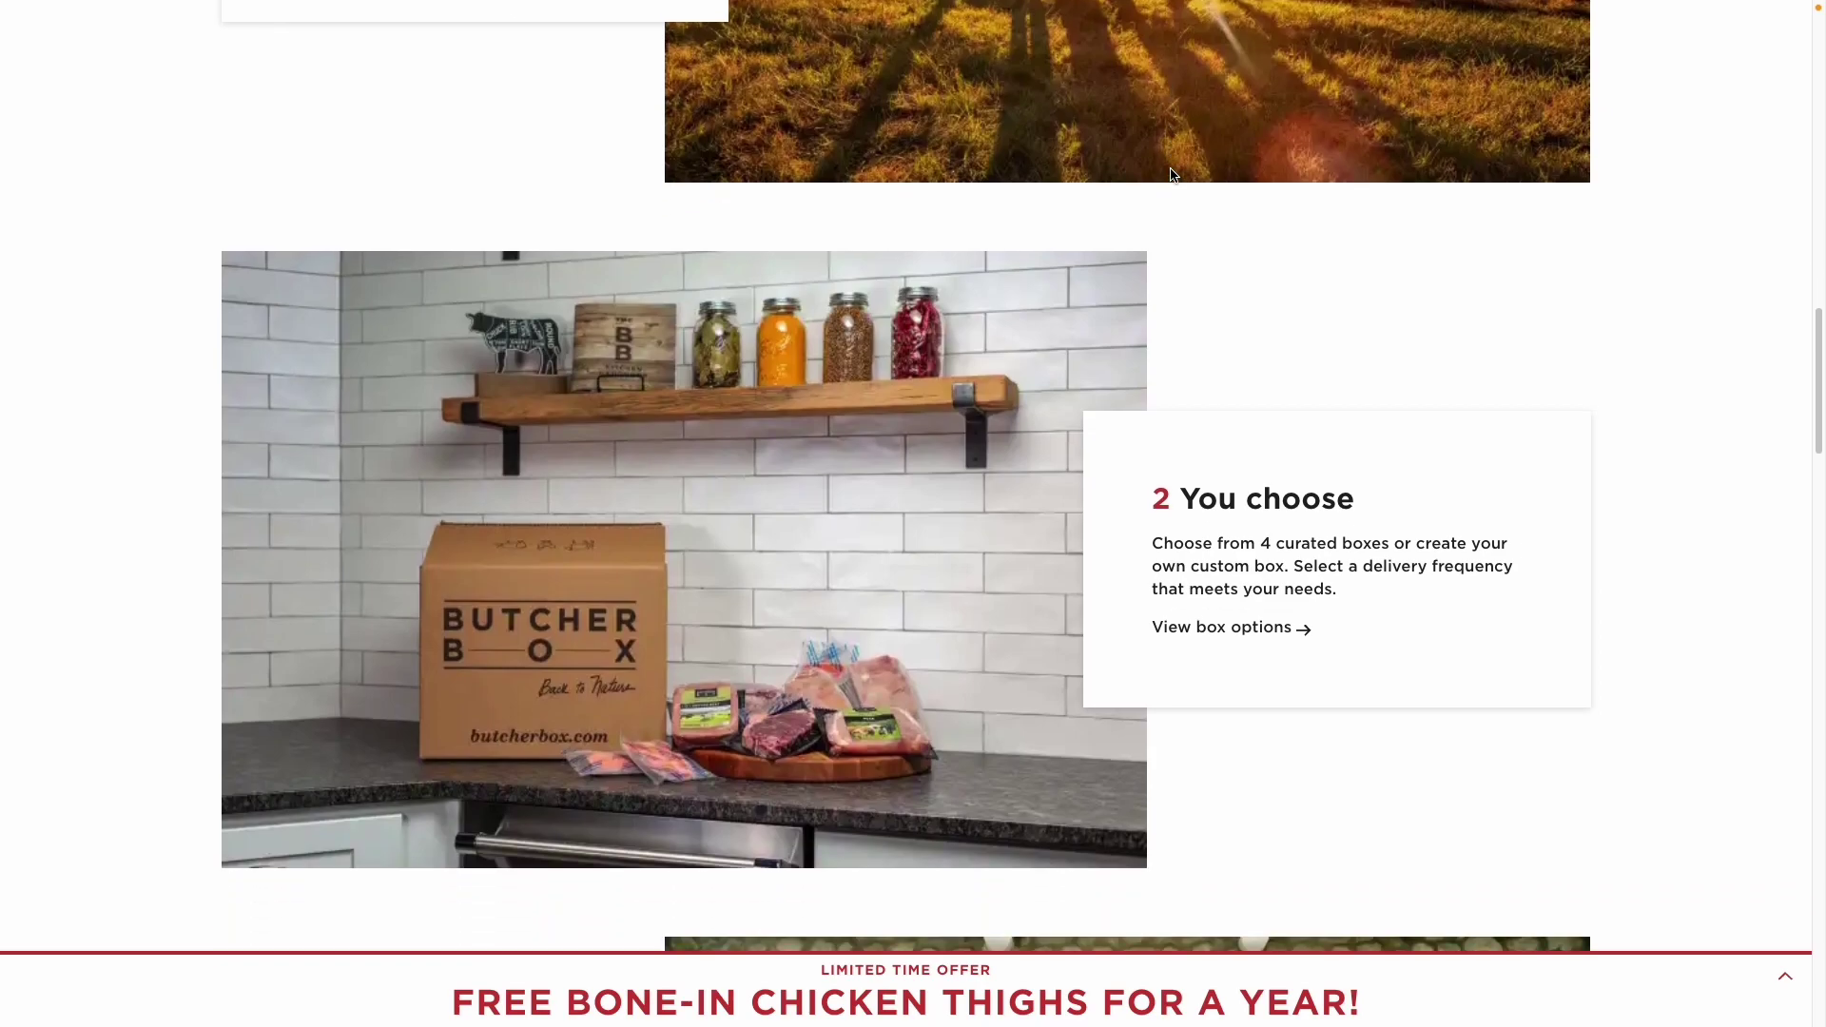
scroll(1170, 174, down, 4)
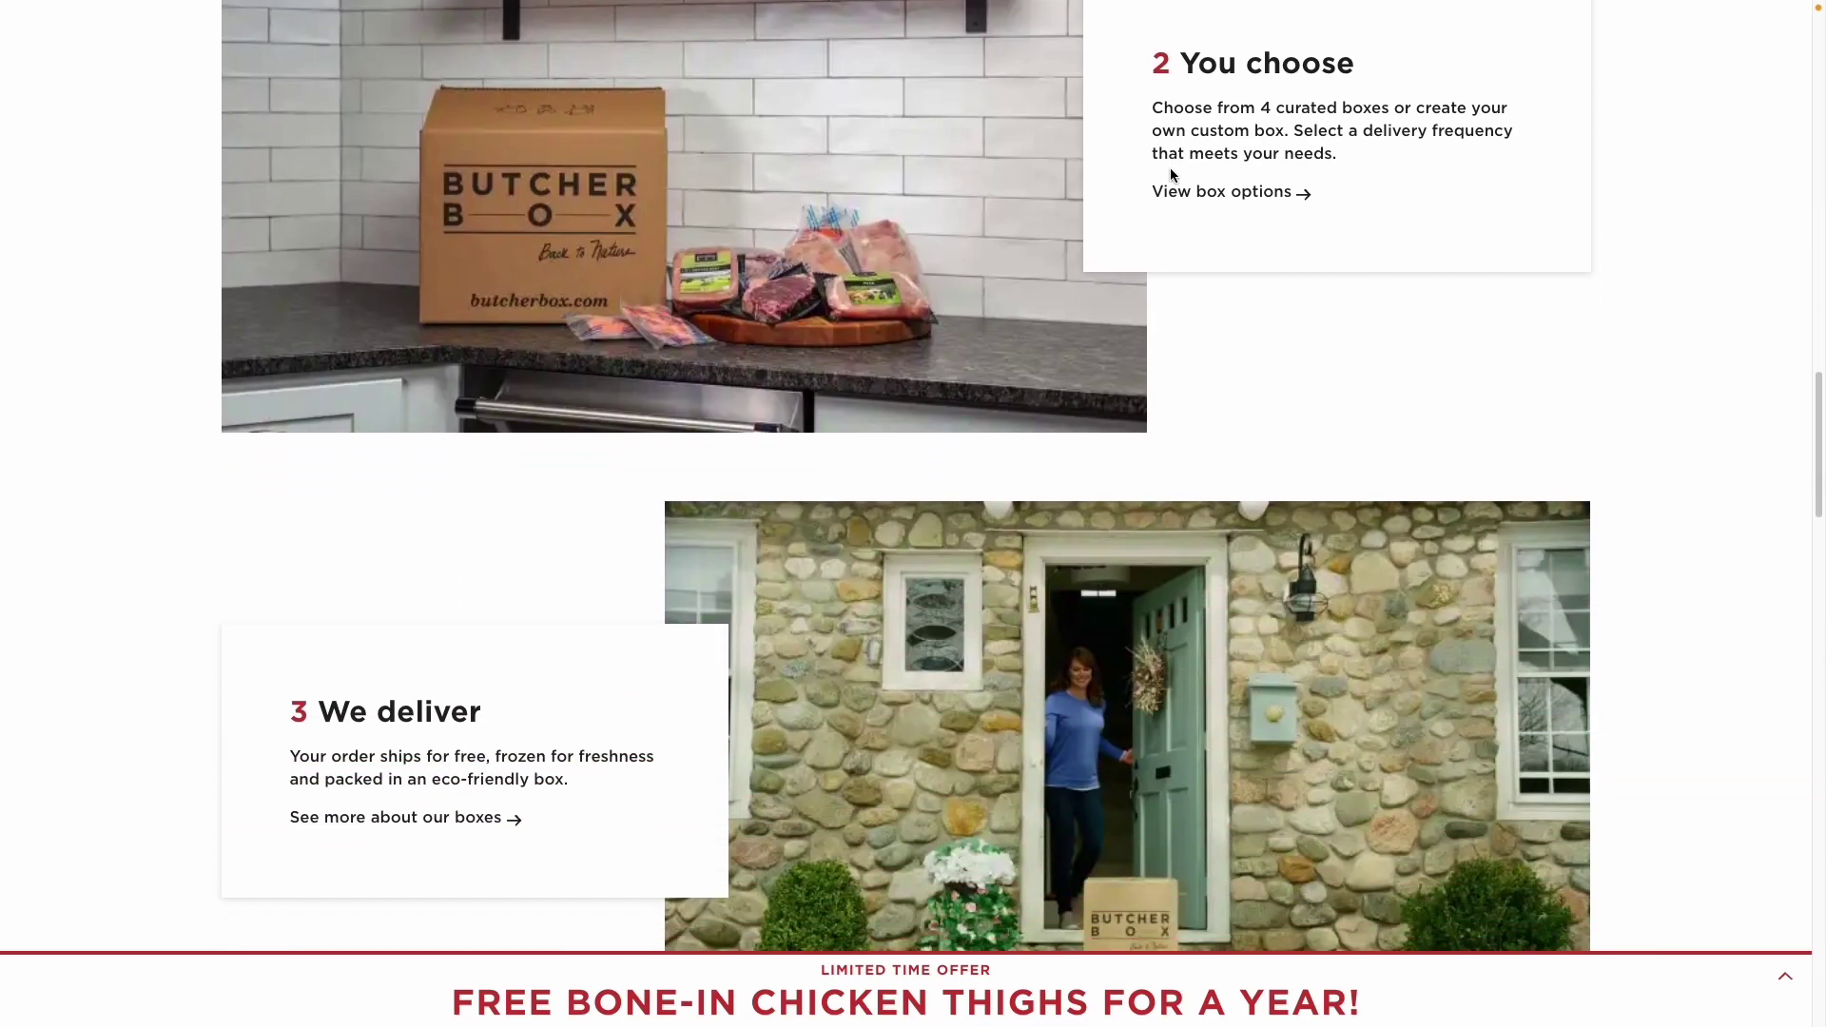
scroll(1170, 174, down, 4)
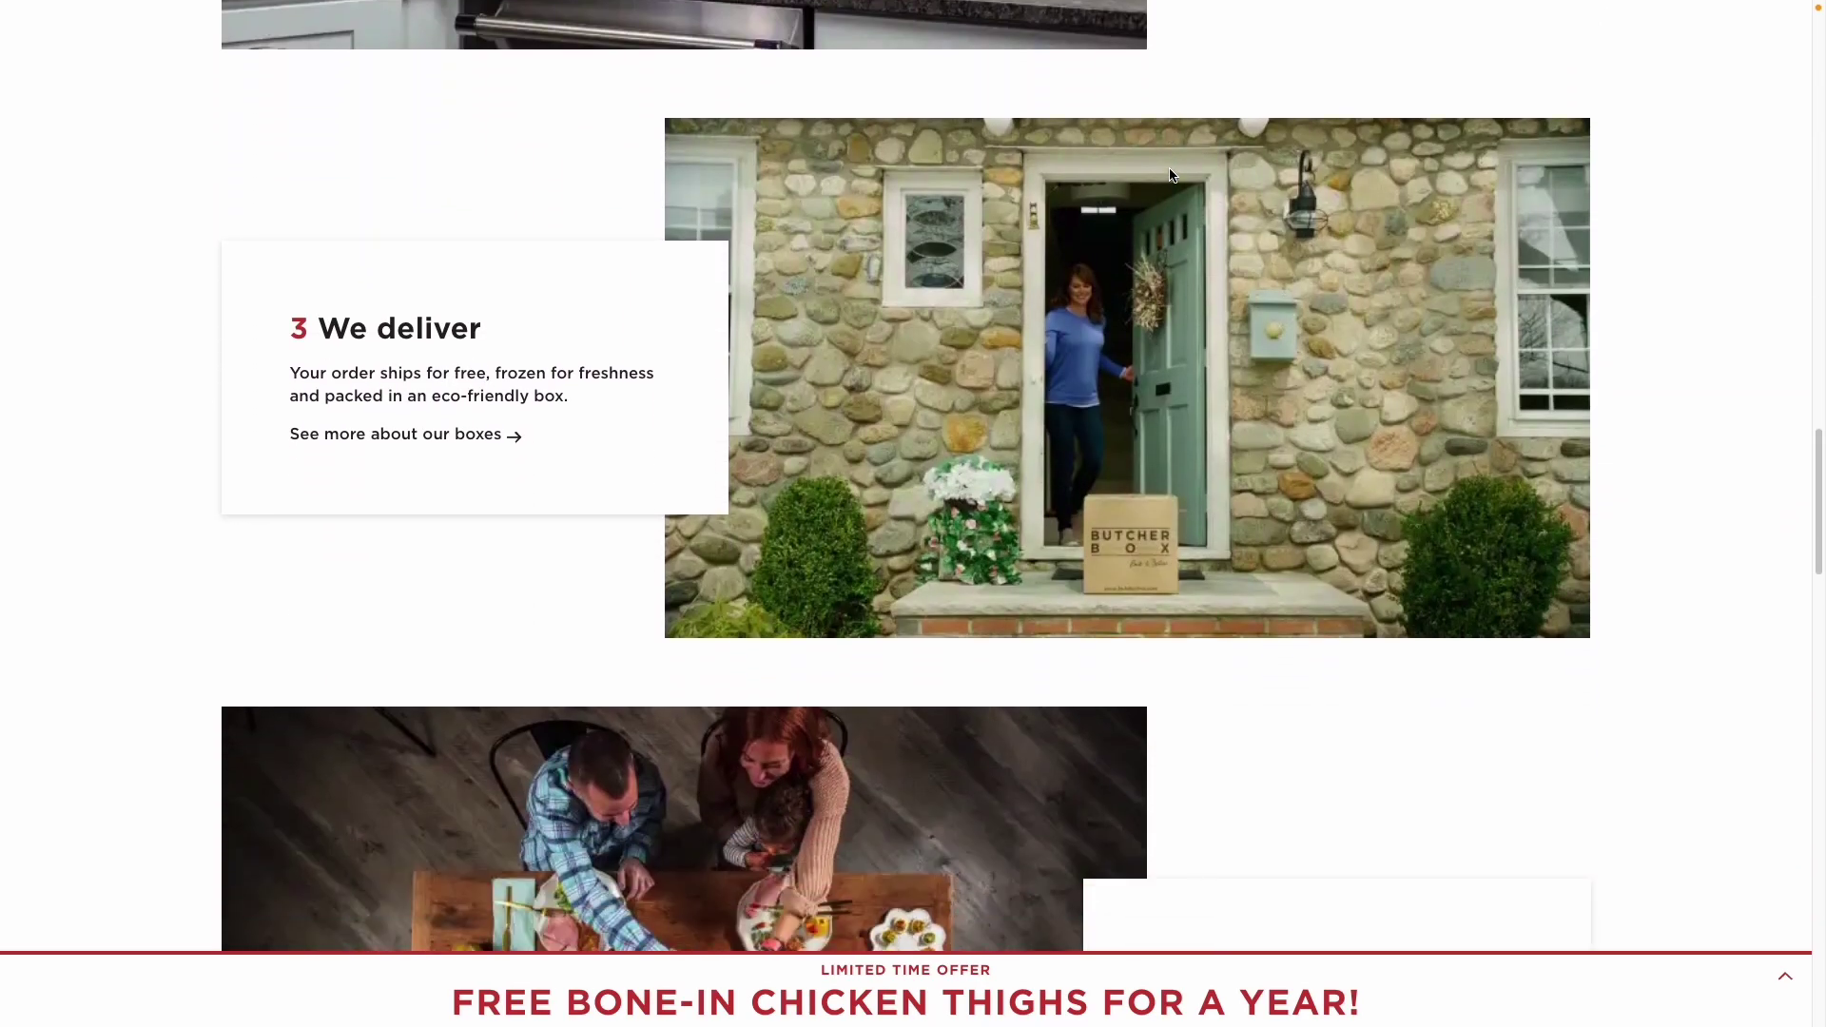
scroll(1171, 174, down, 4)
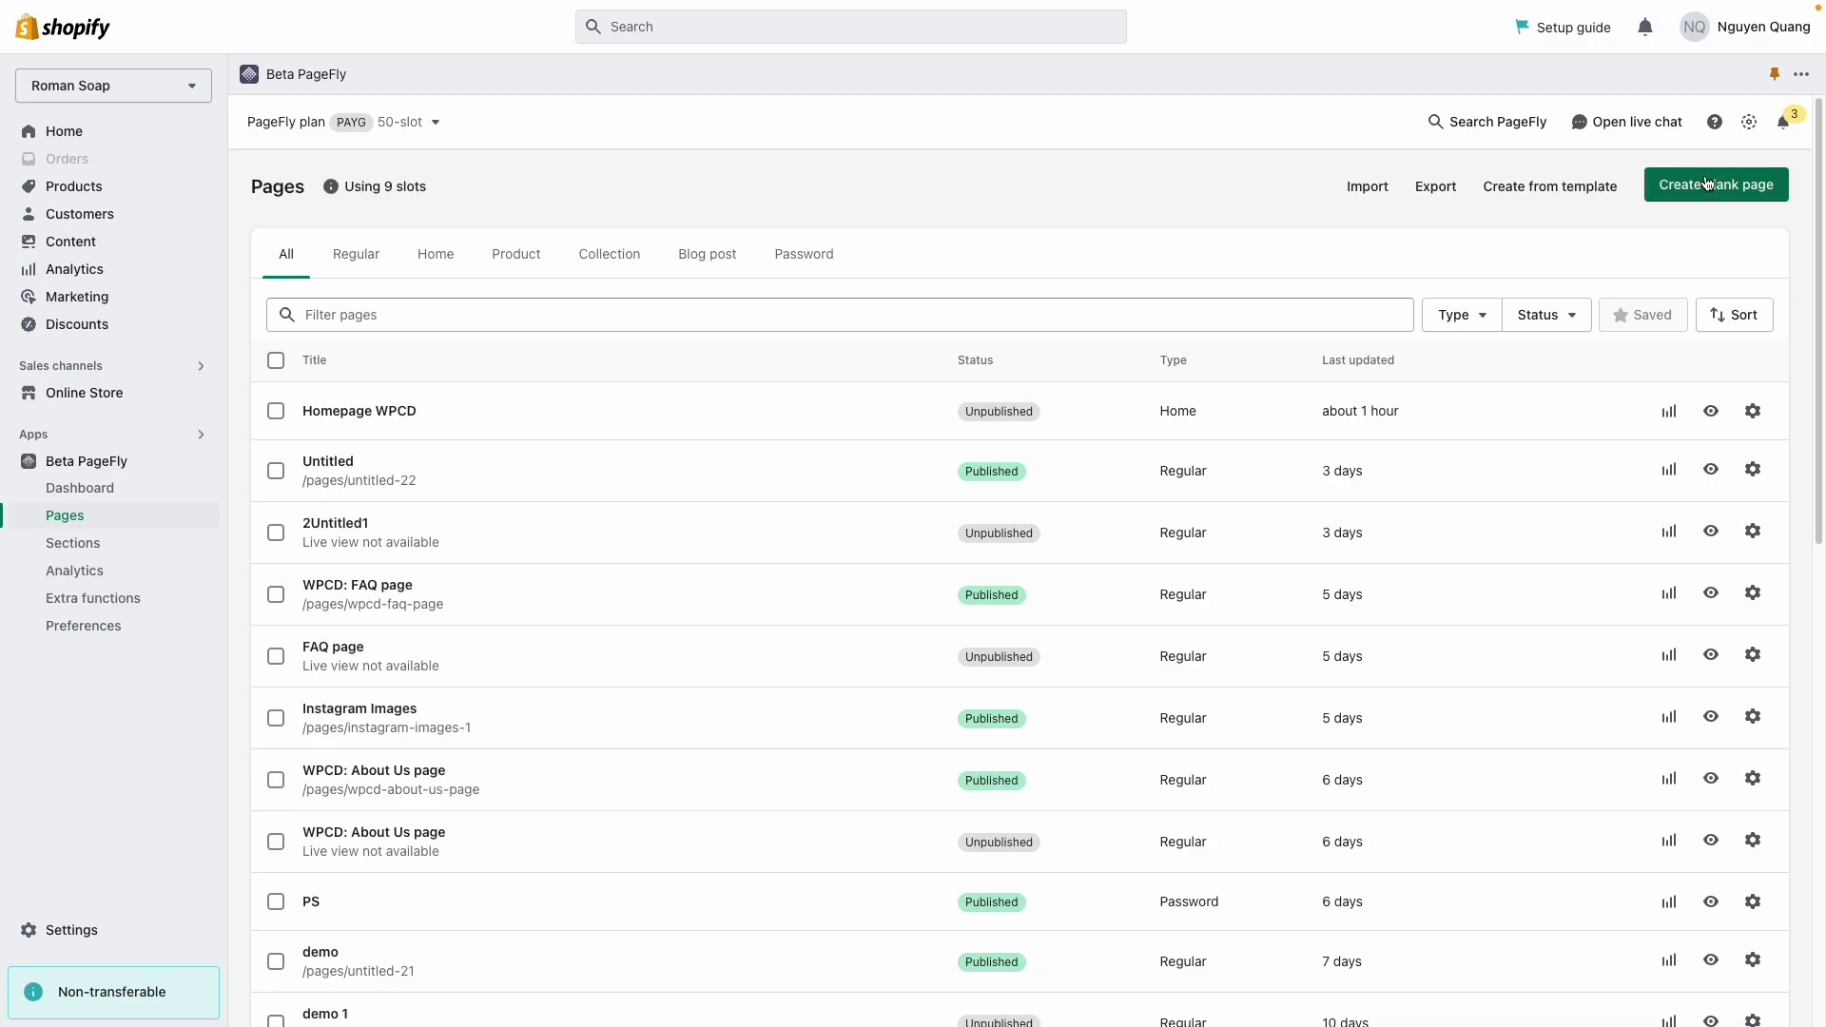
click(1751, 181)
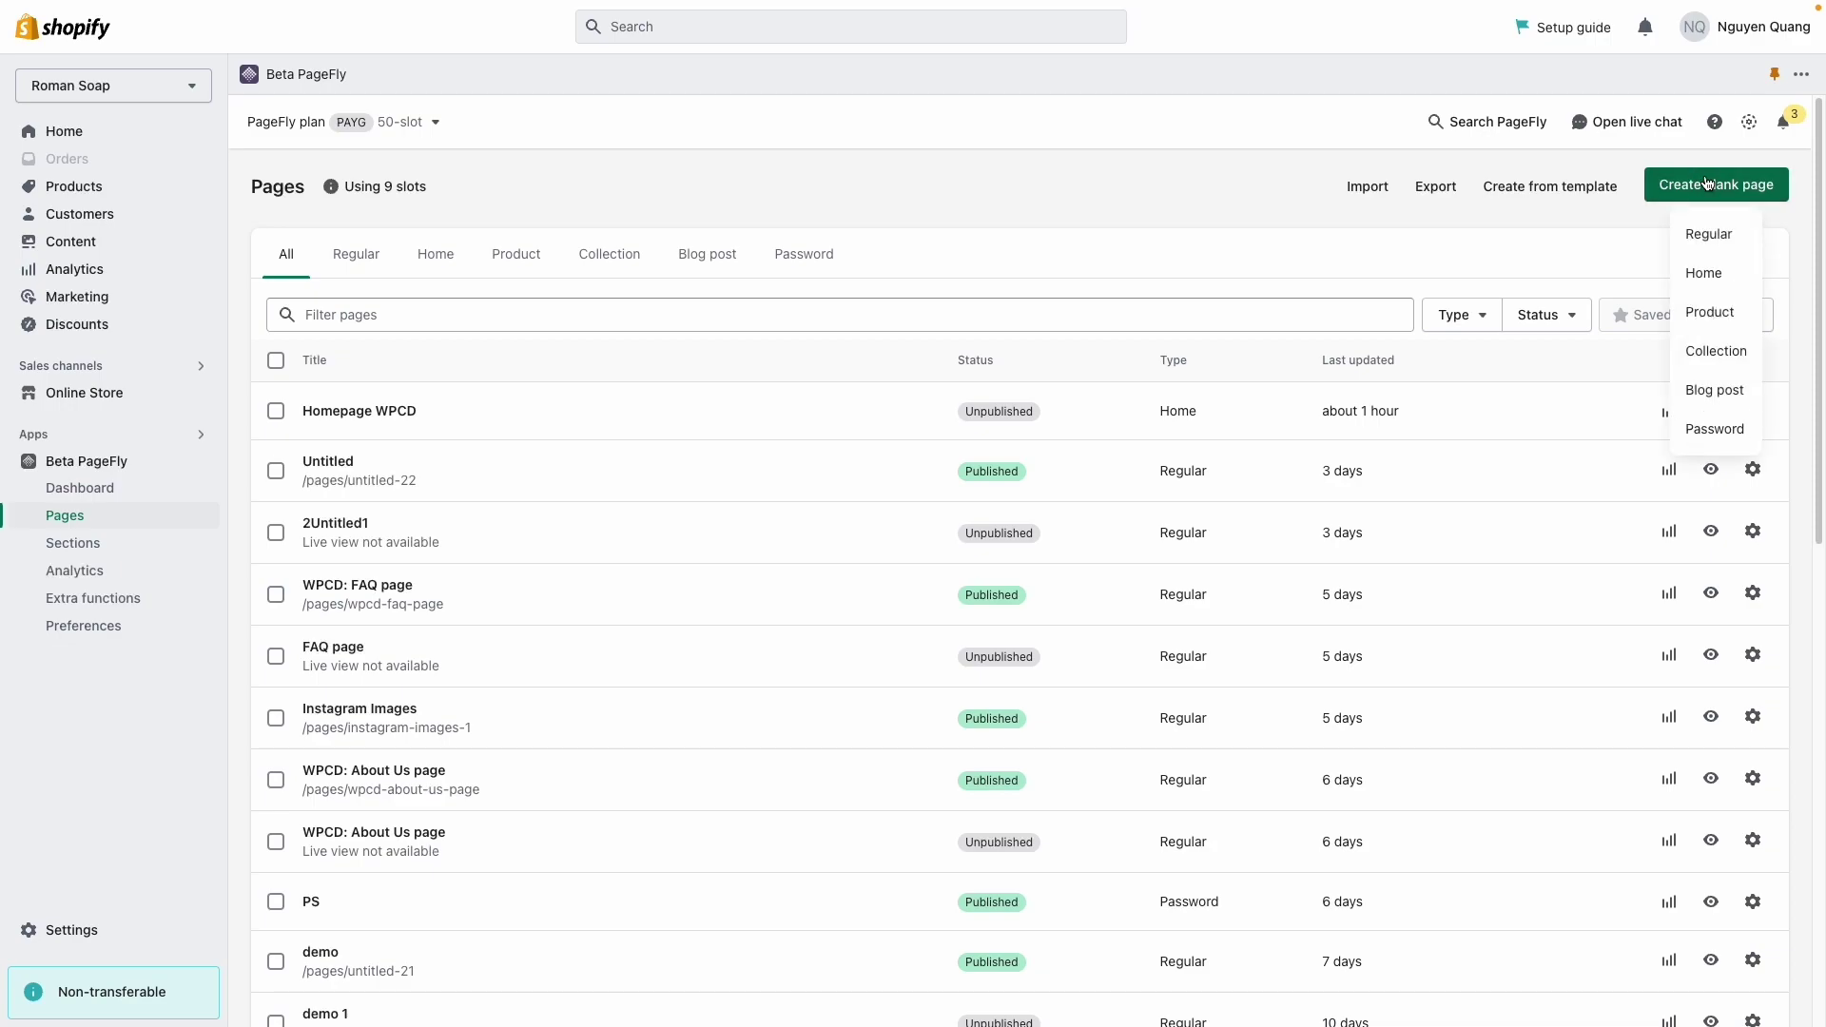
click(1708, 273)
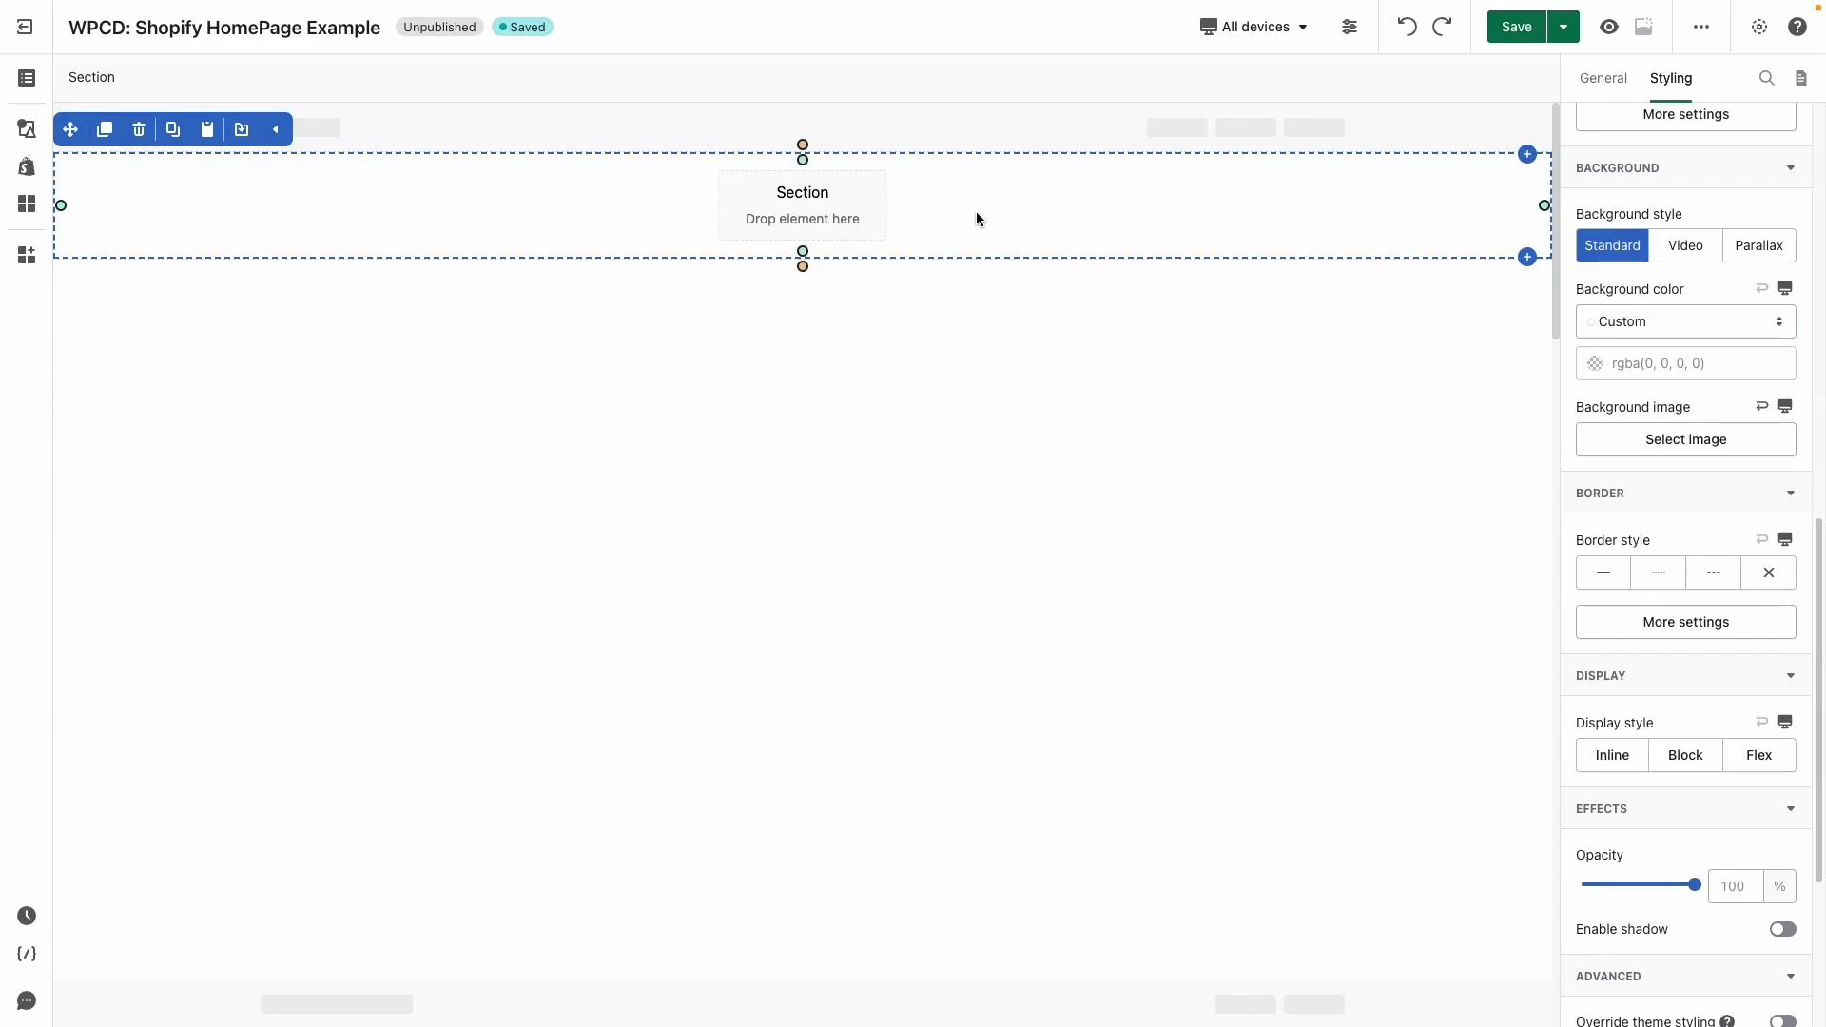
- Set the homepage image as the section background, centred and sized to Cover
click(1682, 430)
click(990, 594)
click(1321, 836)
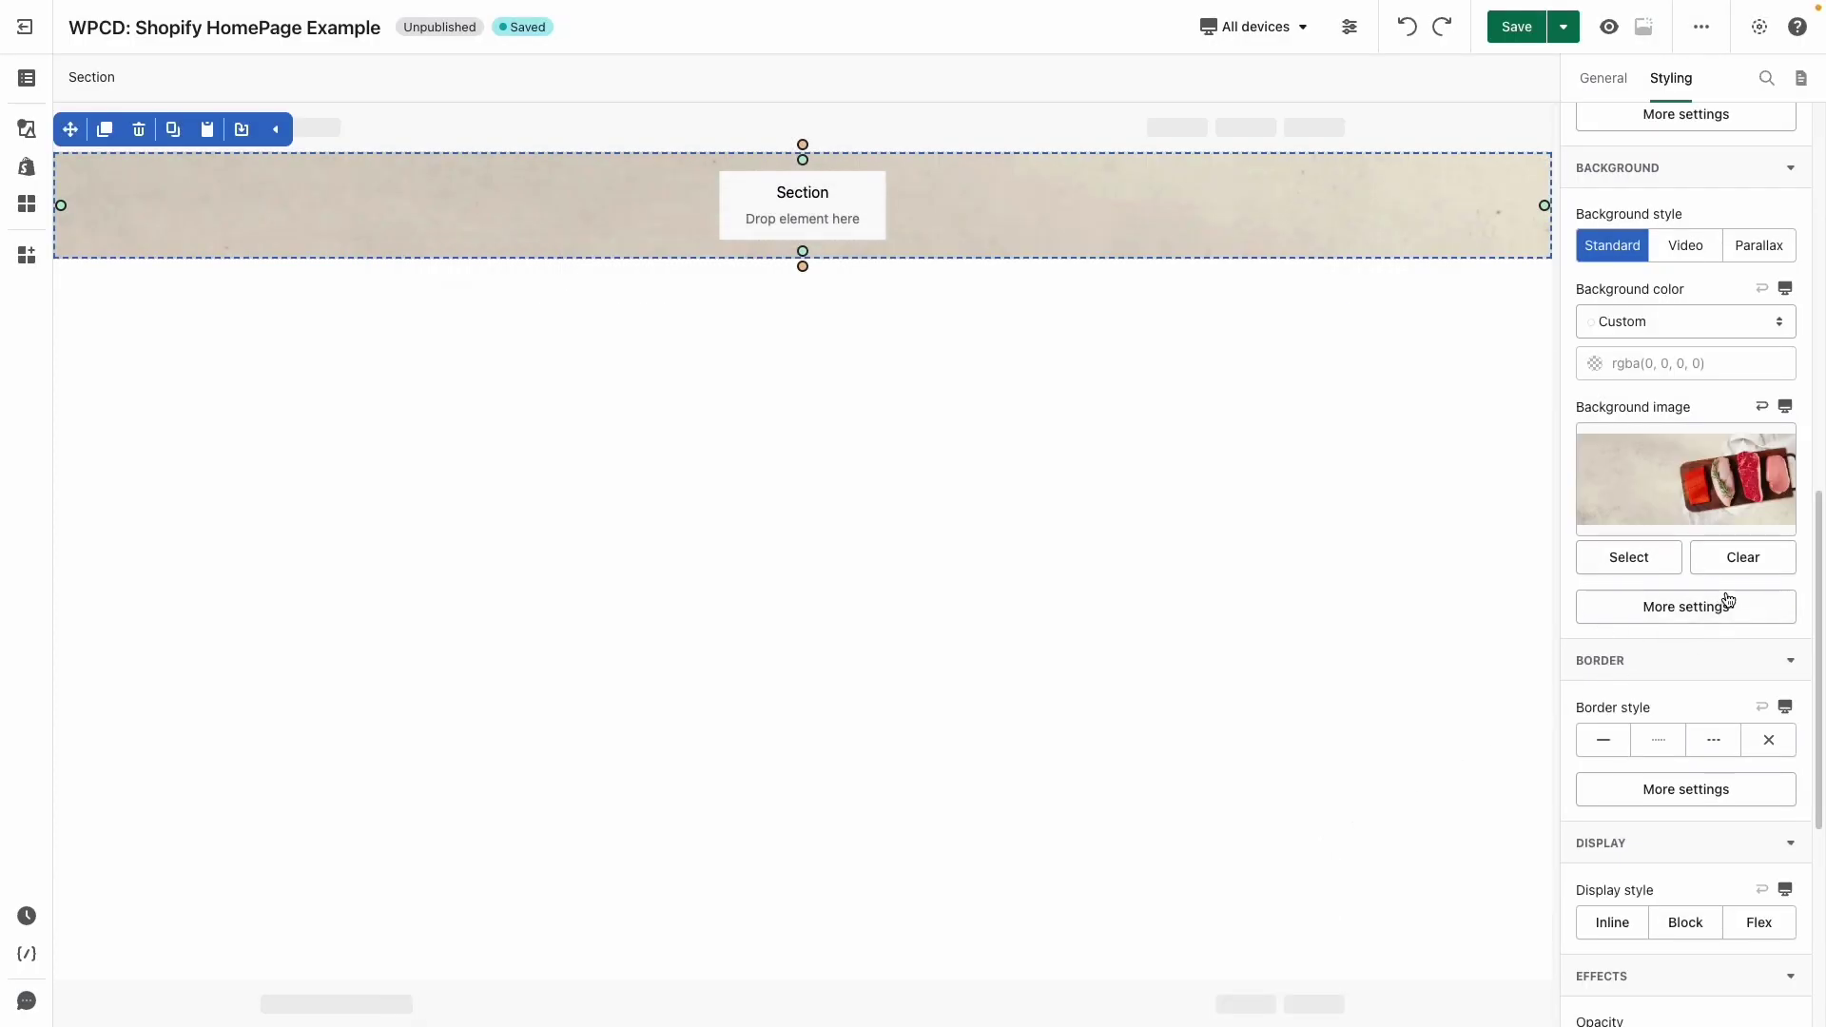
click(1655, 605)
click(1424, 465)
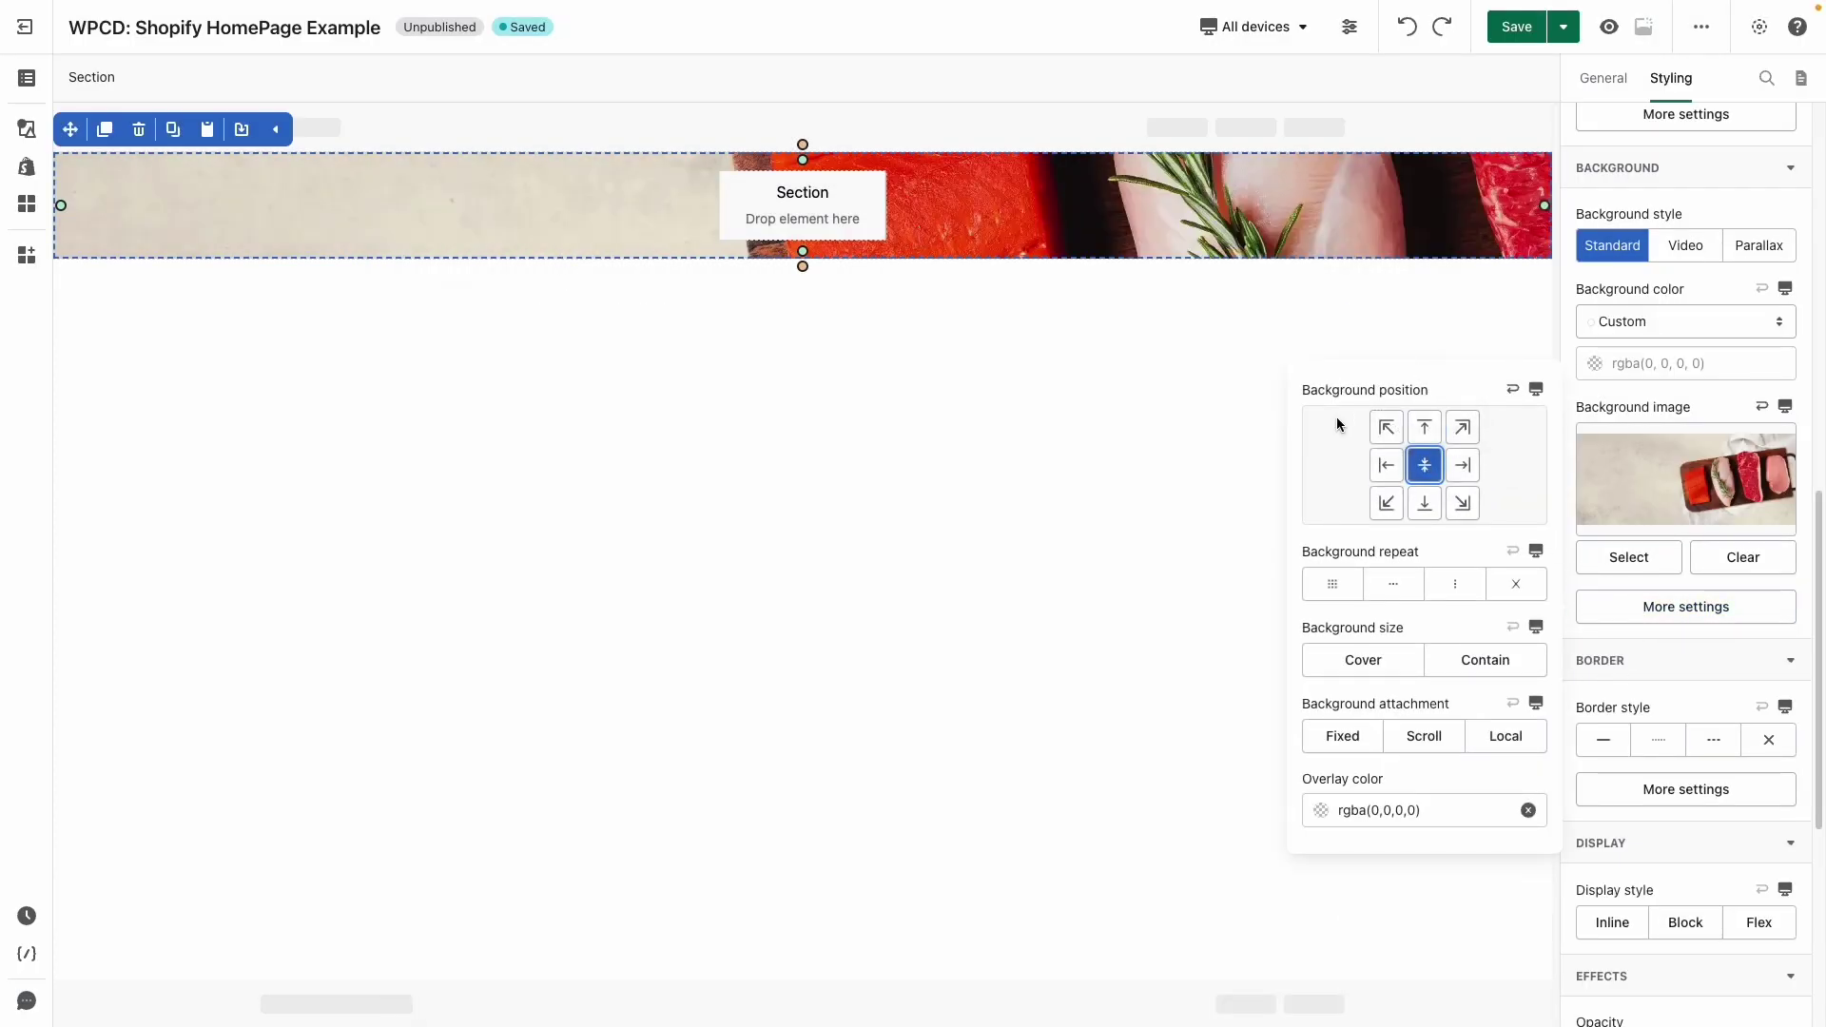
click(1366, 669)
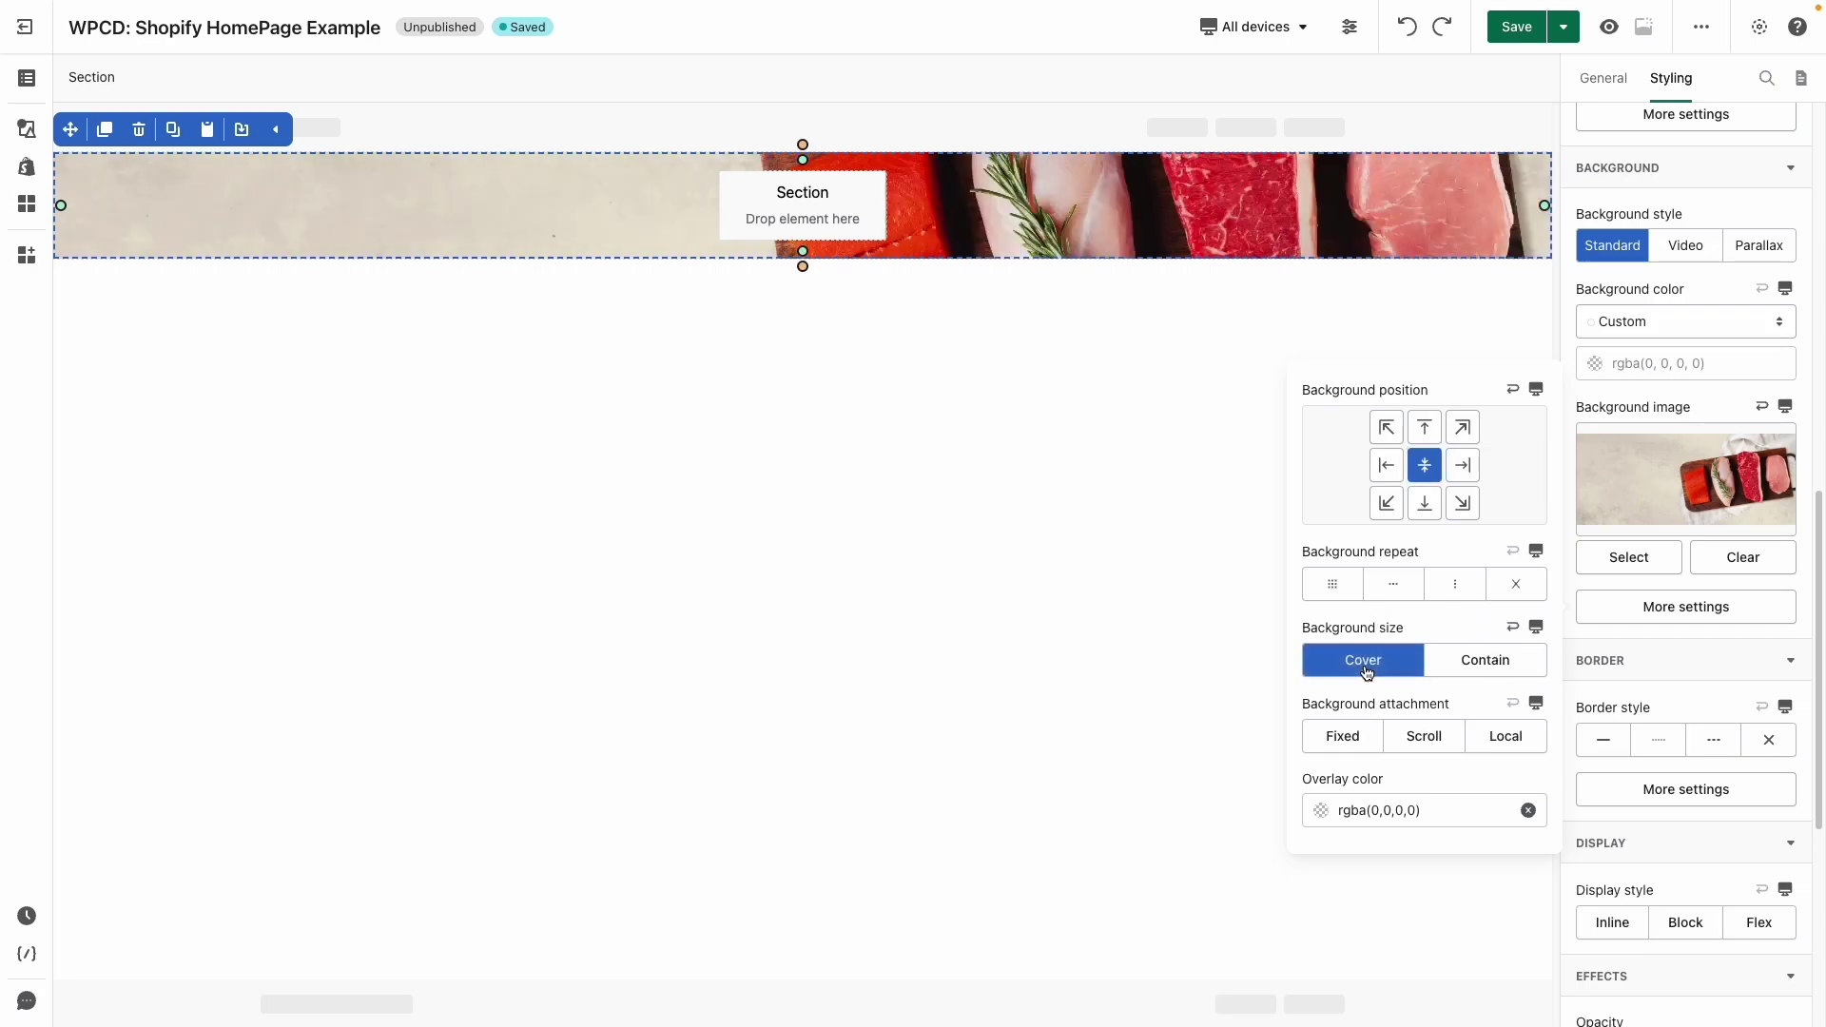
- Give the section 150 px top and bottom padding
scroll(1619, 468, up, 10)
click(1676, 385)
text(150)
click(1660, 454)
text(150)
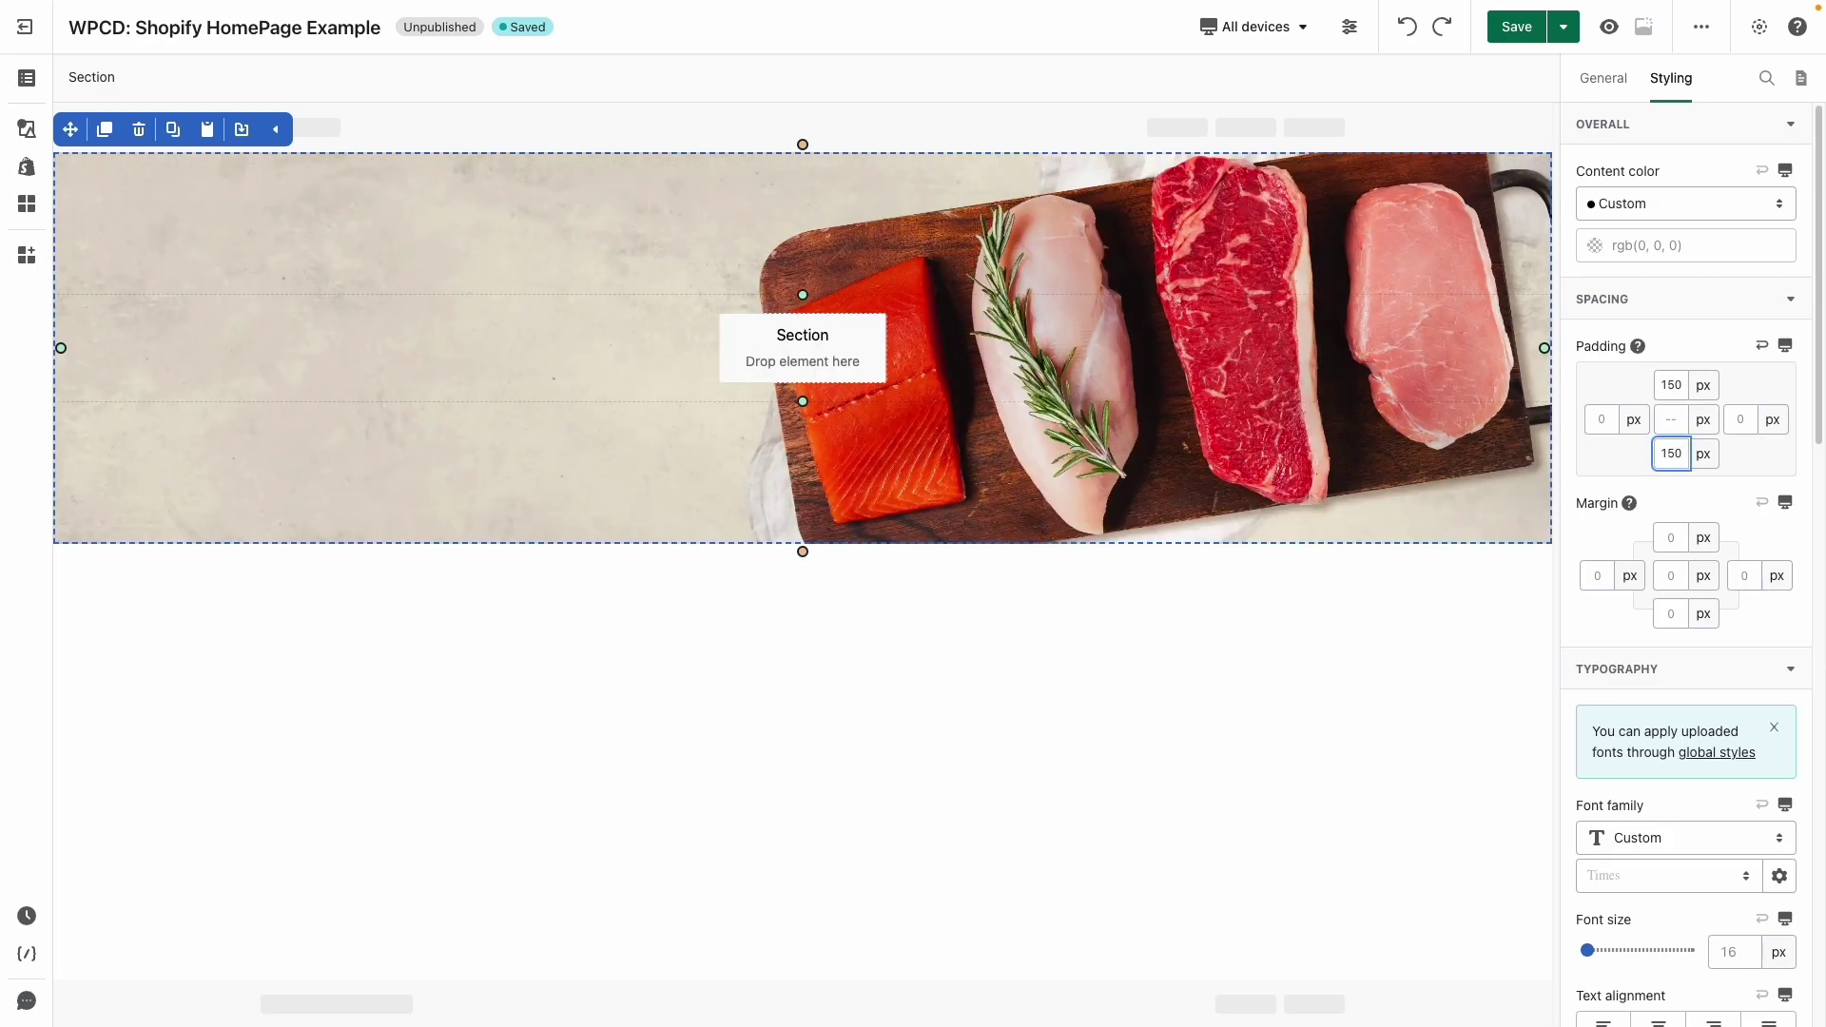
- Drag two Heading presets and then a Button preset into the hero section's column
click(903, 457)
click(27, 128)
mouse_move(104, 433)
drag(366, 109, 776, 338)
click(27, 128)
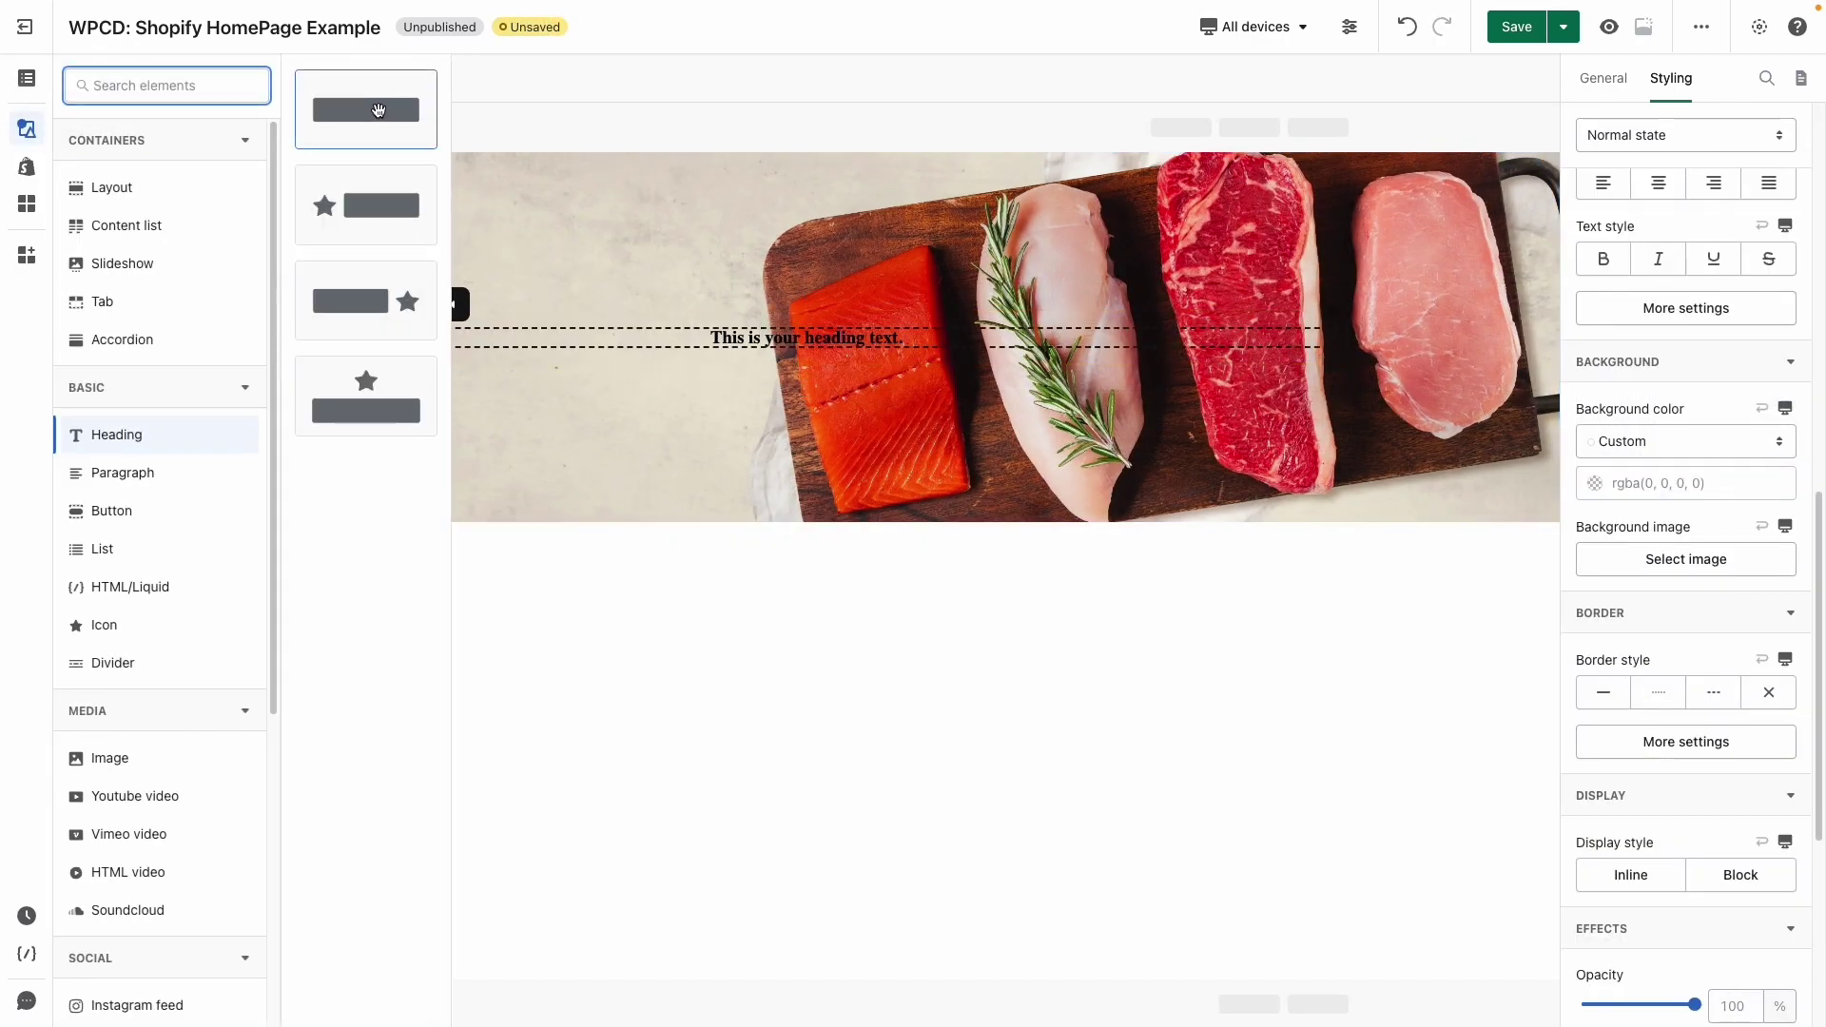
drag(366, 109, 820, 362)
click(27, 128)
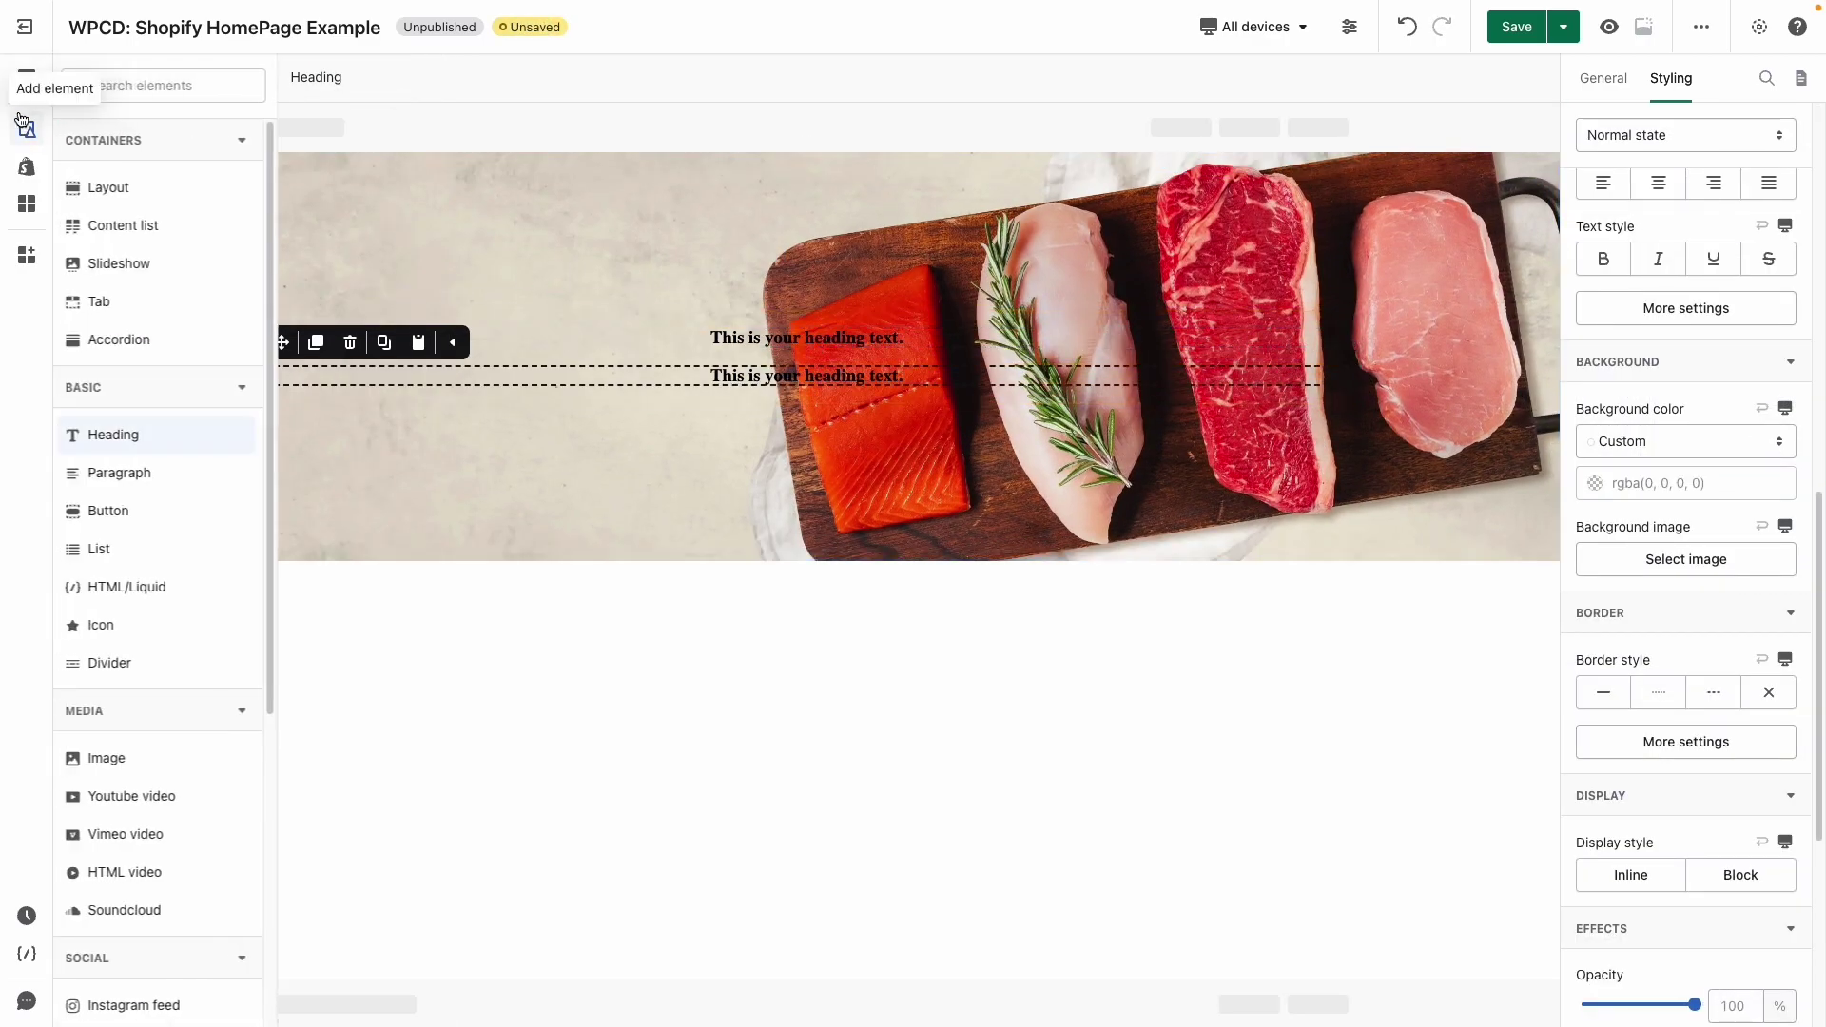
mouse_move(150, 510)
drag(365, 110, 776, 398)
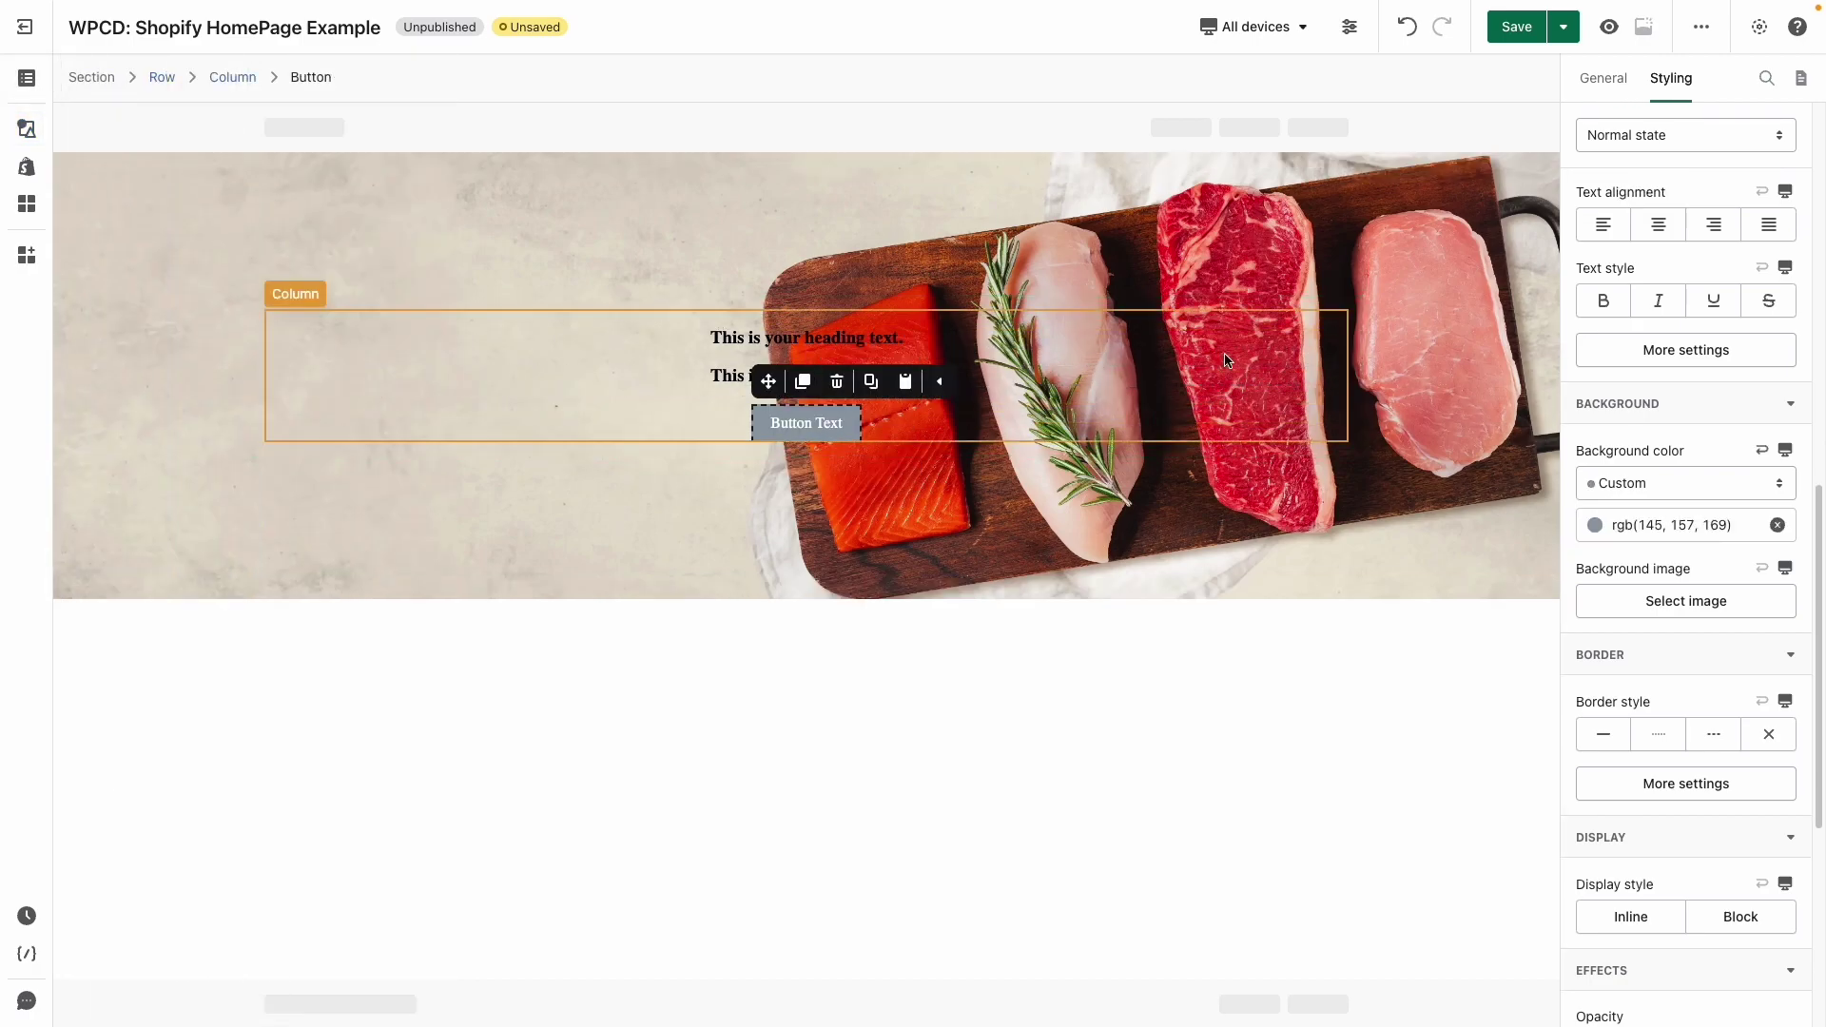
- Style the first heading in bold Montserrat at 43 px
click(892, 378)
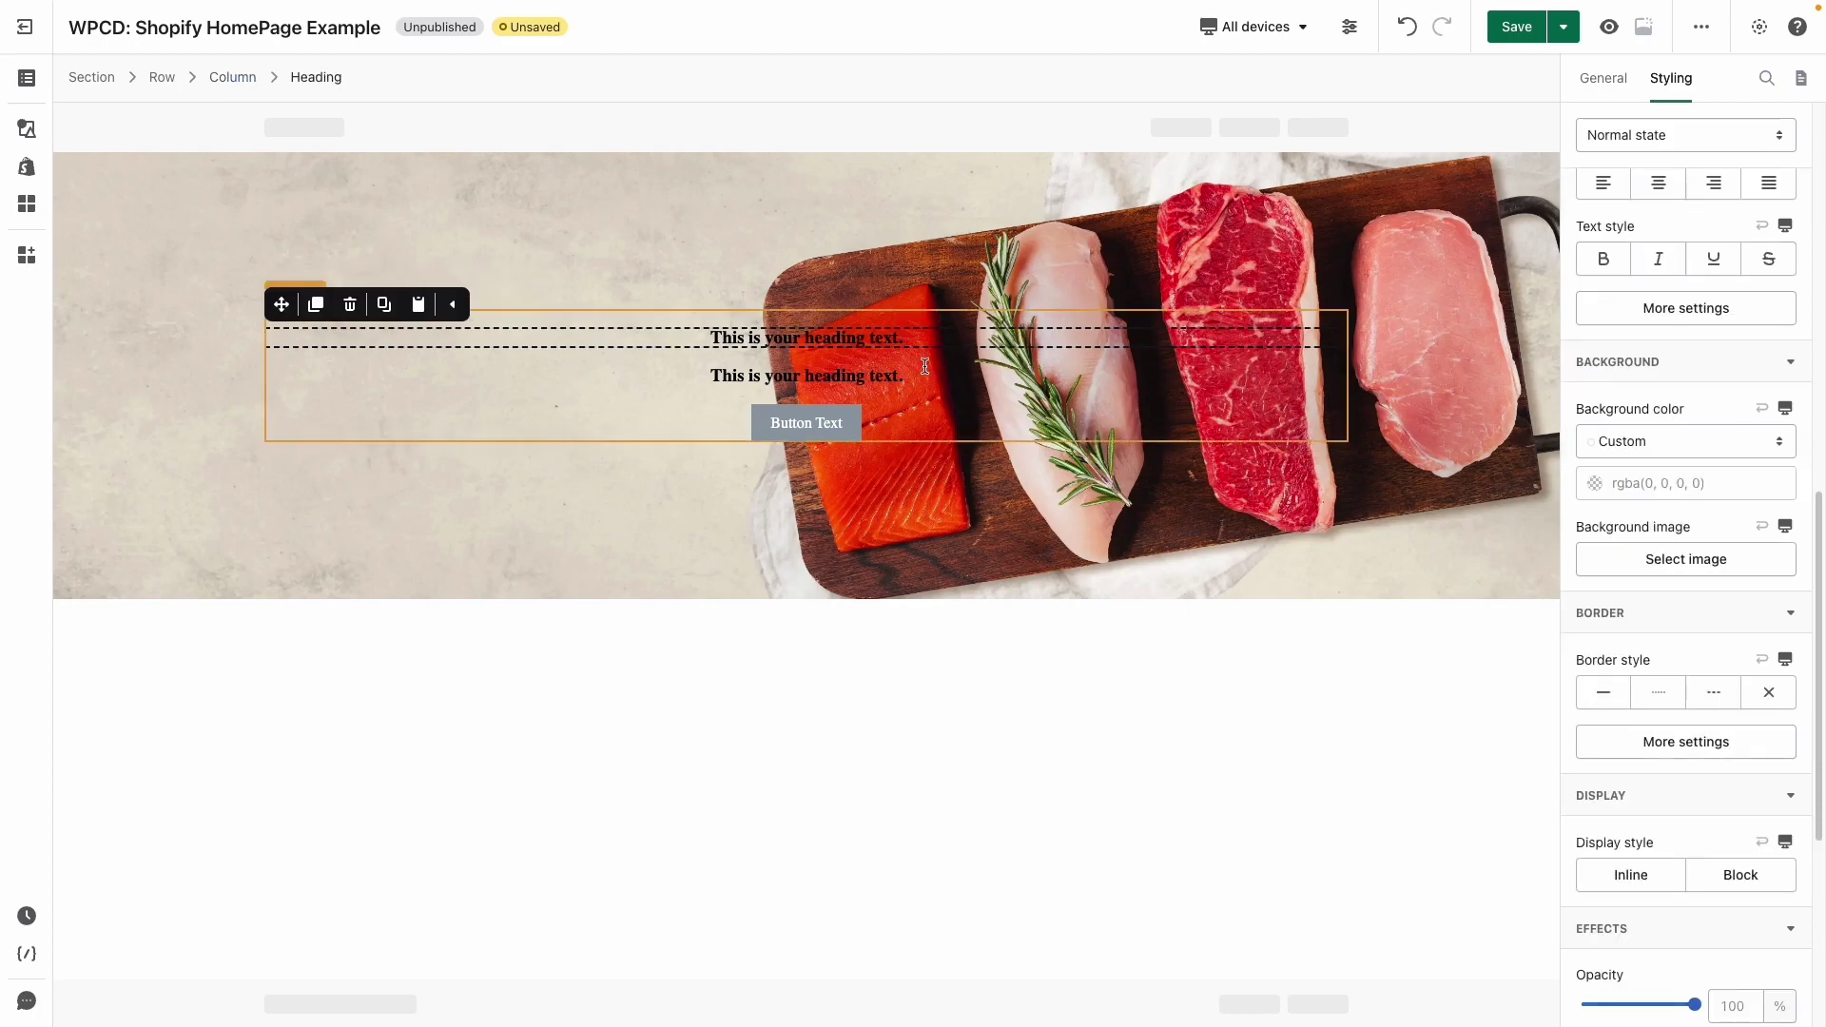
click(807, 423)
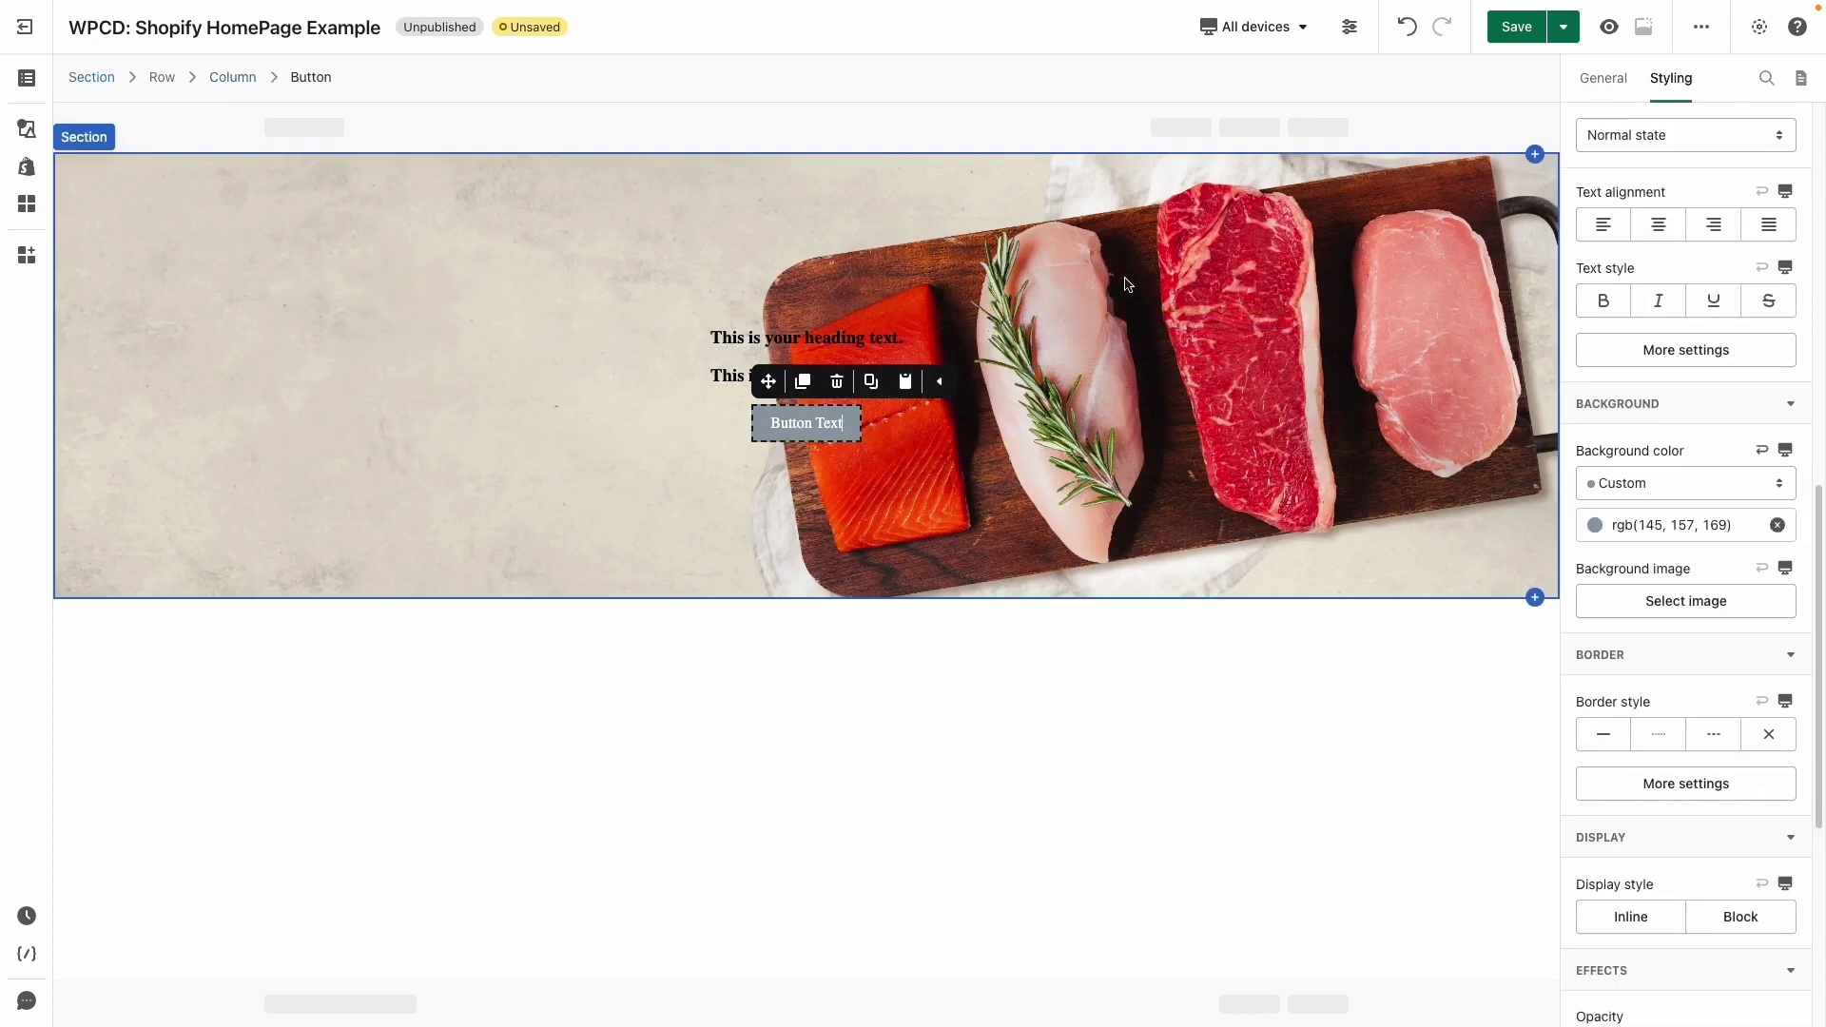
click(961, 335)
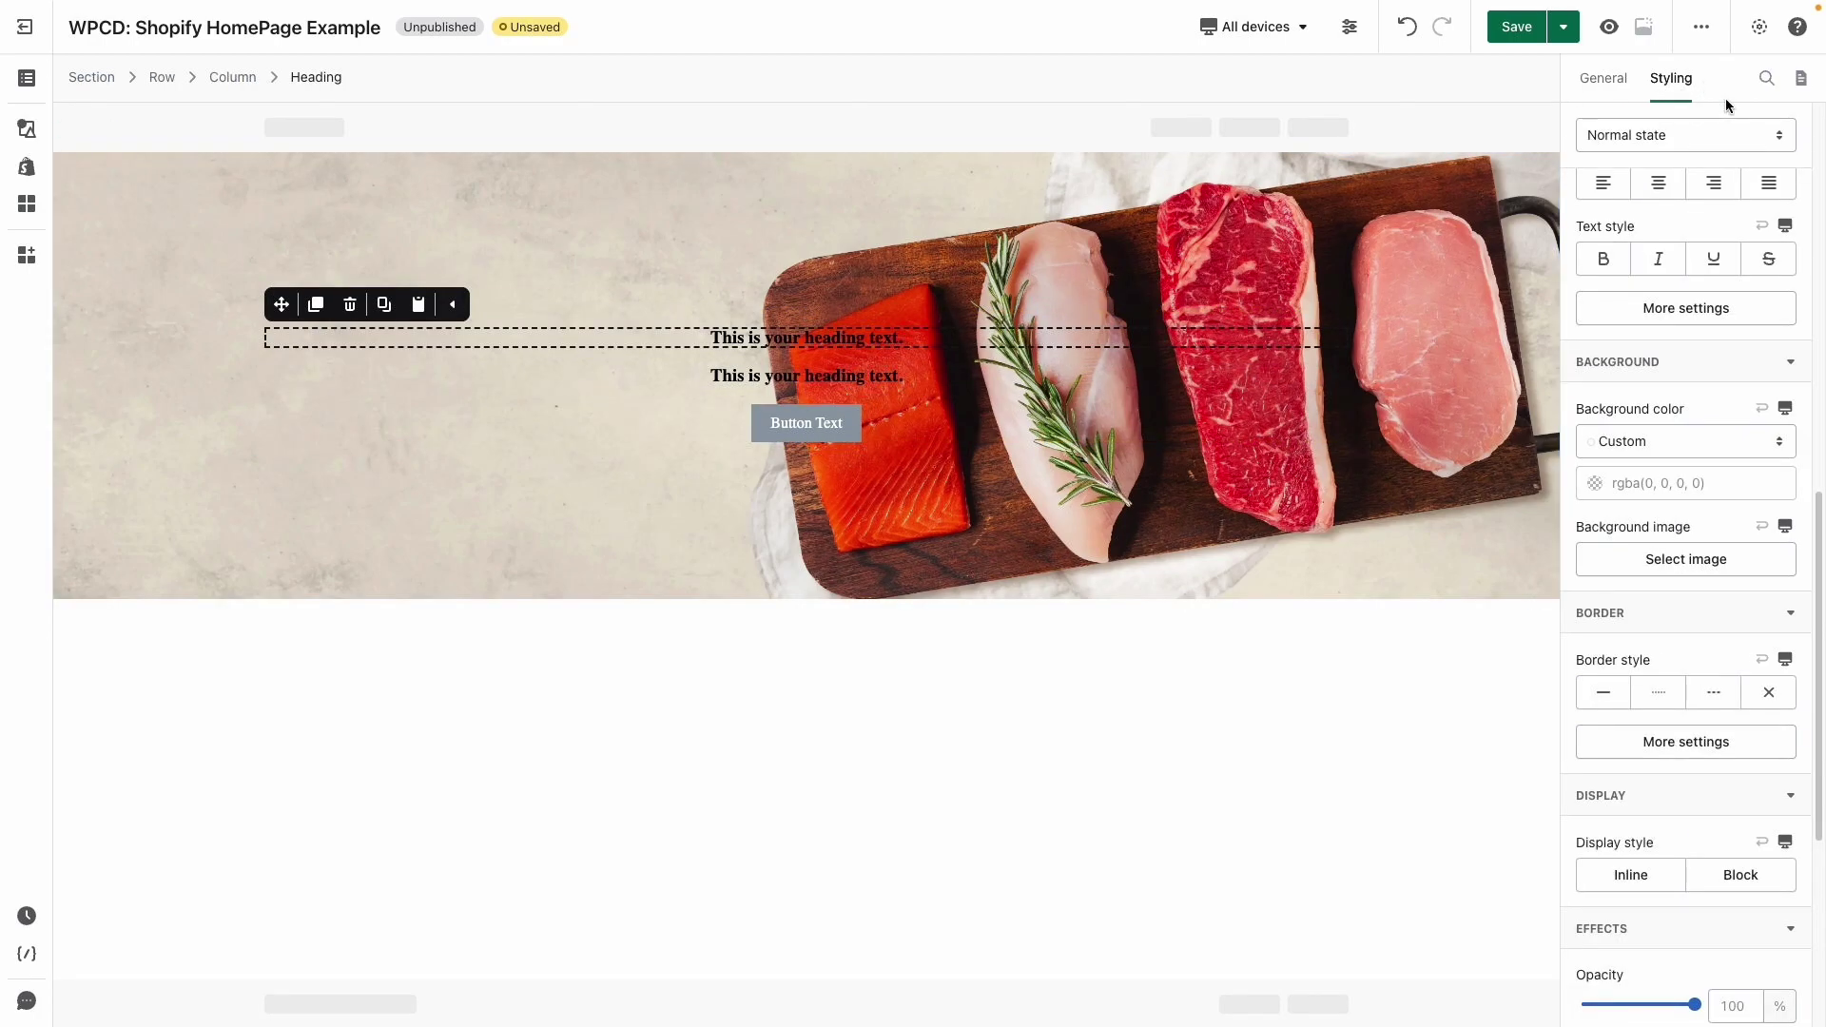
scroll(1684, 449, up, 5)
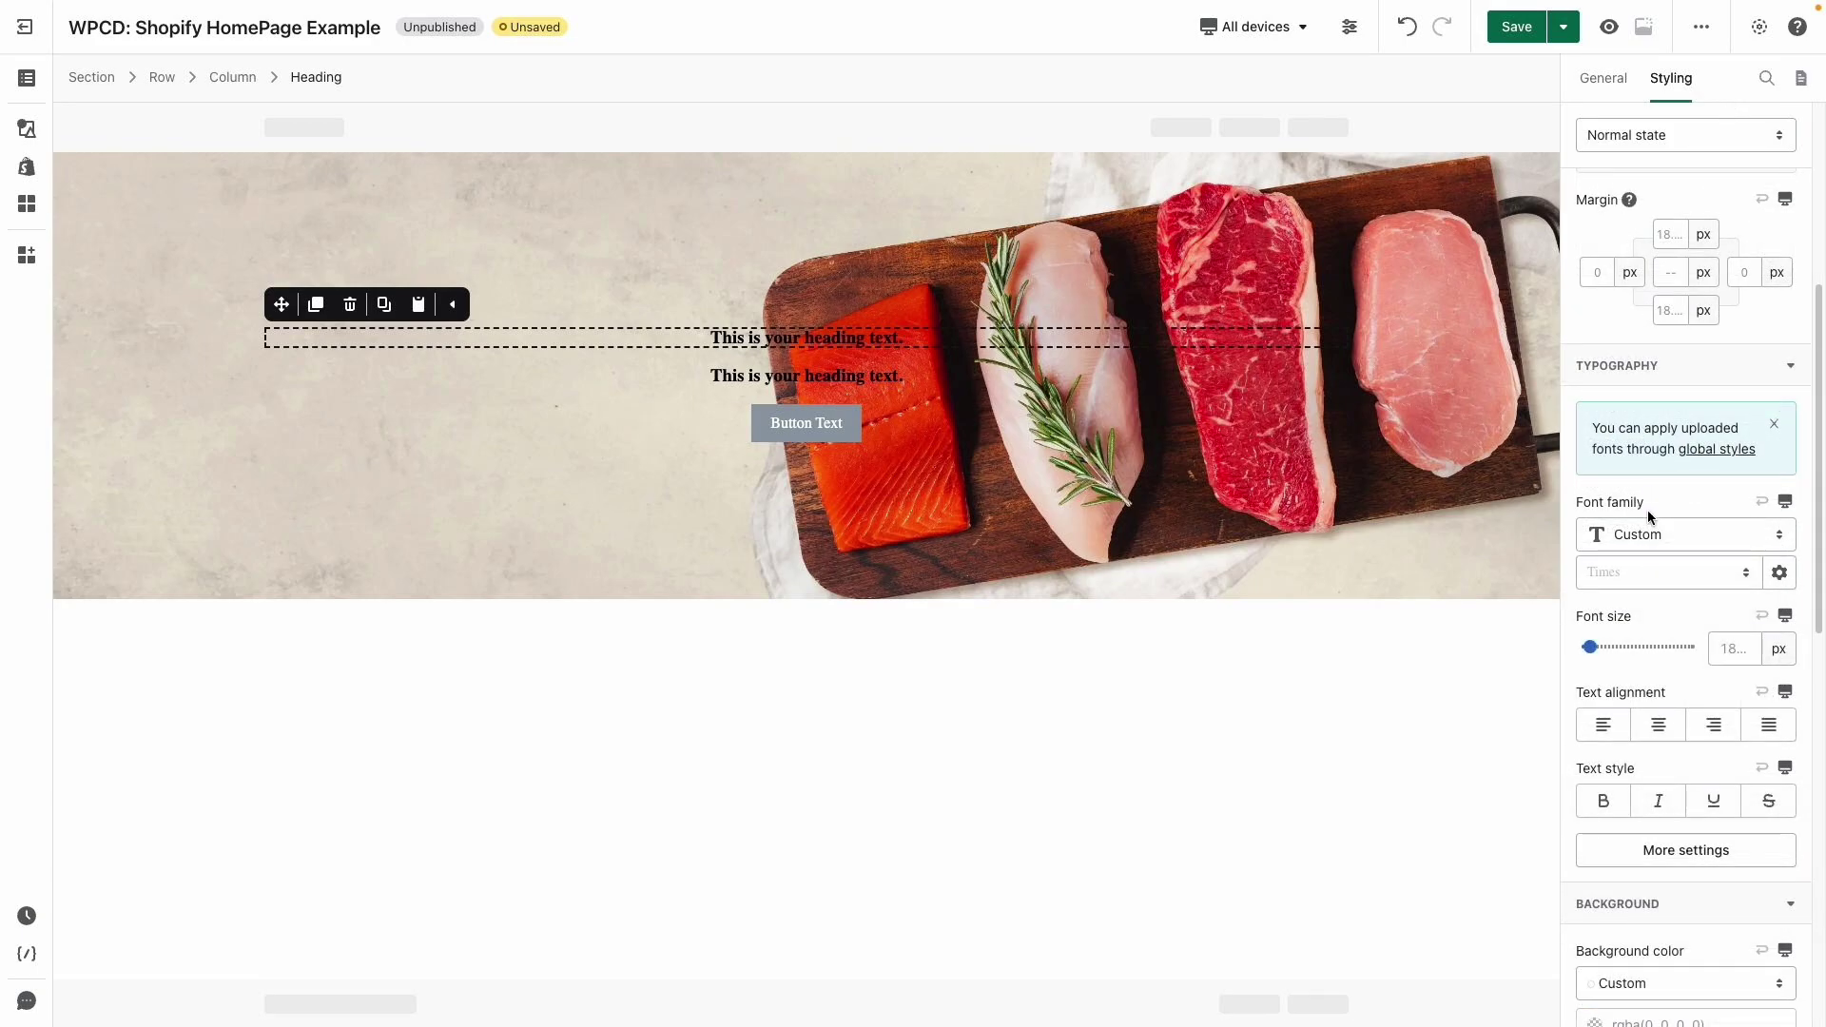
click(1664, 572)
click(1660, 694)
click(1731, 649)
text(43)
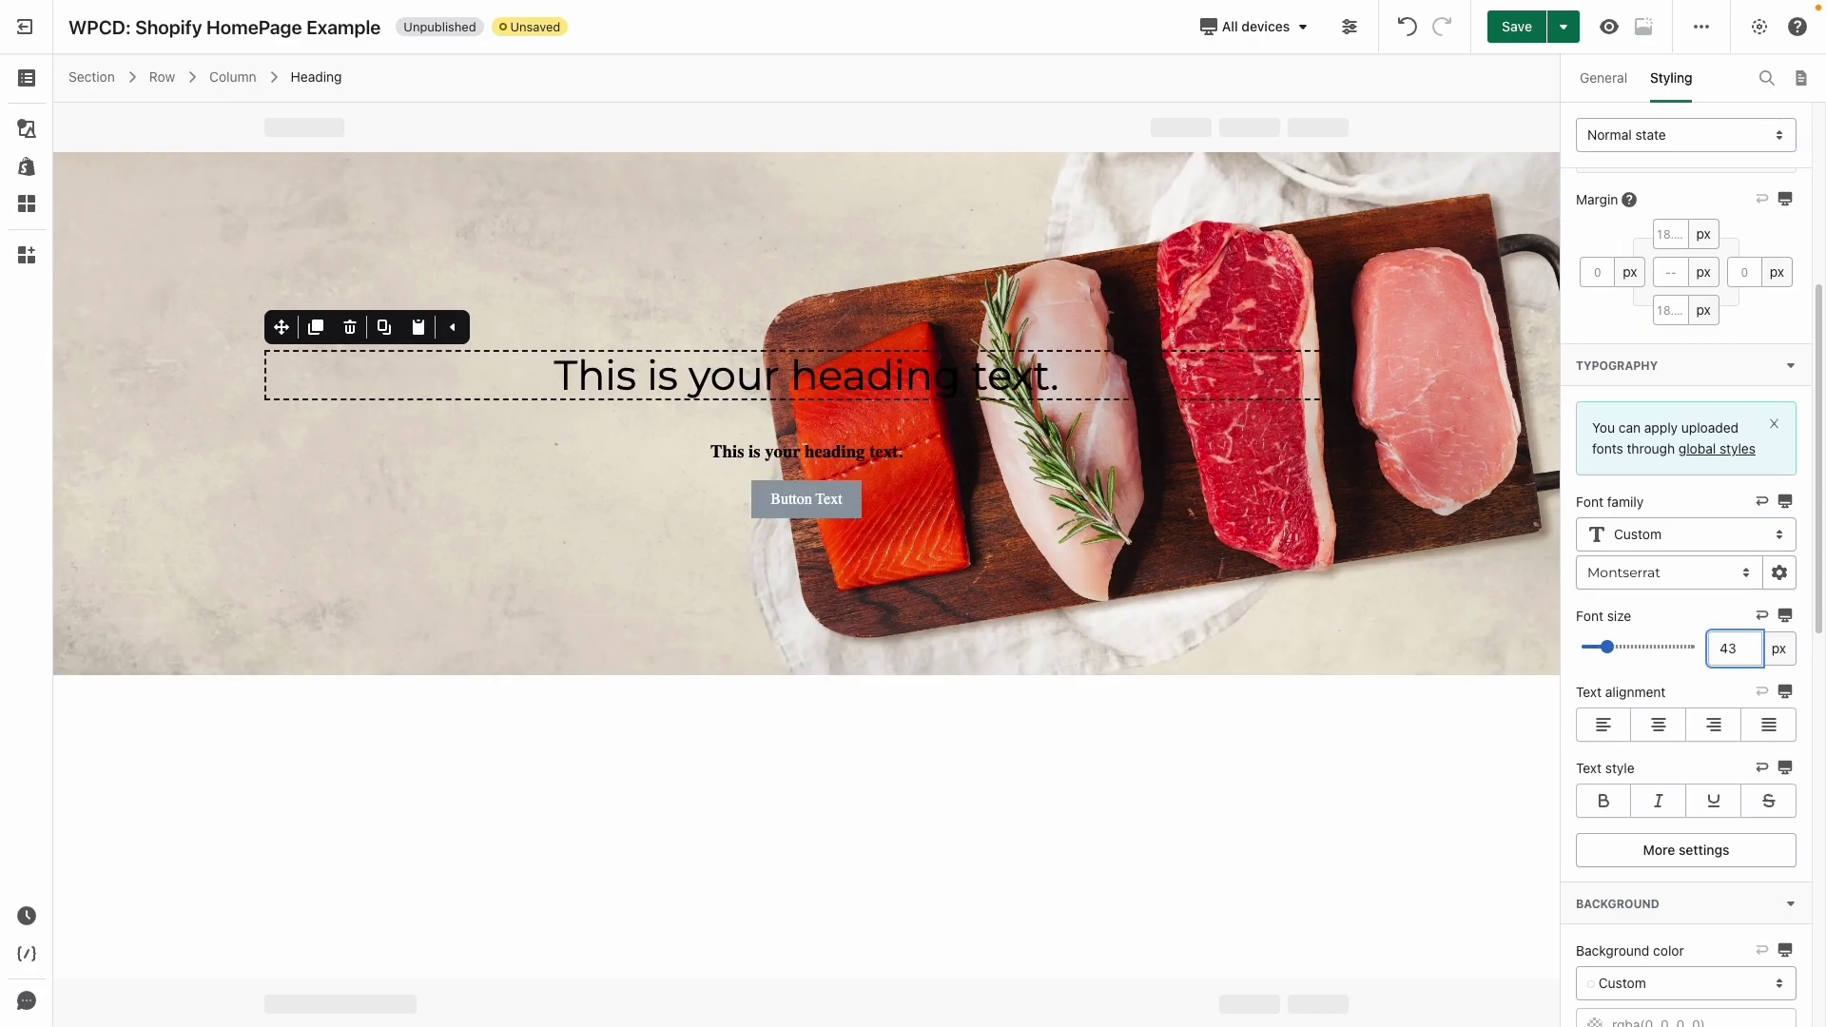
click(1671, 855)
click(1417, 748)
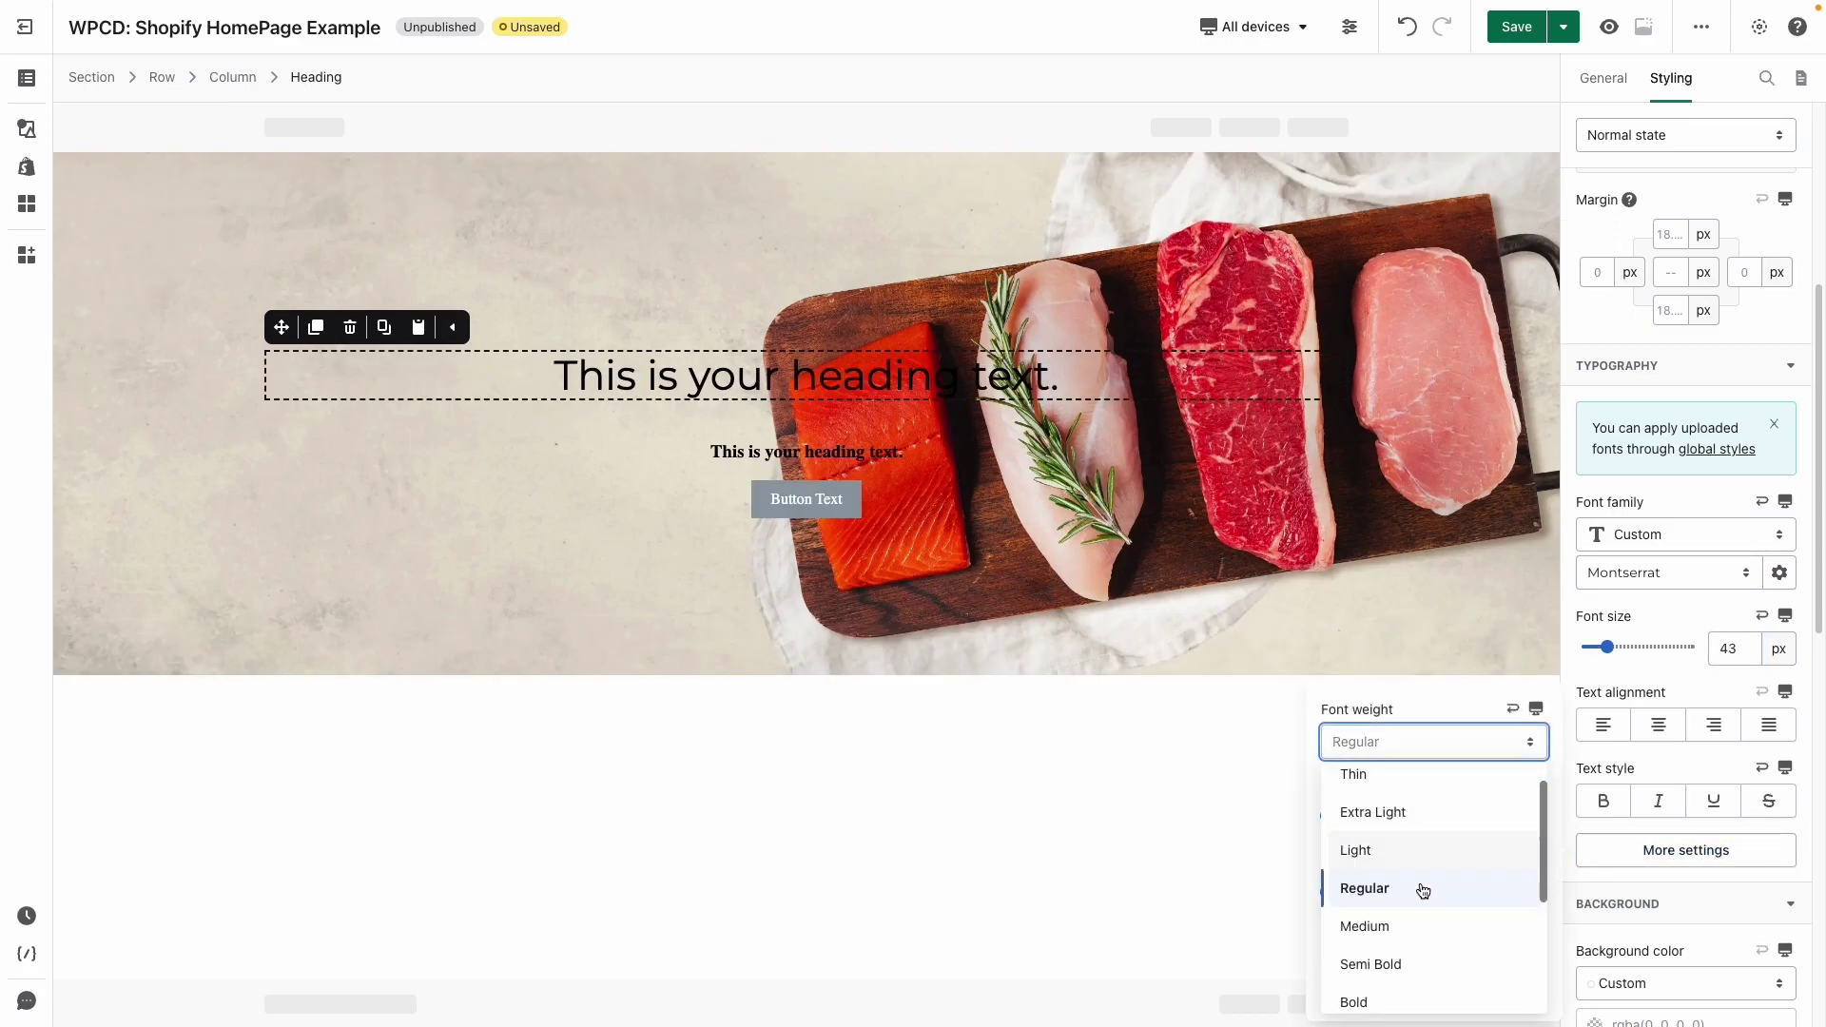
scroll(1422, 889, down, 1)
click(1411, 951)
- Undo a 1.13 line-height edit and change the heading text to 'MEAT AND SEAFOOD DONE THE RIGHT WAY'
click(1497, 825)
text(1.13)
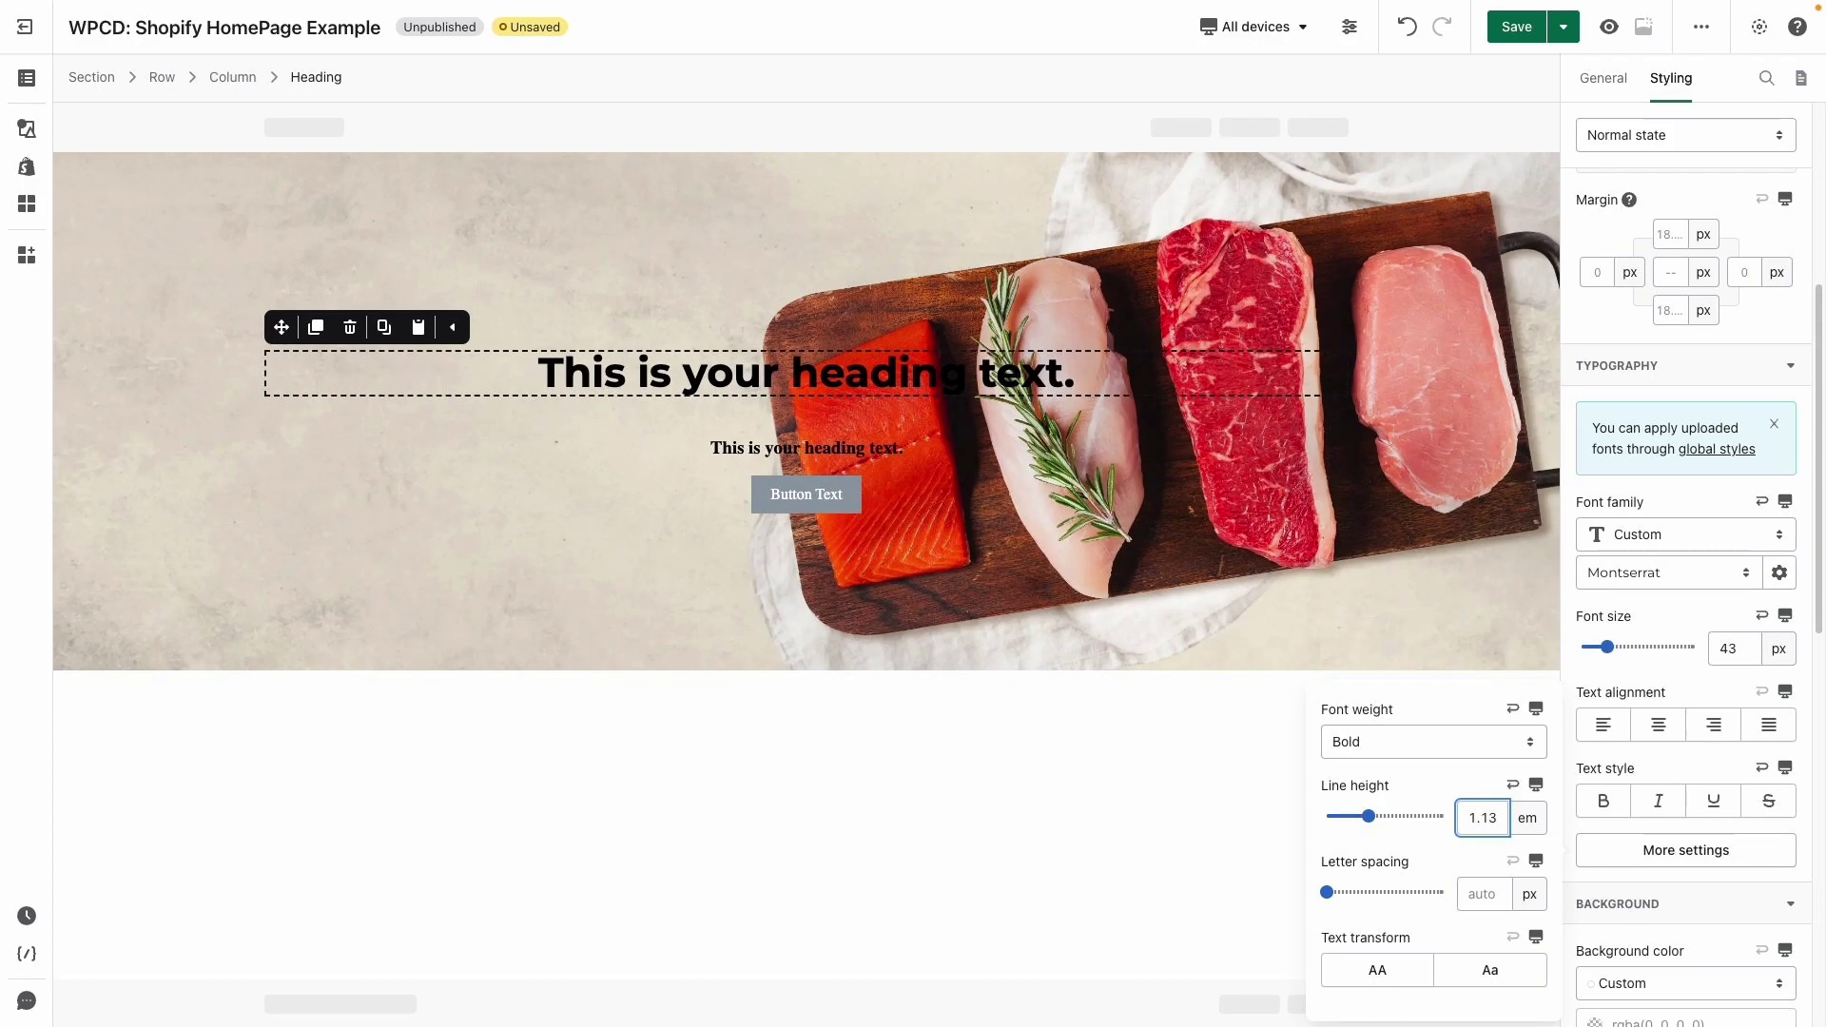
key(ctrl+z)
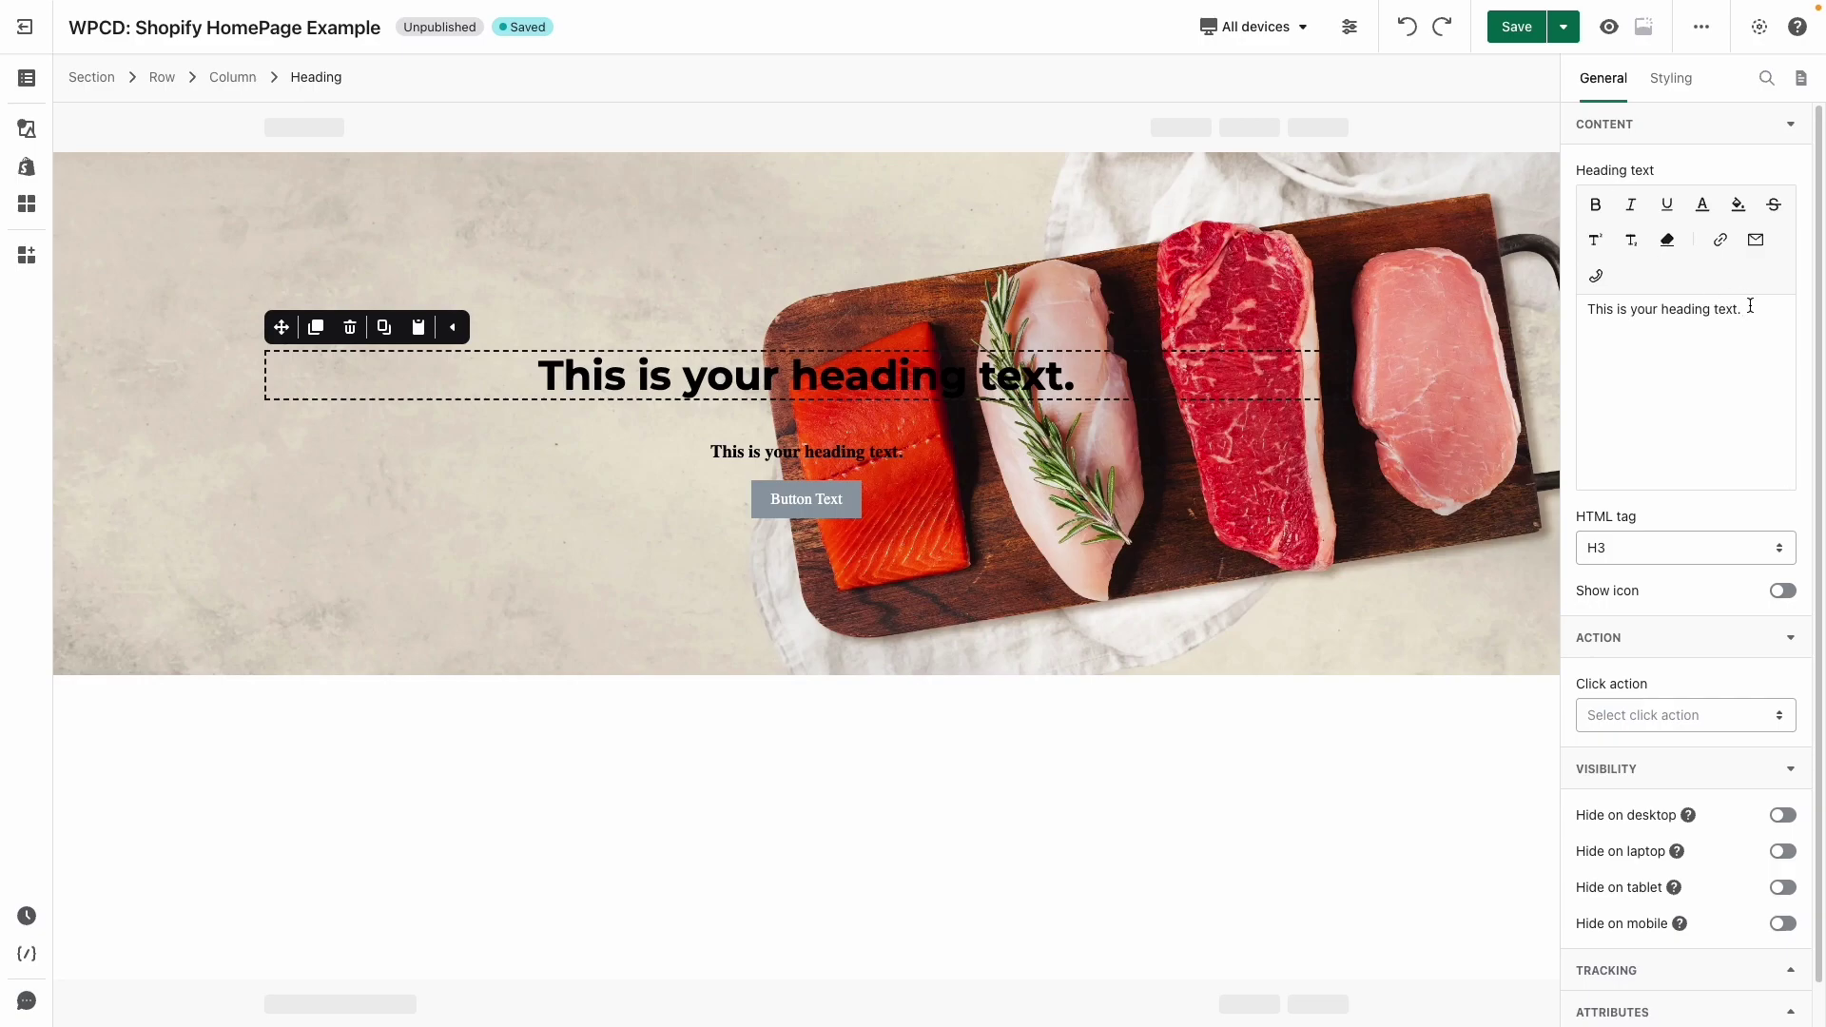
drag(1750, 307, 1570, 314)
text(MEA)
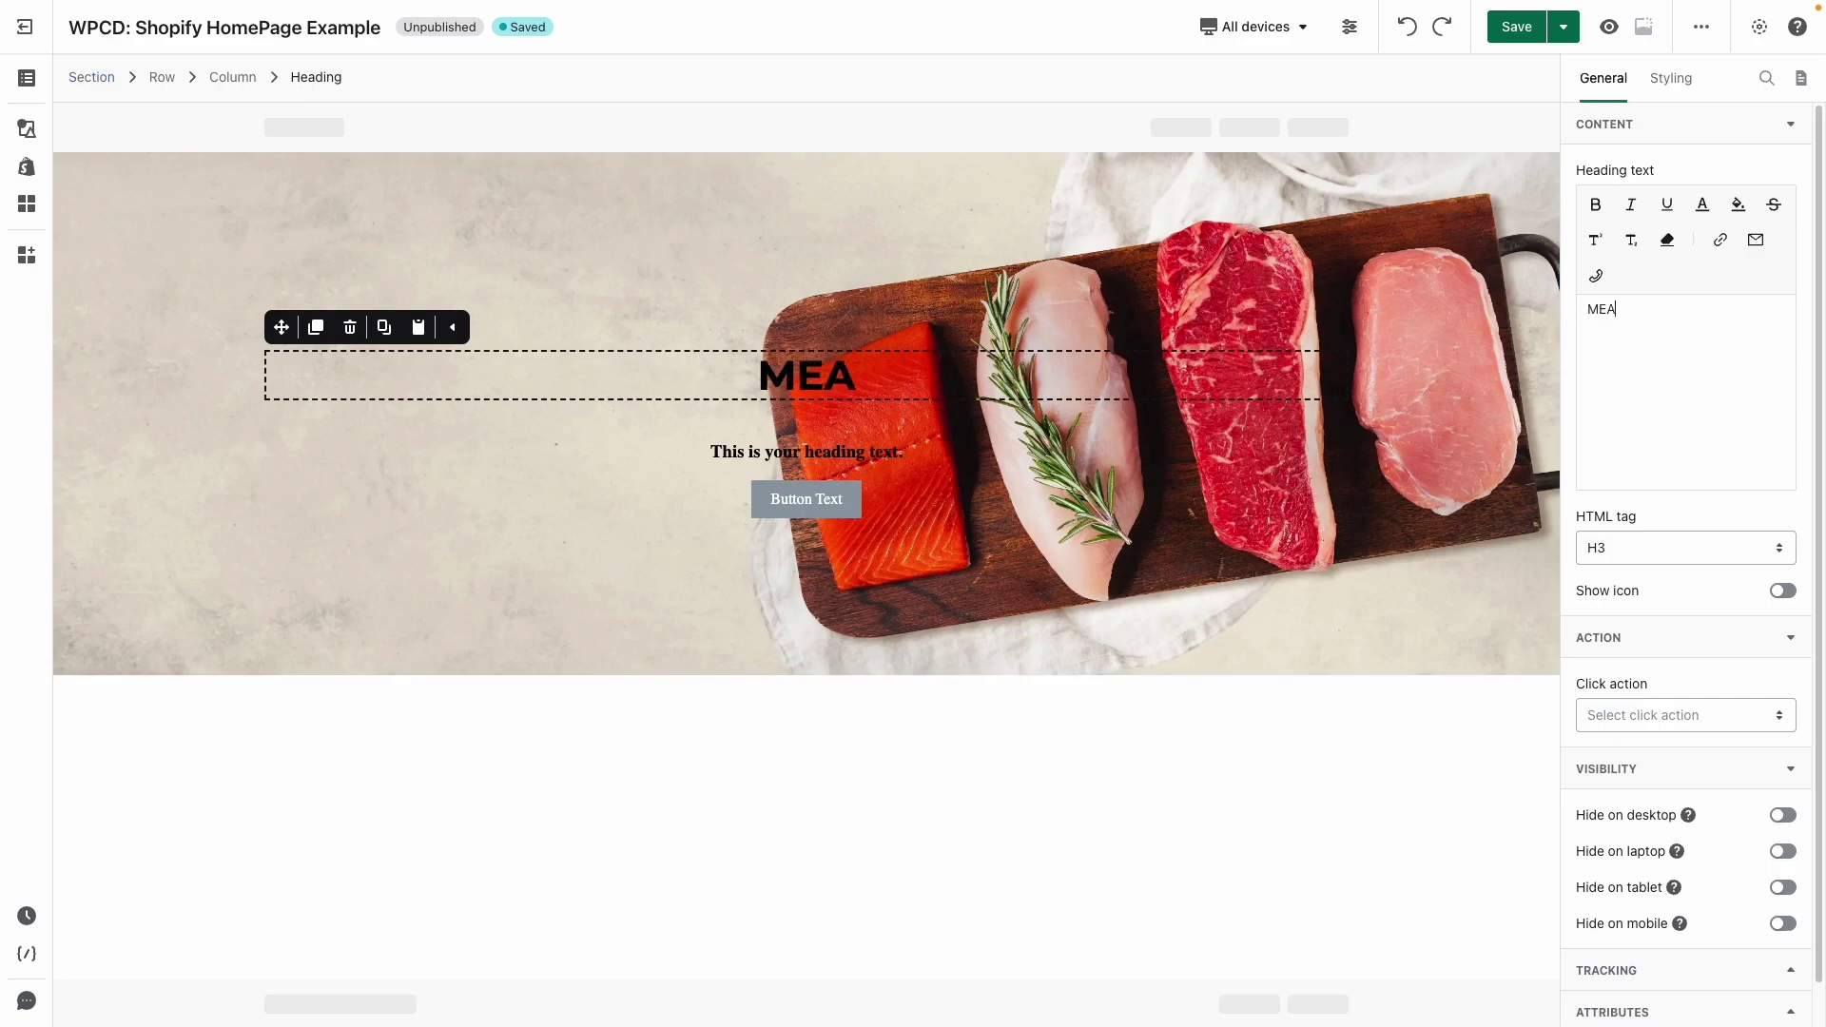
text(T AND SEAFOOD DONE THE RIGHT WAY)
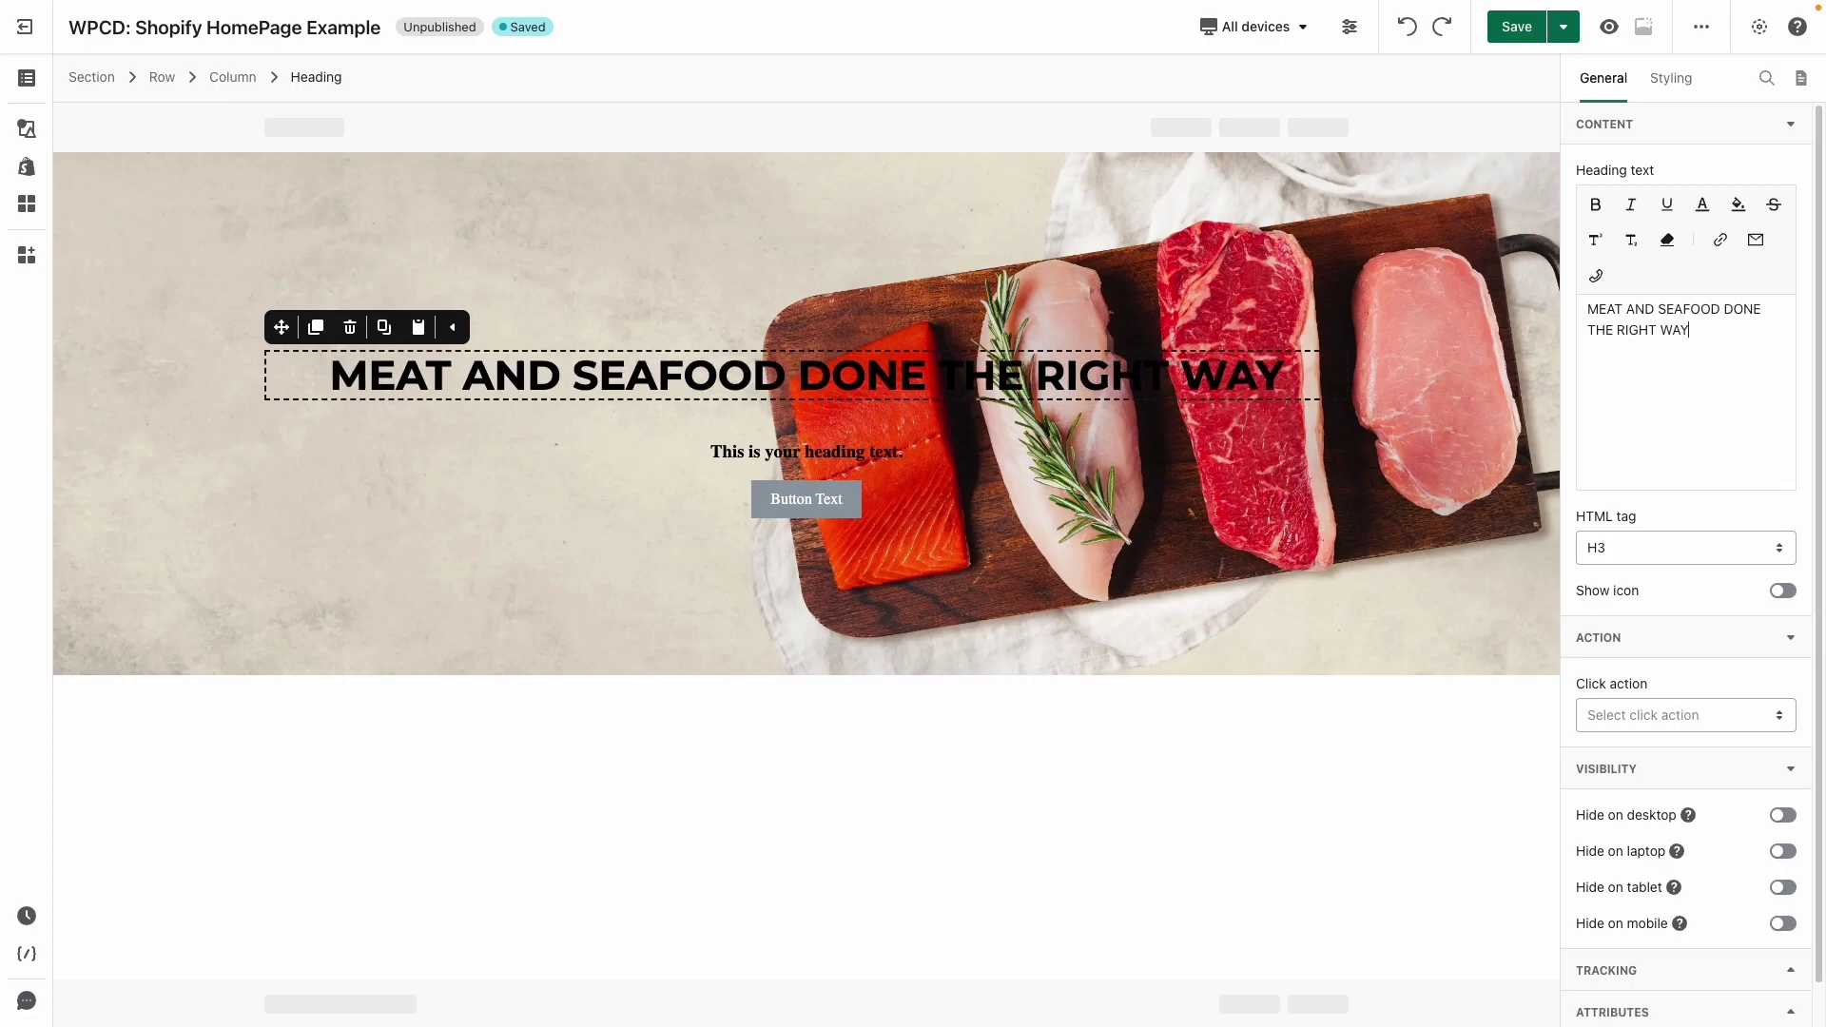
click(1404, 452)
click(933, 447)
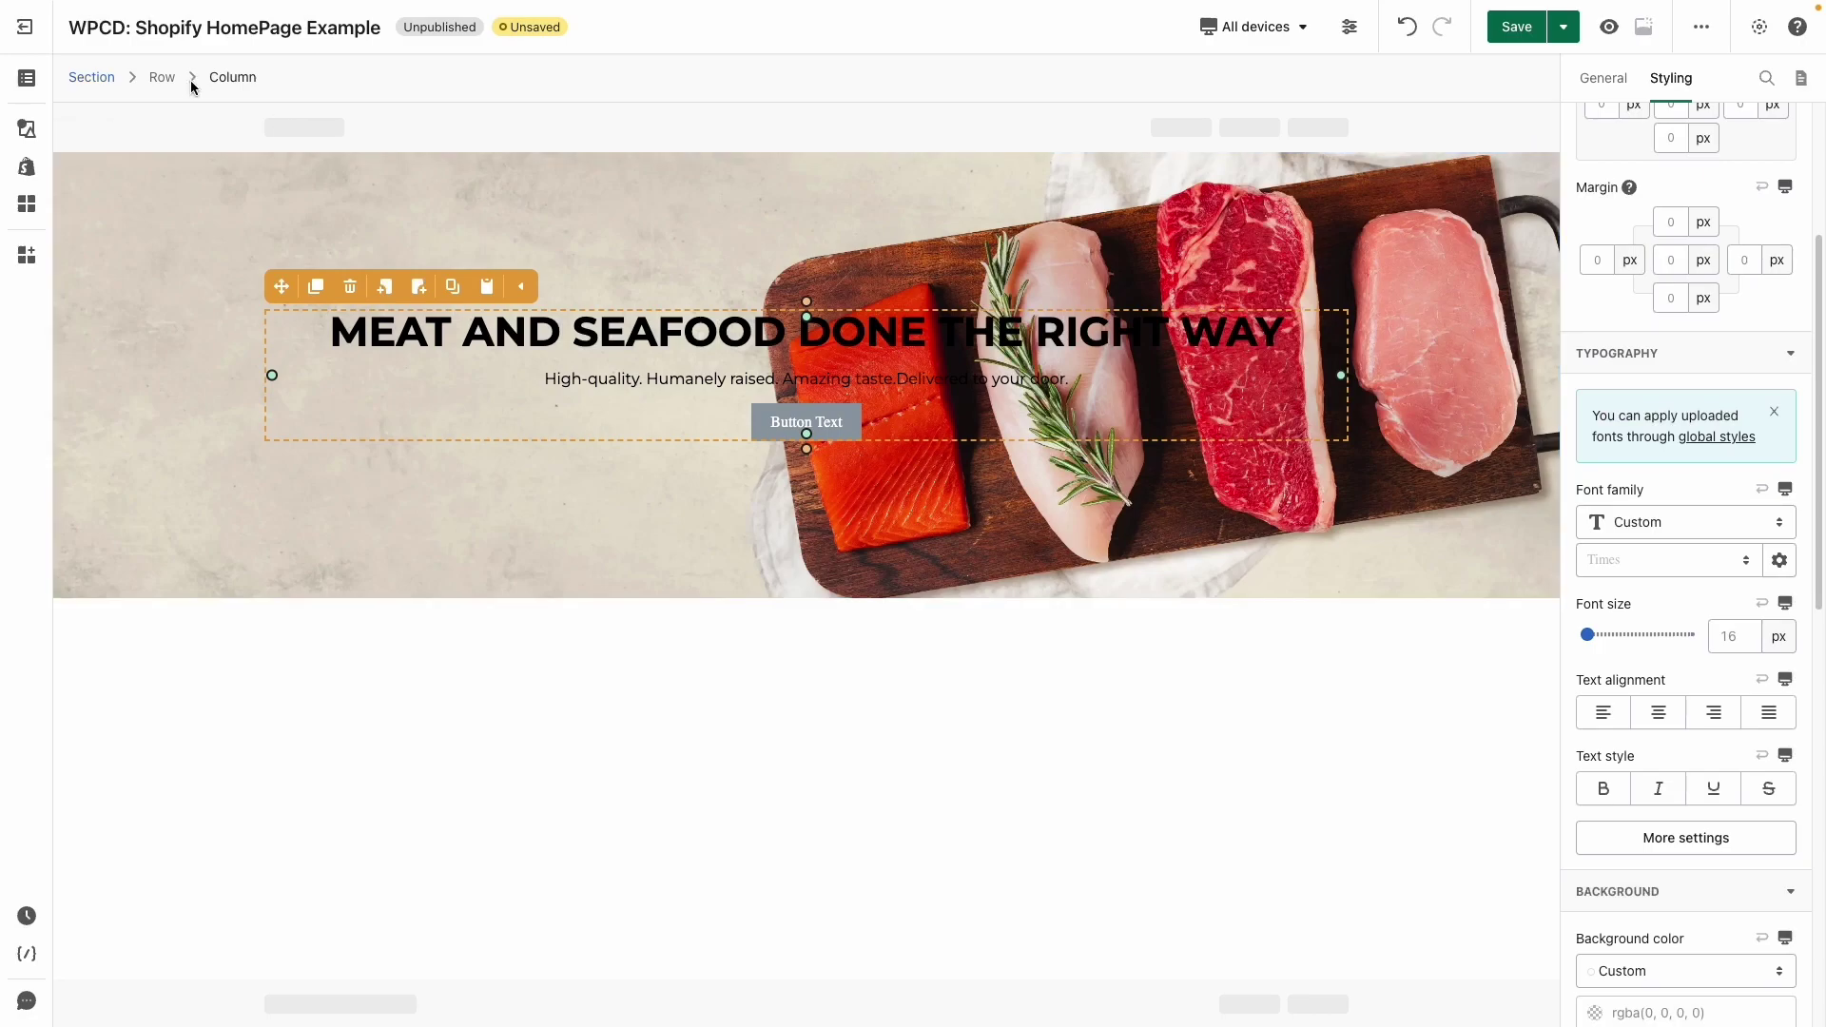
- Enter 565 in the hero row's settings to keep the text in the left half, and left-align its content
click(166, 78)
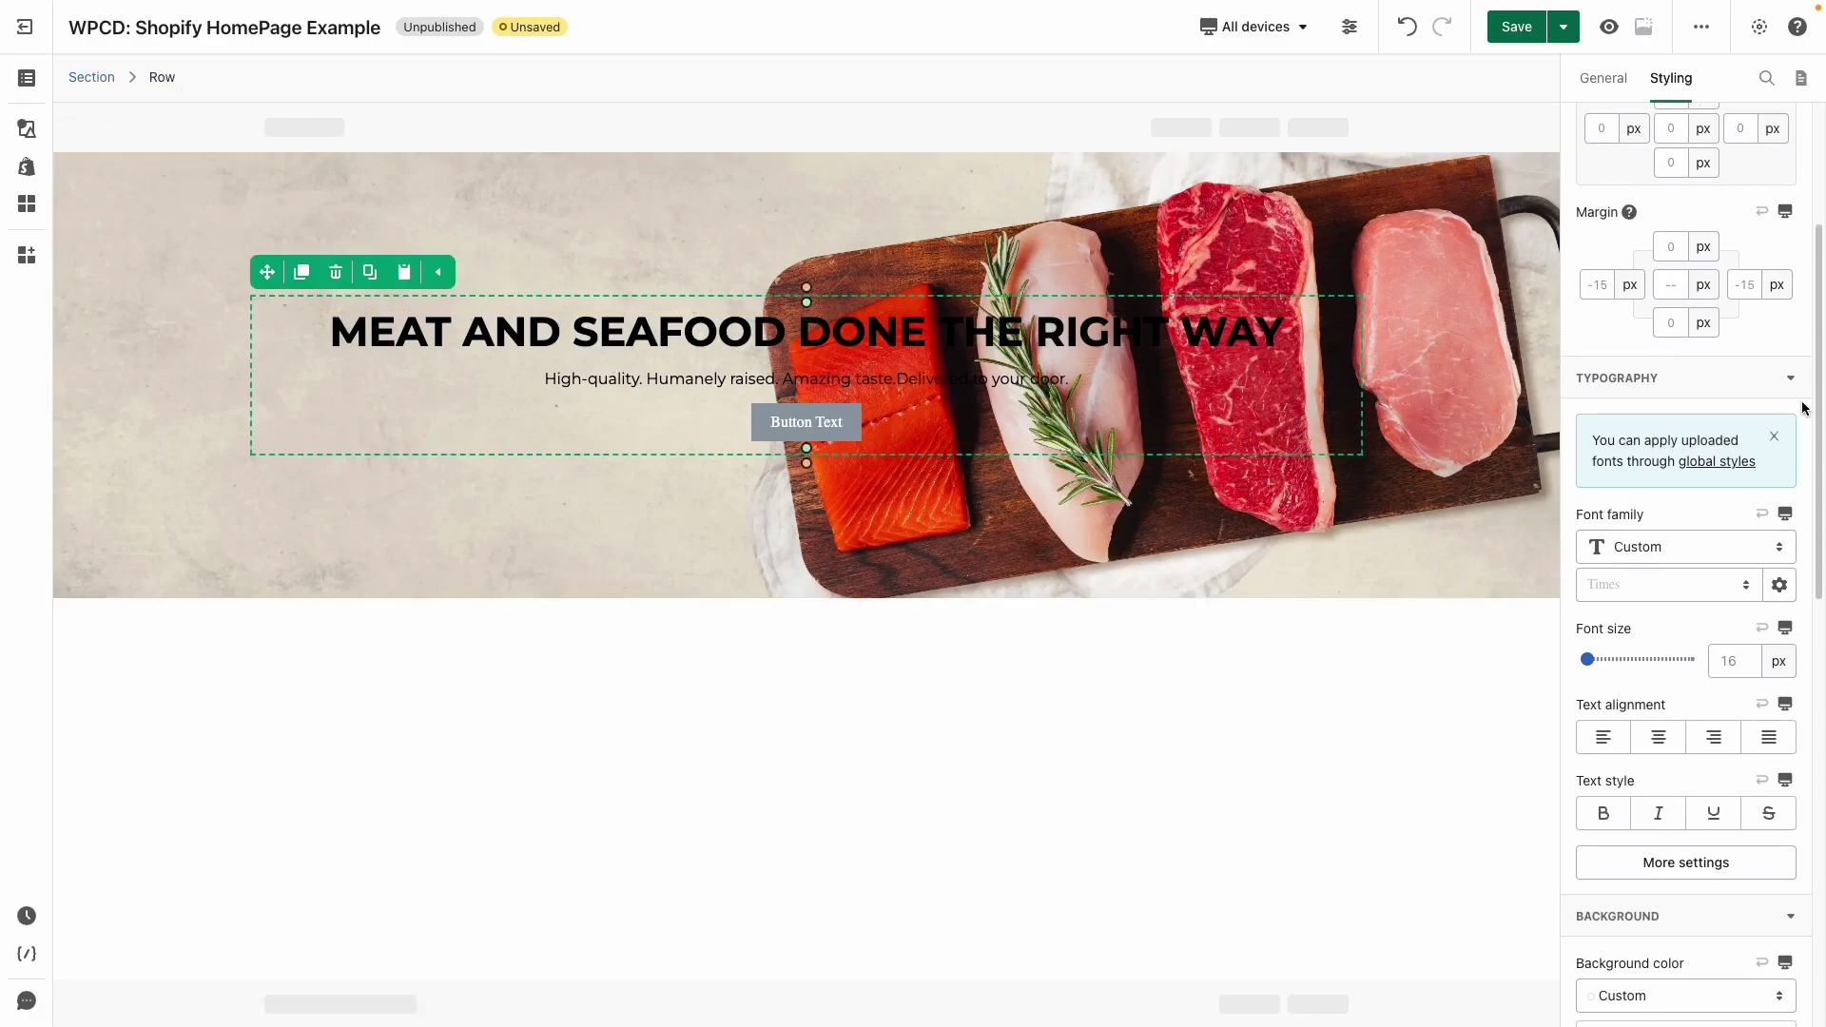
scroll(1703, 484, up, 1)
click(1741, 550)
text(565)
scroll(1664, 599, down, 4)
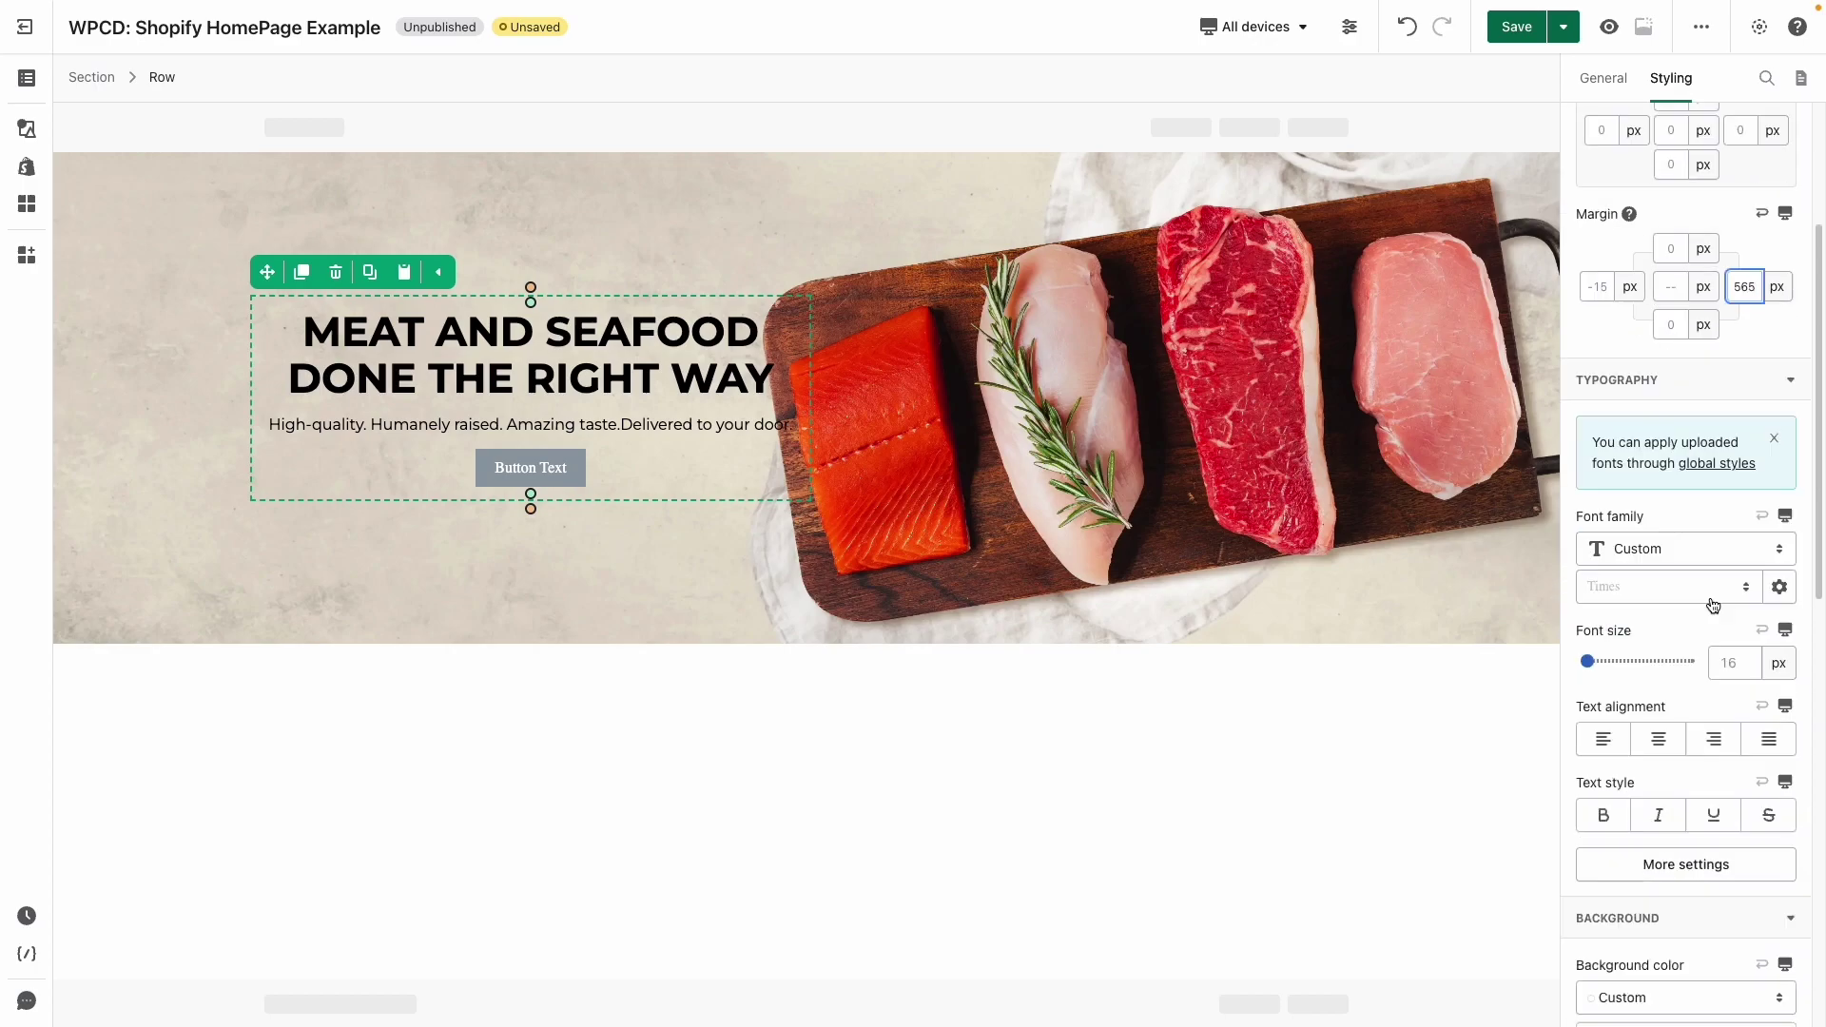
click(1599, 633)
scroll(1617, 635, down, 1)
scroll(1617, 636, down, 1)
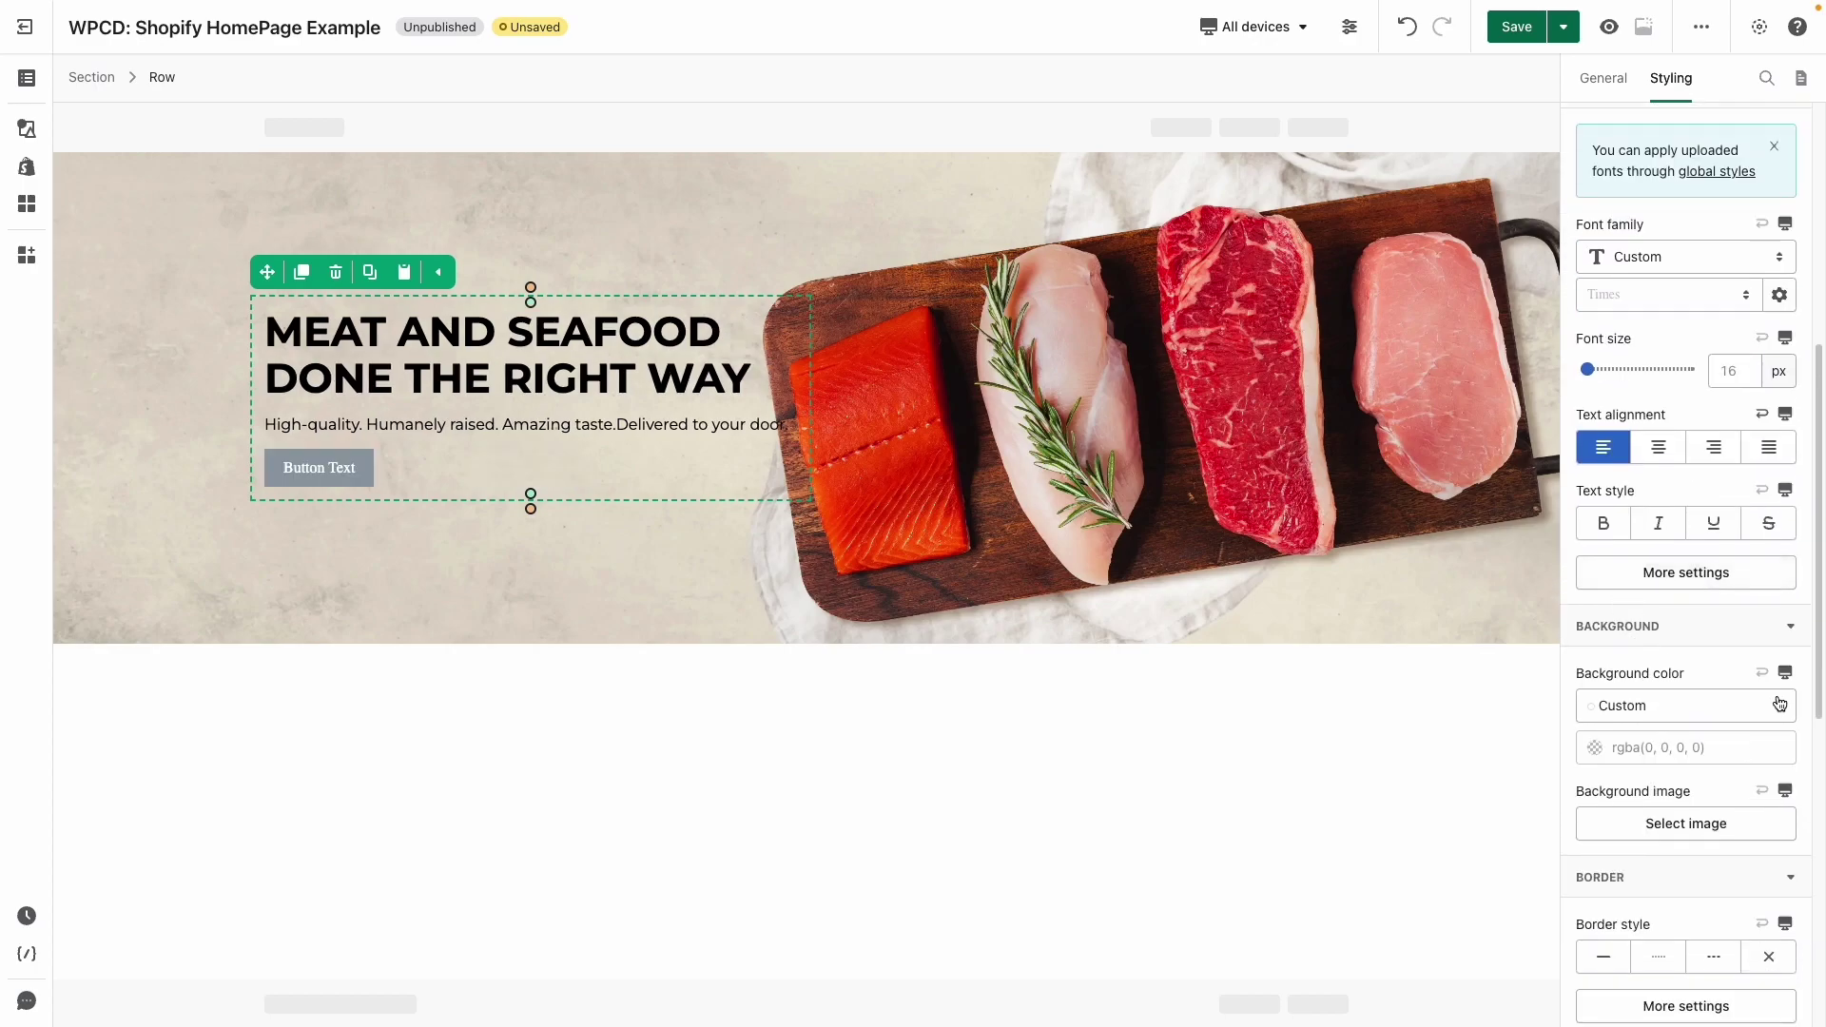
- Give the hero row a white background at 70% opacity
click(1687, 747)
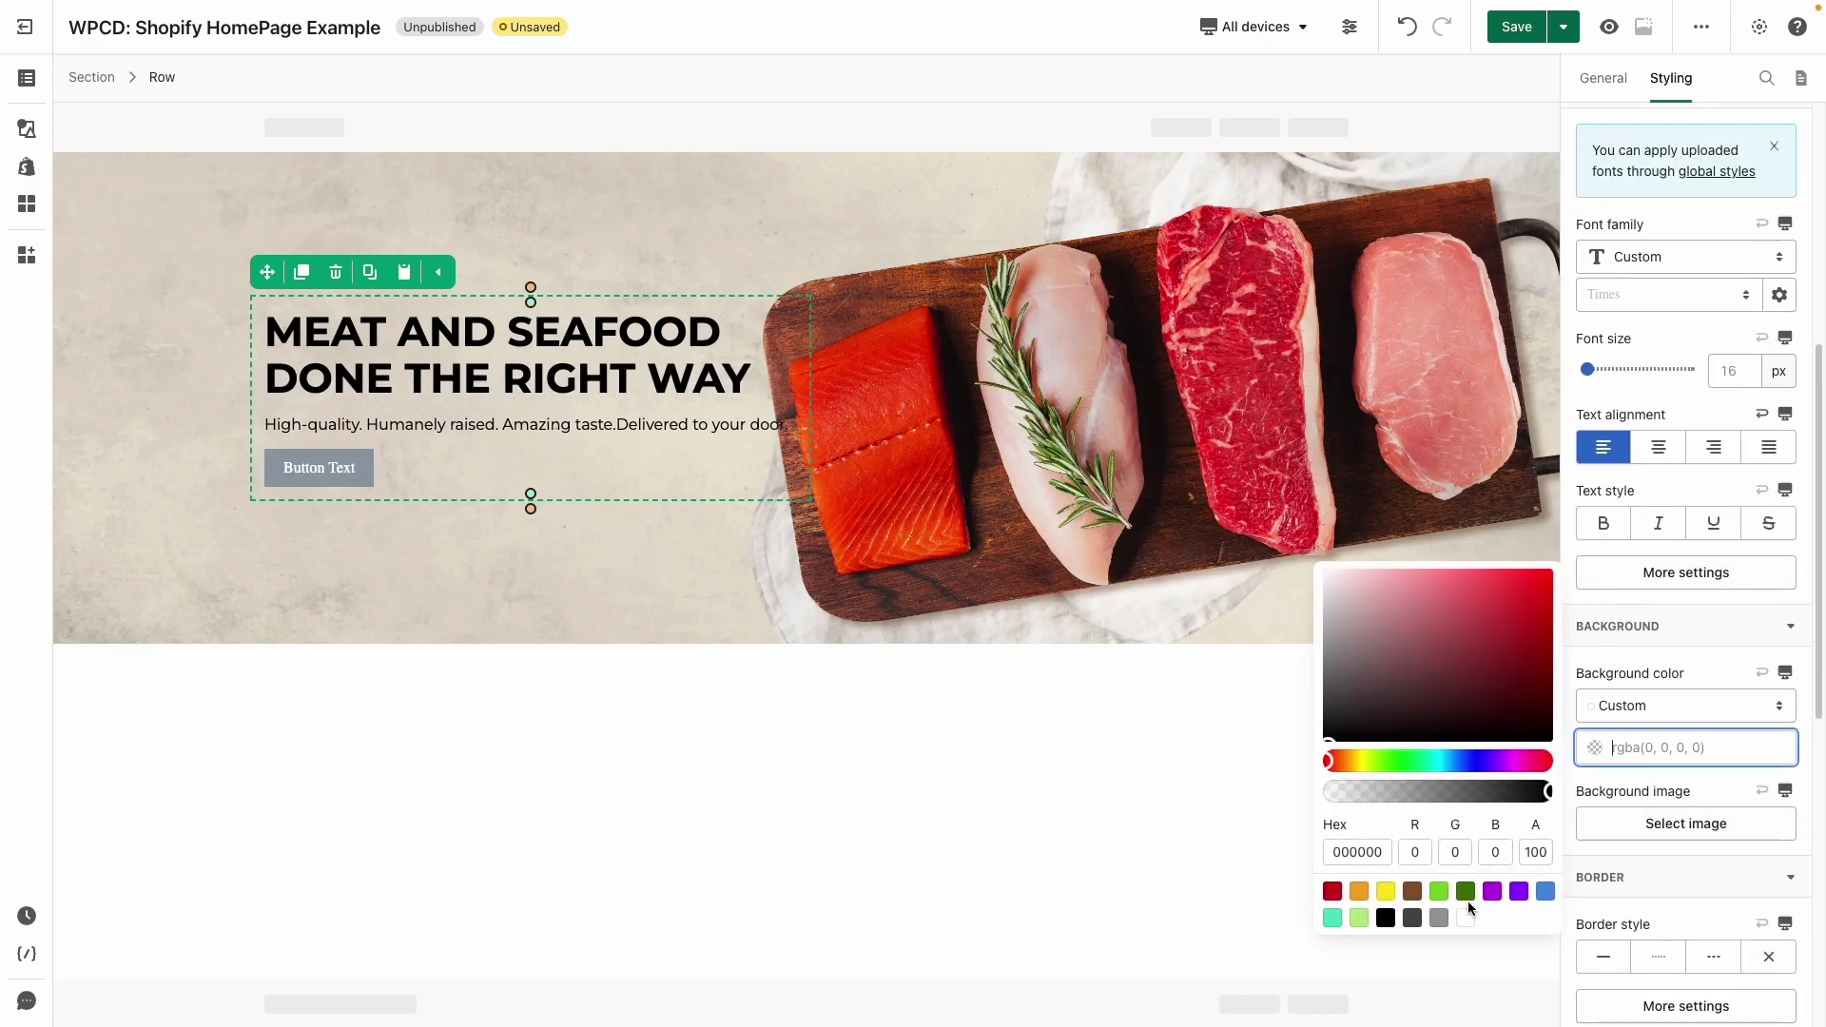
click(1466, 917)
double_click(1535, 853)
text(70)
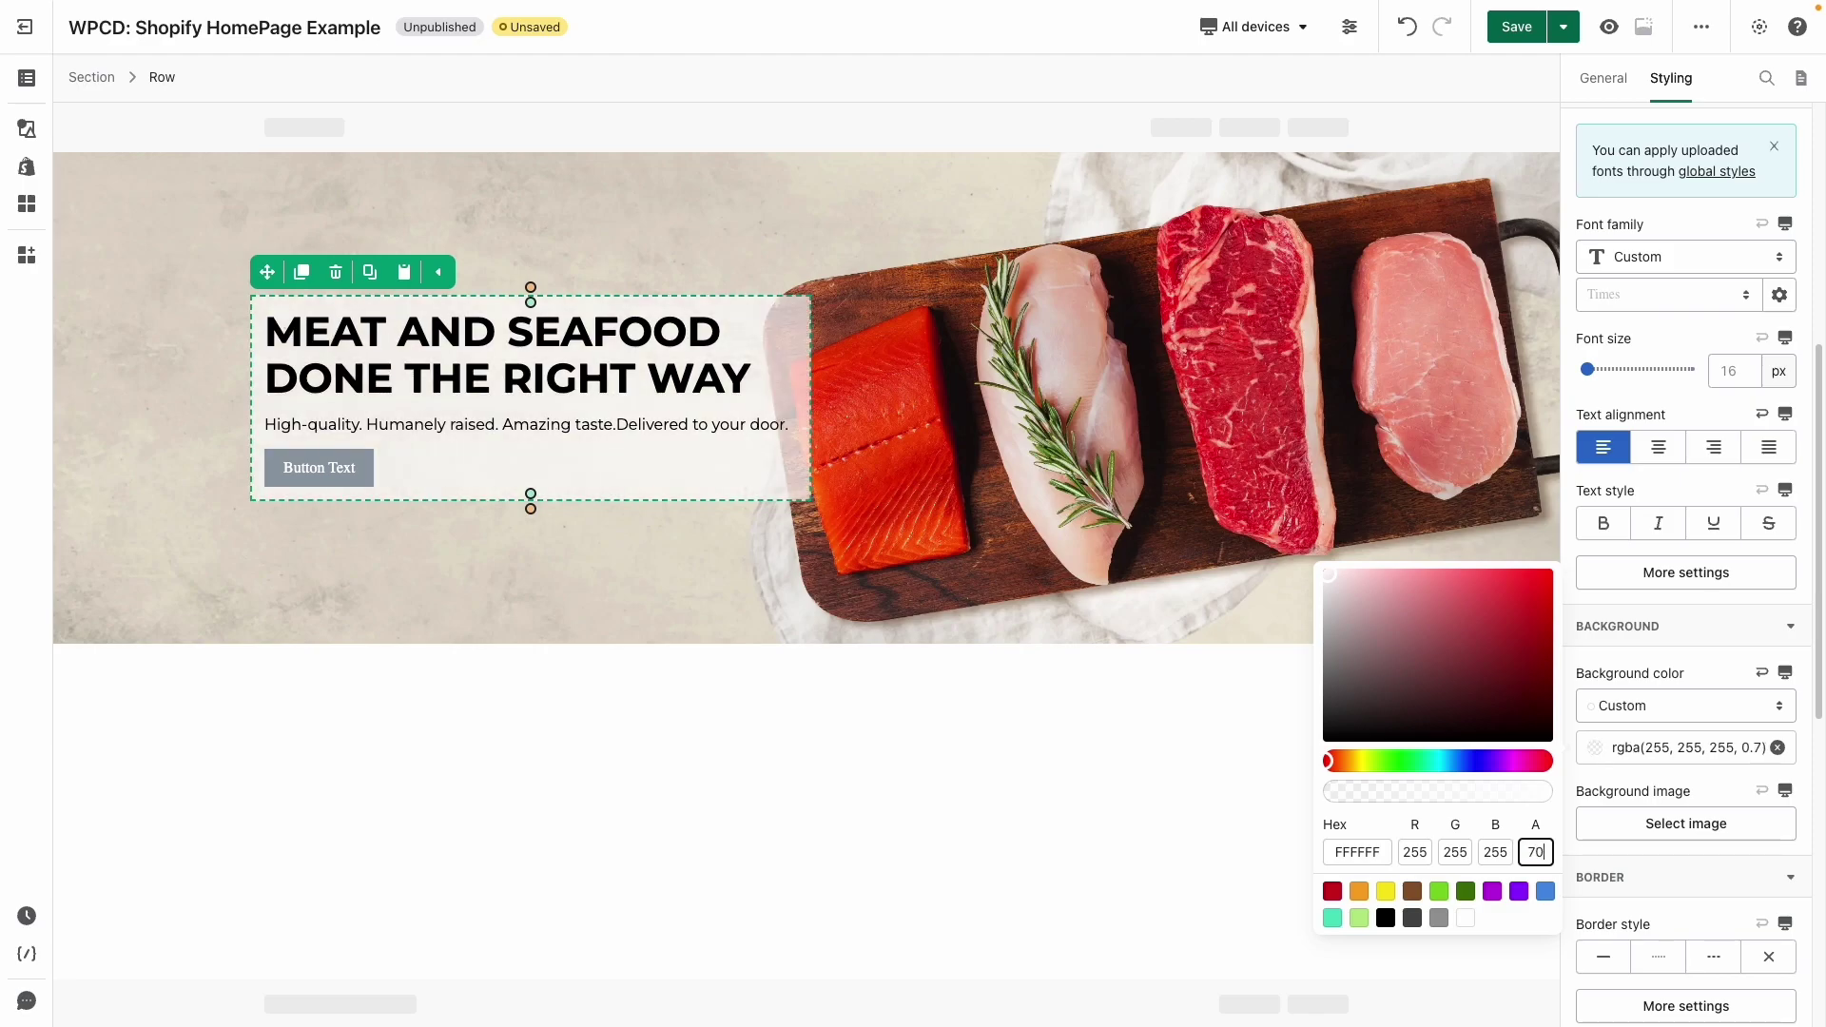
click(1290, 762)
- Pad the hero text column by 40 px on all sides
click(728, 437)
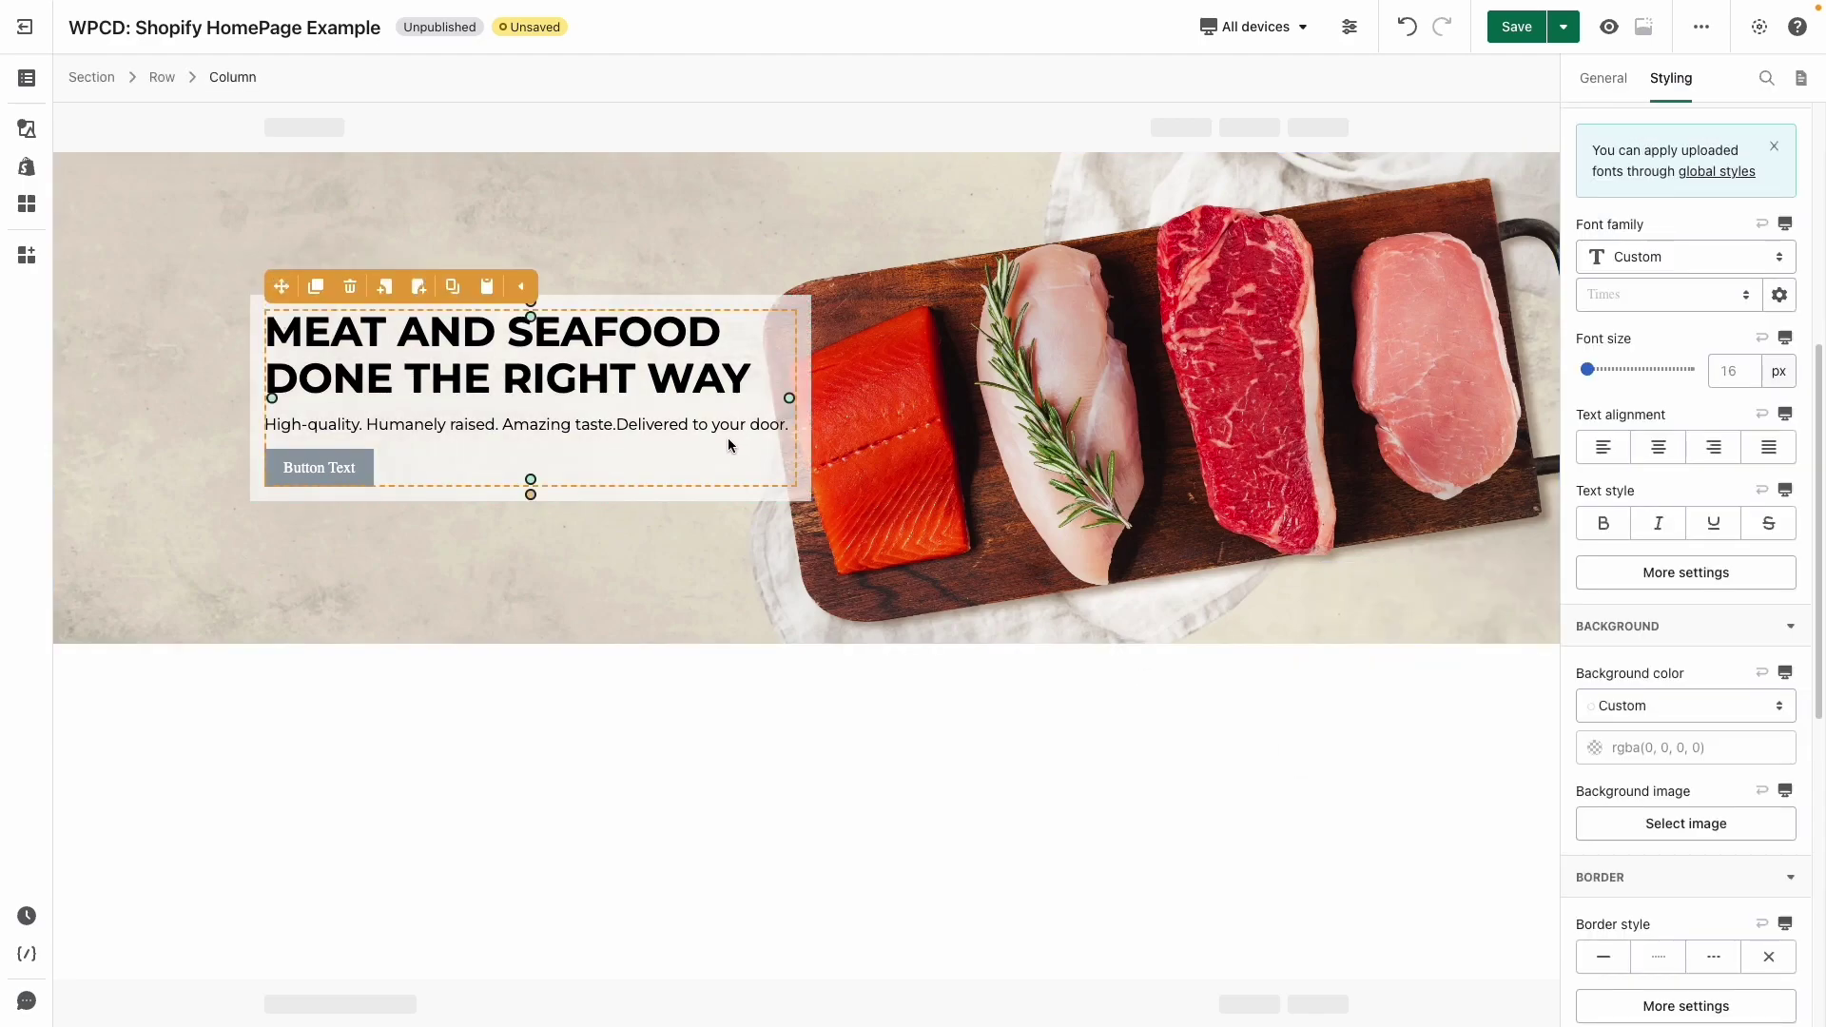
scroll(1703, 343, up, 5)
click(1671, 324)
text(40)
click(1275, 317)
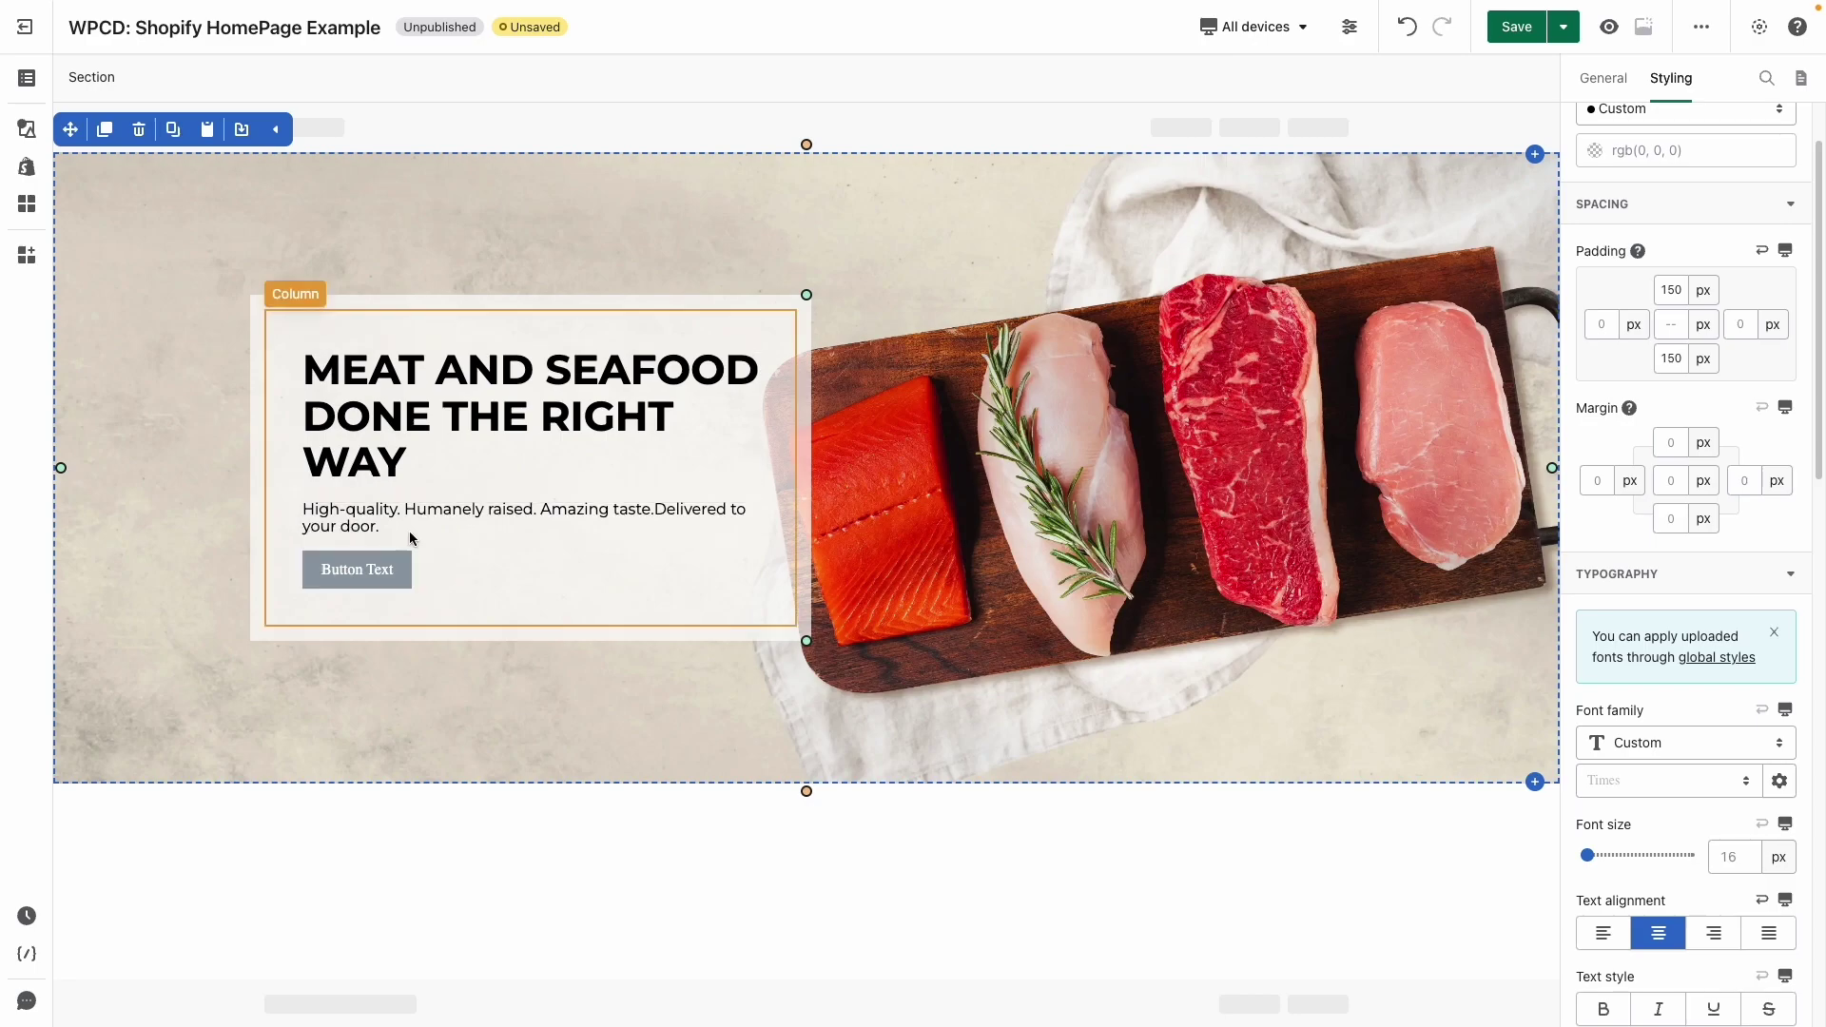
- Set the hero button background to rgb(202, 56, 54)
click(395, 569)
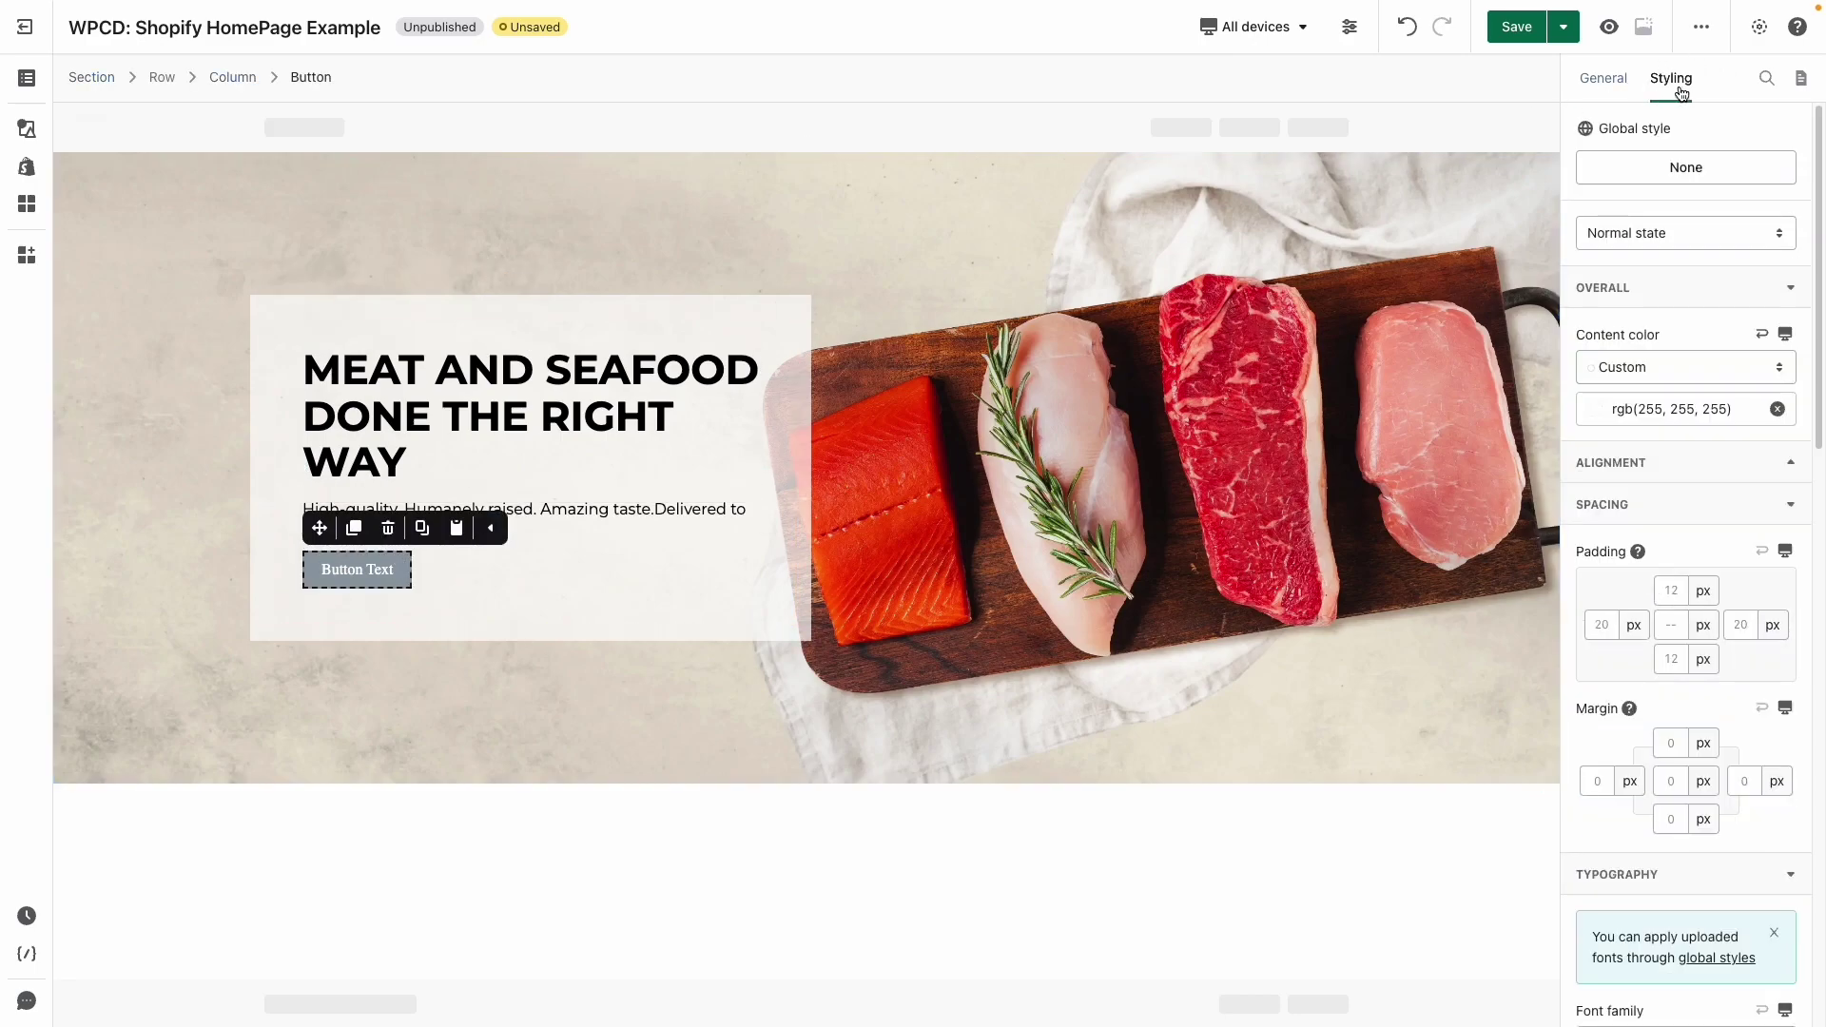
click(1645, 416)
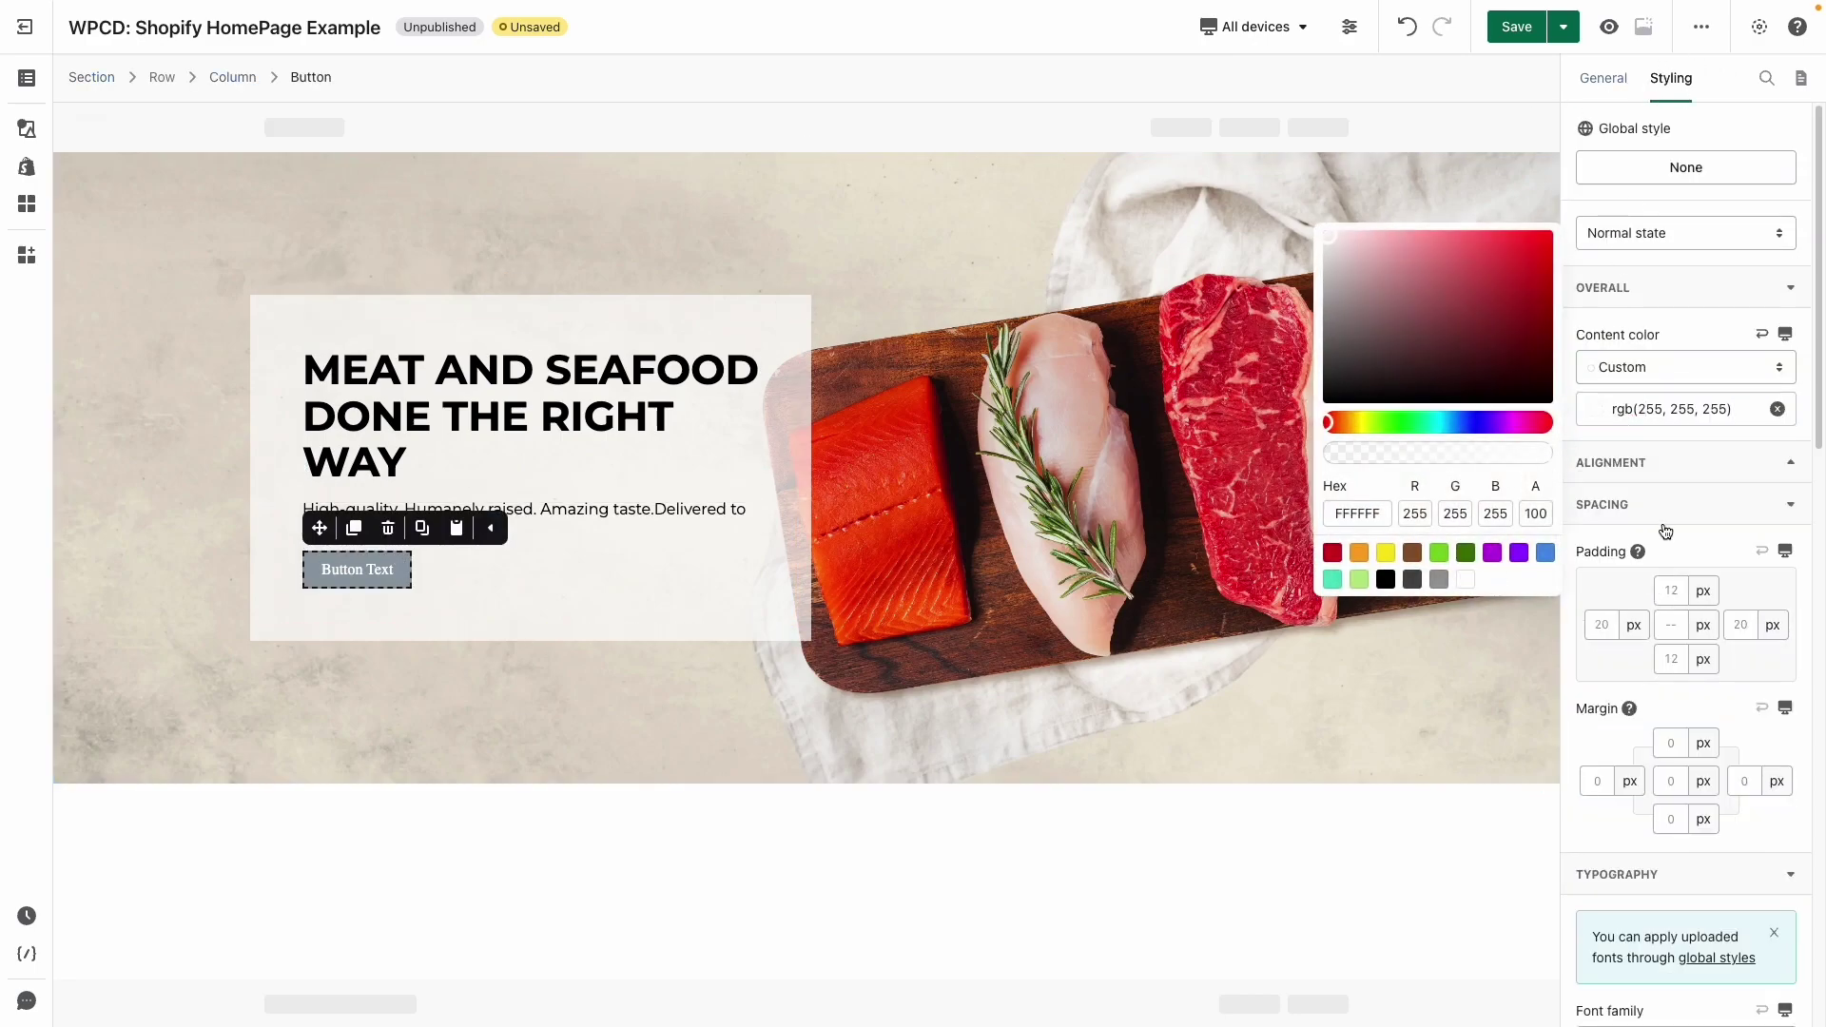
scroll(1662, 534, down, 8)
scroll(1678, 569, down, 2)
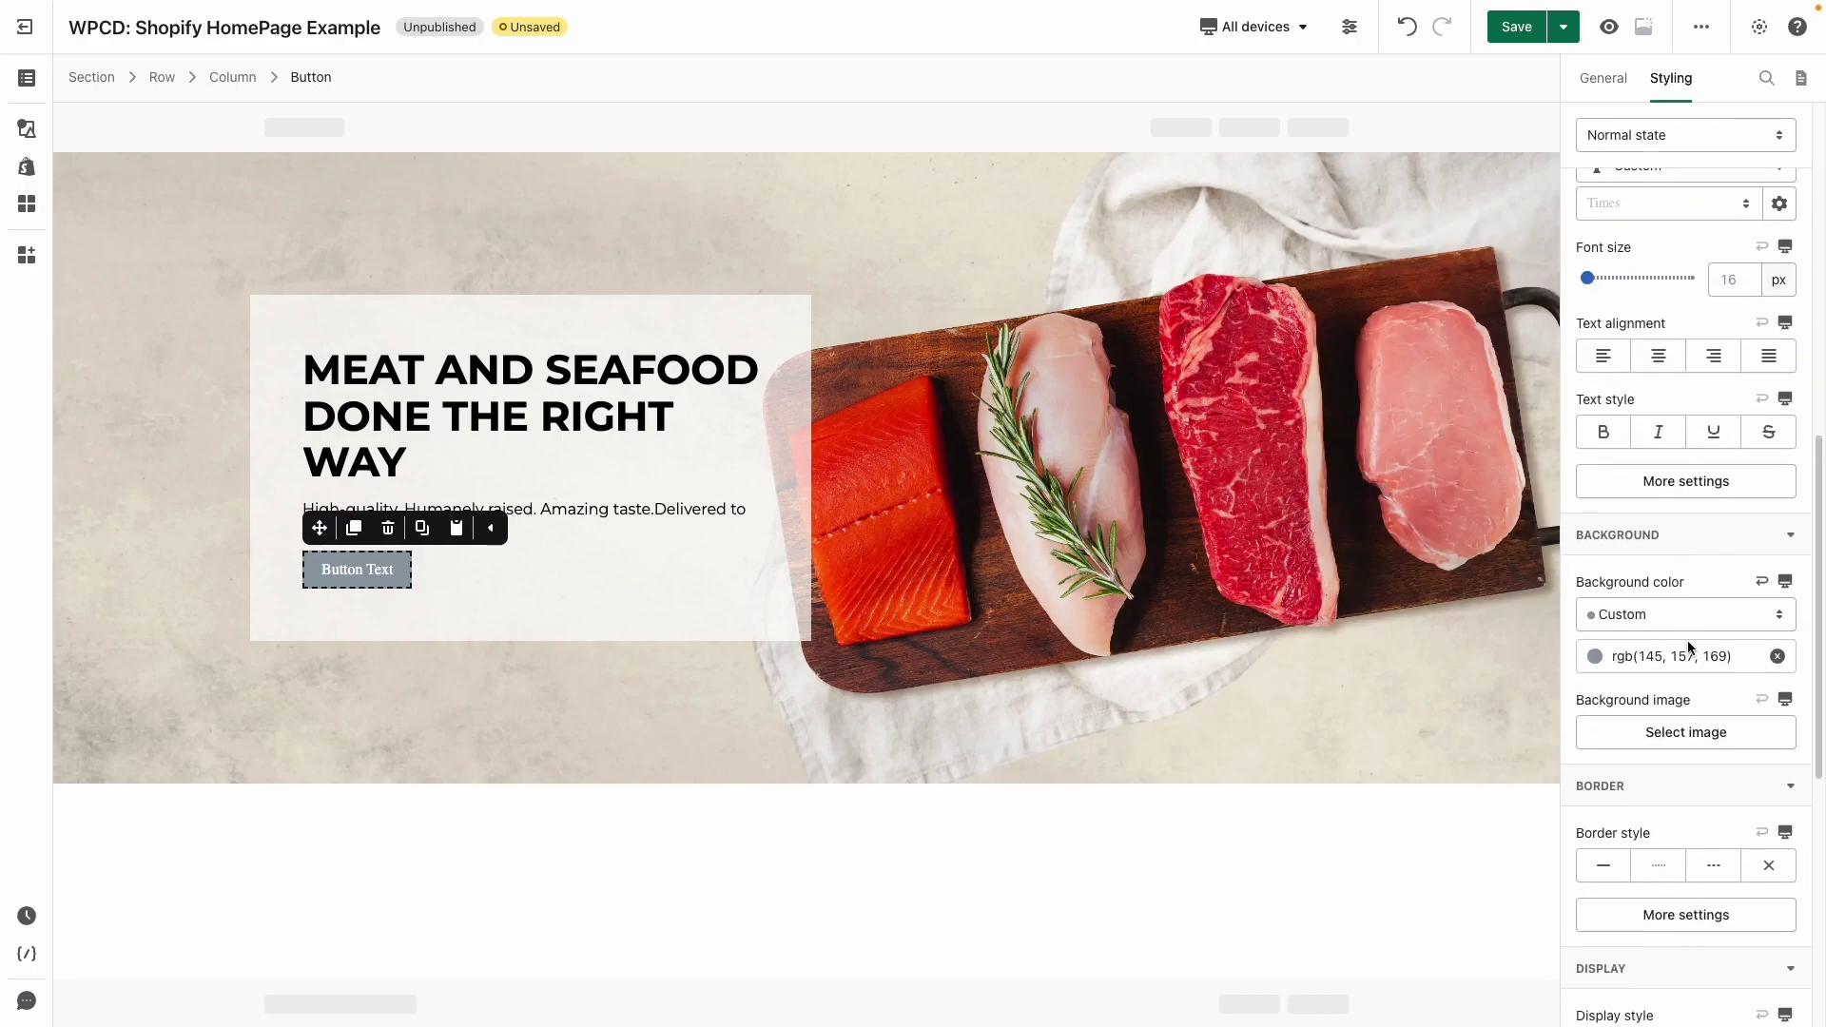
click(1665, 656)
double_click(1428, 763)
text(202)
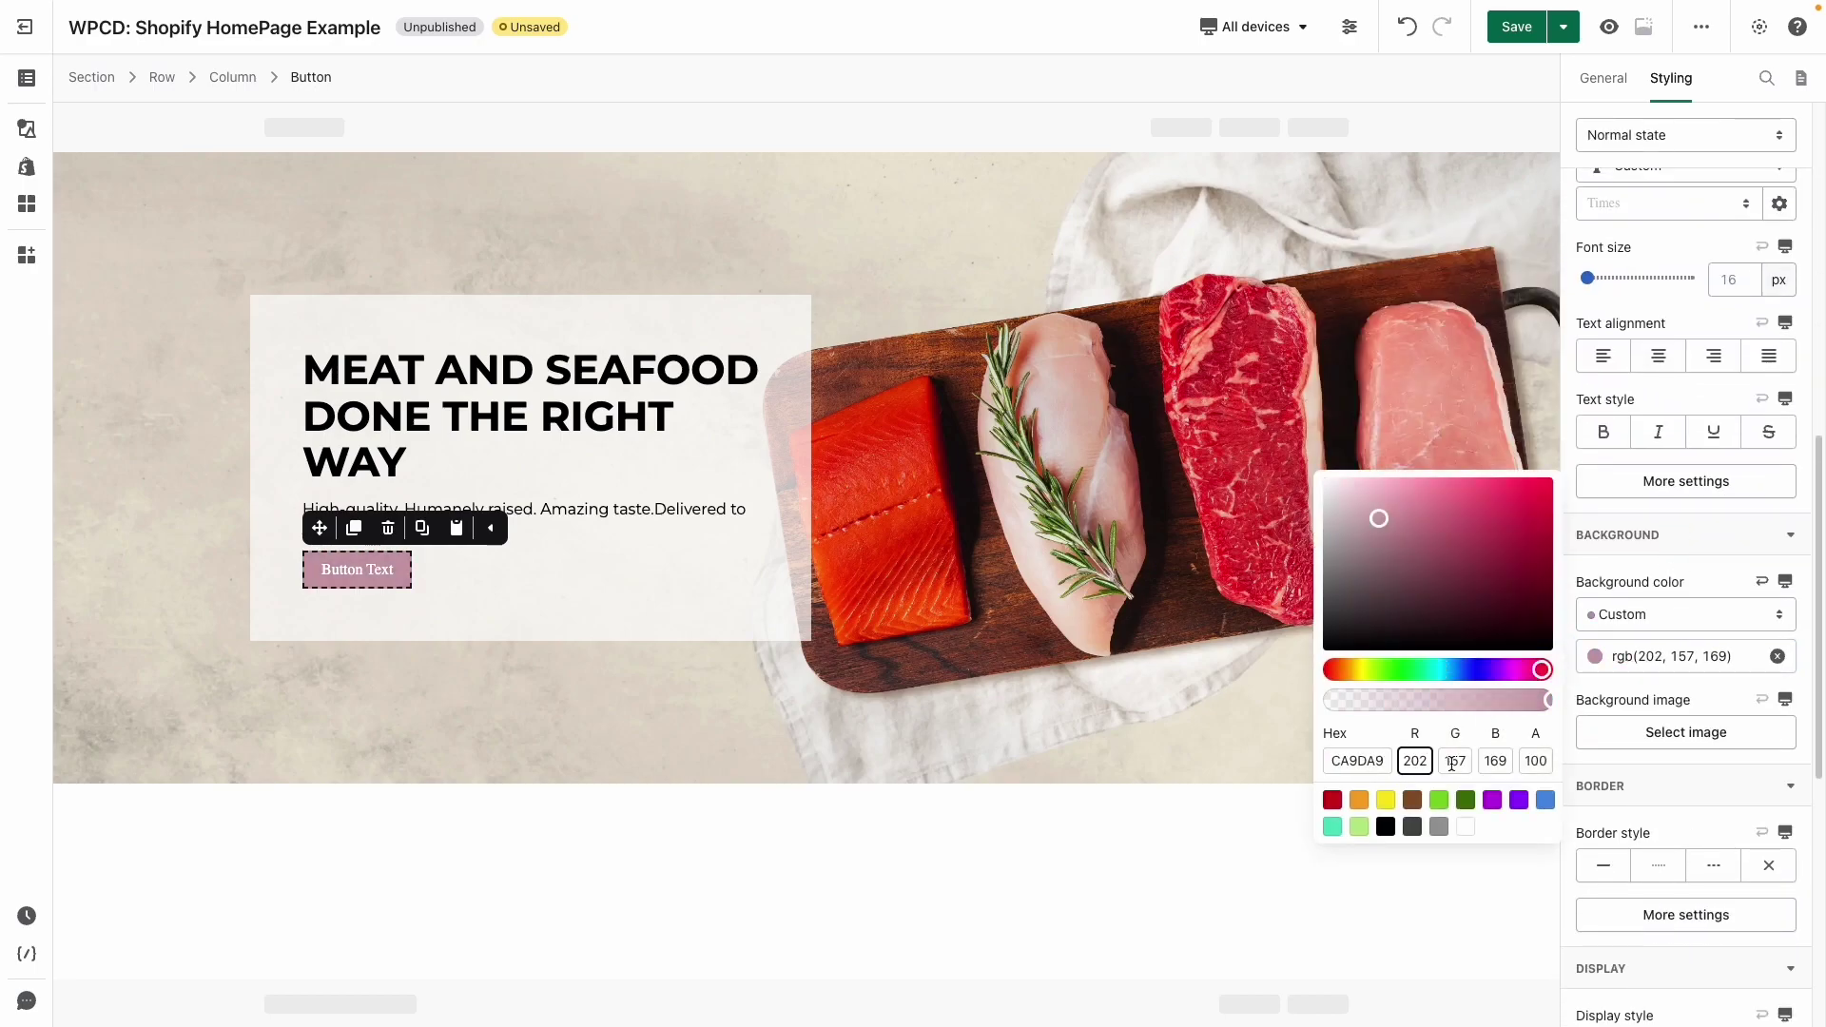
key(Tab)
text(56)
key(Tab)
text(54)
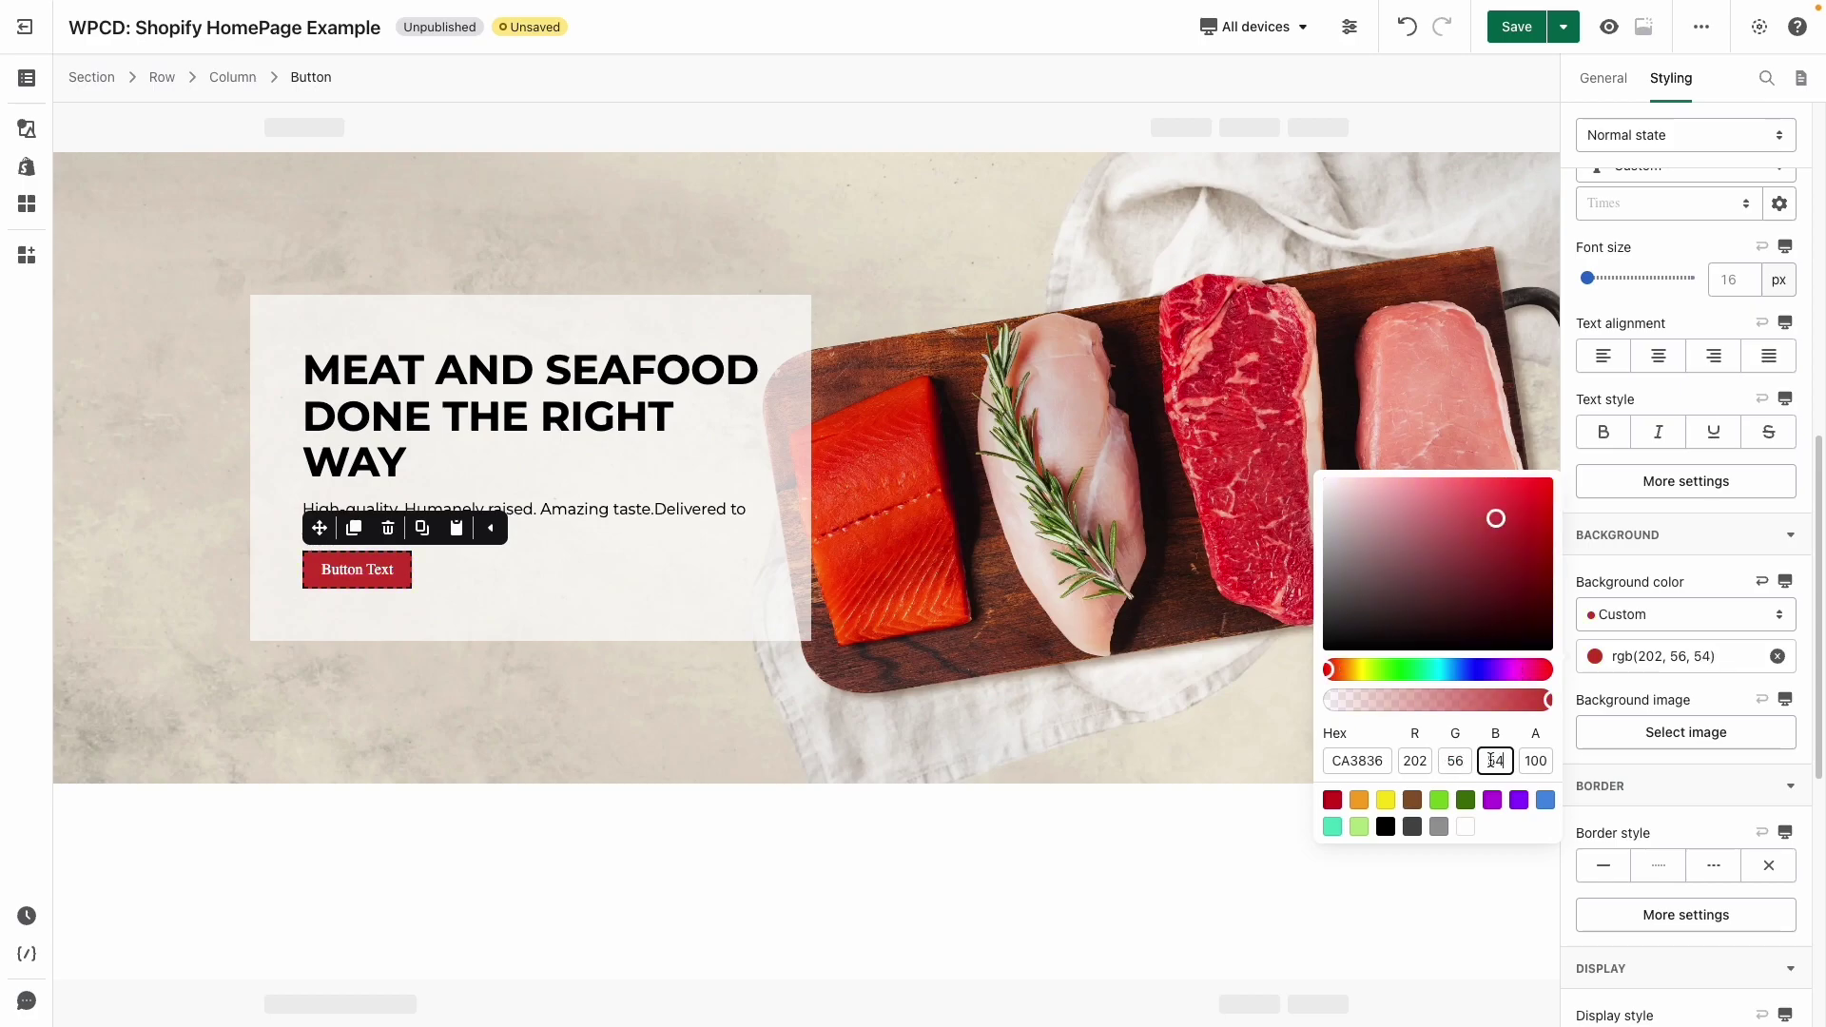
- Relabel the button 'GET STARTED' and give it a sans-serif font
click(1604, 78)
drag(1659, 283, 1585, 286)
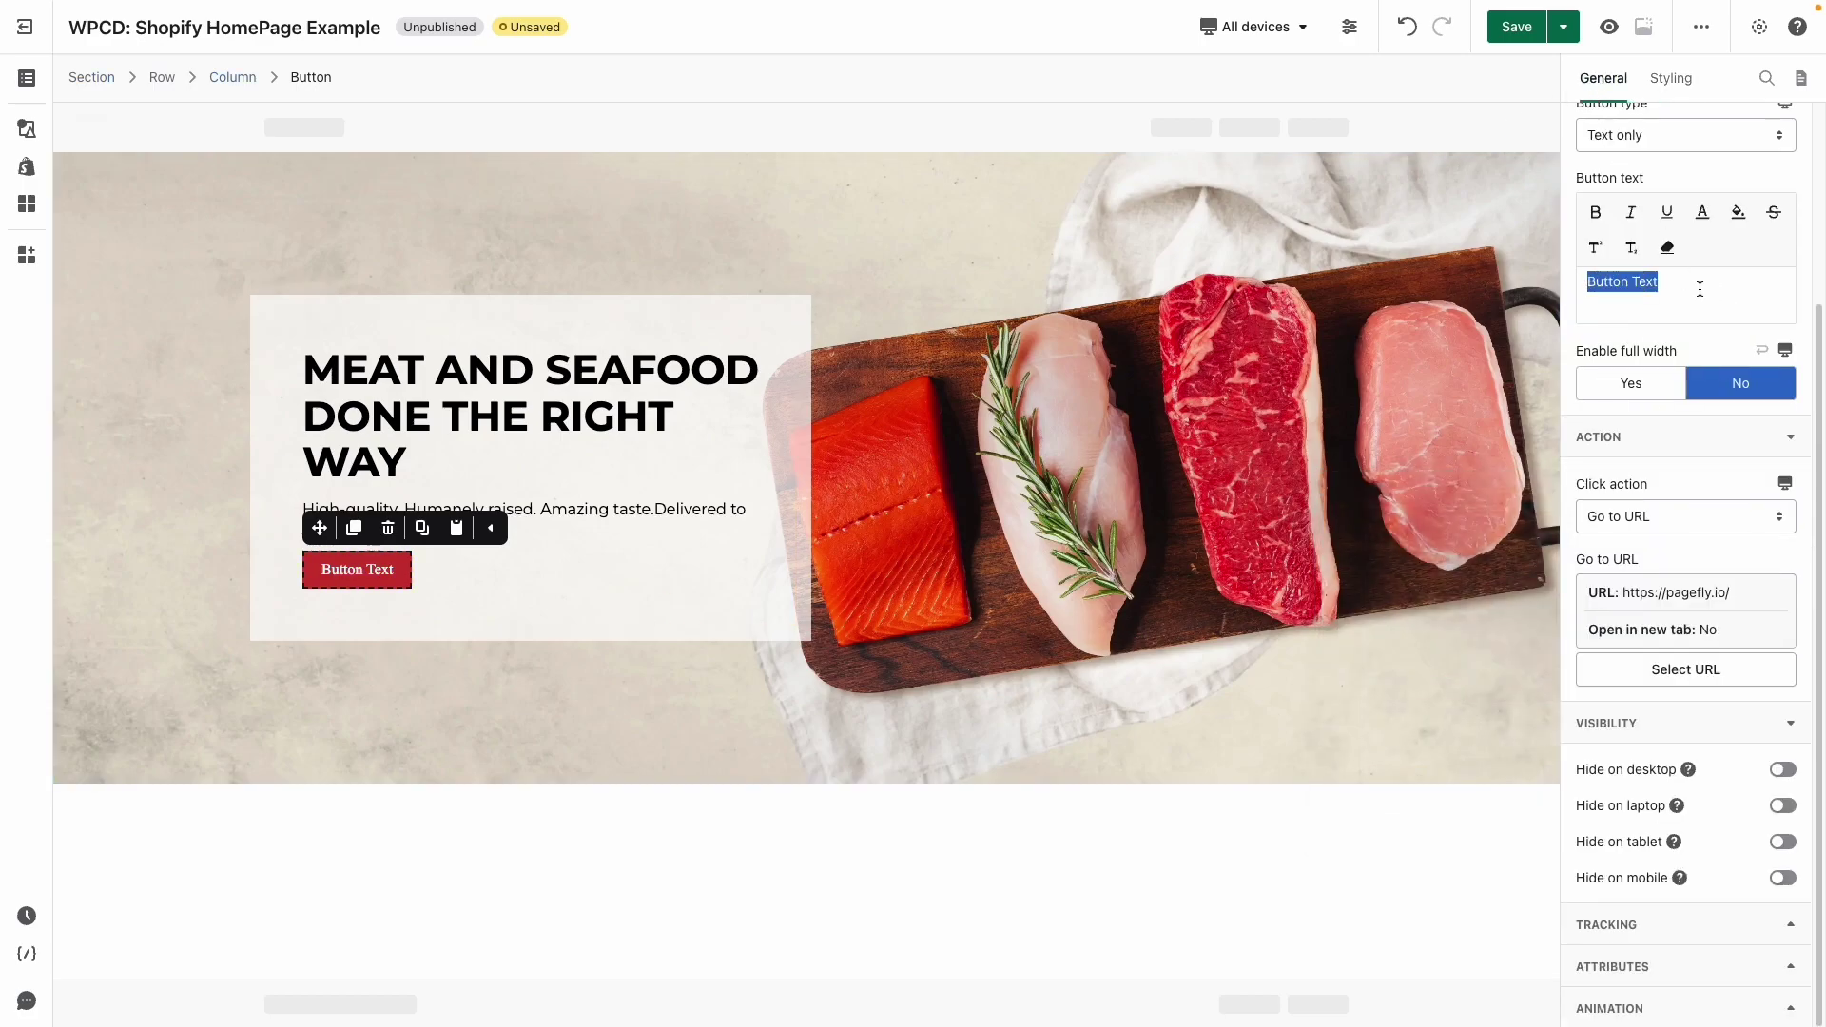
text(GET STARTED)
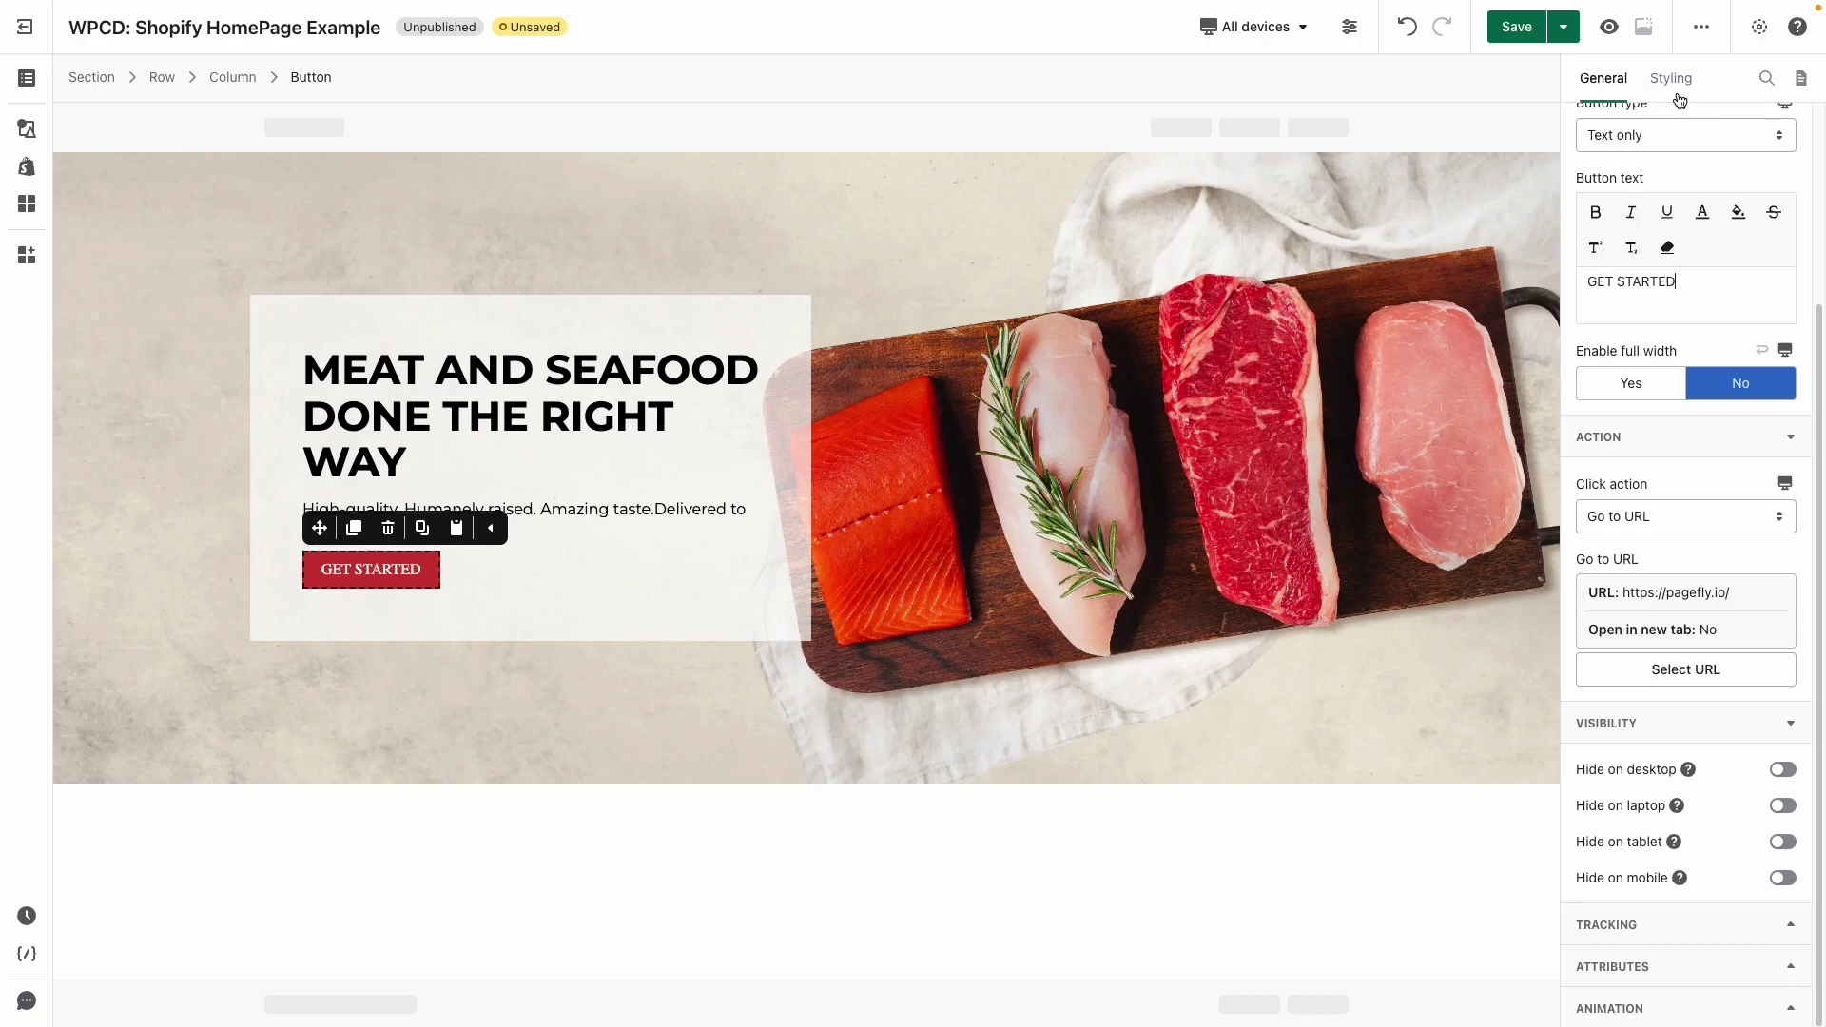
click(1671, 79)
click(1656, 829)
click(1648, 906)
click(681, 590)
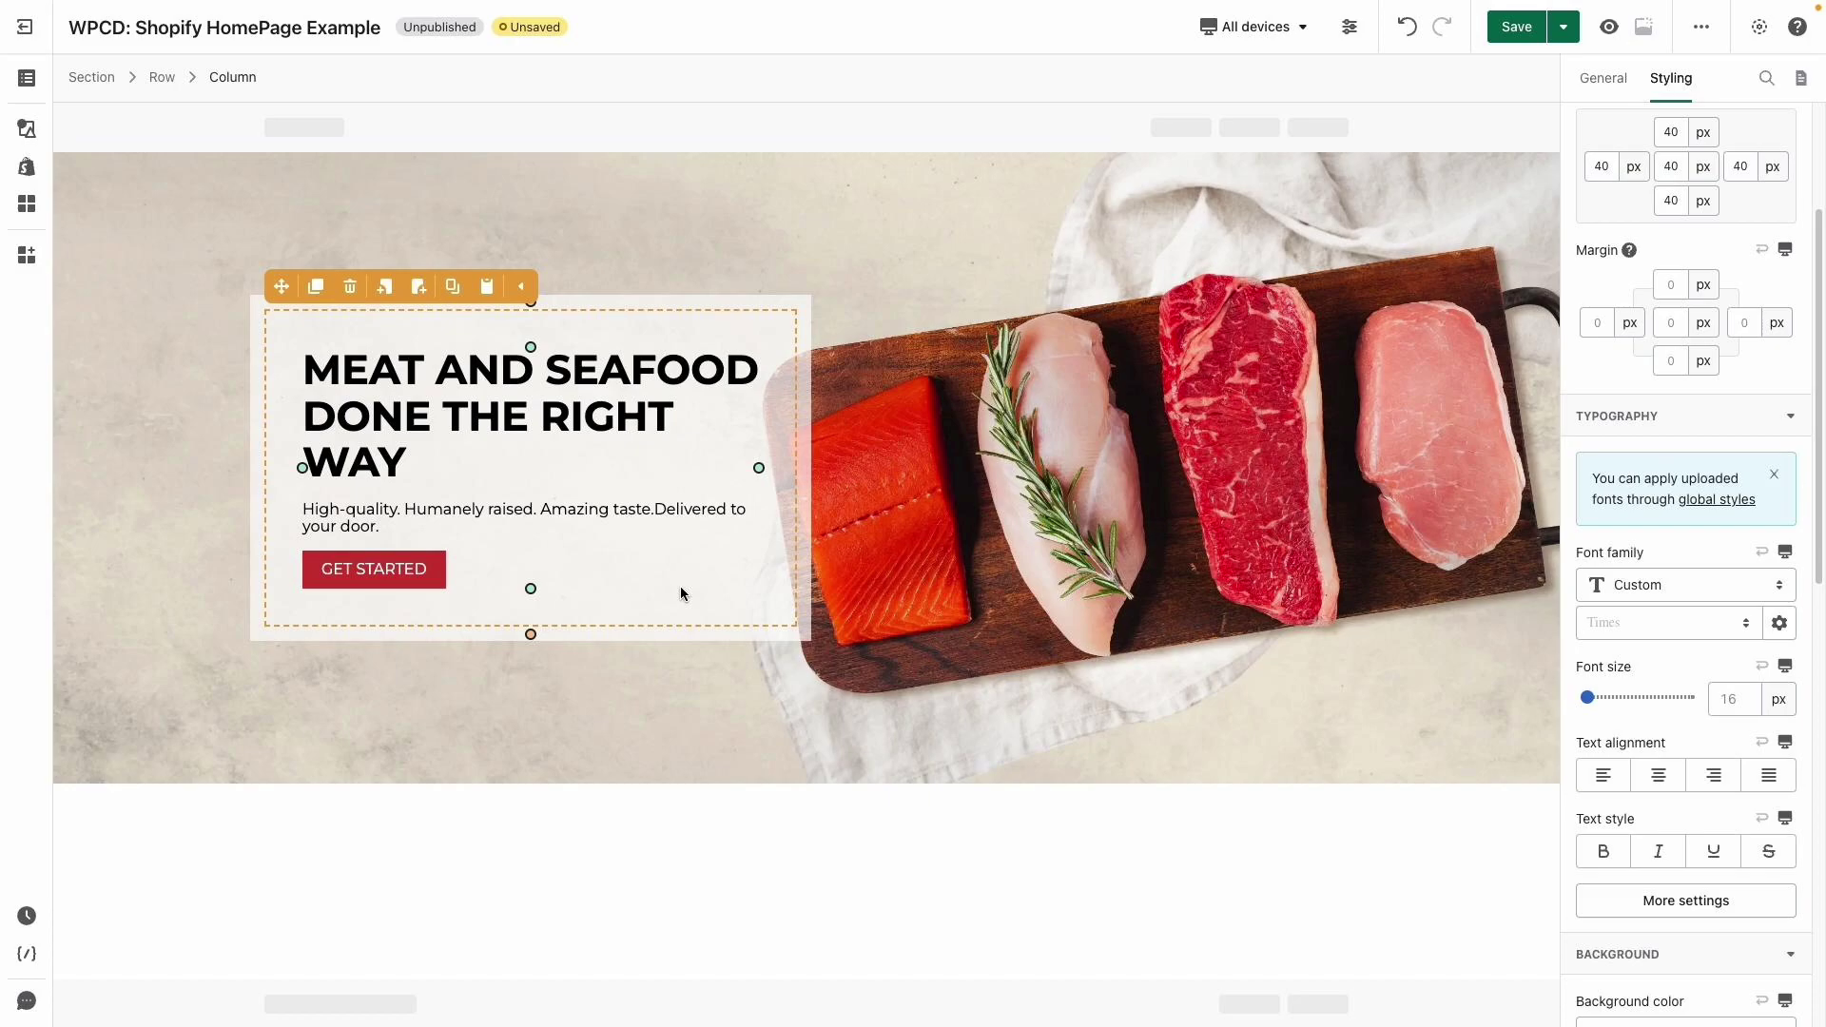
- Check the GET STARTED button's link destination and leave it unchanged
click(439, 563)
click(1603, 80)
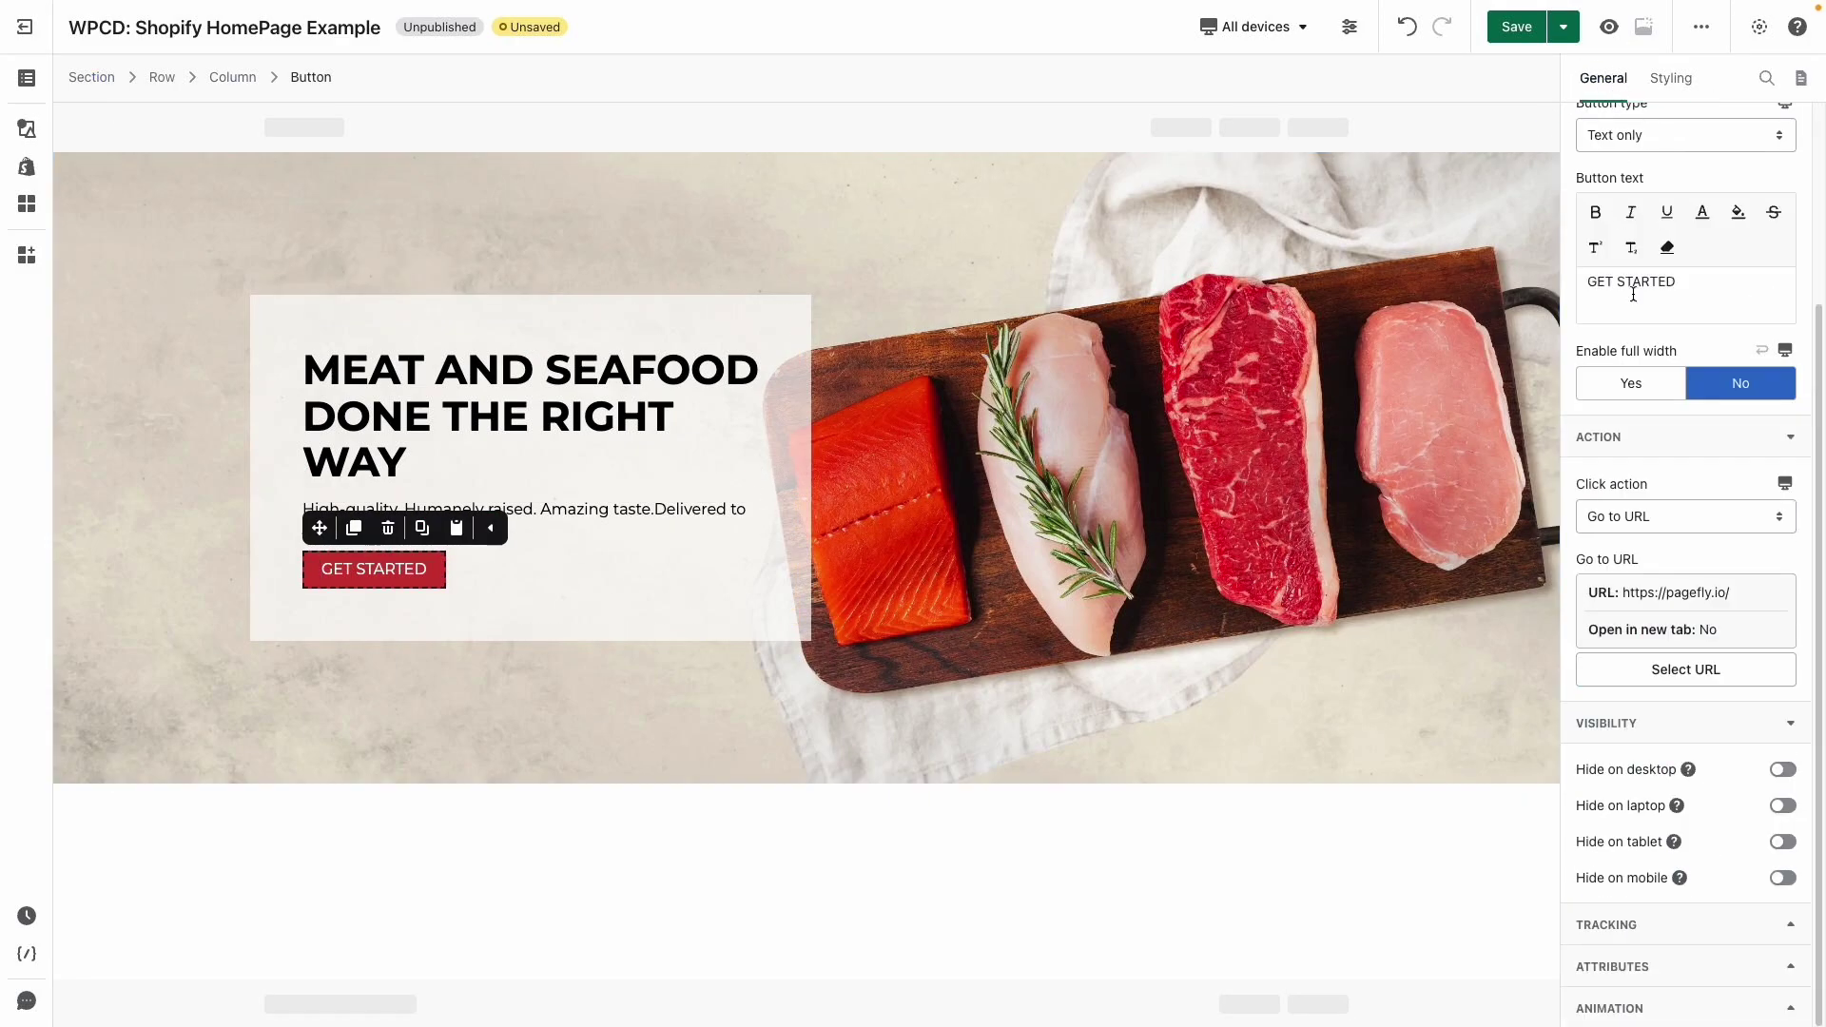
click(1670, 665)
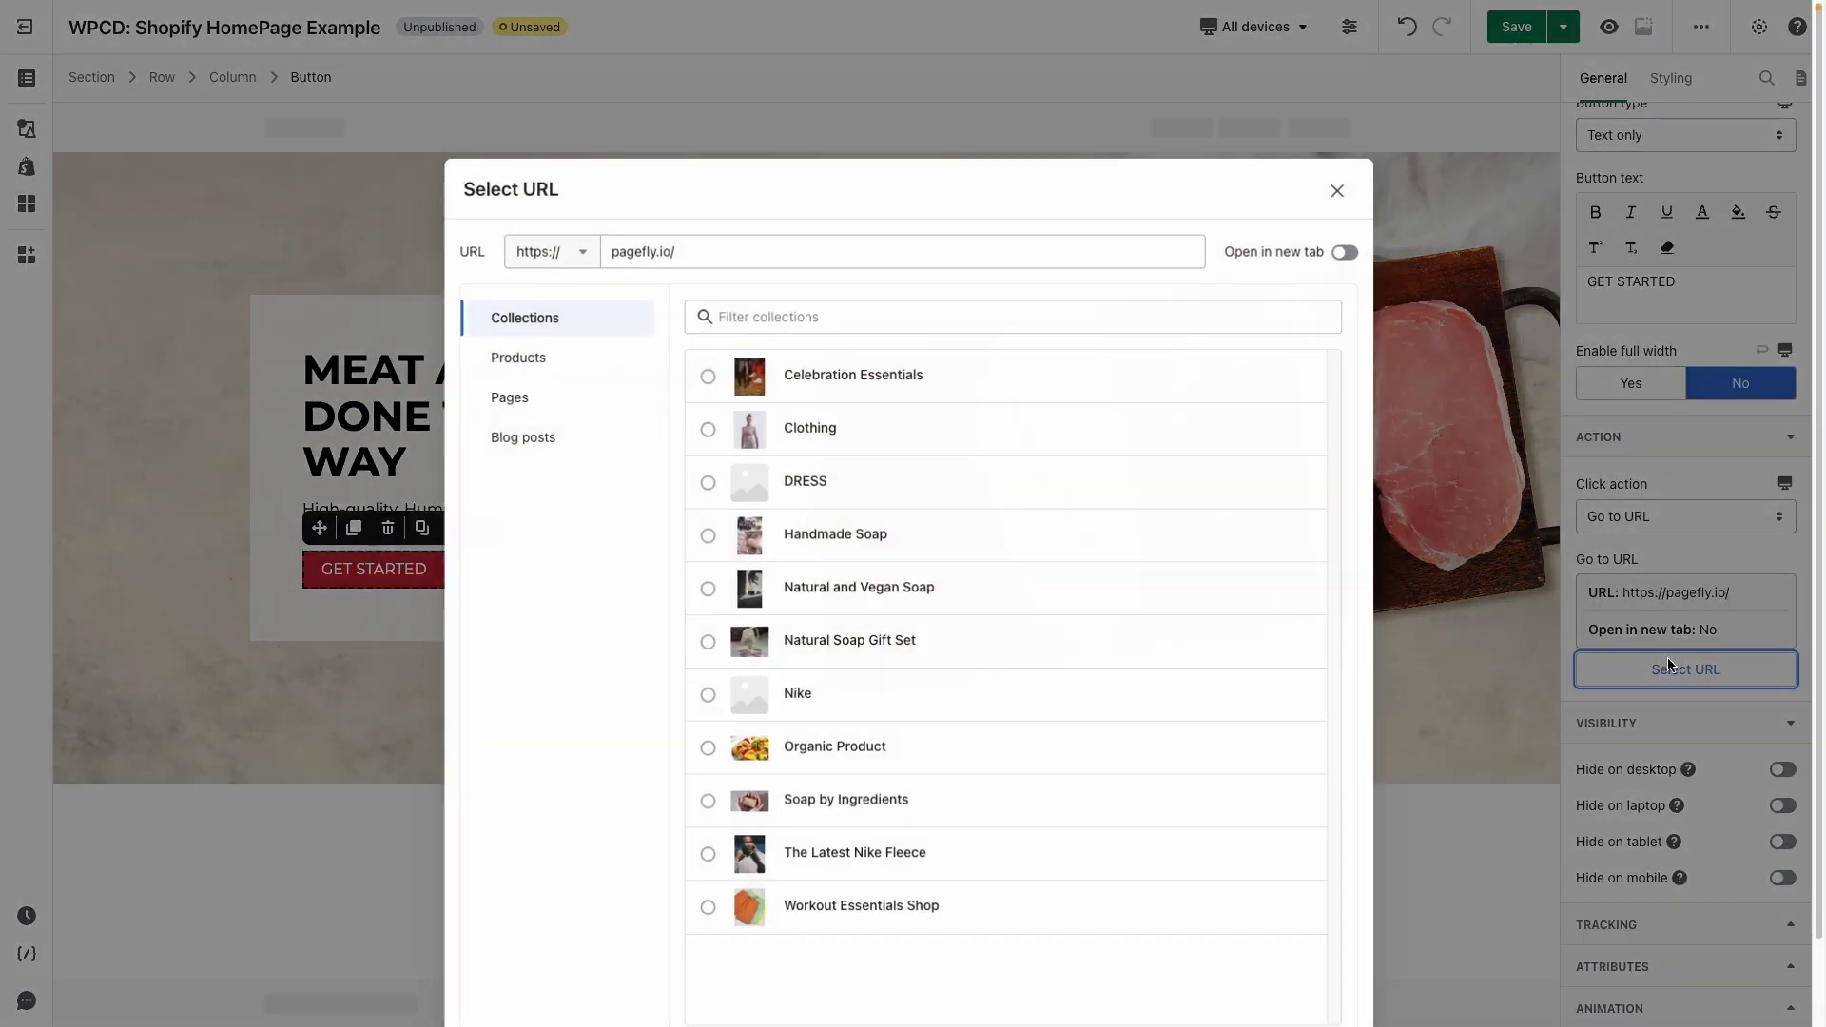
click(726, 249)
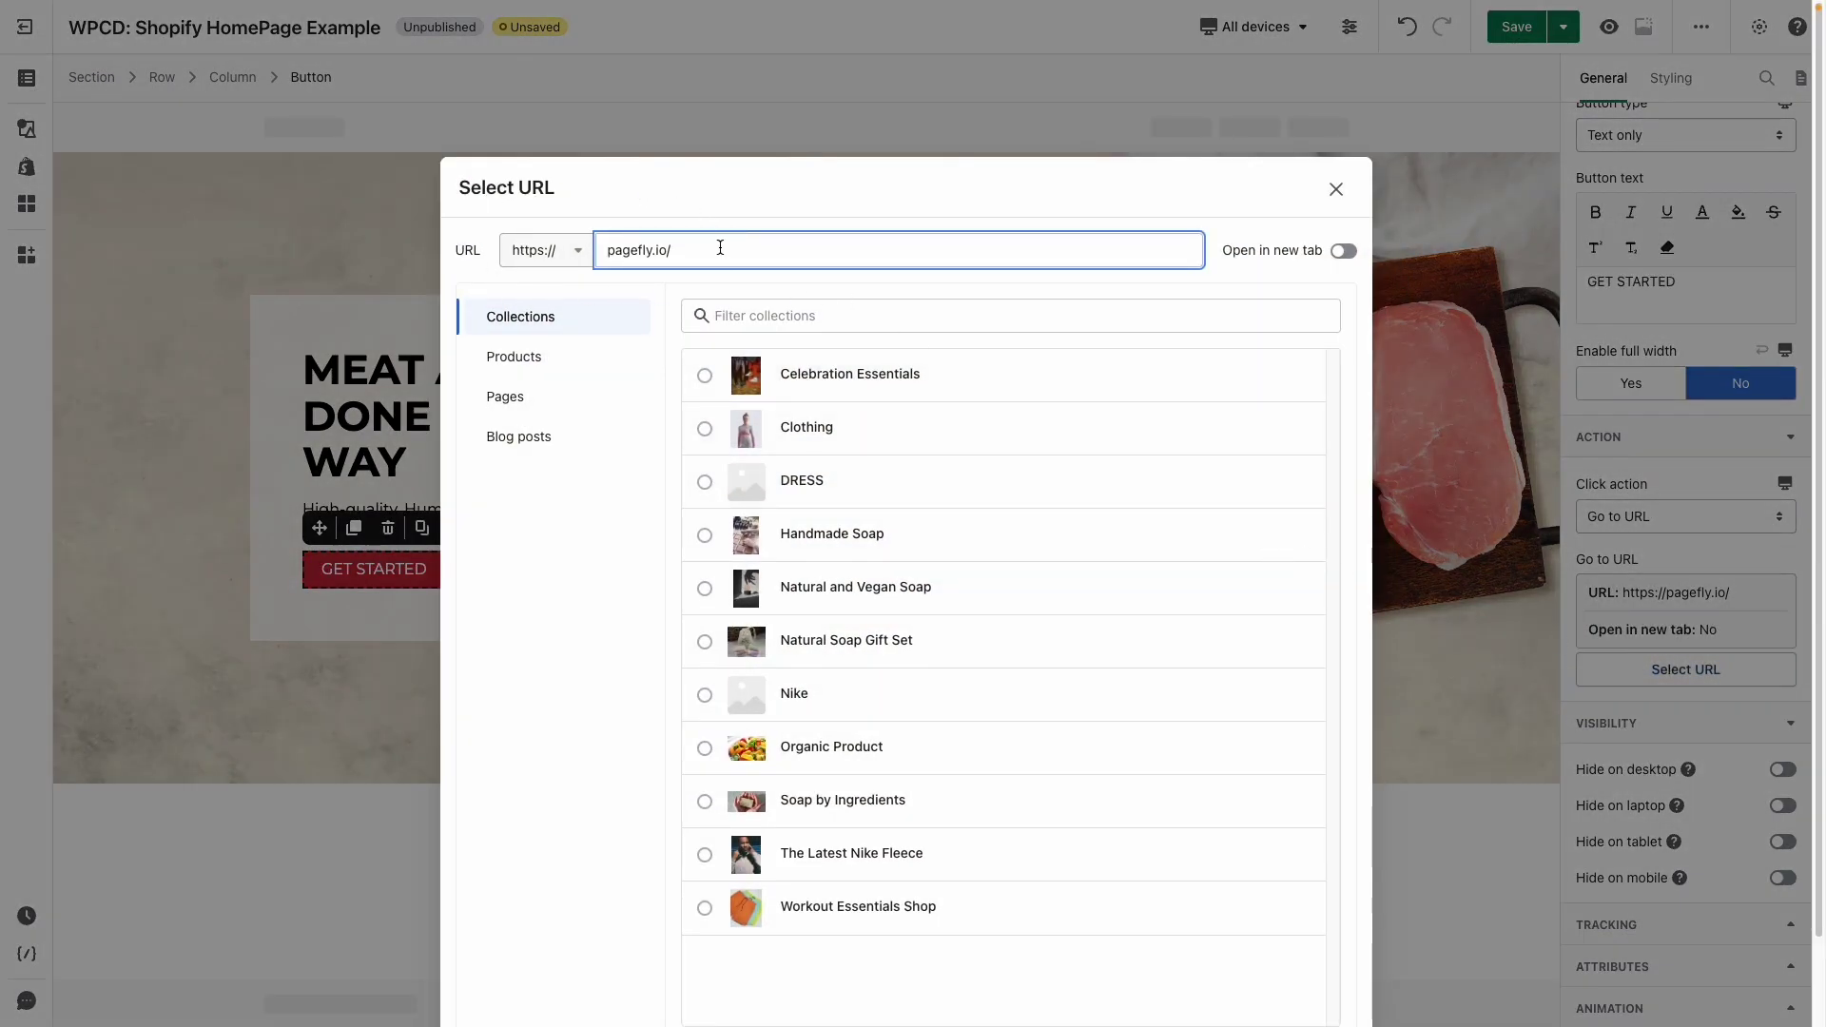
scroll(1177, 844, down, 2)
click(1320, 992)
click(1146, 590)
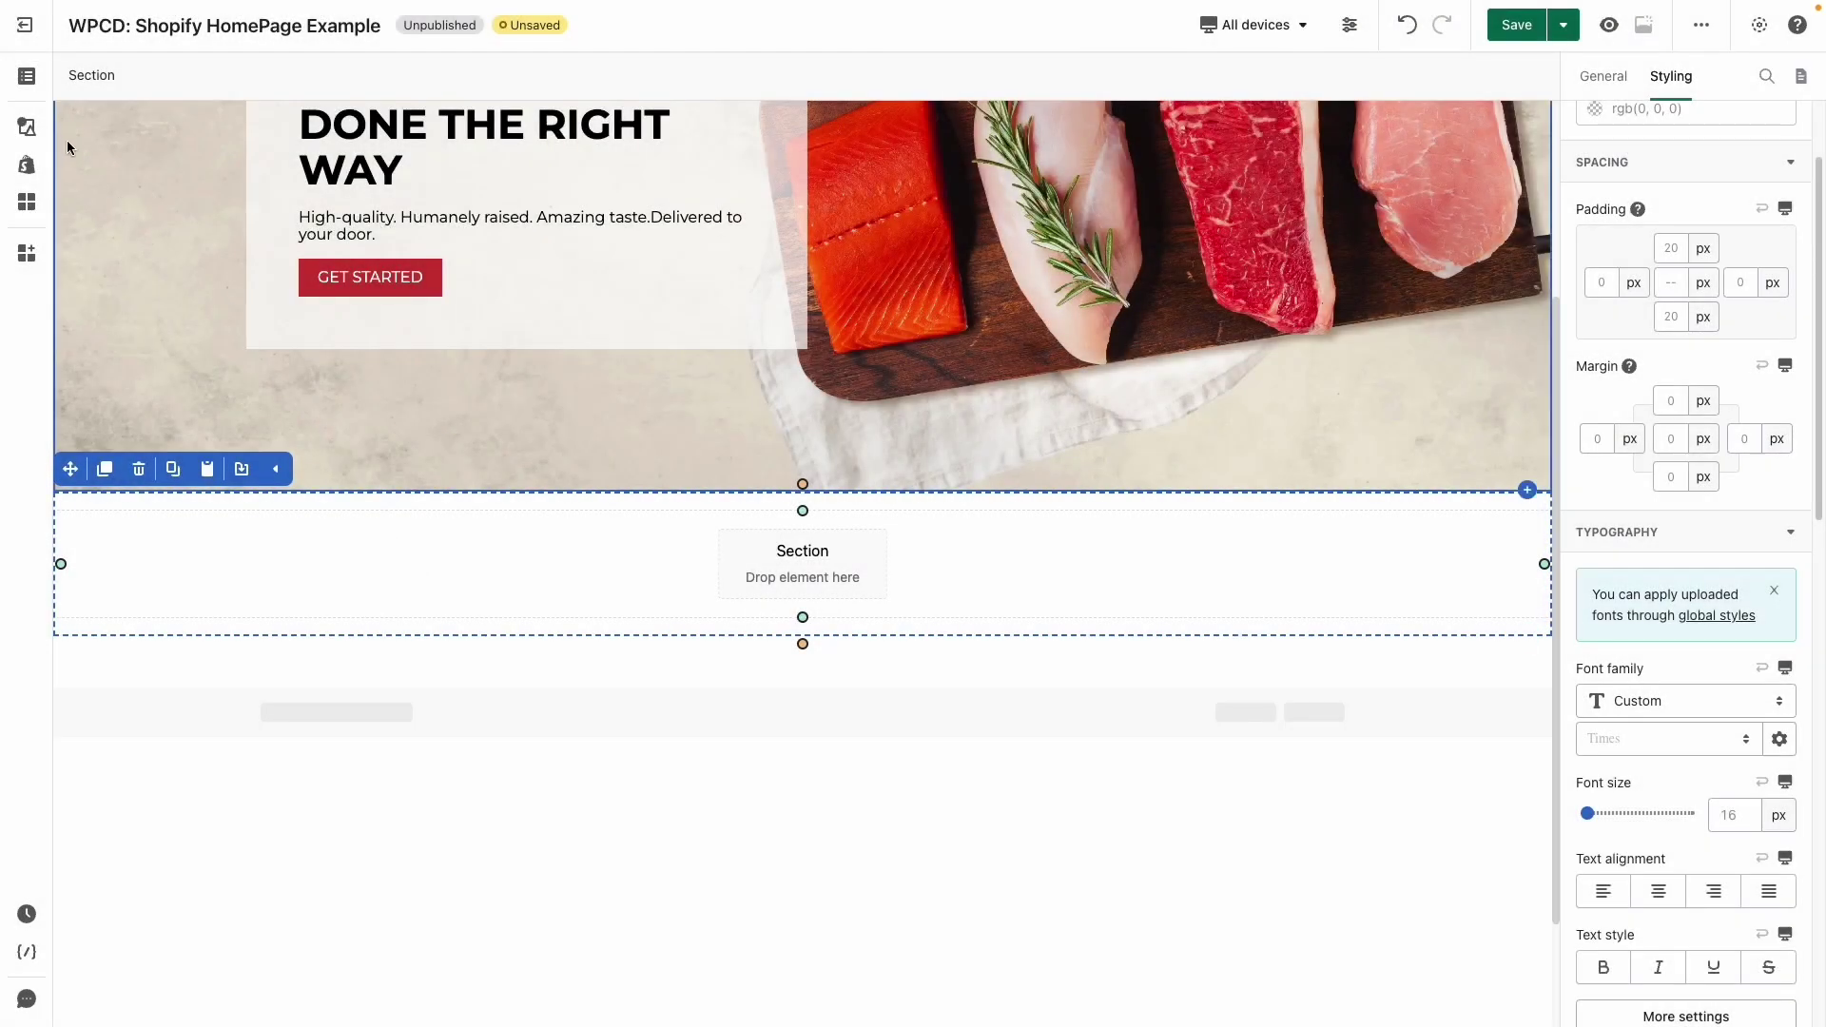
- Drag two Headings, a three-card Content list and a Button into the new section below the hero
click(32, 127)
drag(110, 428, 685, 844)
click(26, 128)
drag(110, 428, 494, 866)
click(27, 127)
mouse_move(209, 219)
drag(371, 381, 417, 810)
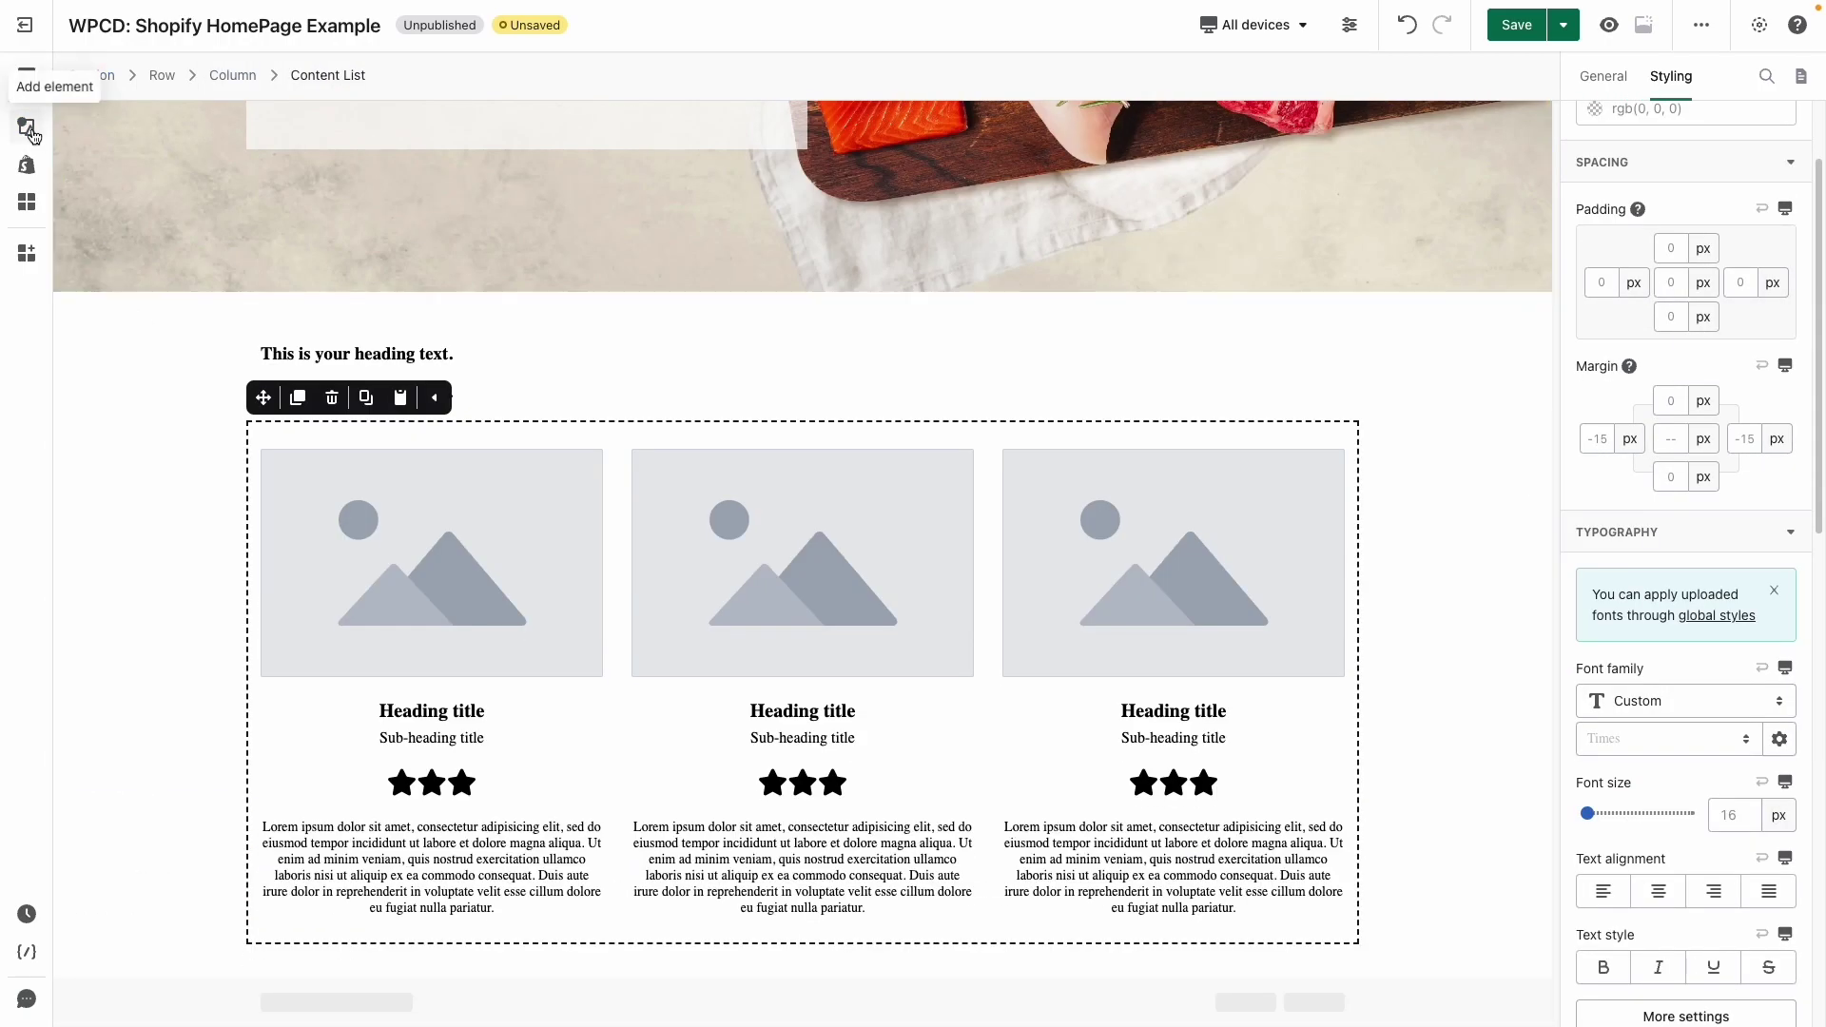
click(32, 134)
mouse_move(152, 518)
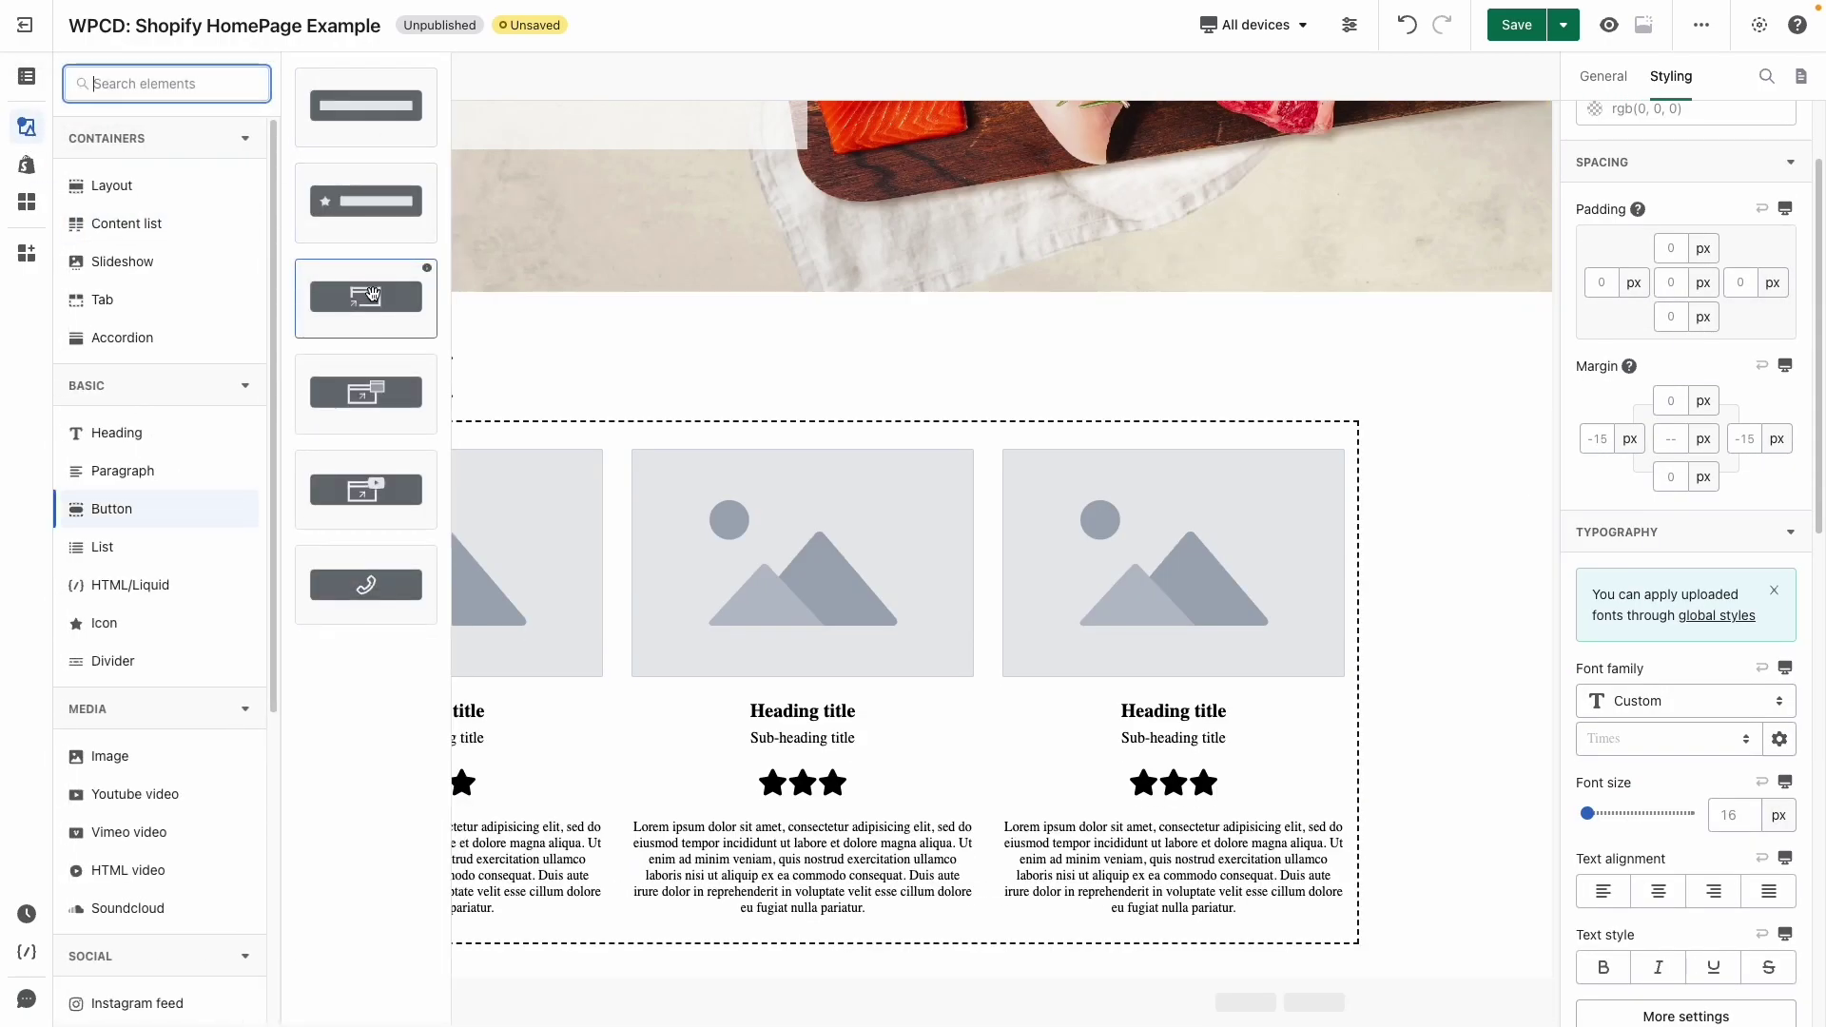
drag(371, 299, 704, 951)
click(1430, 616)
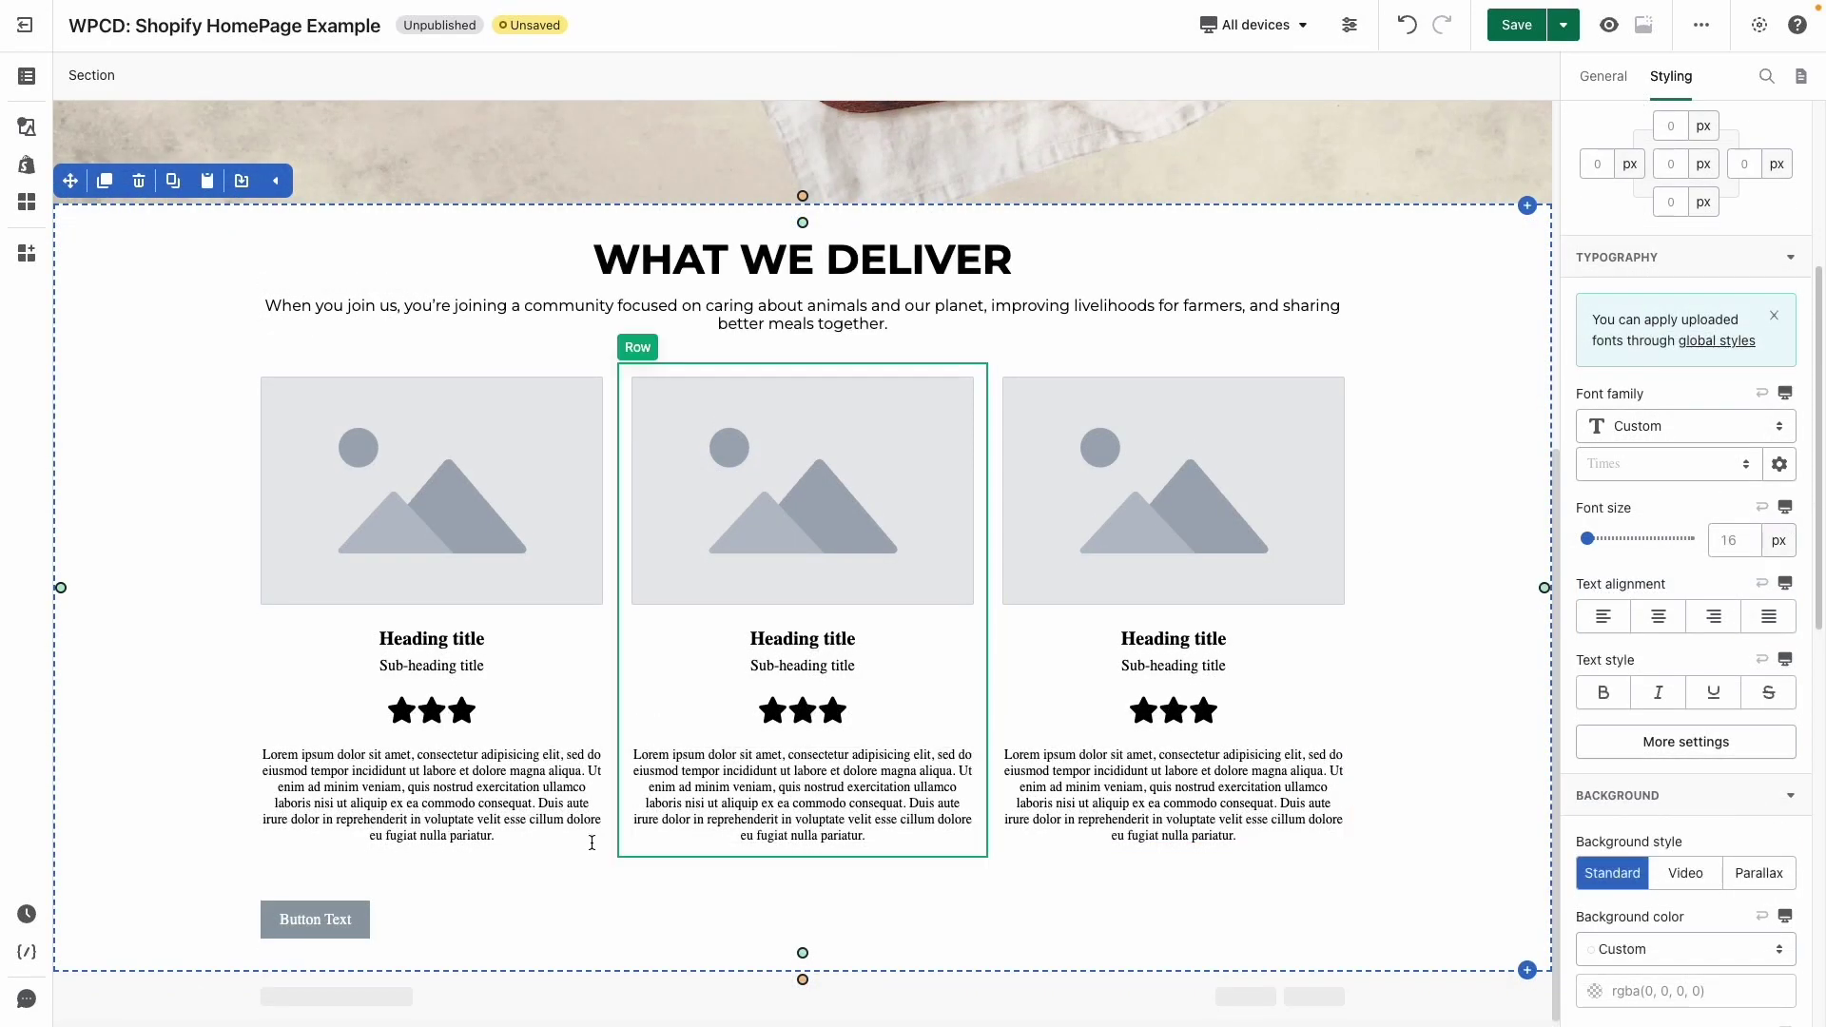
- Copy the GET STARTED button's styles onto the new button and centre it in its row
scroll(444, 497, up, 5)
click(418, 502)
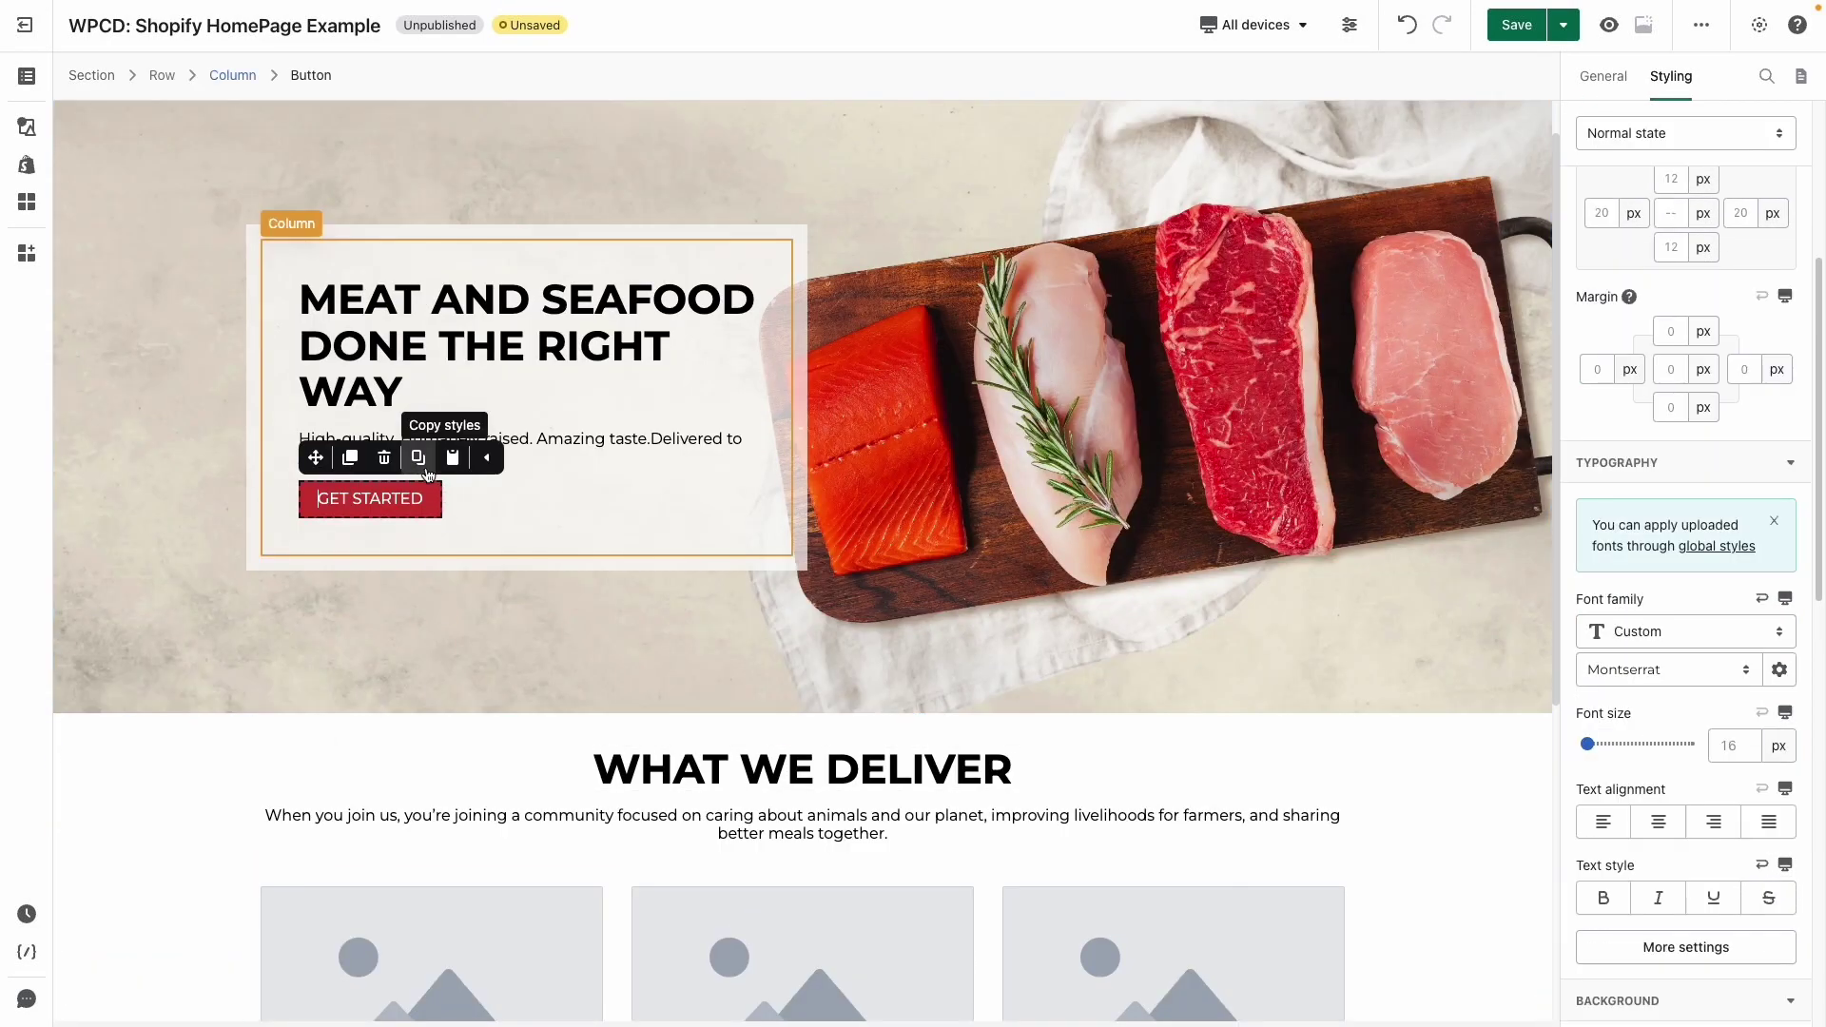
click(412, 457)
scroll(426, 573, down, 5)
click(365, 903)
click(413, 879)
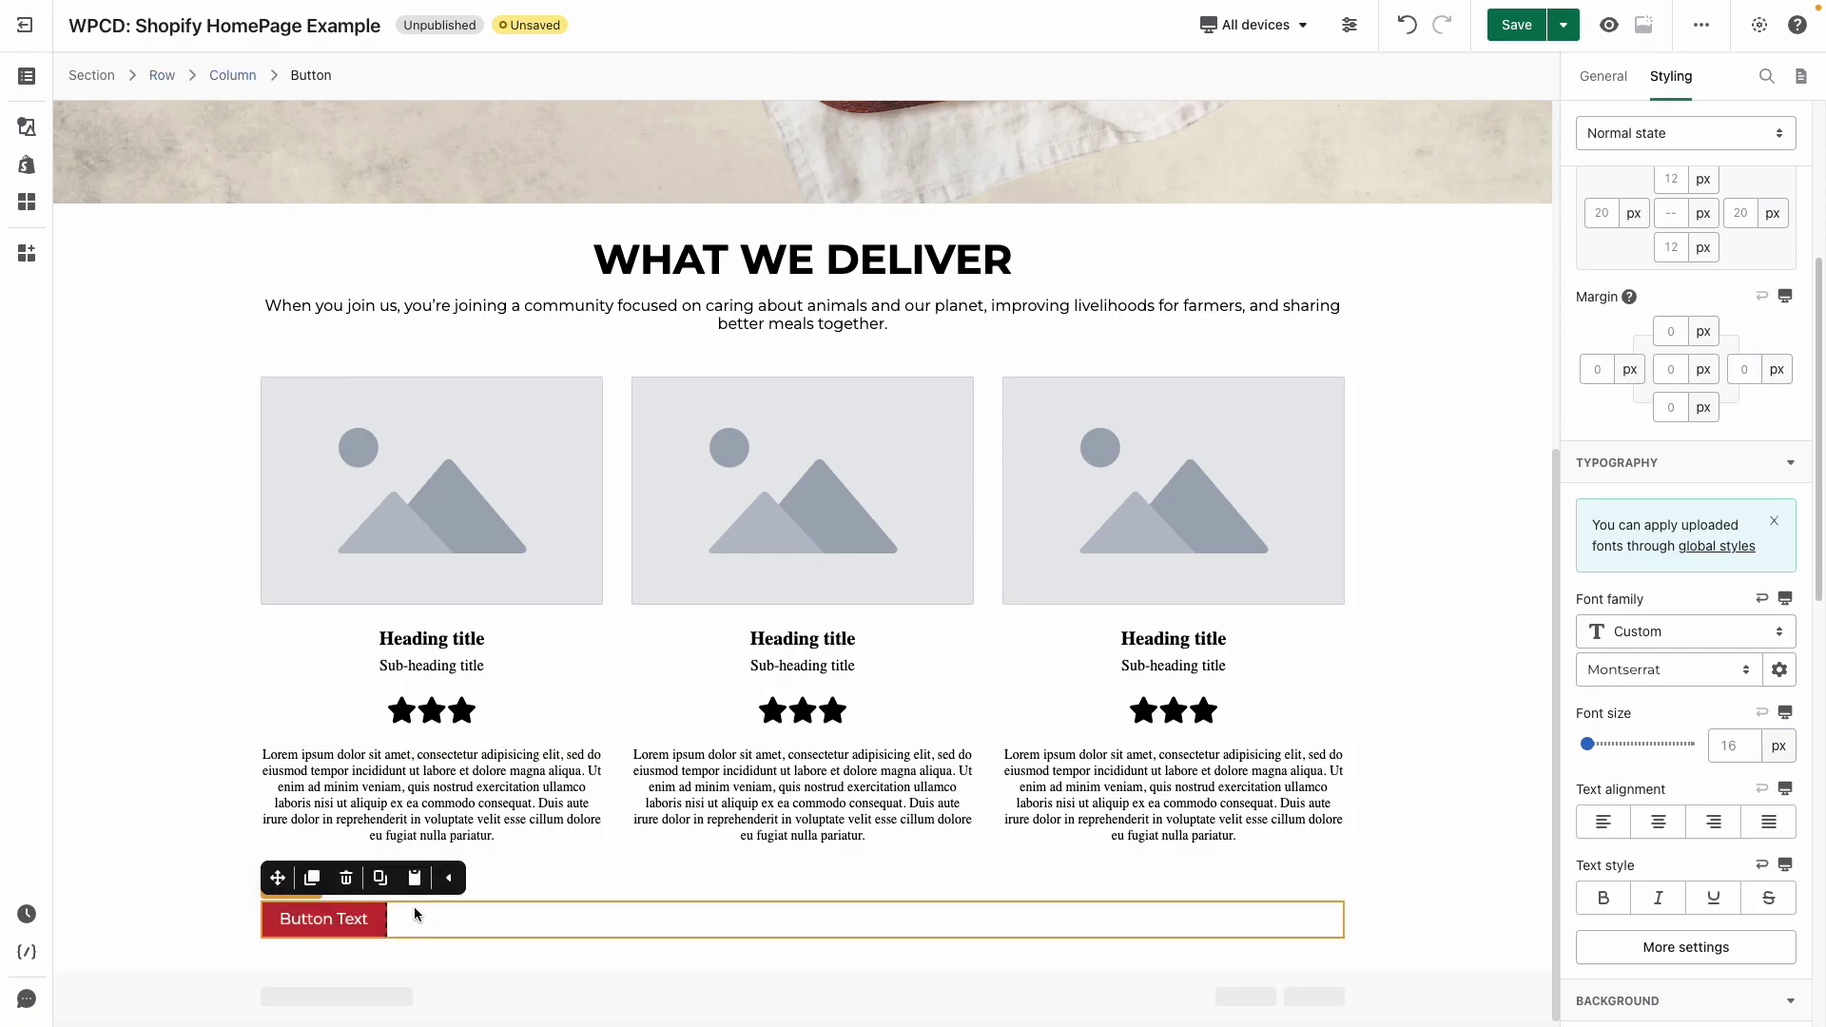
click(414, 905)
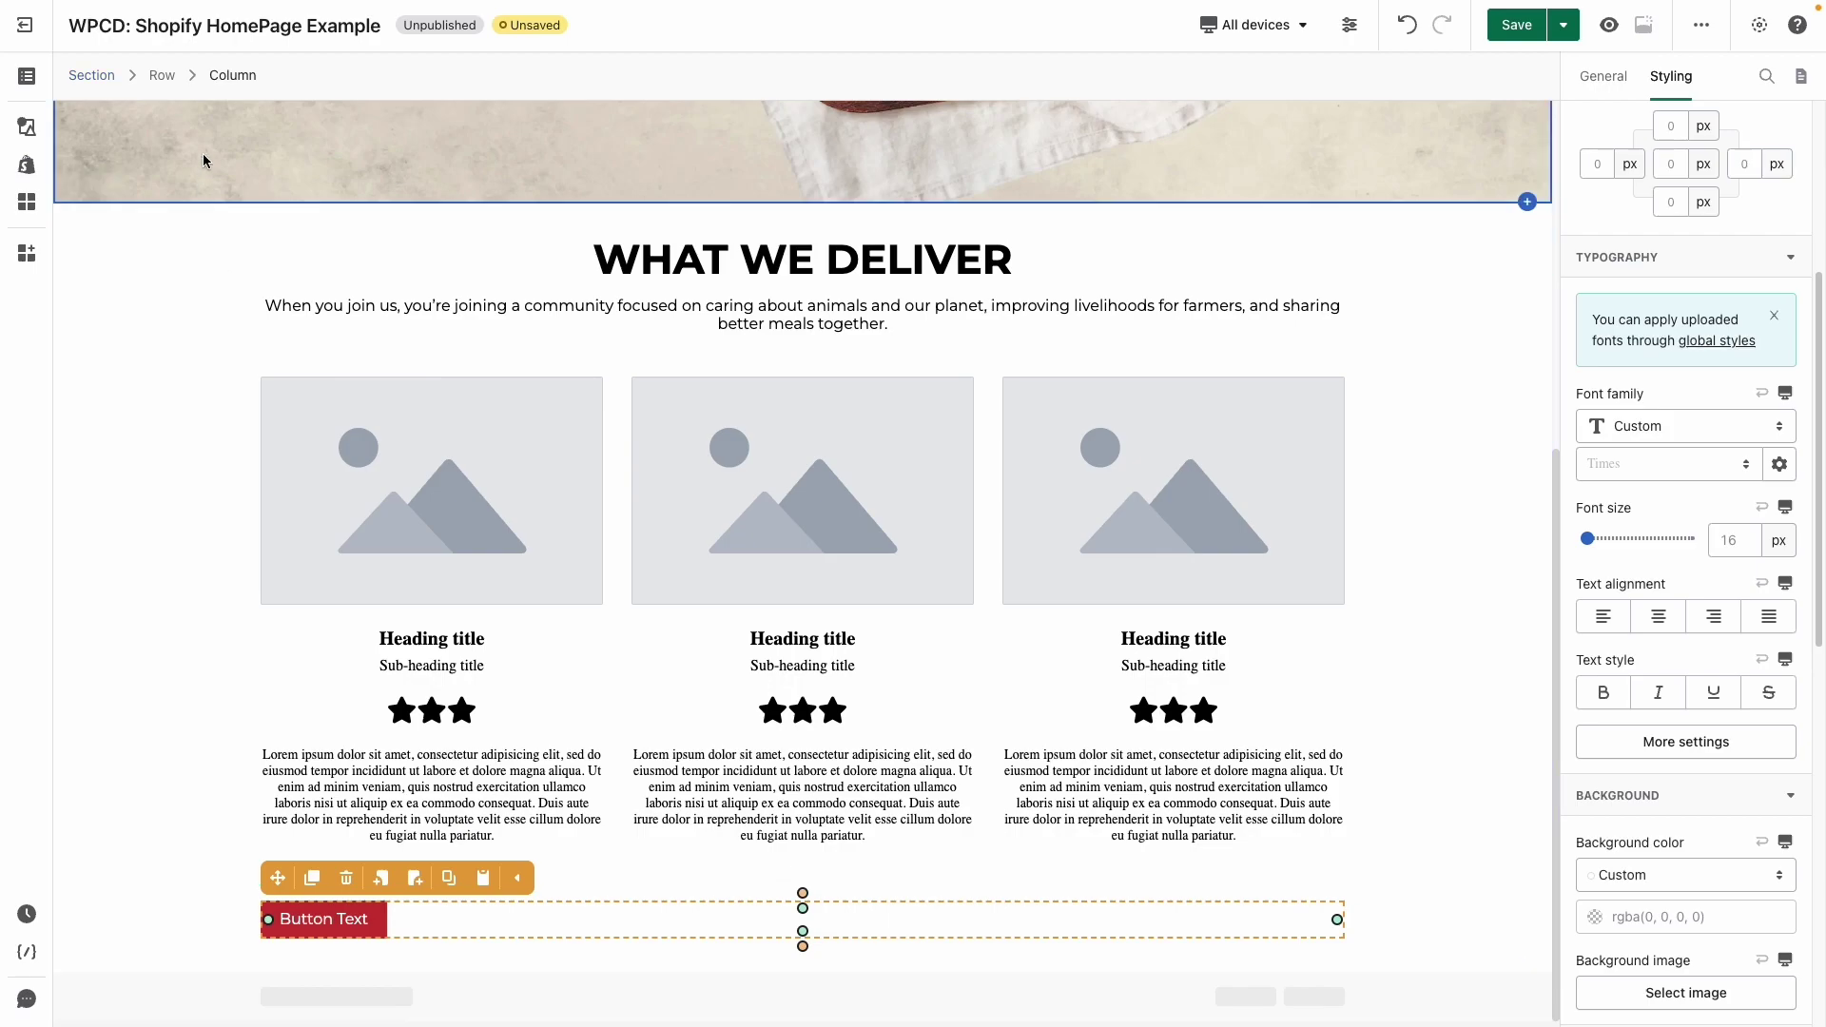
click(162, 69)
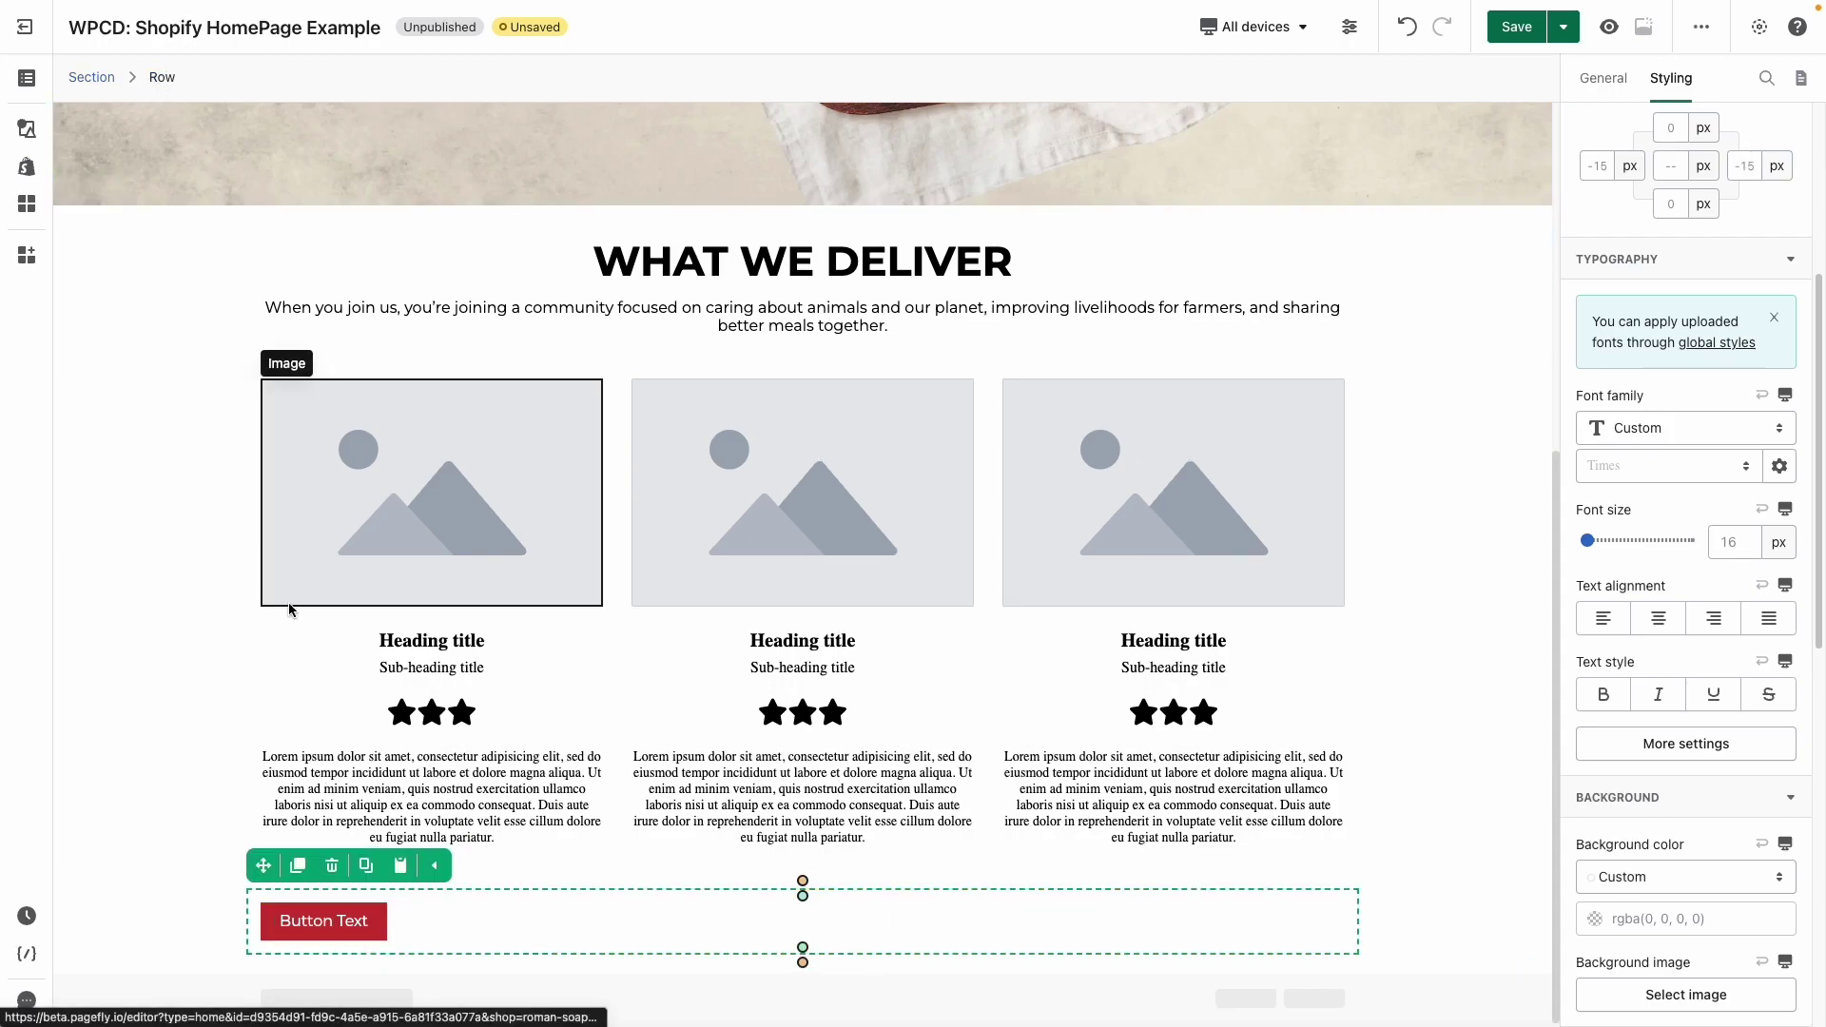
click(1665, 618)
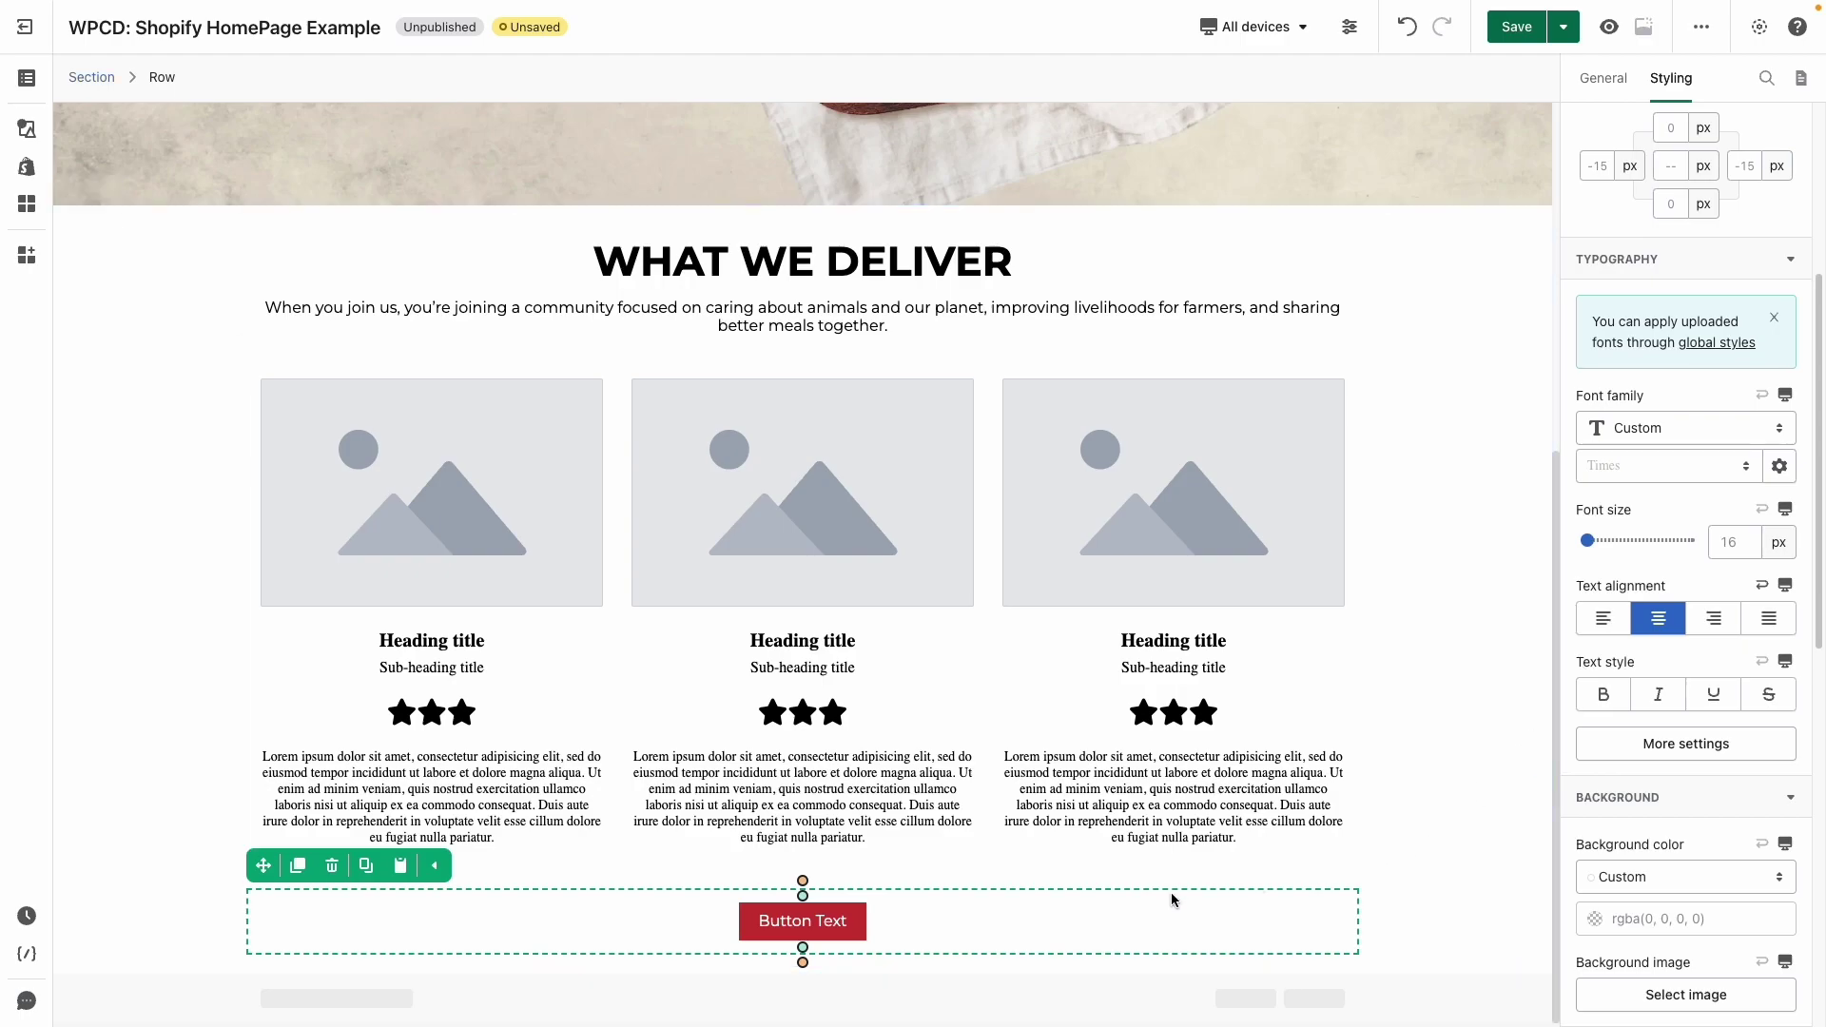
- Change the new button's label to 'VIEW OUR BOX'
click(861, 928)
click(1603, 78)
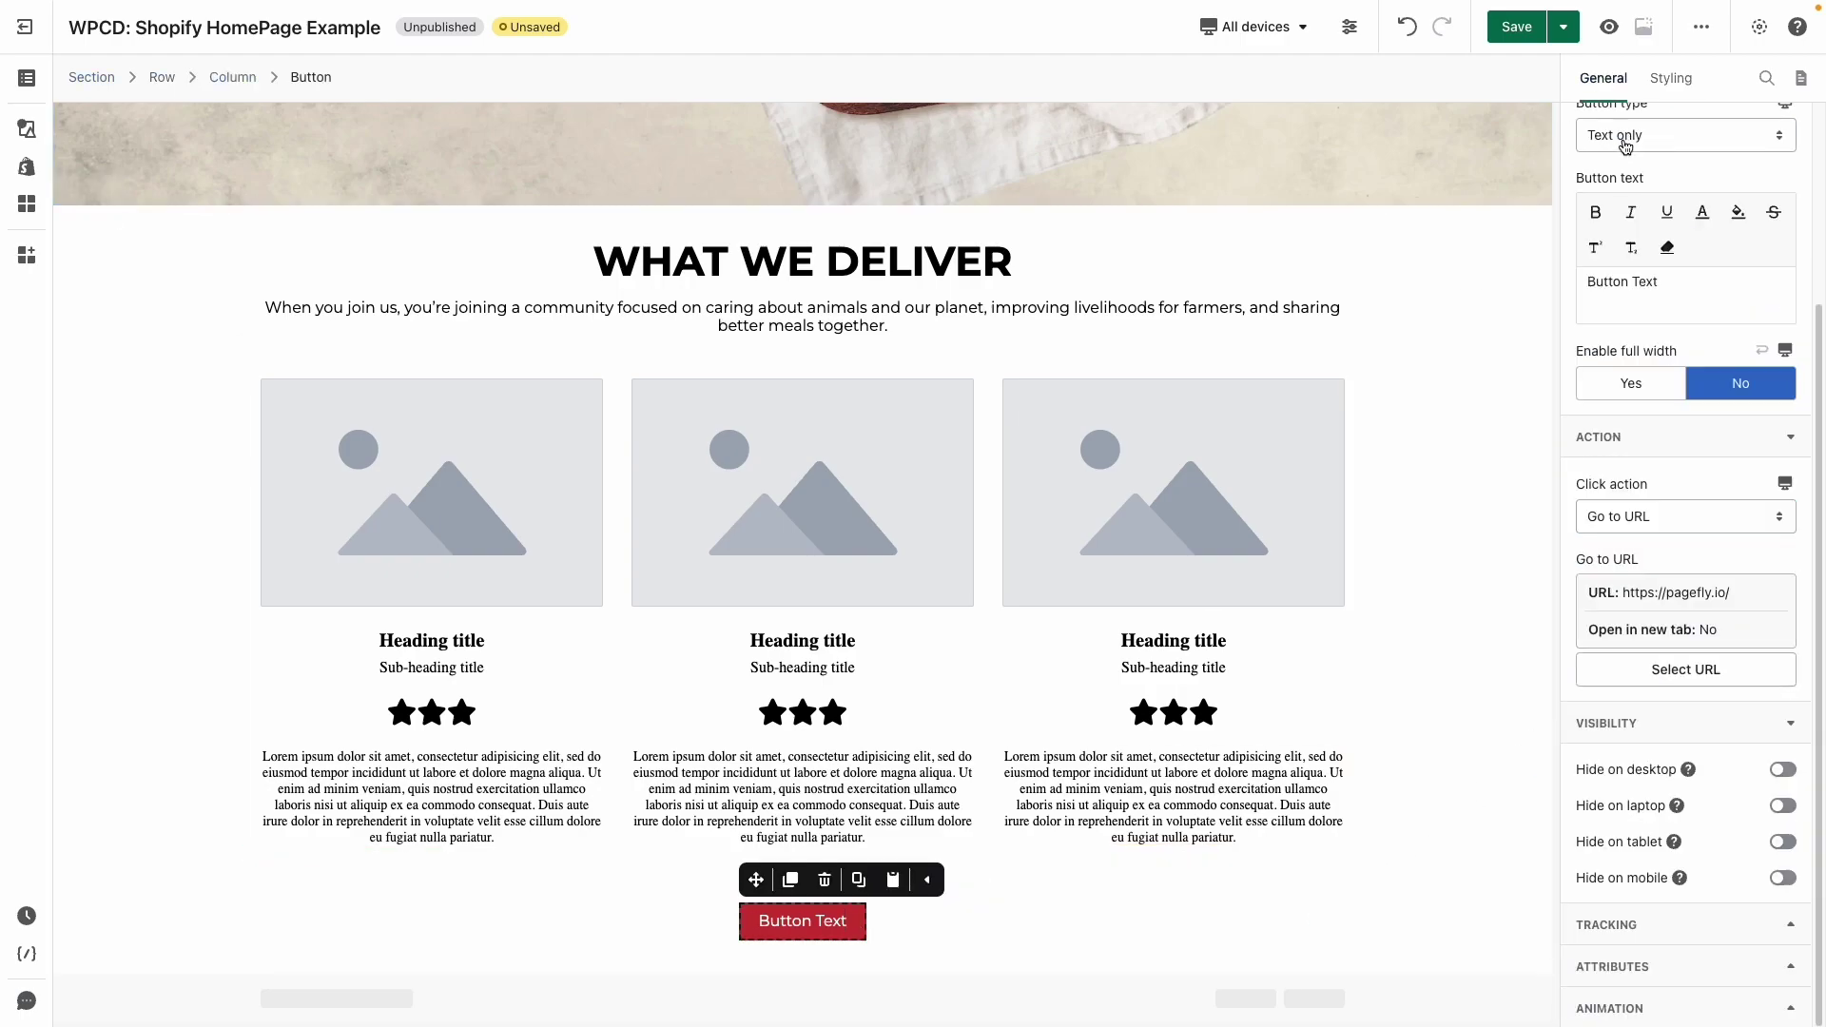
drag(1661, 281, 1568, 291)
text(VIEW OUR BOX)
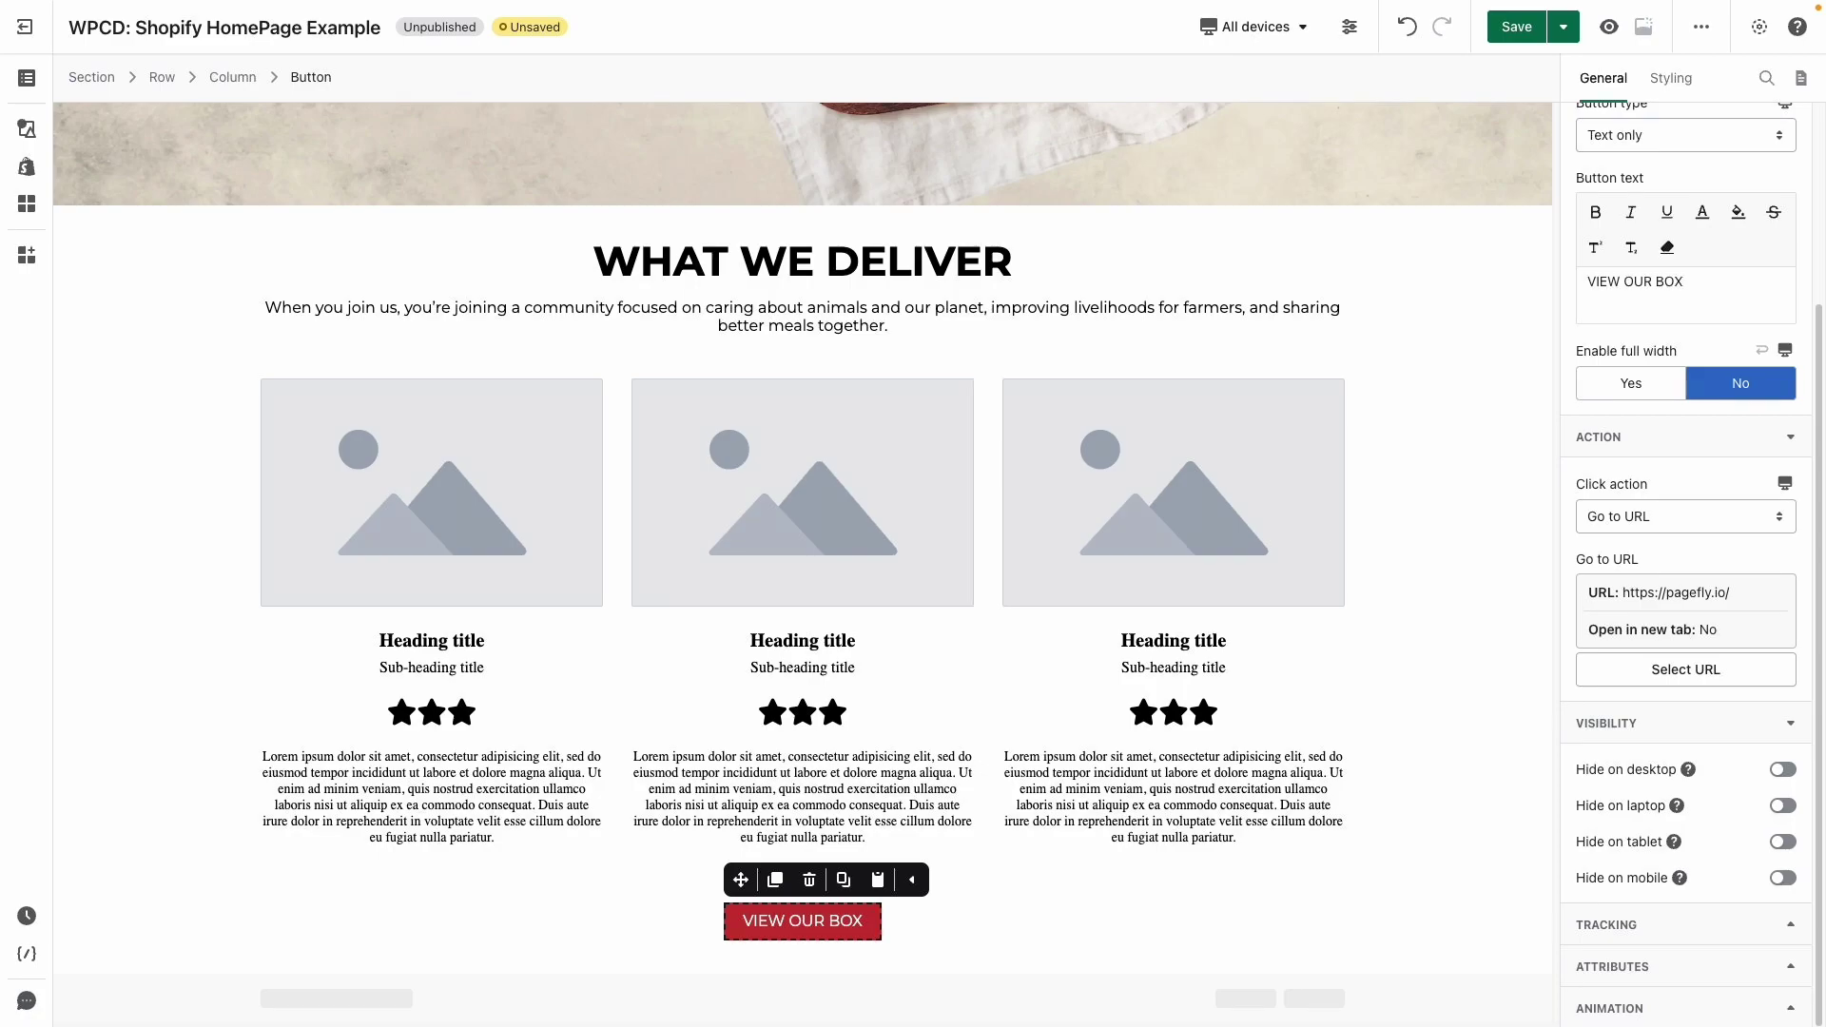
click(1450, 824)
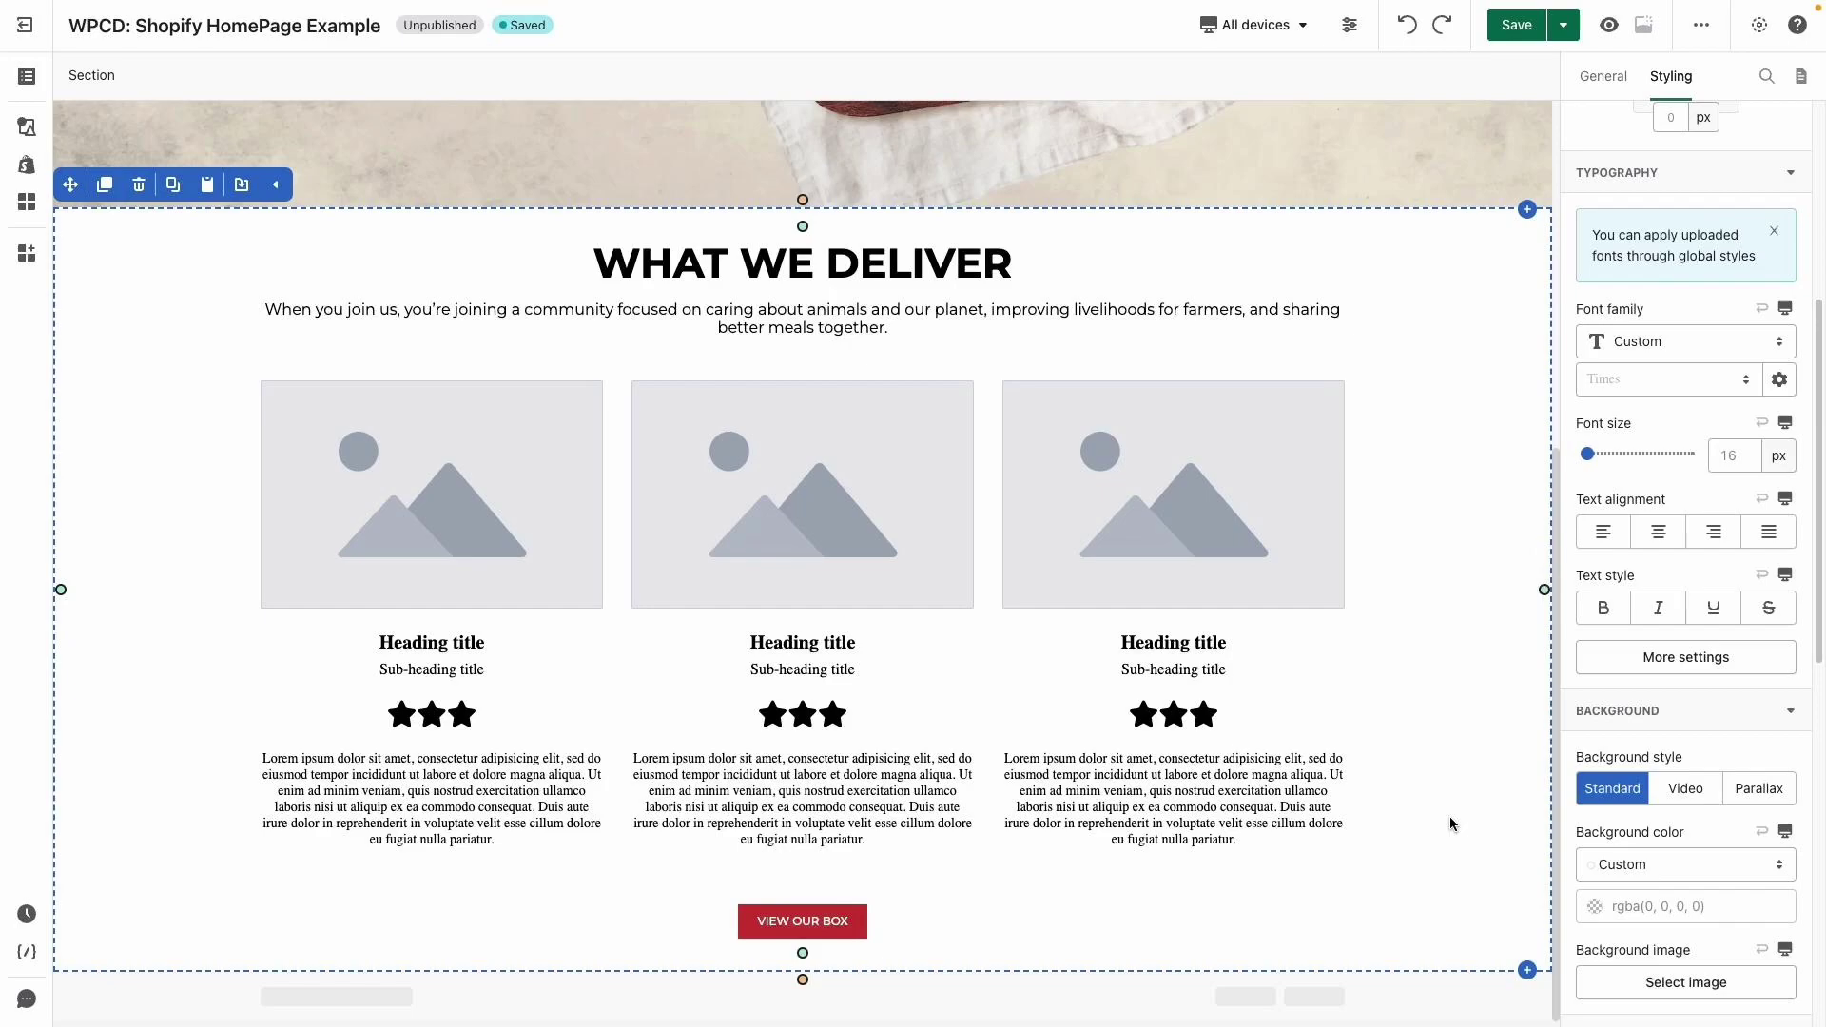
- Put the award-ribbon image in the first card at width 60 instead of full width
click(510, 506)
click(1667, 198)
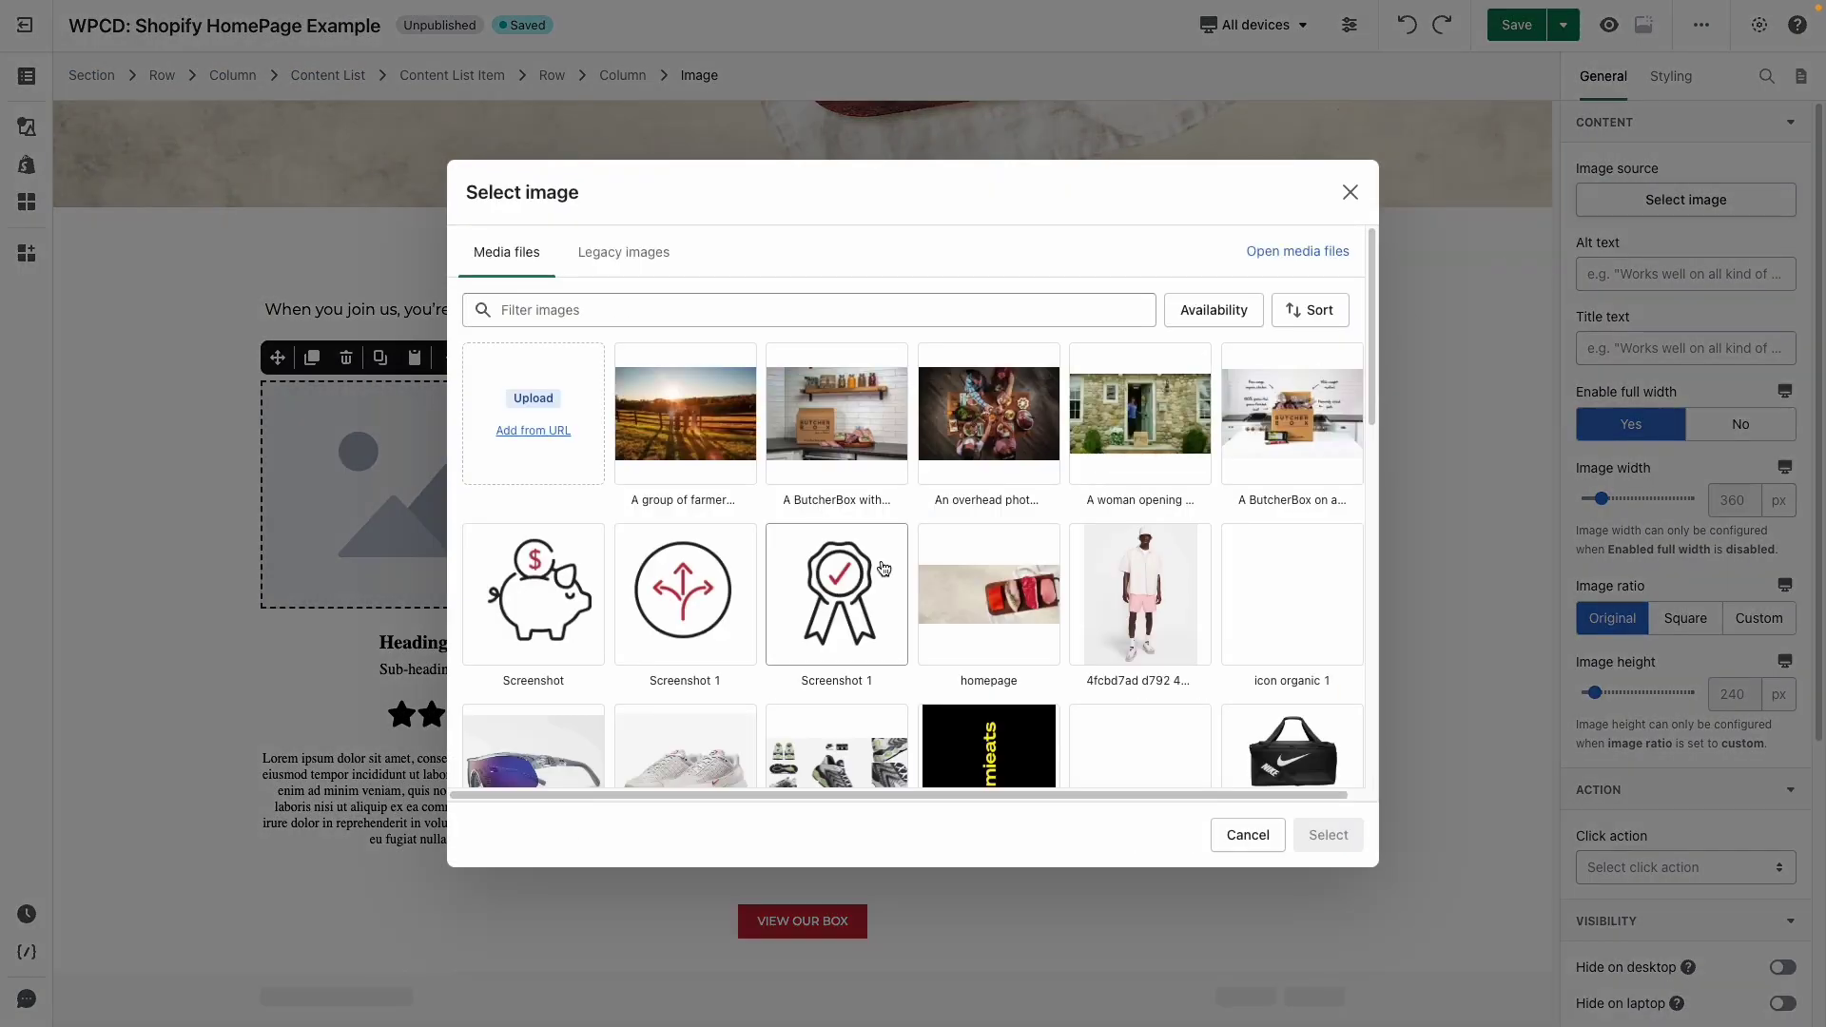
click(842, 600)
click(1328, 839)
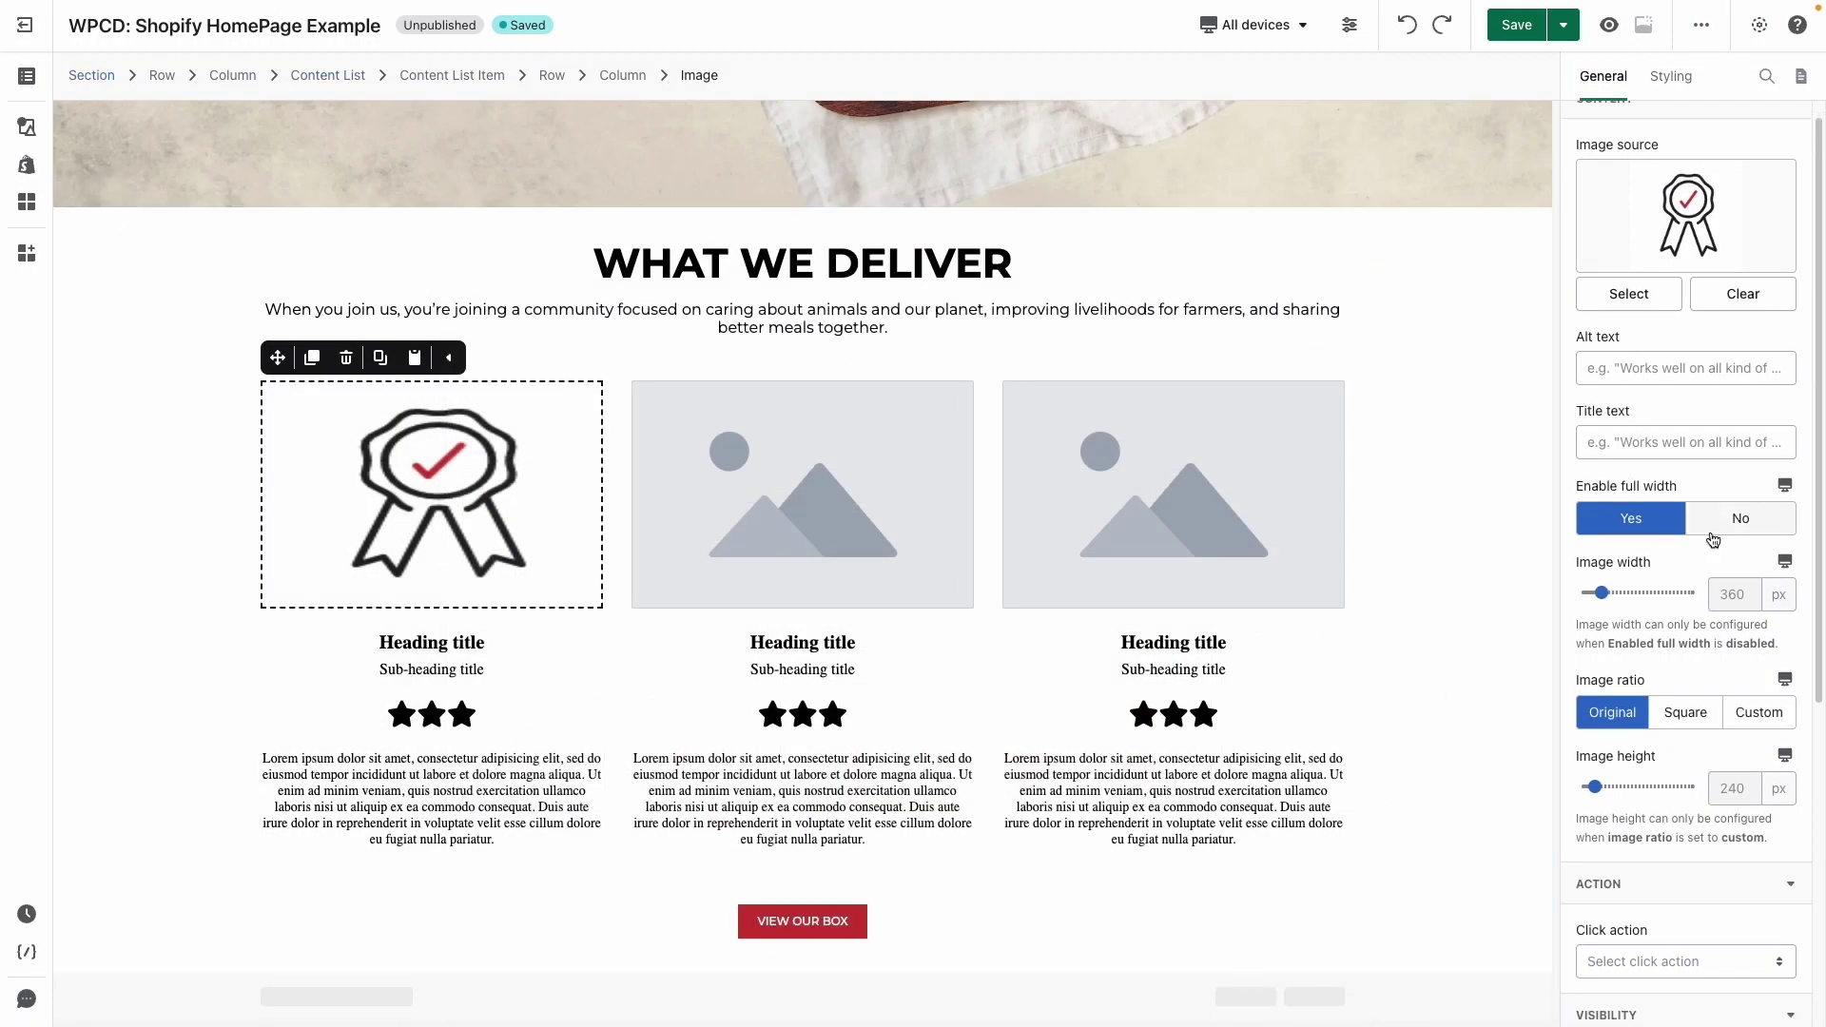
click(1718, 521)
double_click(1731, 594)
text(60)
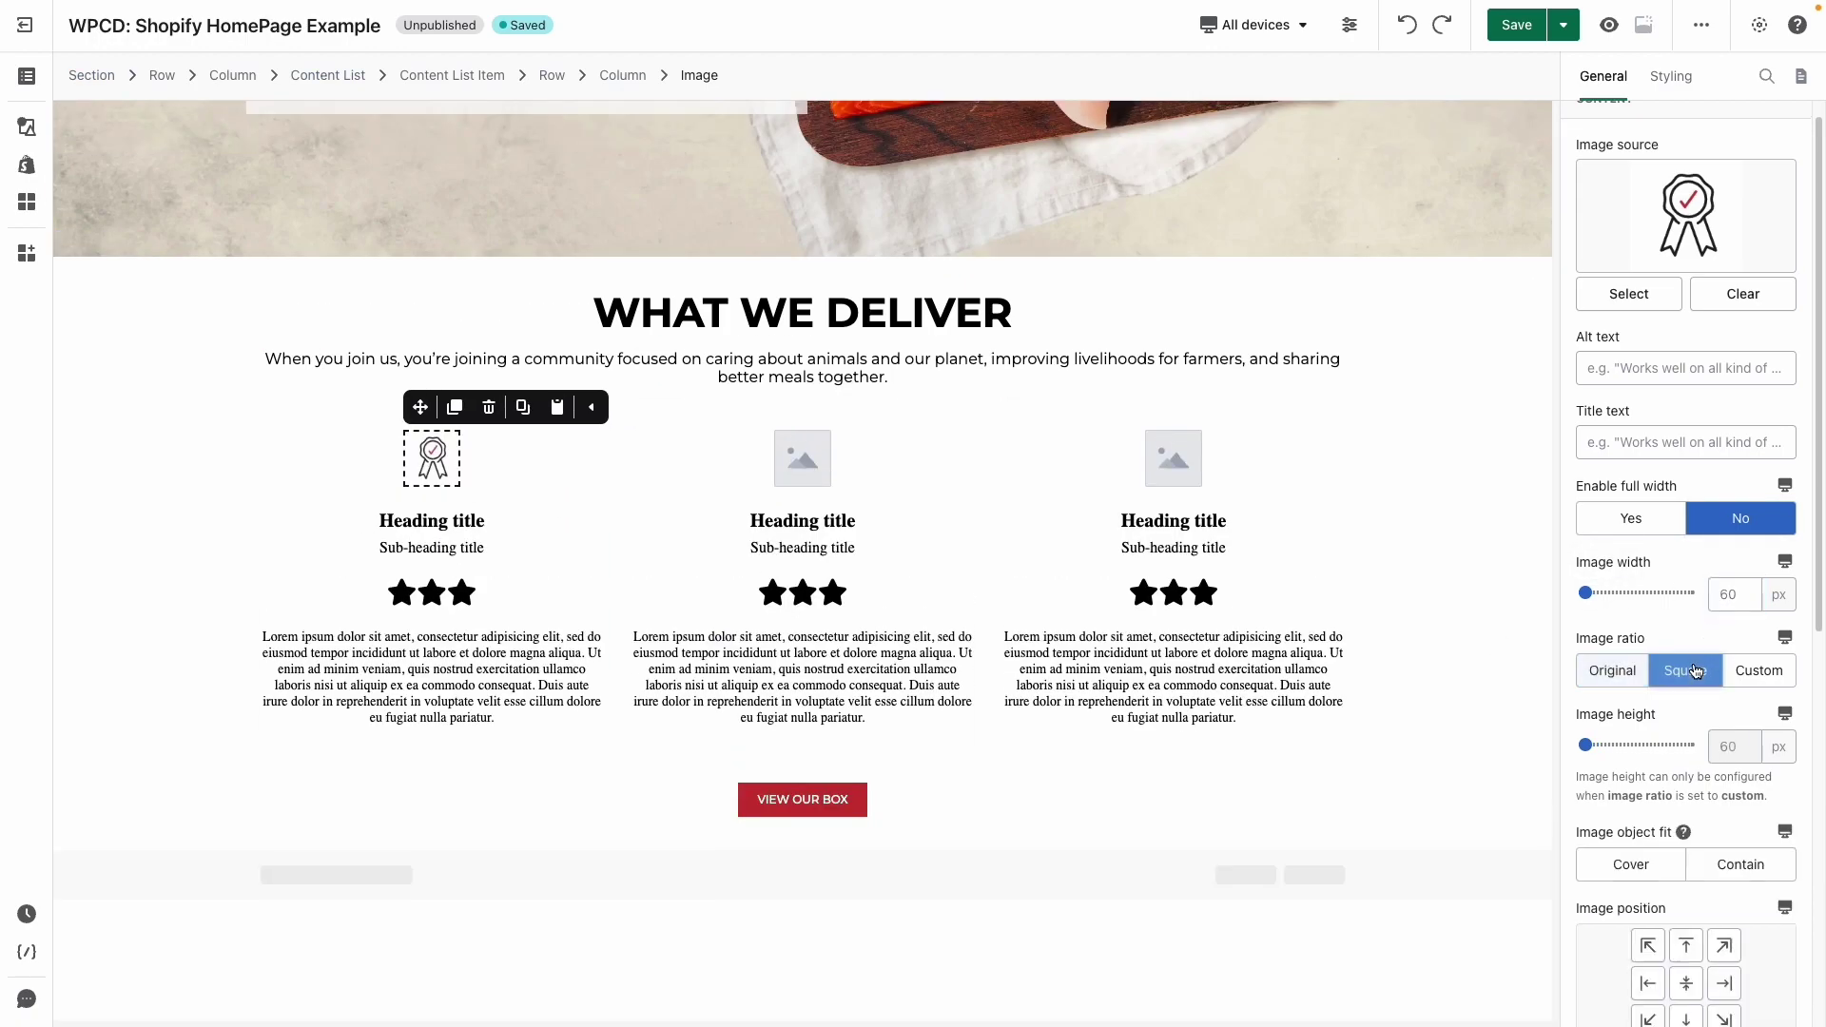
scroll(438, 704, up, 2)
- Delete the card's icon and sub-heading, and set the heading font to Montserrat Bold
click(433, 714)
key(Delete)
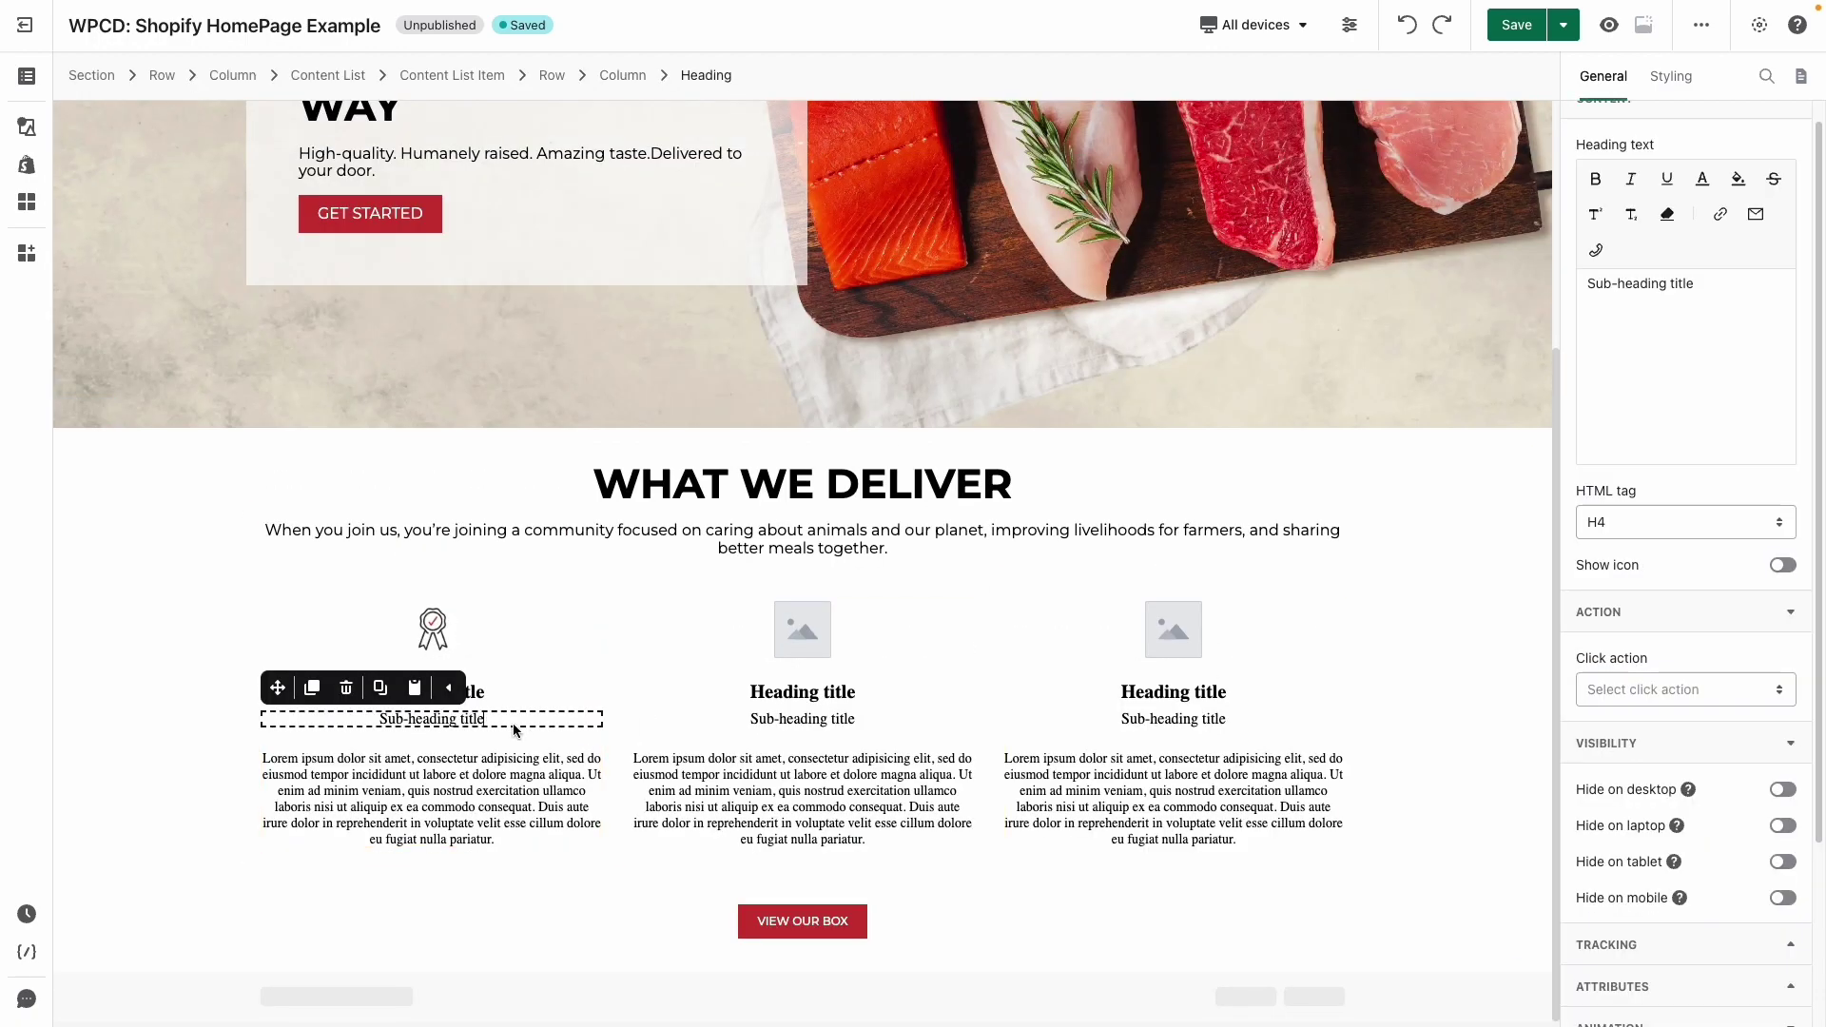
key(Delete)
click(1671, 76)
scroll(1652, 733, down, 2)
scroll(1652, 733, down, 4)
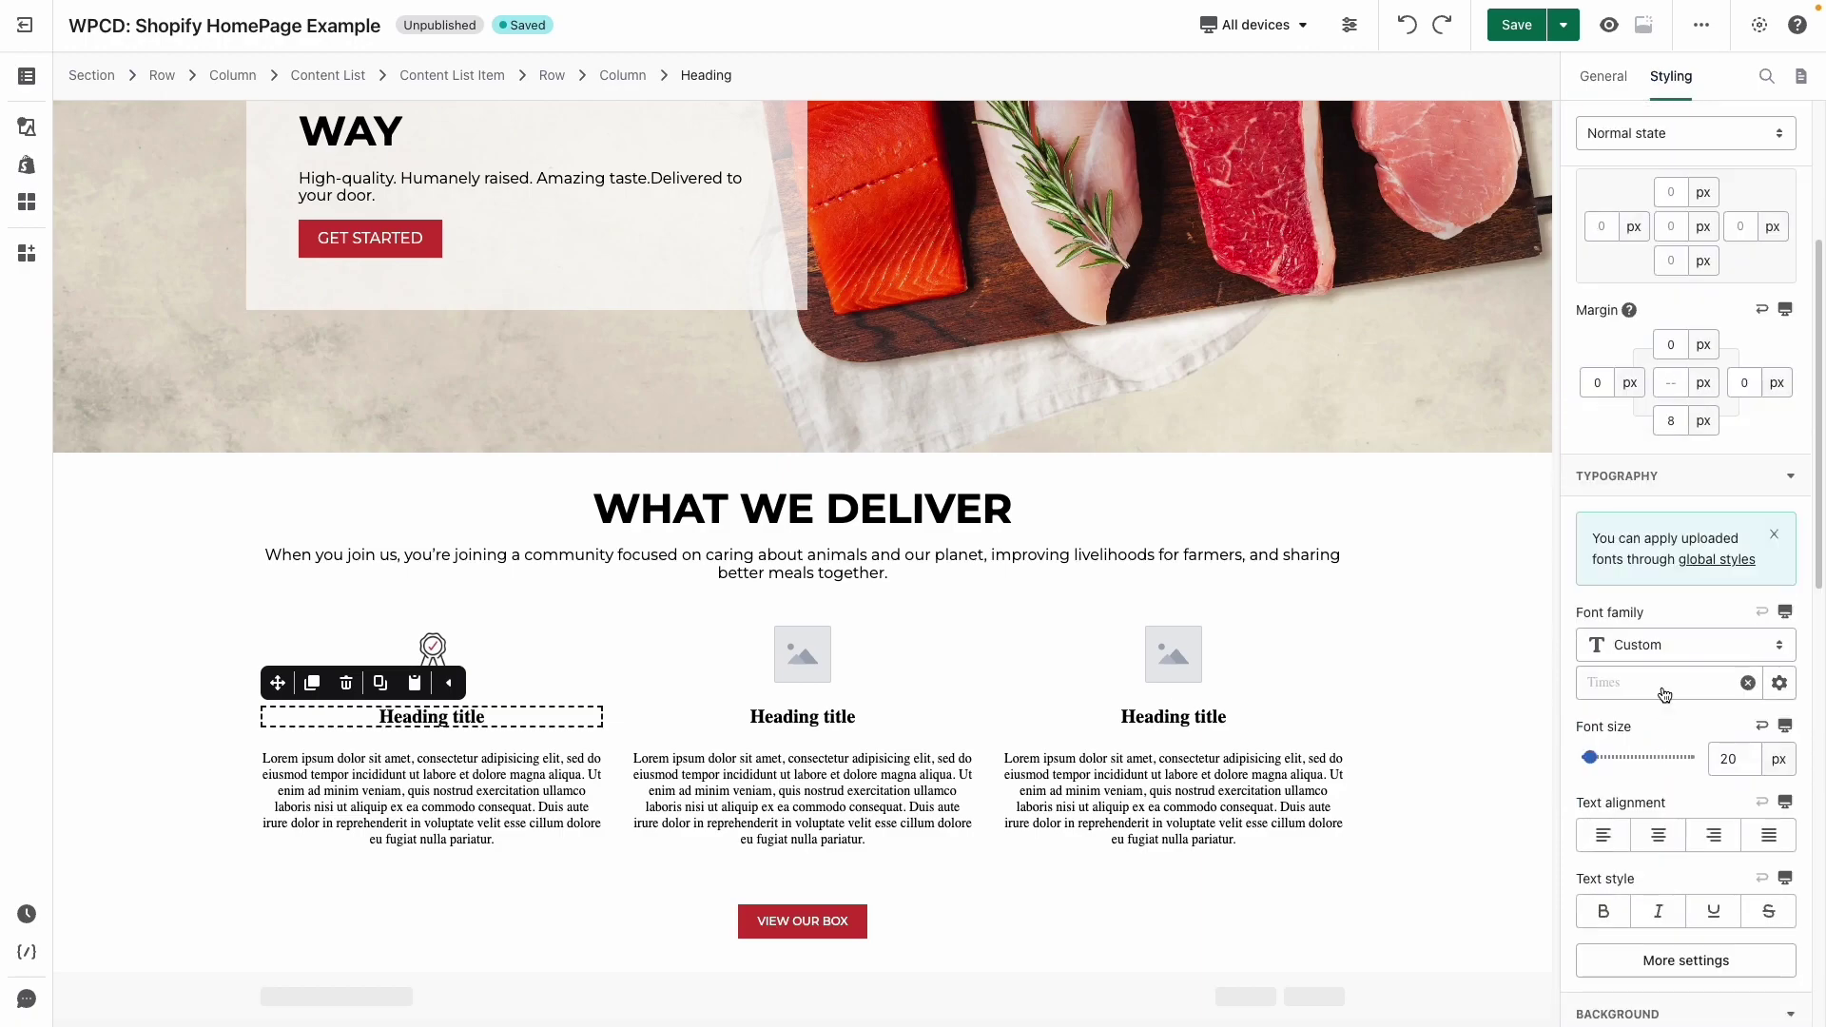
click(1686, 961)
click(1433, 747)
- Set the card paragraph font to Montserrat, size 16, Medium weight
click(1369, 959)
click(432, 799)
click(1712, 620)
click(1631, 737)
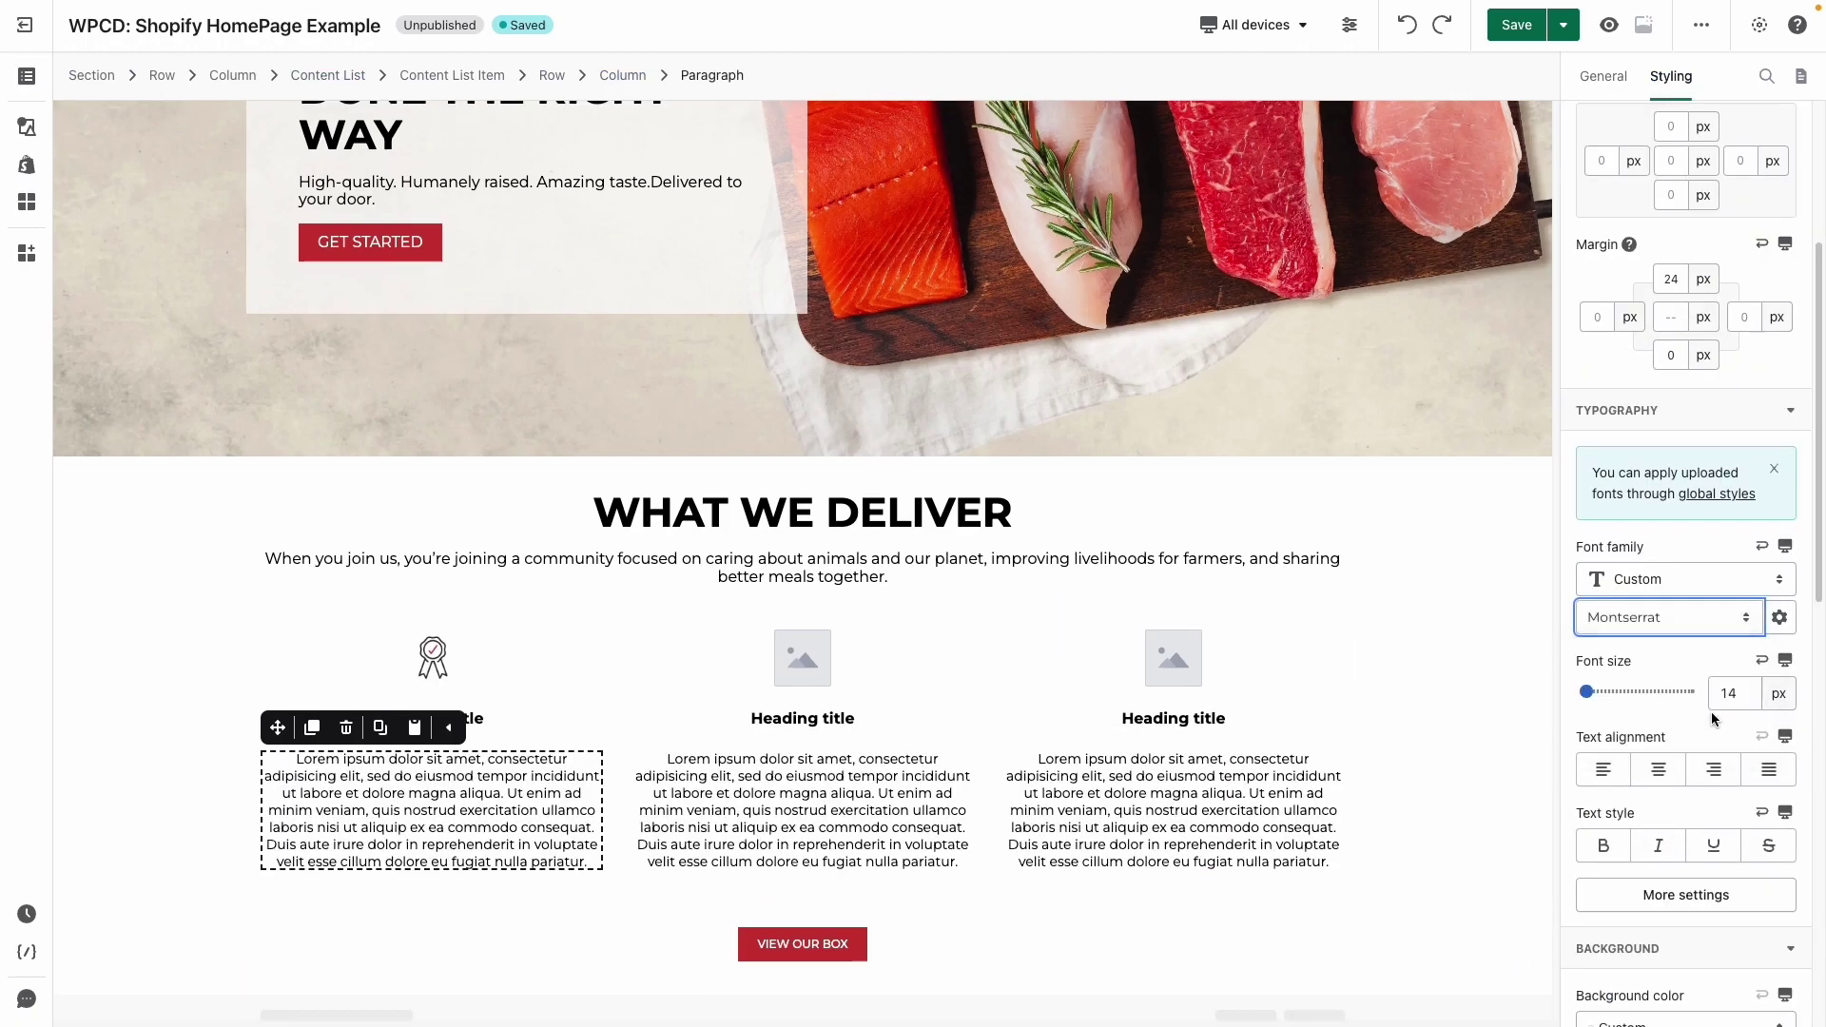
click(1730, 693)
click(1696, 896)
click(1434, 748)
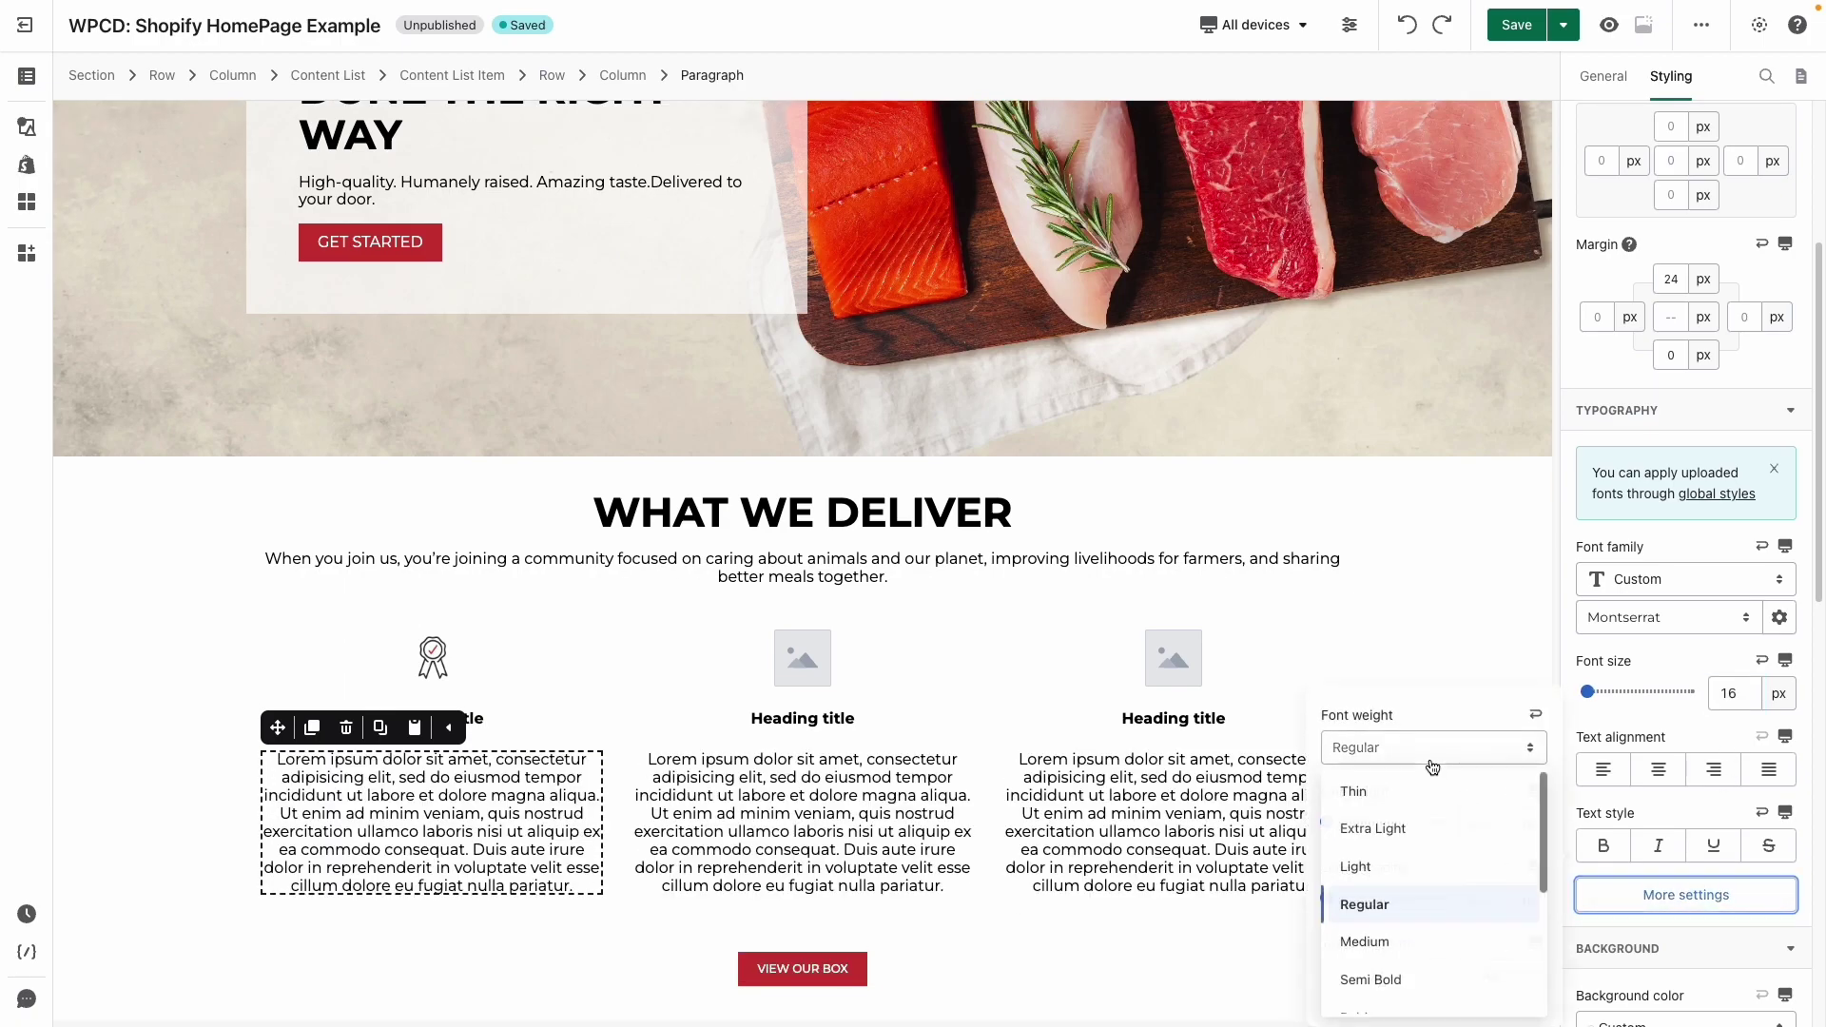
click(1374, 917)
click(1452, 584)
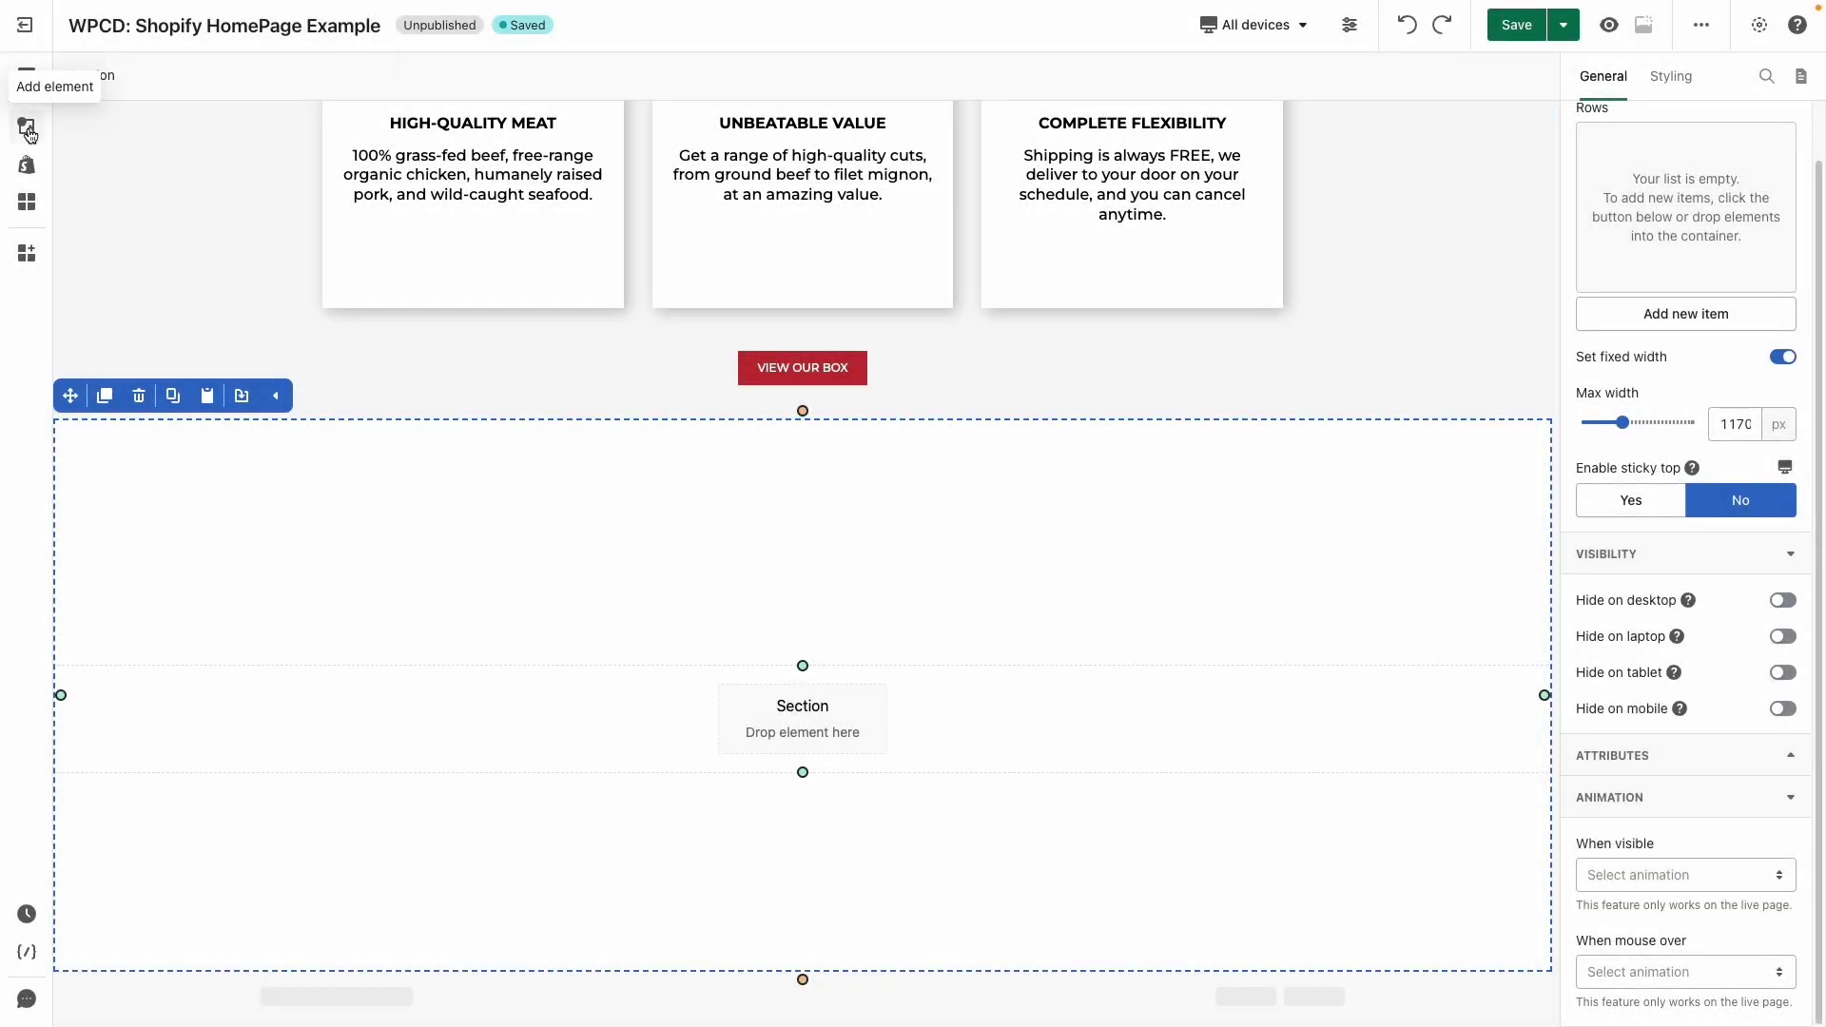
- Place a 1/2-1/2 two-column layout in the new section
click(26, 127)
mouse_move(95, 186)
drag(366, 203, 571, 533)
- Fill the left column with a heading, a paragraph and a second heading
click(27, 126)
mouse_move(116, 433)
drag(378, 182, 514, 685)
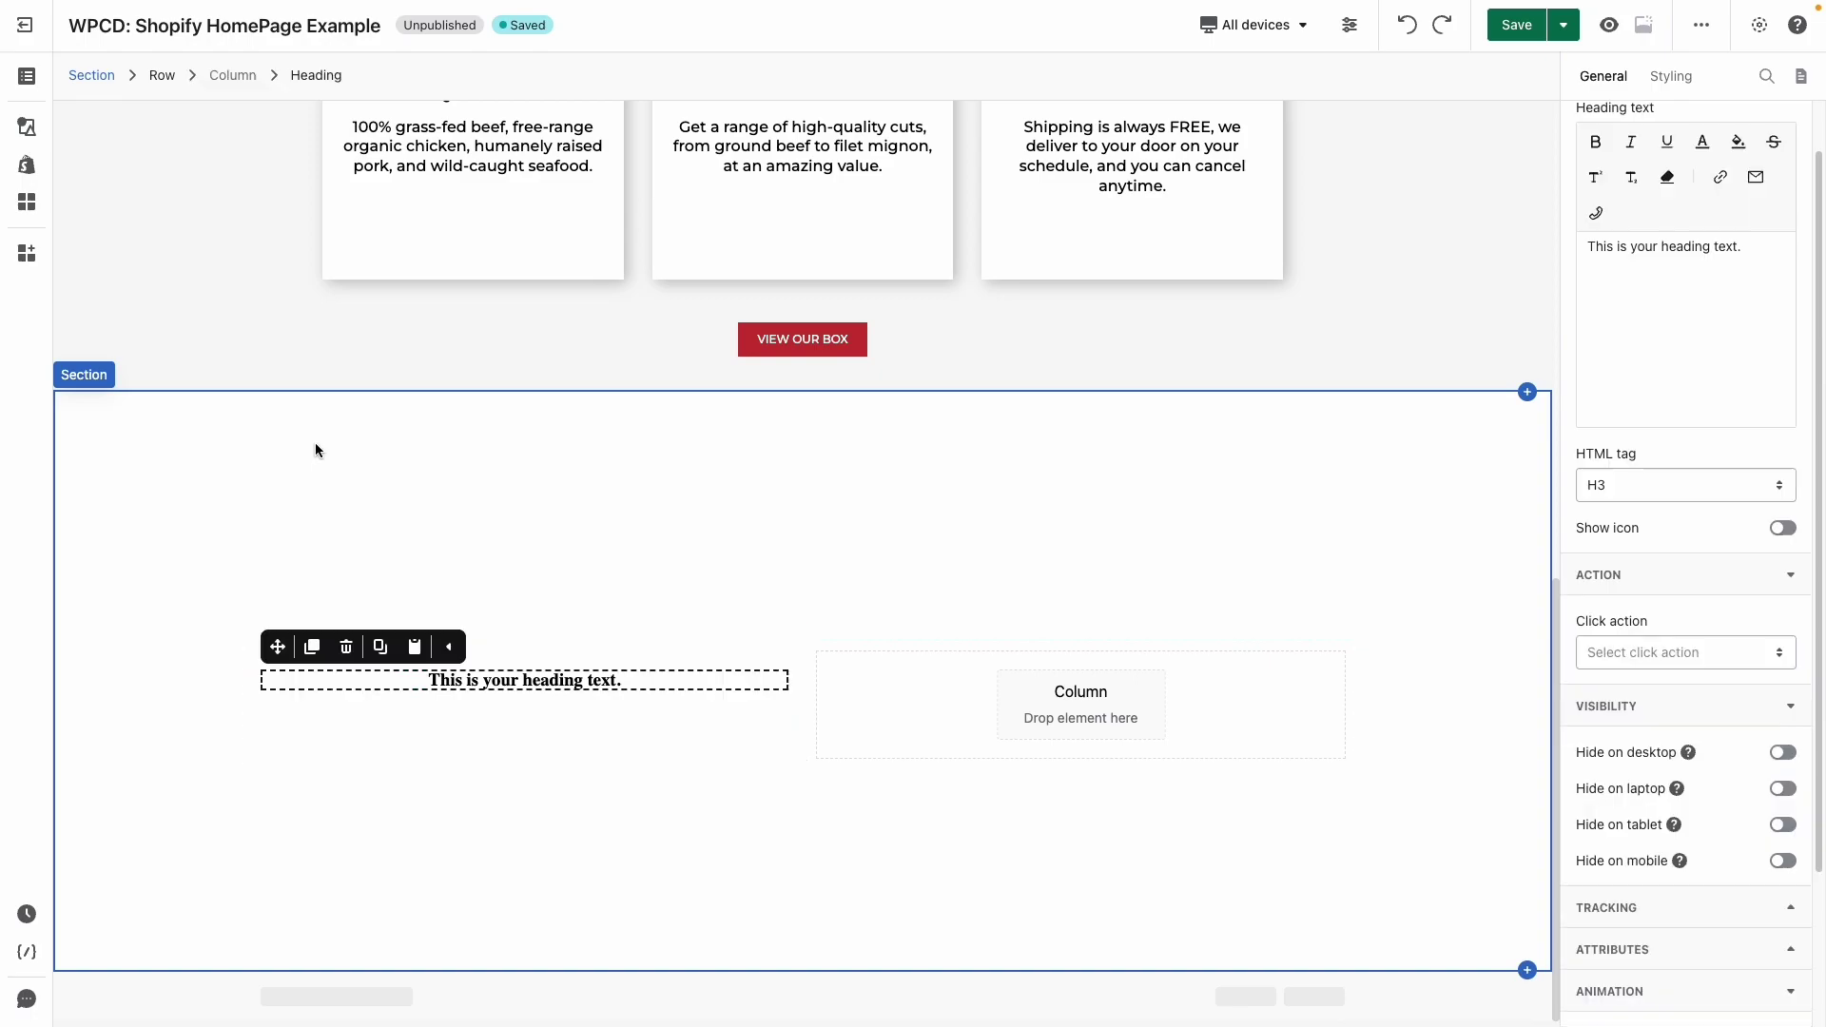
click(27, 126)
mouse_move(116, 471)
drag(366, 107, 514, 703)
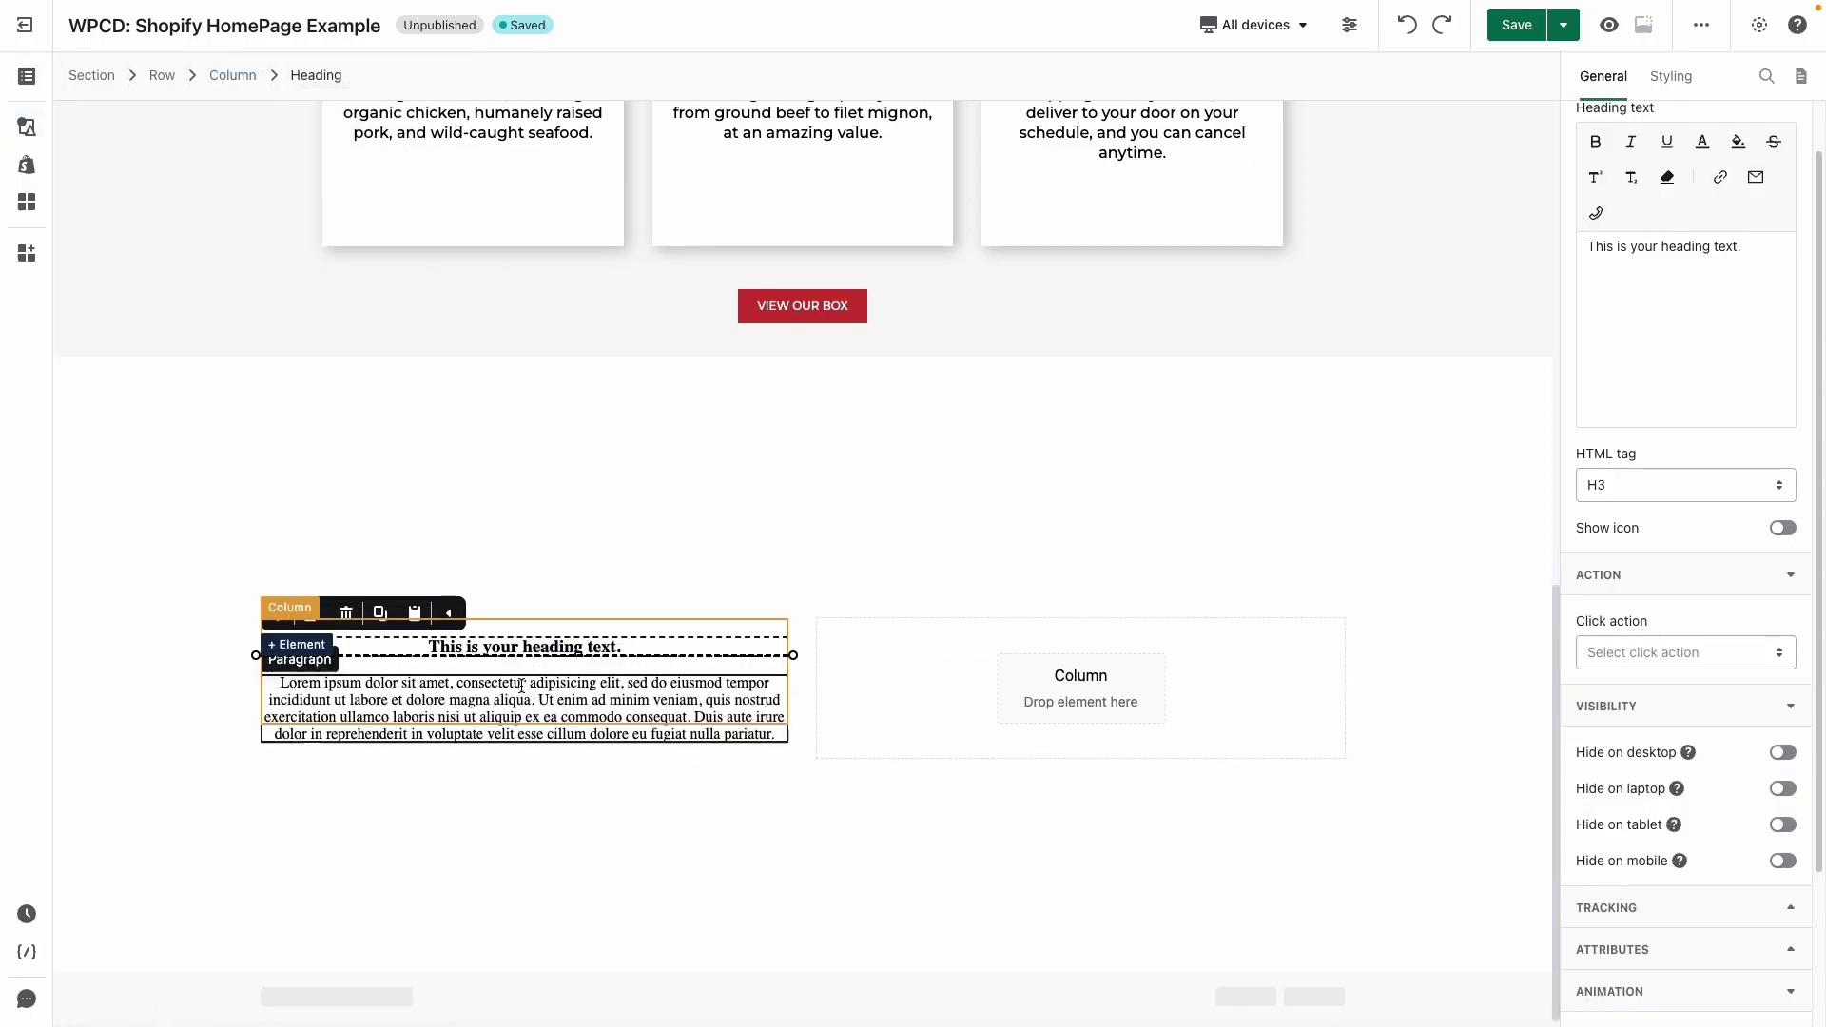
click(26, 126)
mouse_move(116, 433)
drag(351, 108, 513, 746)
click(713, 585)
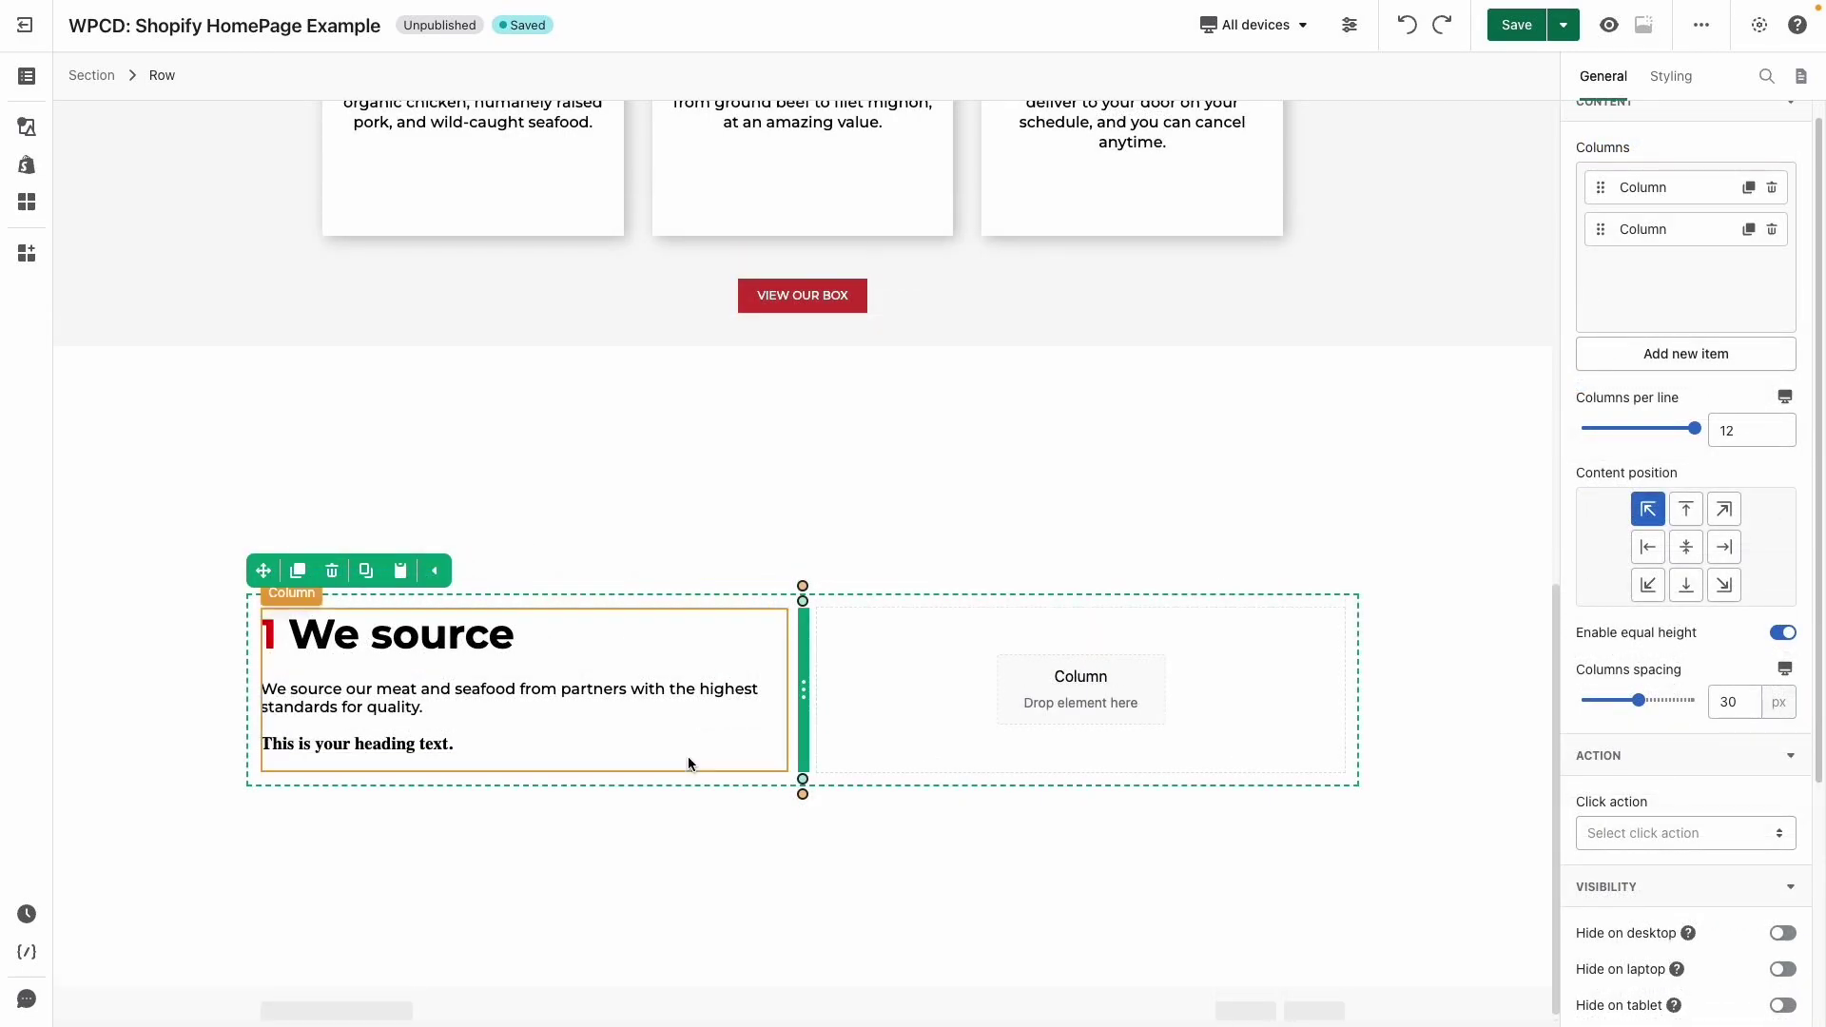
- Give the third heading an arrow-right icon positioned after the text
click(478, 749)
click(1783, 568)
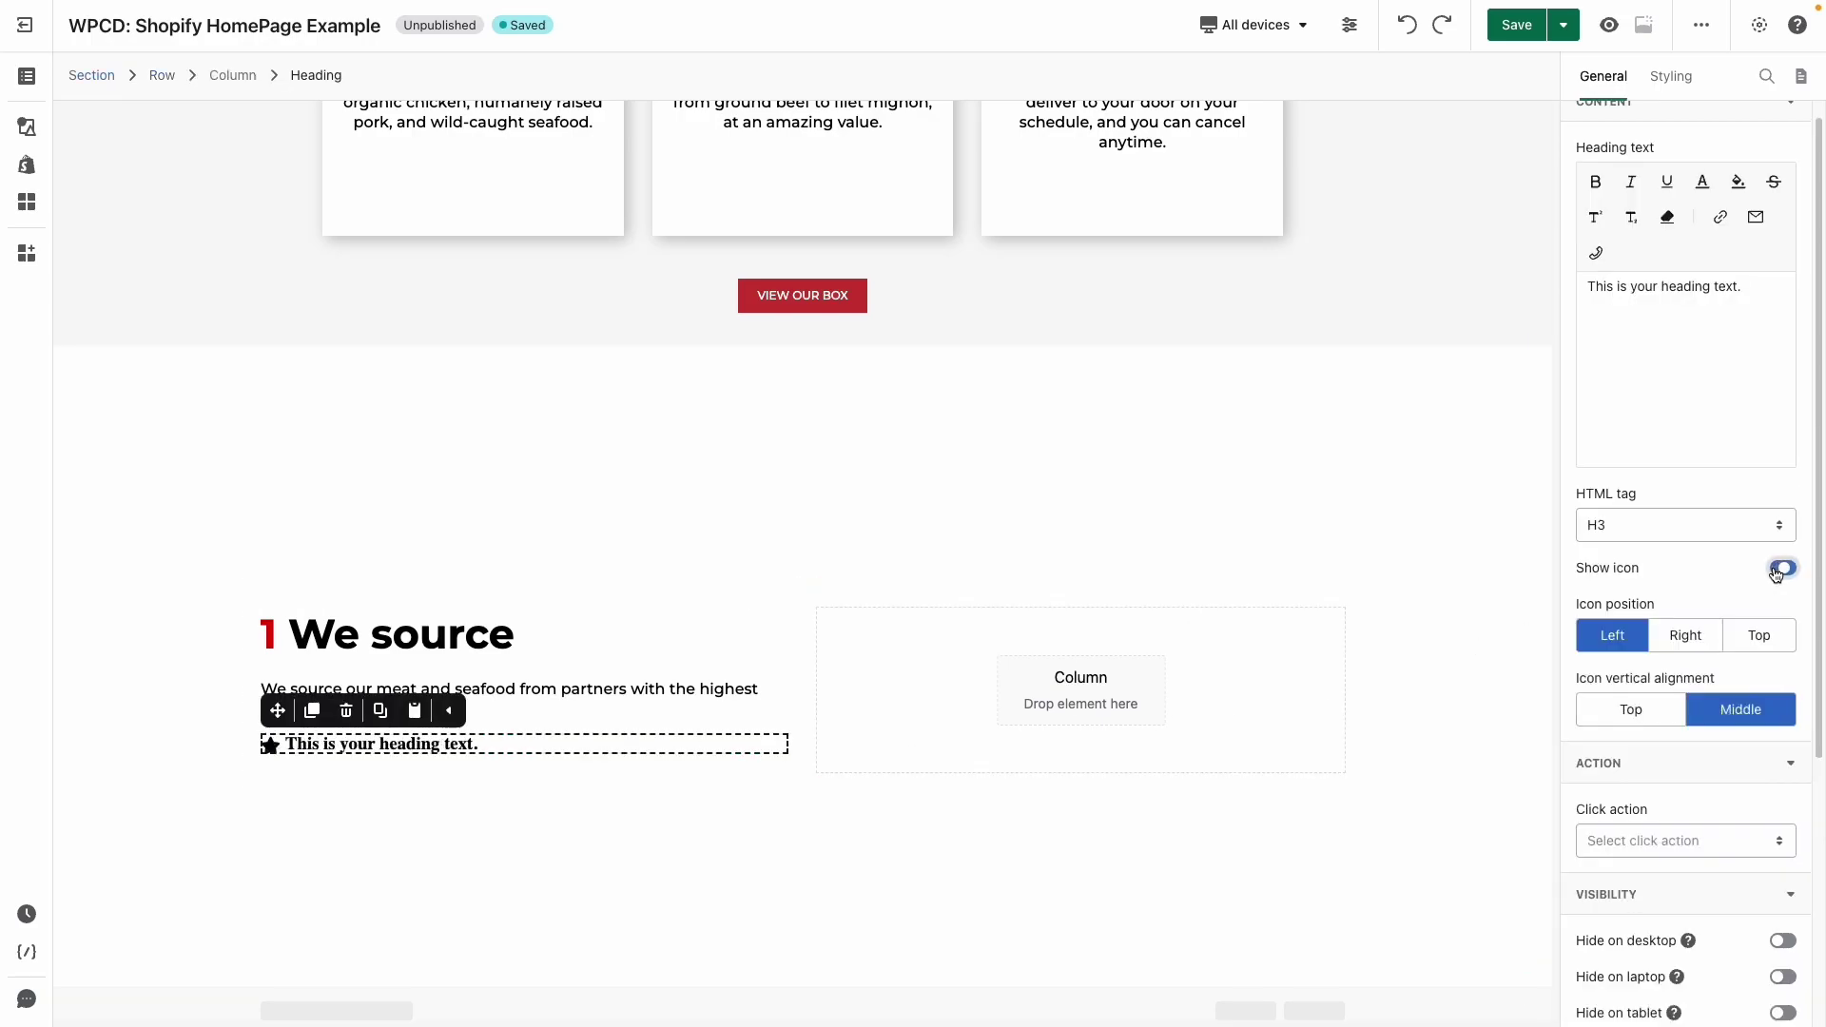
click(1691, 636)
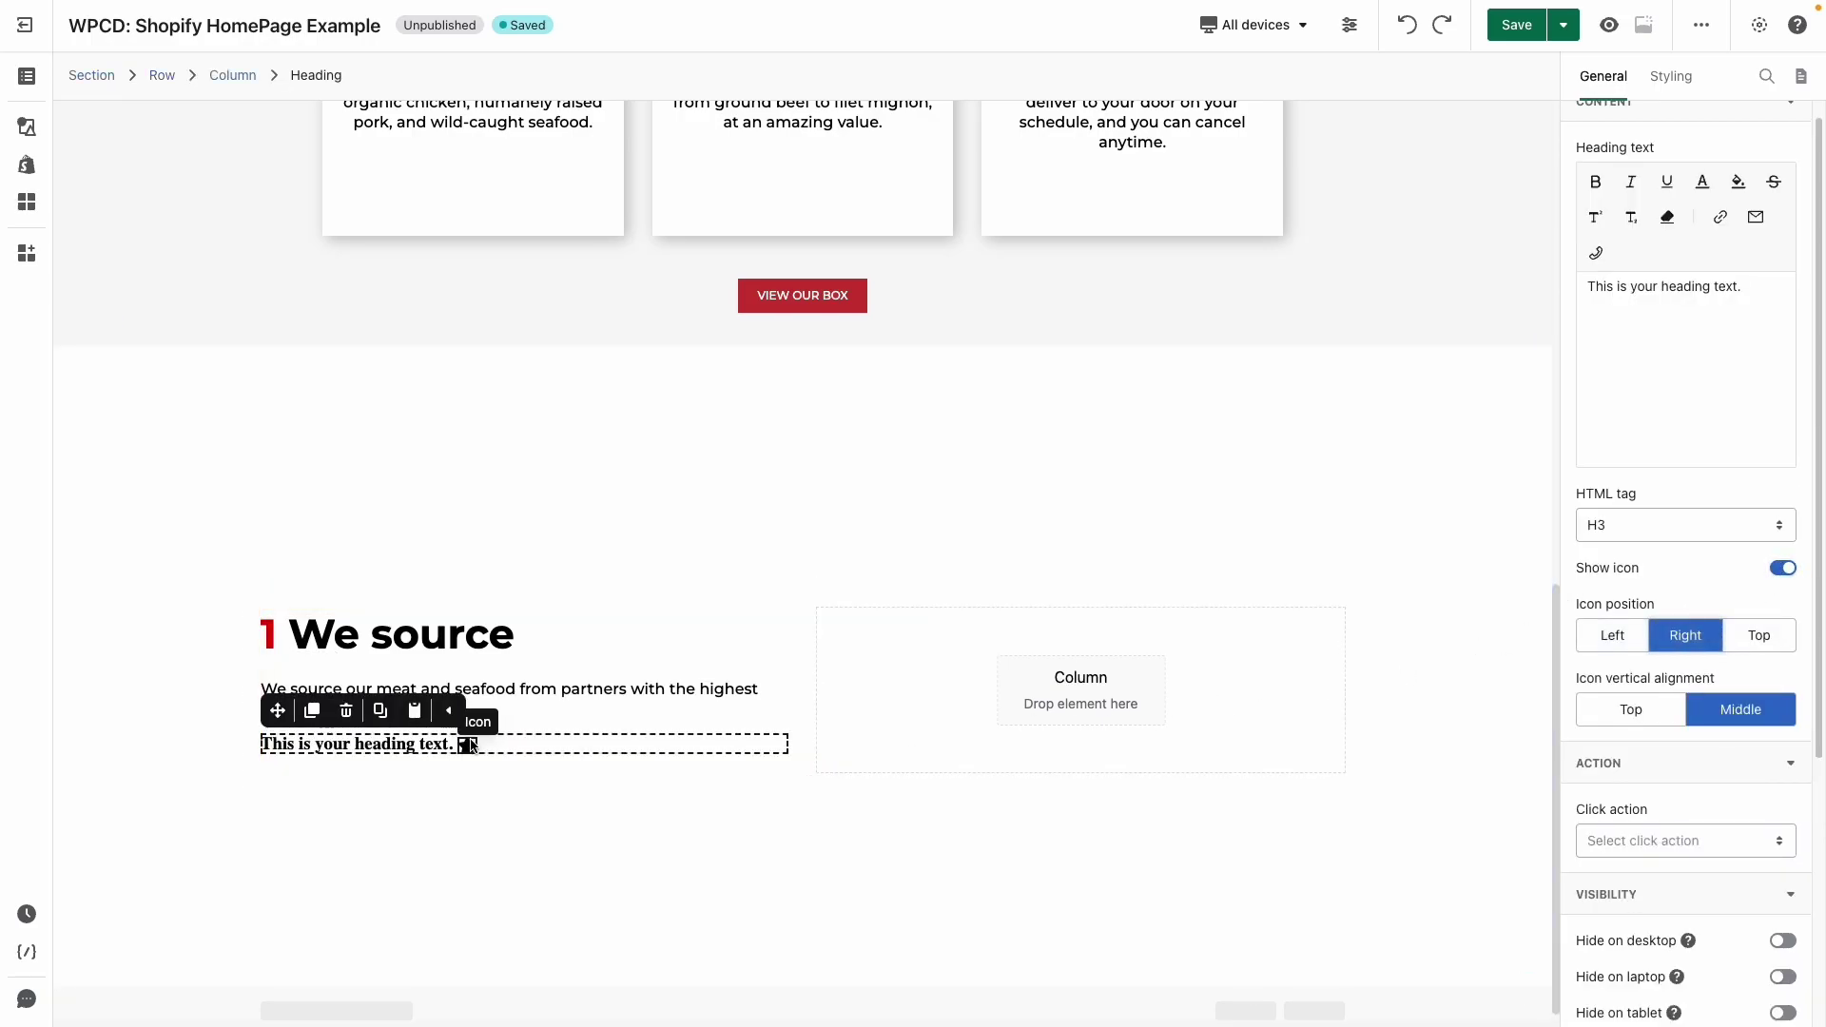
click(467, 744)
click(1615, 245)
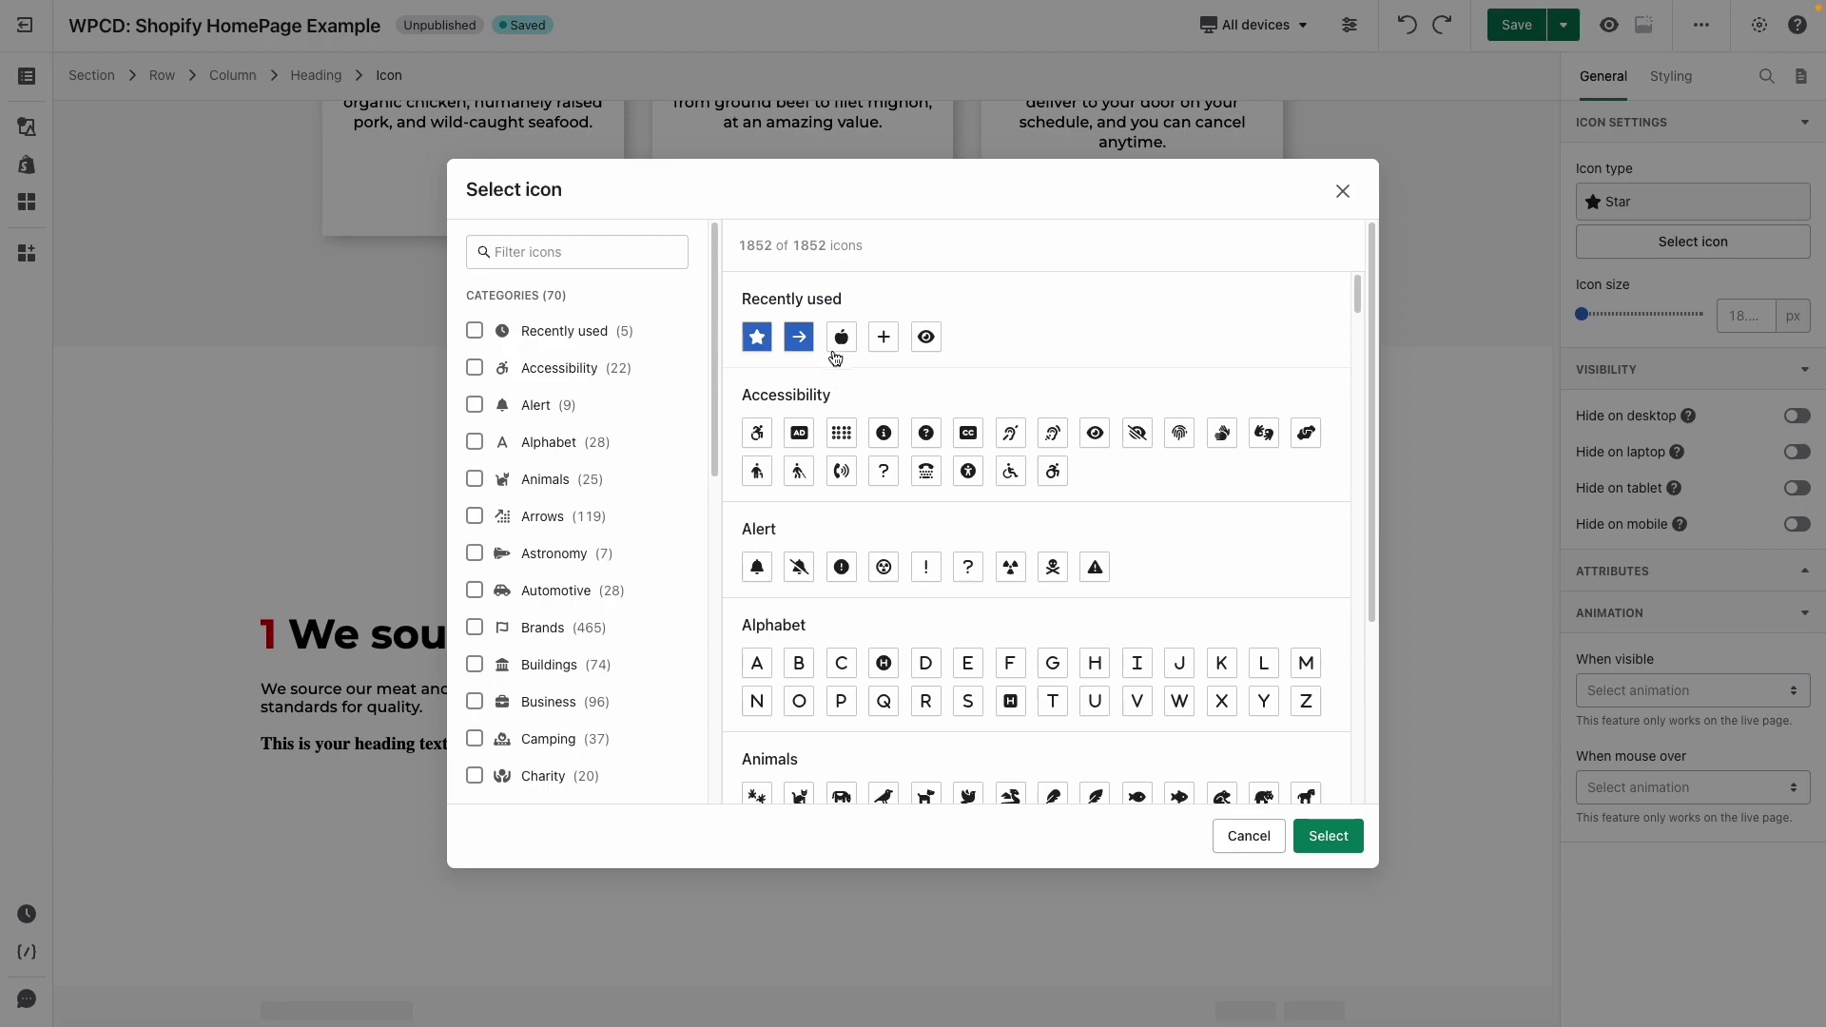
click(802, 339)
click(1322, 836)
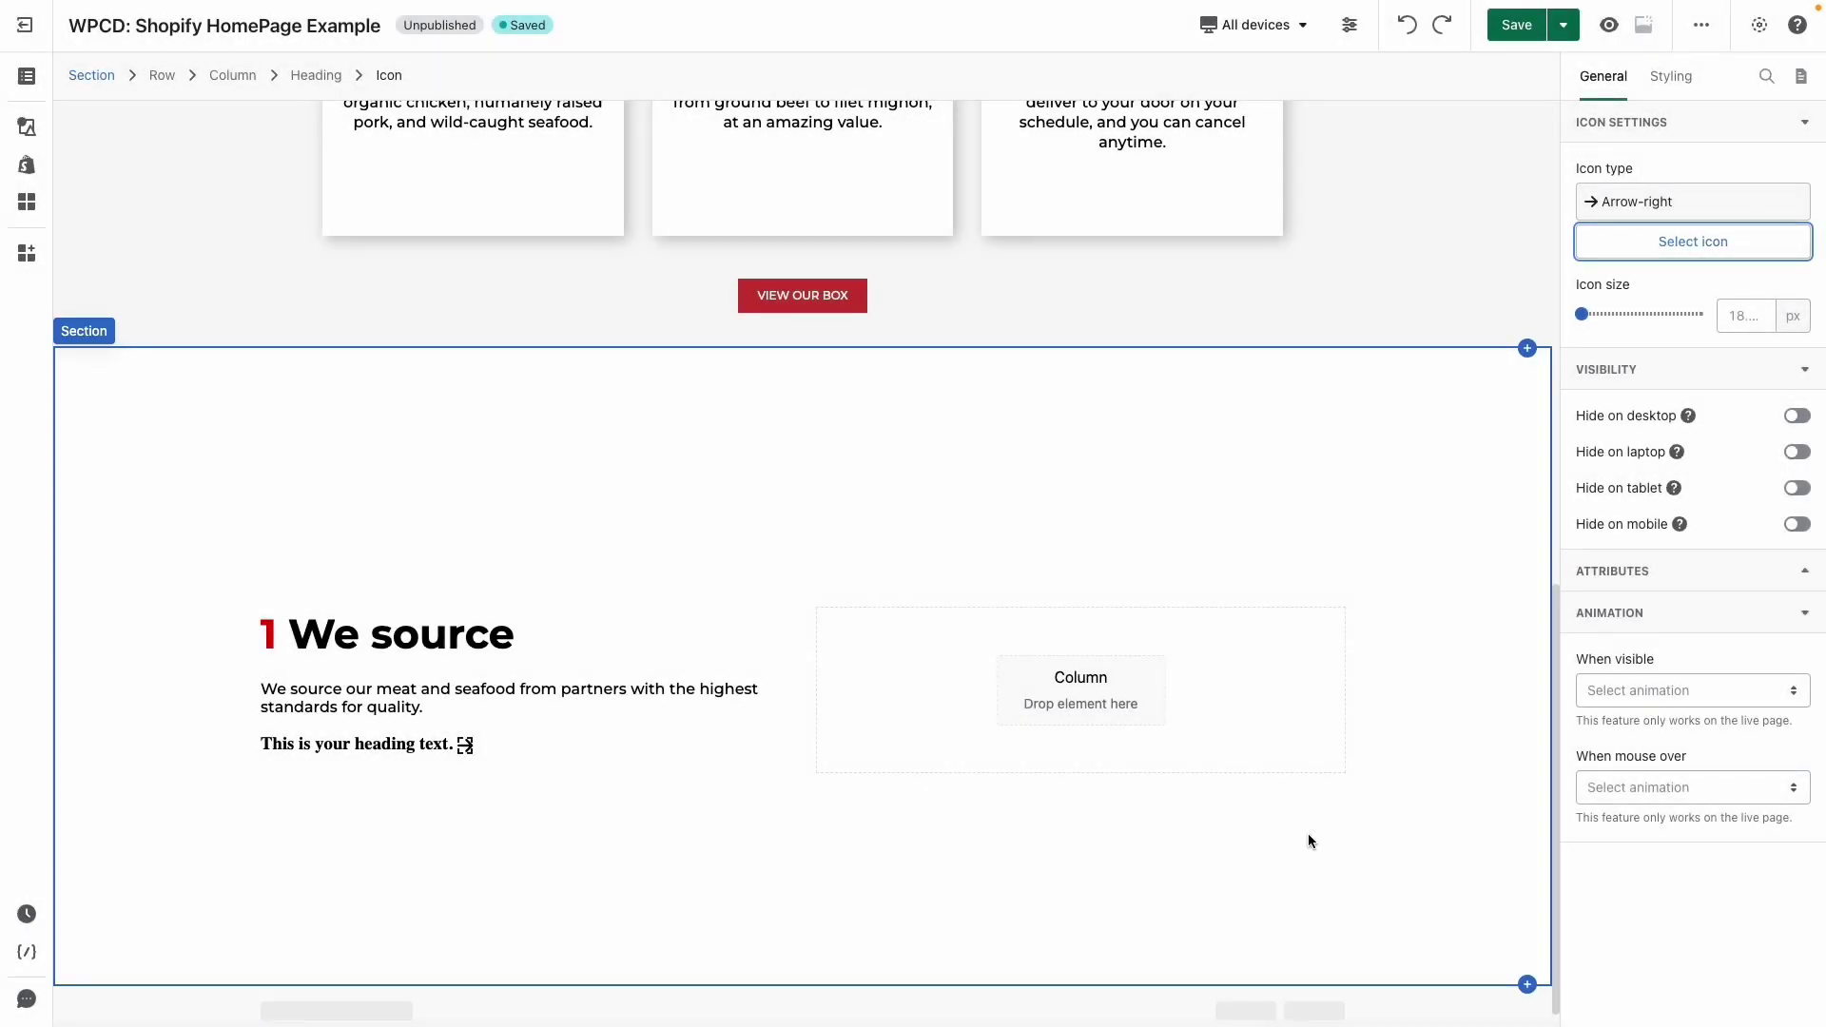
- Switch the icon's styling to the mouse-over state
click(1671, 76)
click(1686, 210)
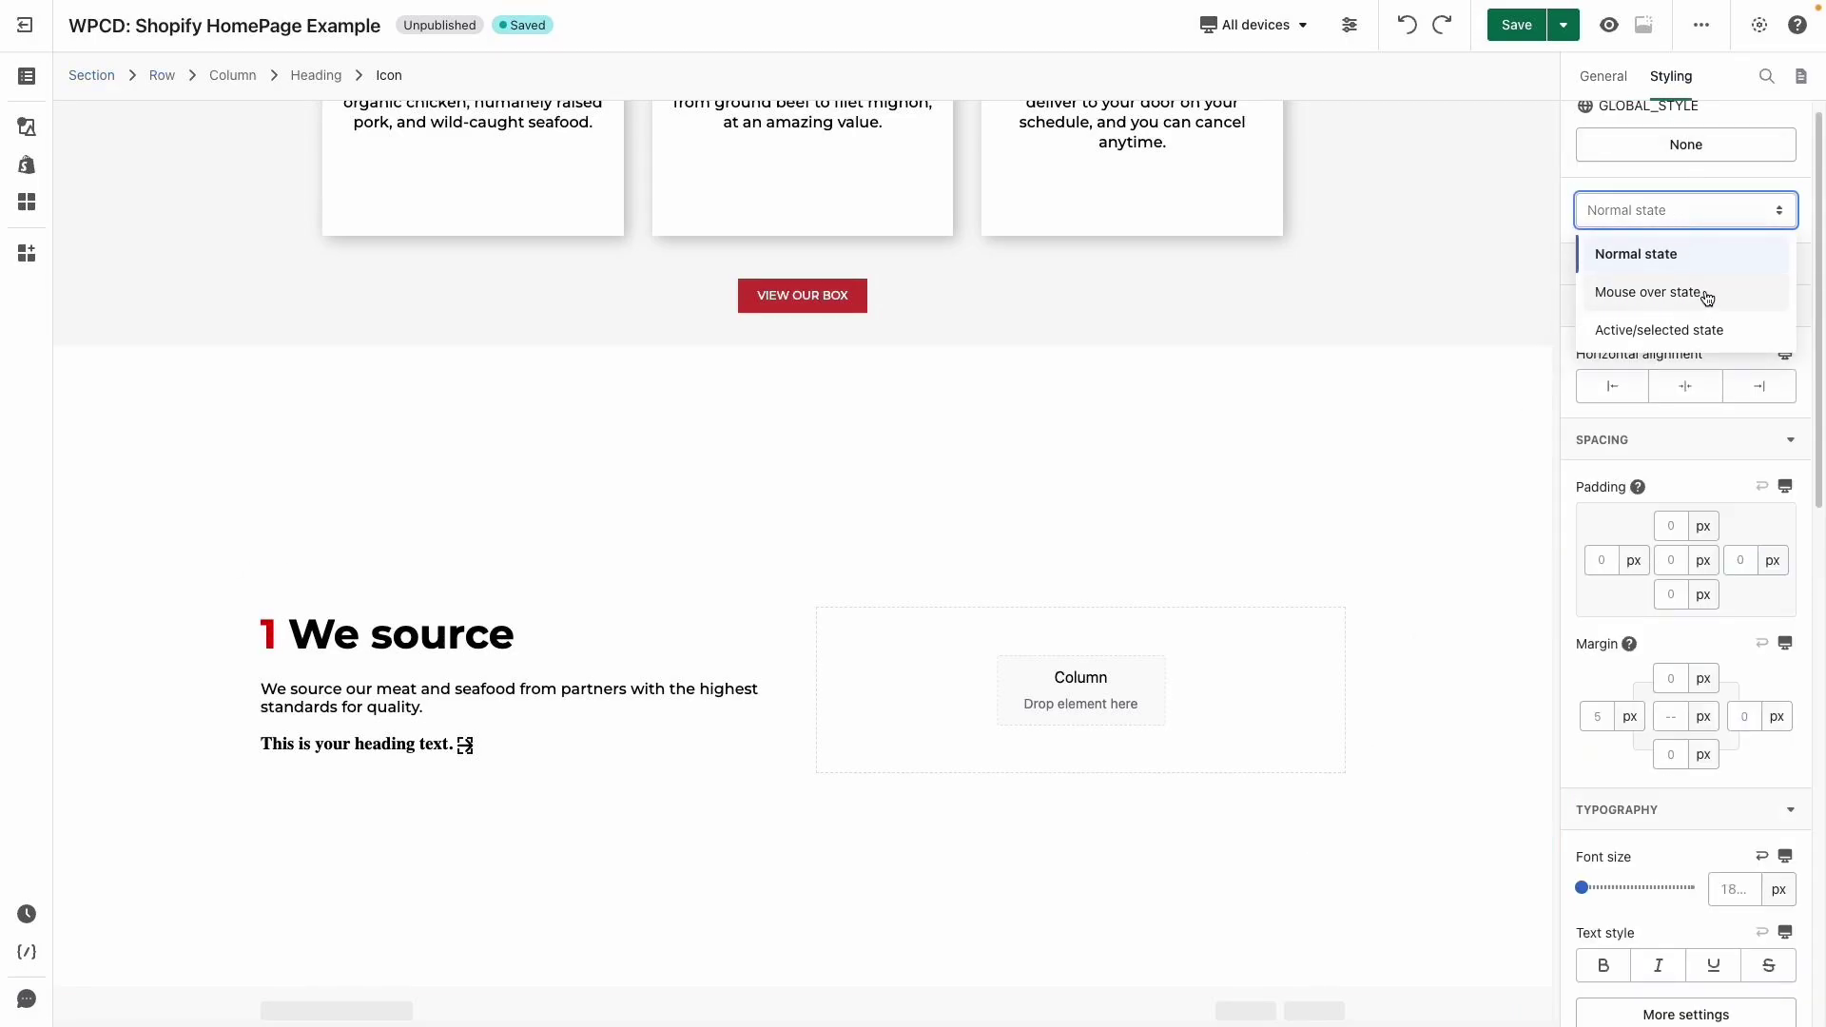
click(1705, 295)
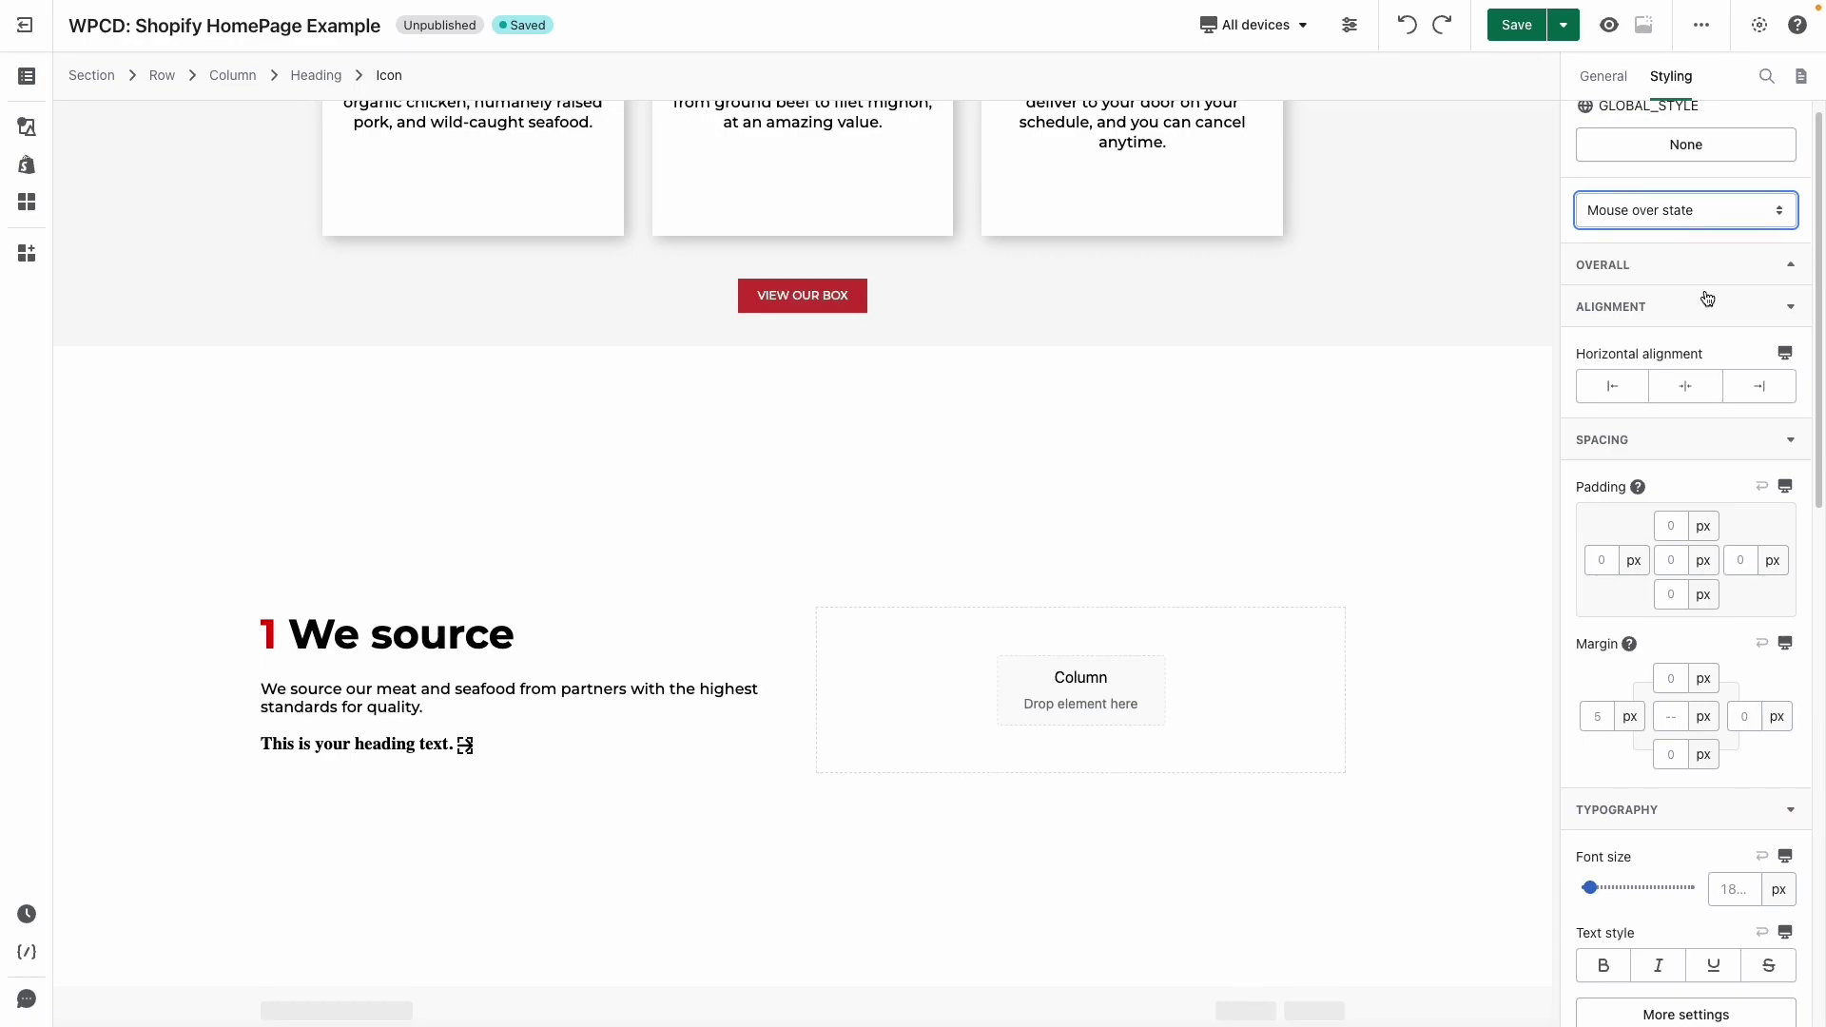
click(712, 574)
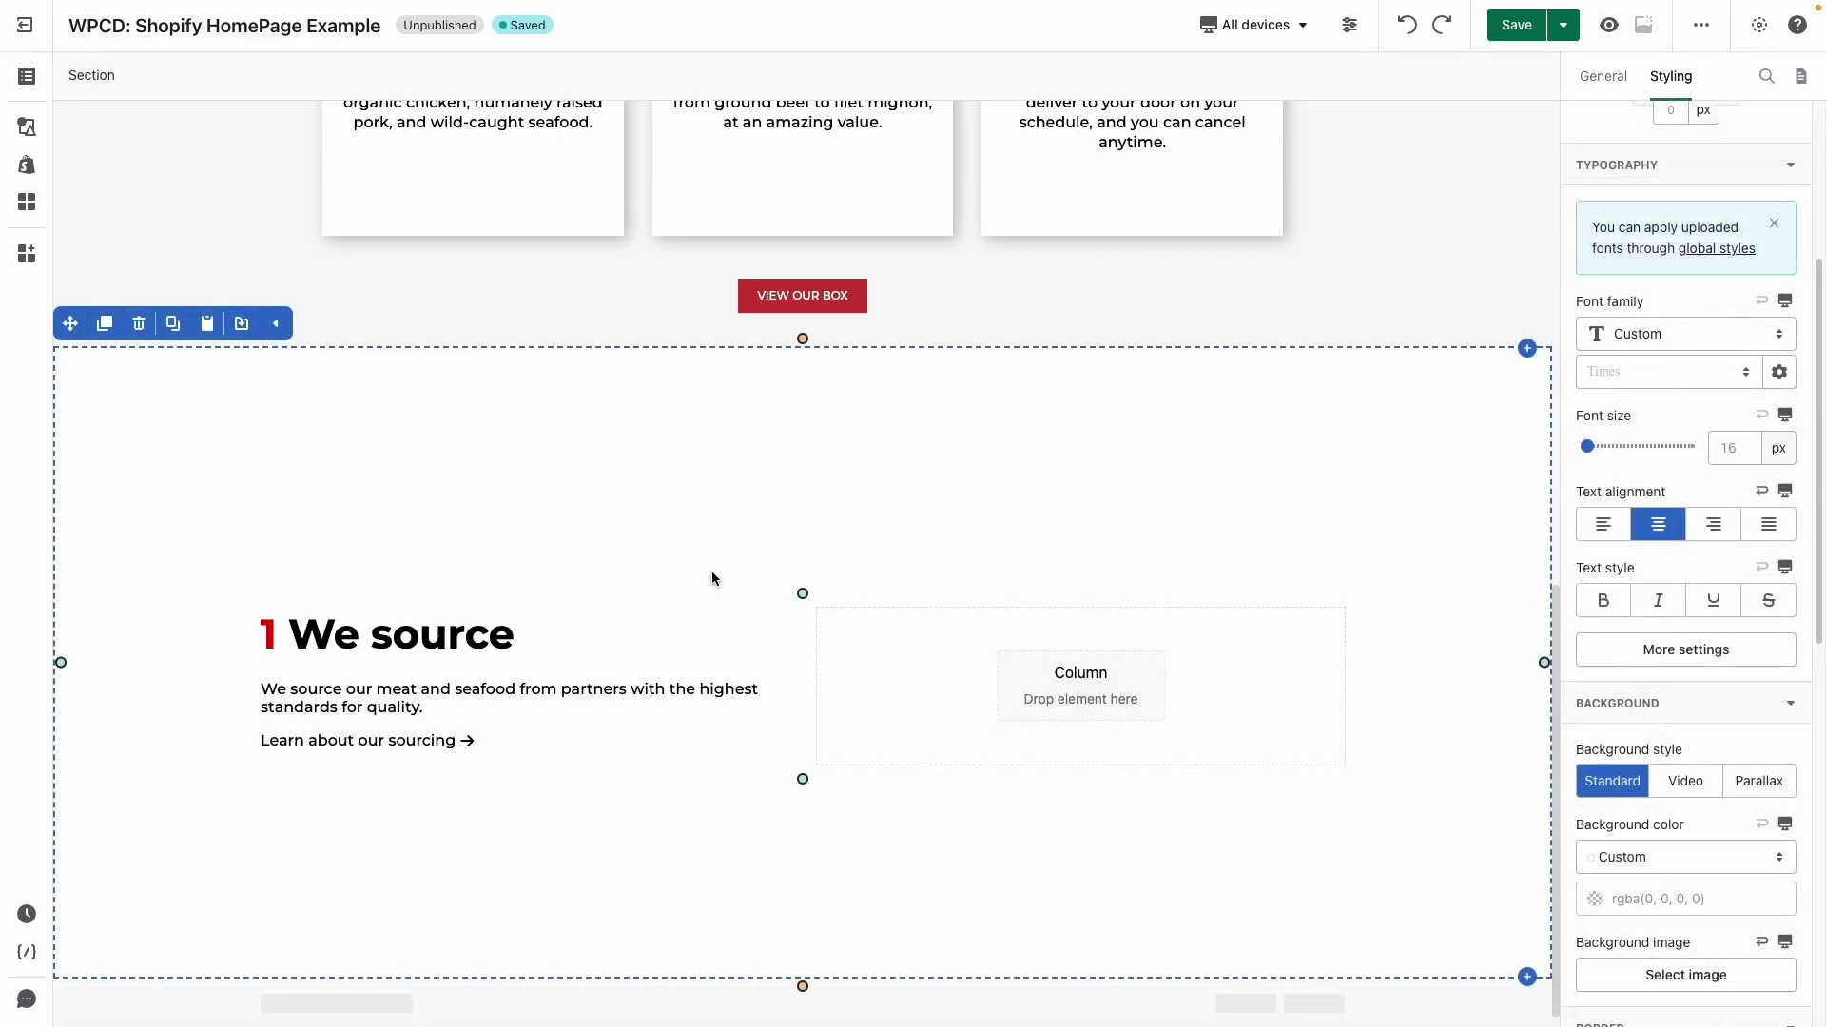
- Add the farmers photo to the right column, 431 px tall and centred
click(26, 127)
text(image)
drag(135, 187, 1077, 647)
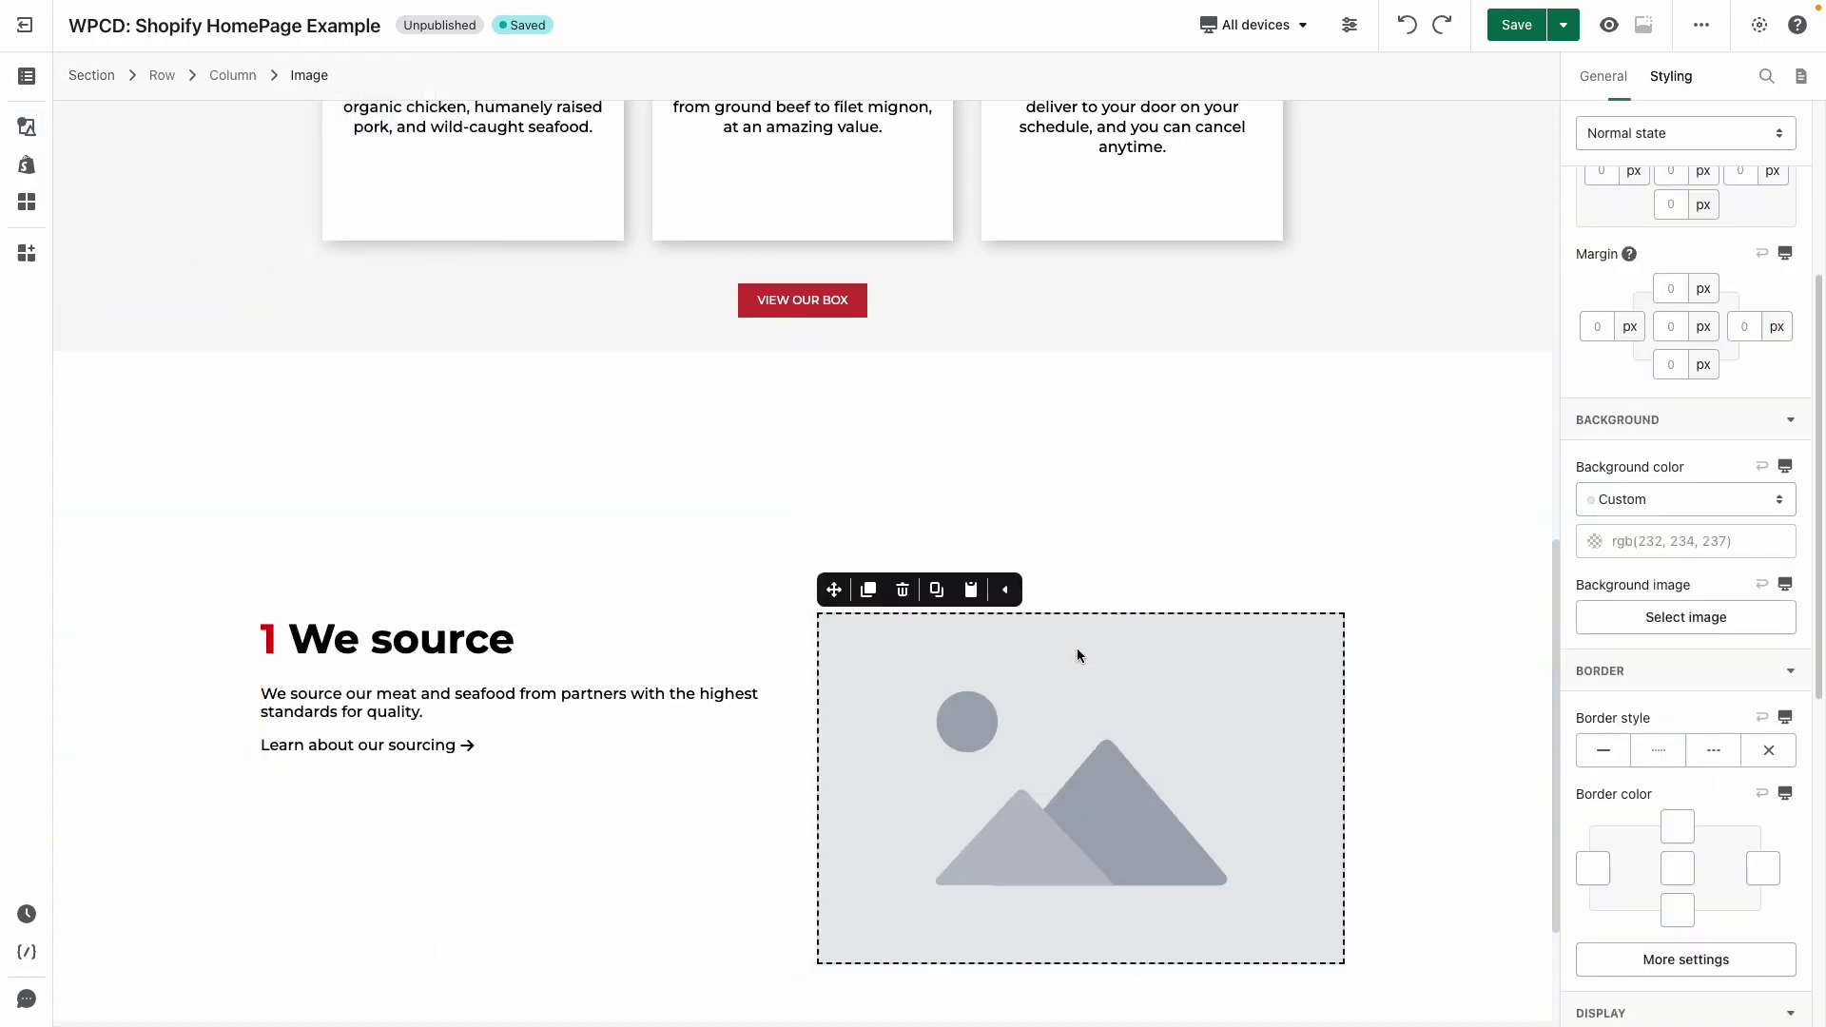
click(1603, 76)
scroll(1687, 475, up, 4)
click(1686, 199)
click(685, 413)
click(1328, 834)
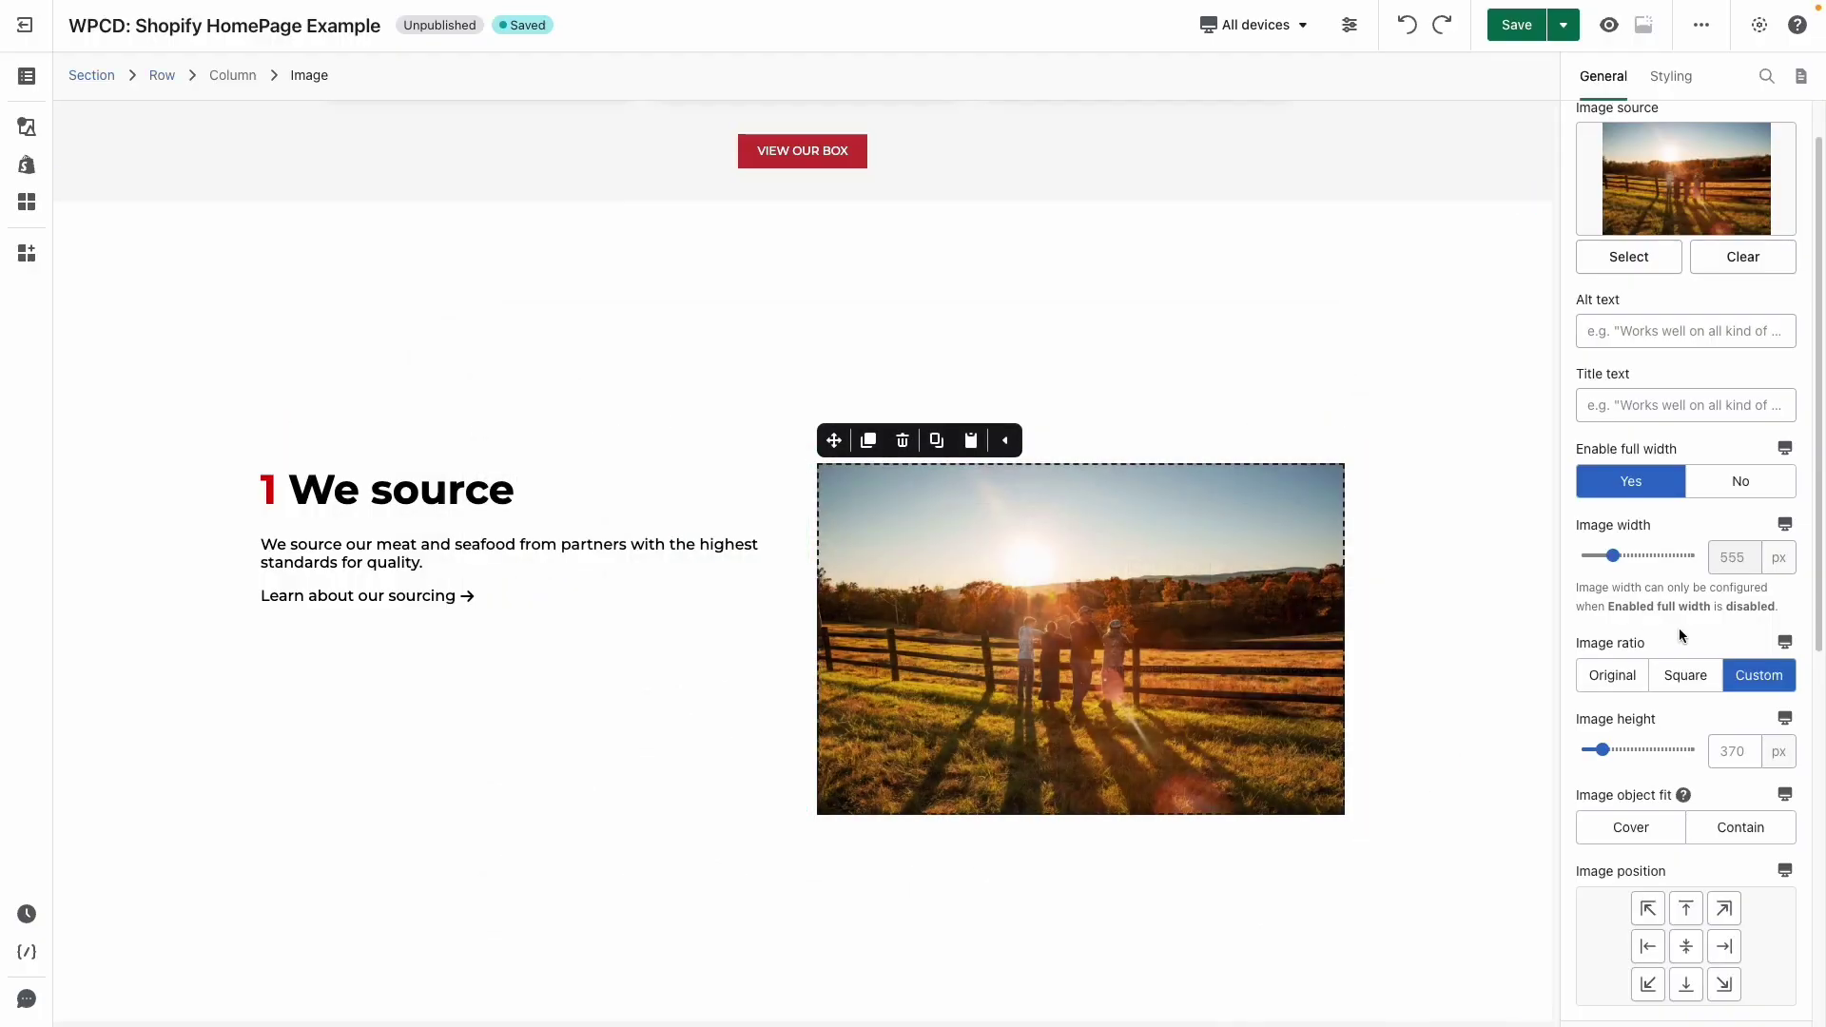
click(1725, 742)
text(431)
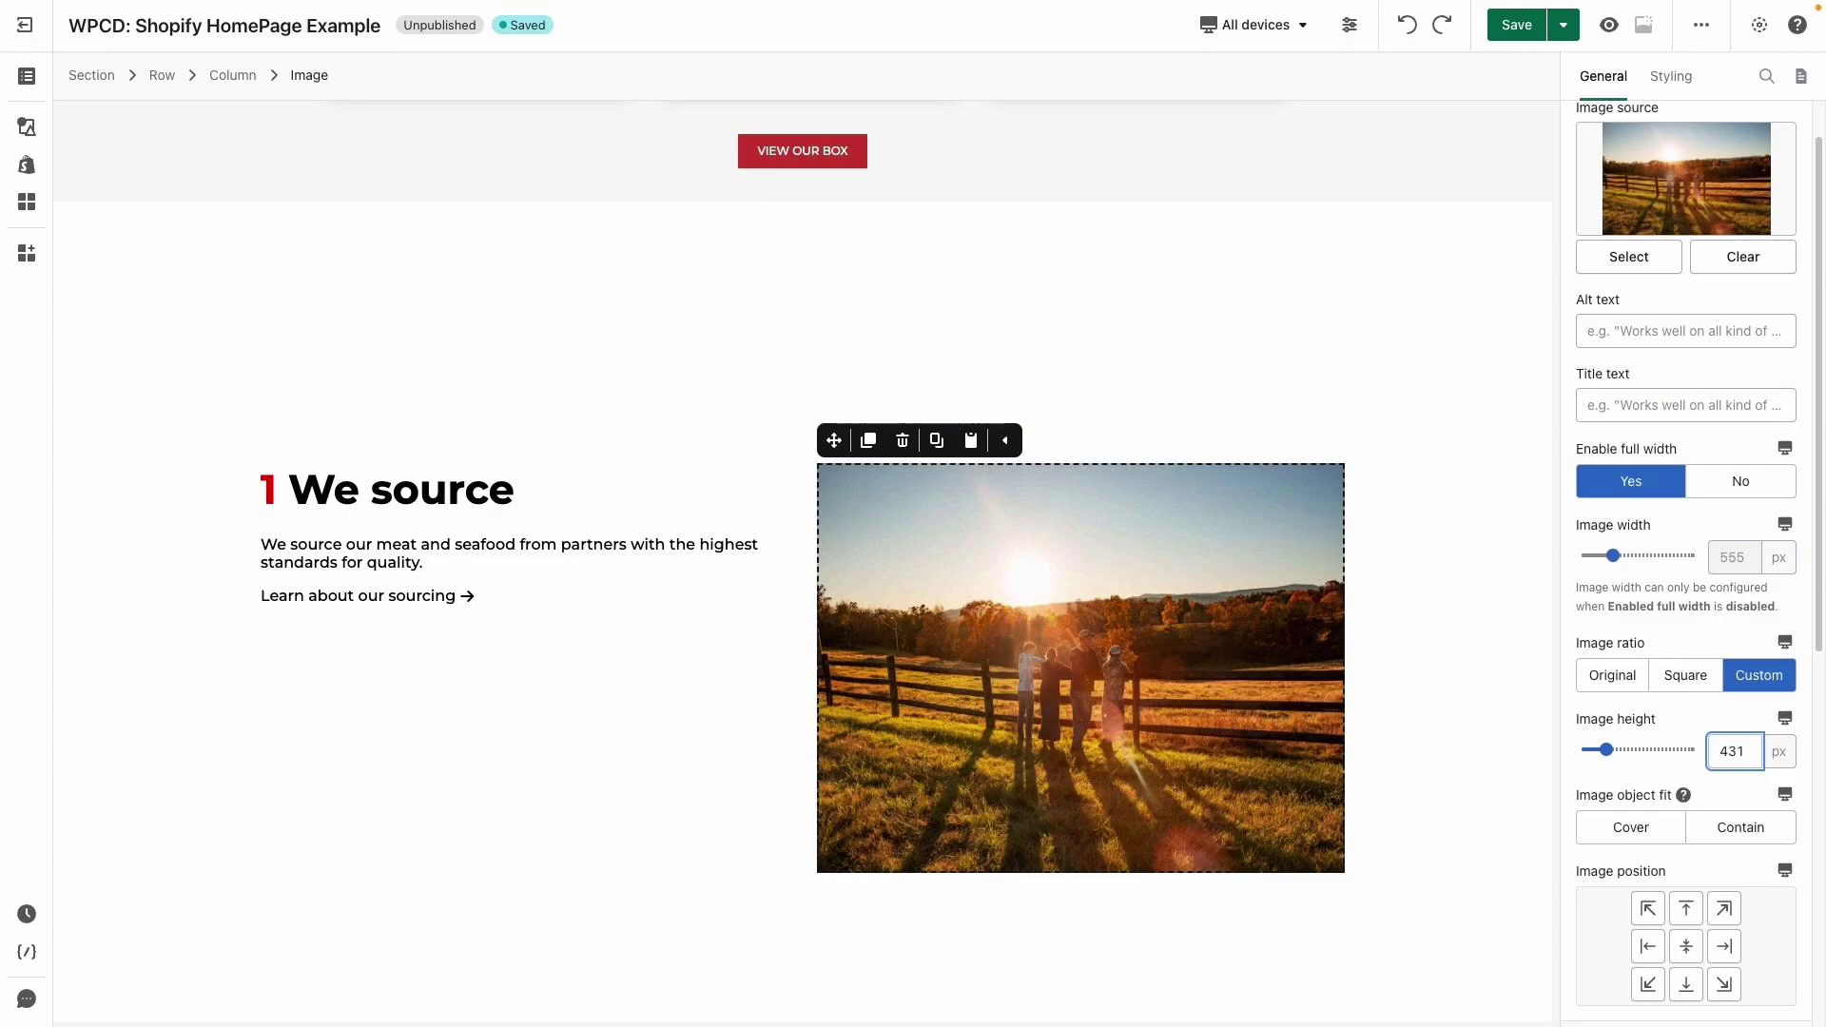
scroll(1742, 939, down, 1)
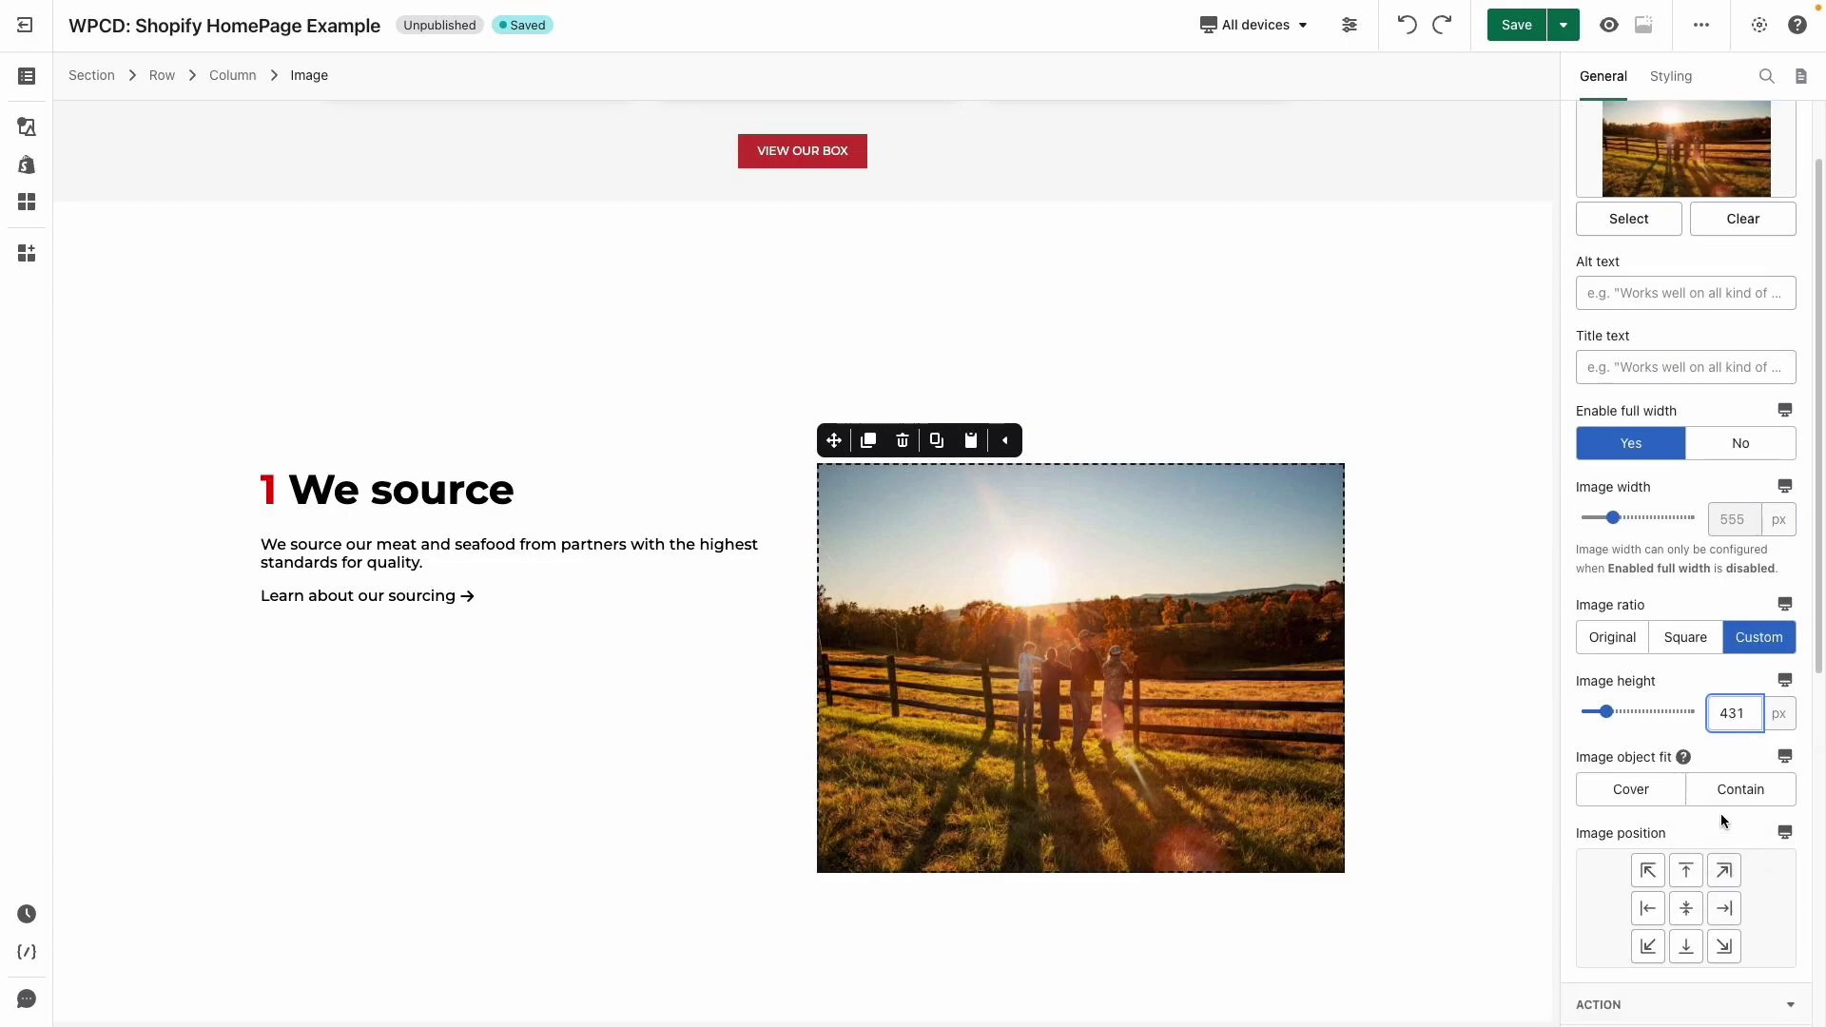
click(1686, 908)
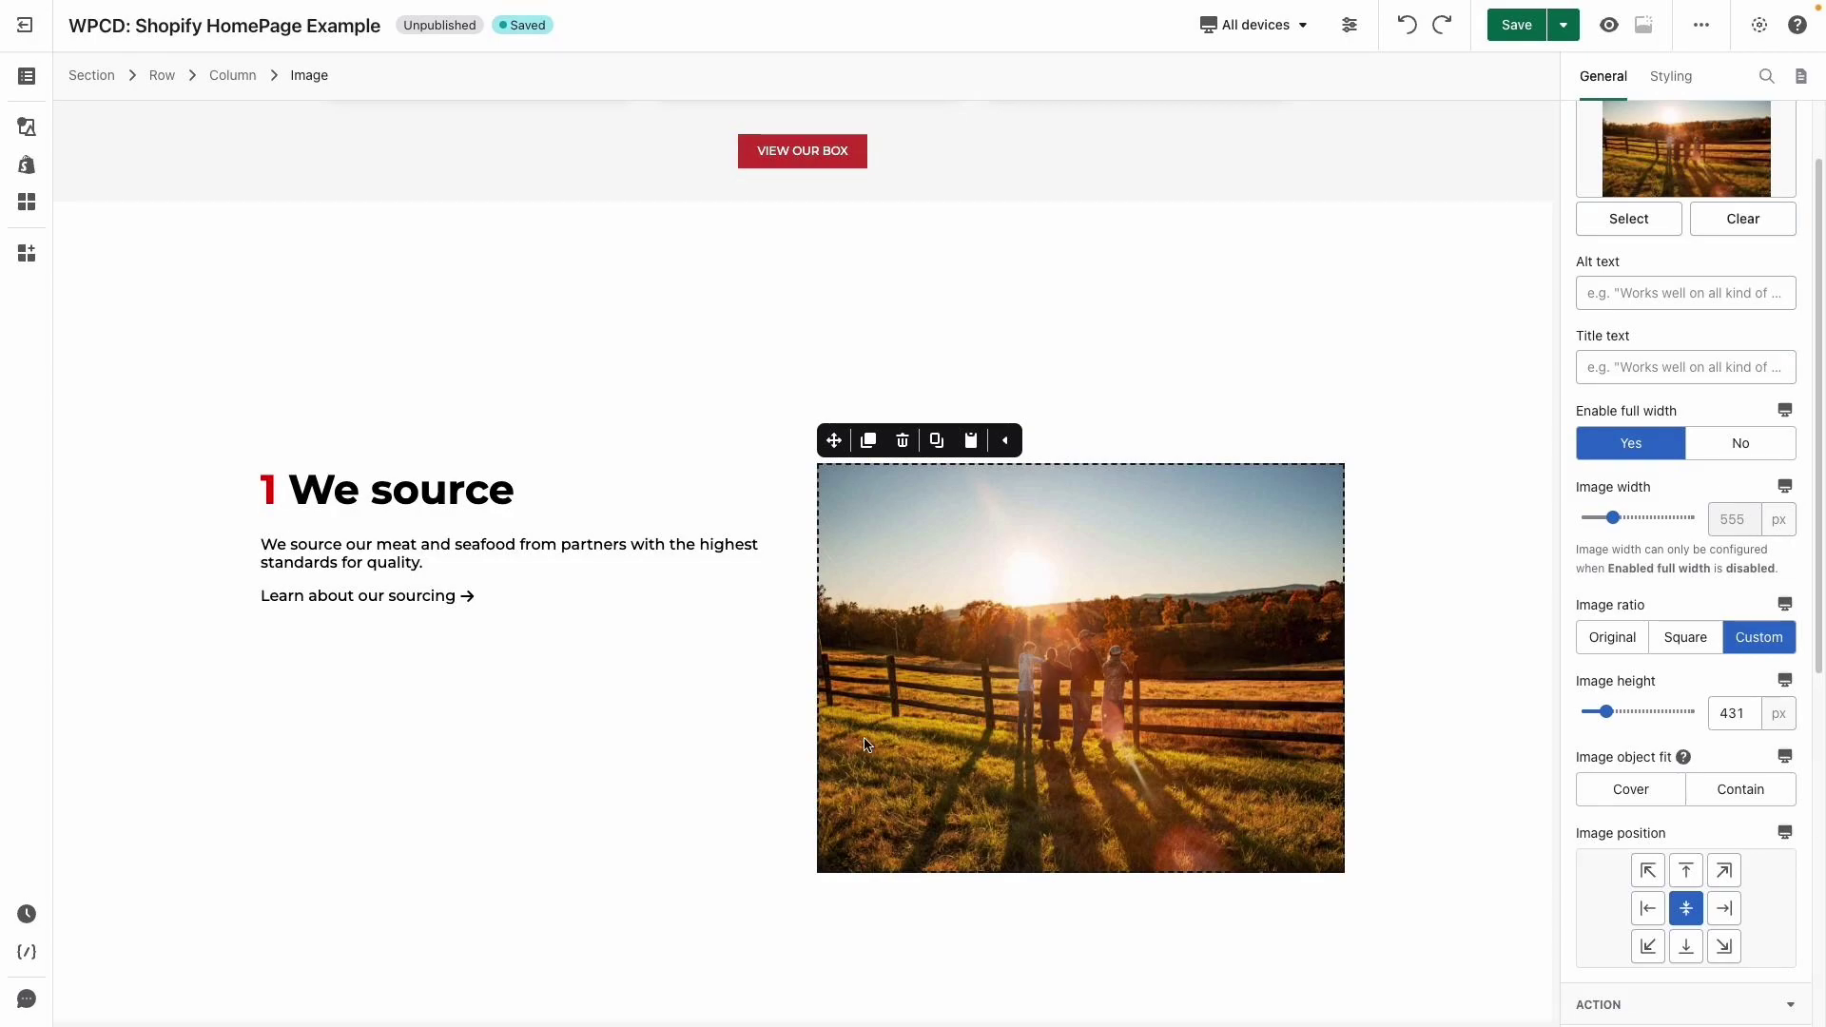
- Paste custom CSS into the left column shifting it 100 px right
click(740, 732)
click(1671, 76)
scroll(1650, 715, down, 8)
scroll(1650, 715, down, 3)
click(1695, 852)
text(position: relative; left: 100px; z-index: 1;)
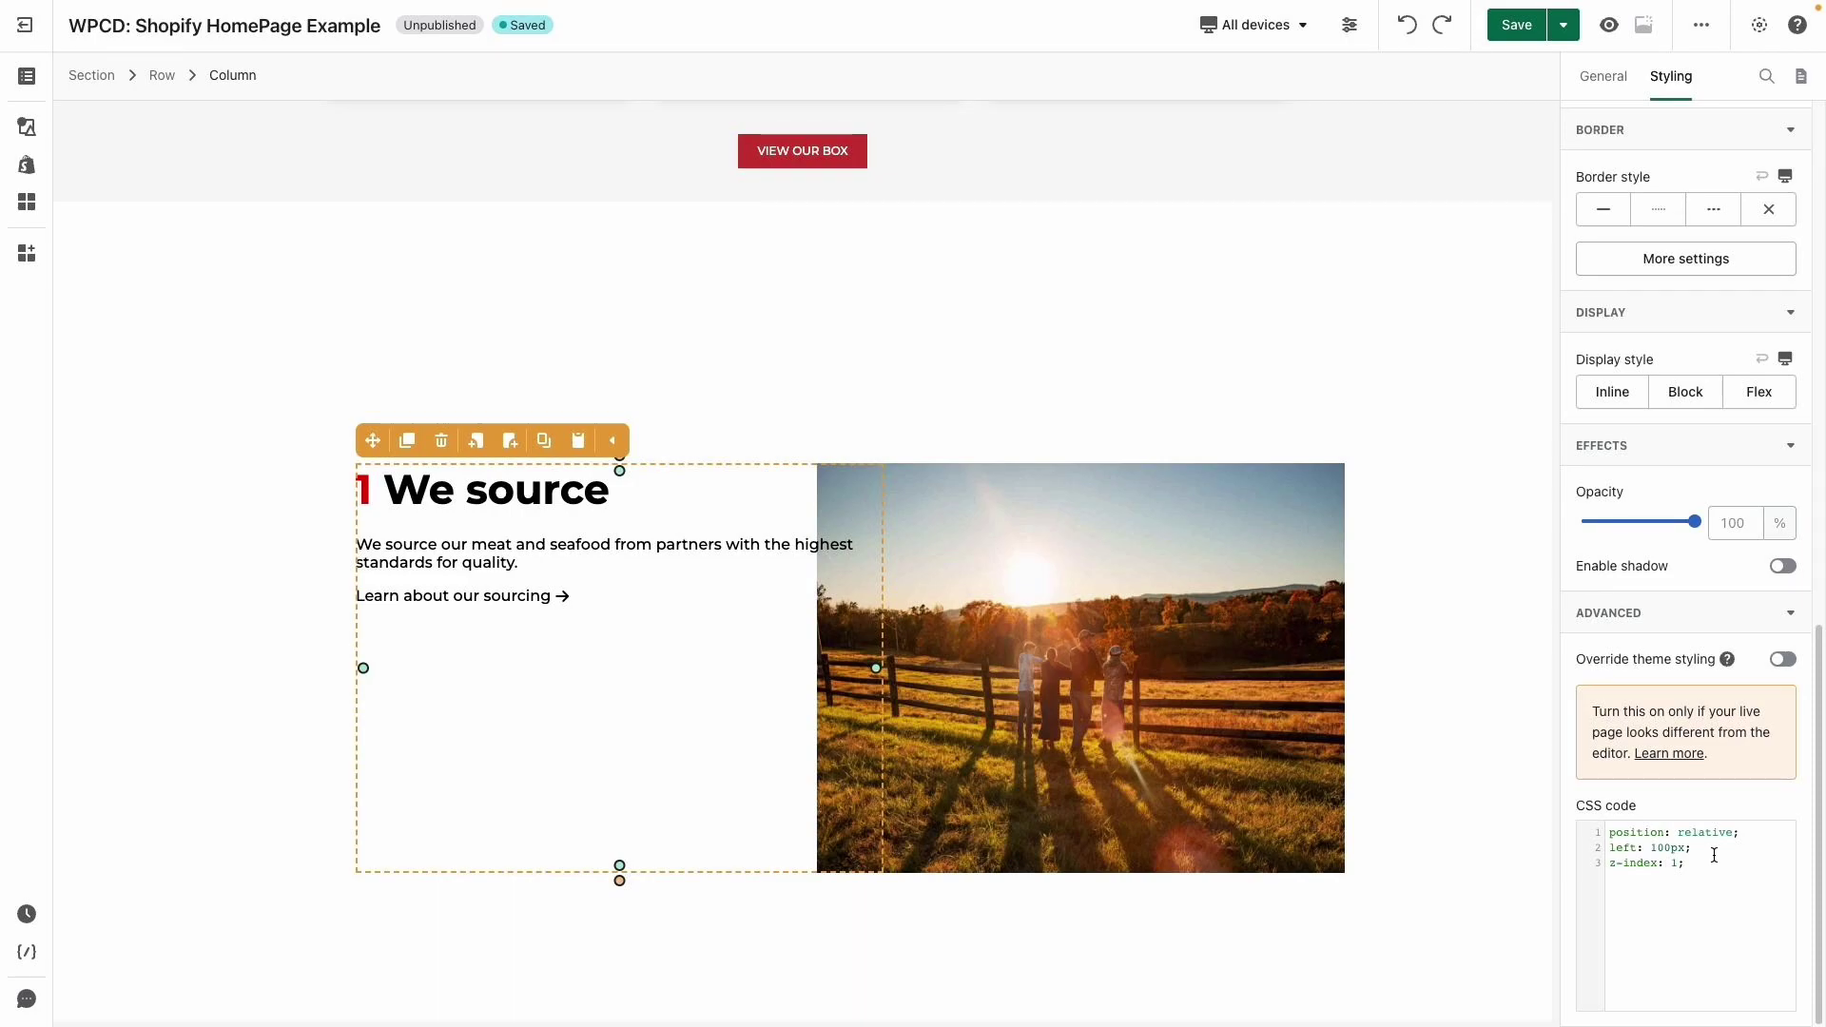
- Give the text column a shadow and a white background
click(1782, 566)
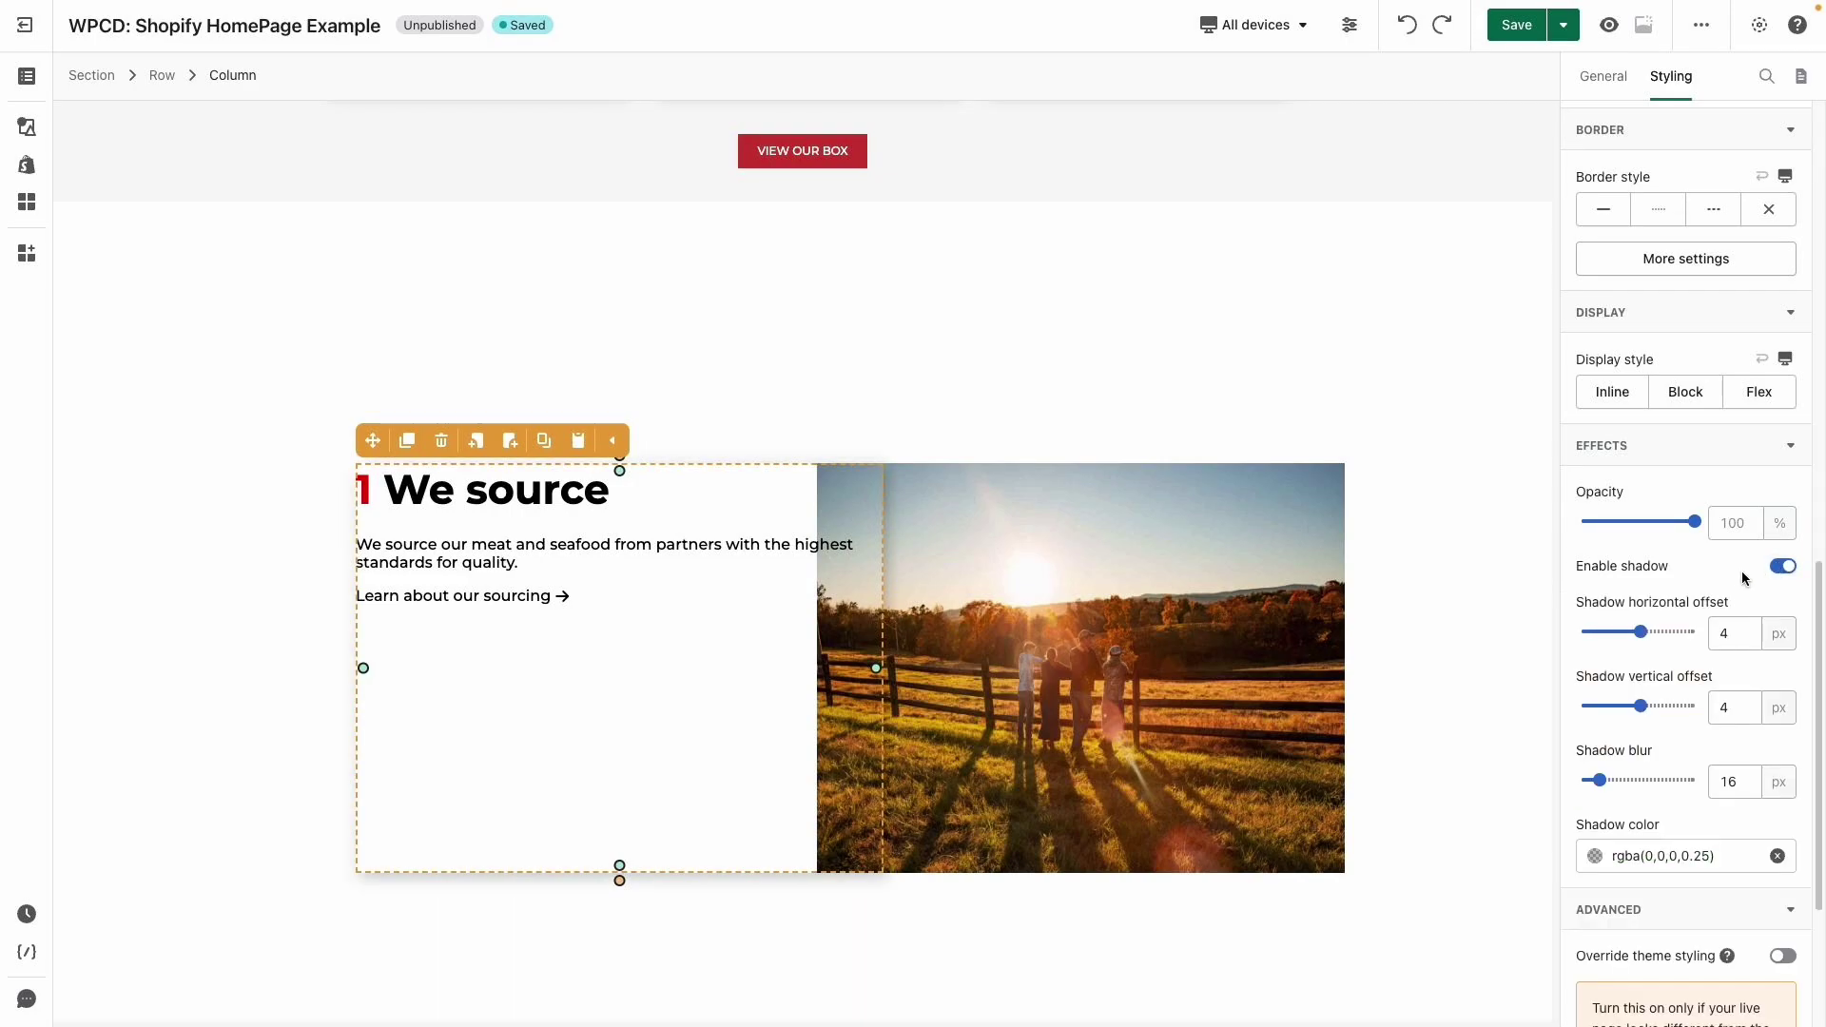
scroll(1738, 572, up, 5)
click(1700, 577)
click(1466, 750)
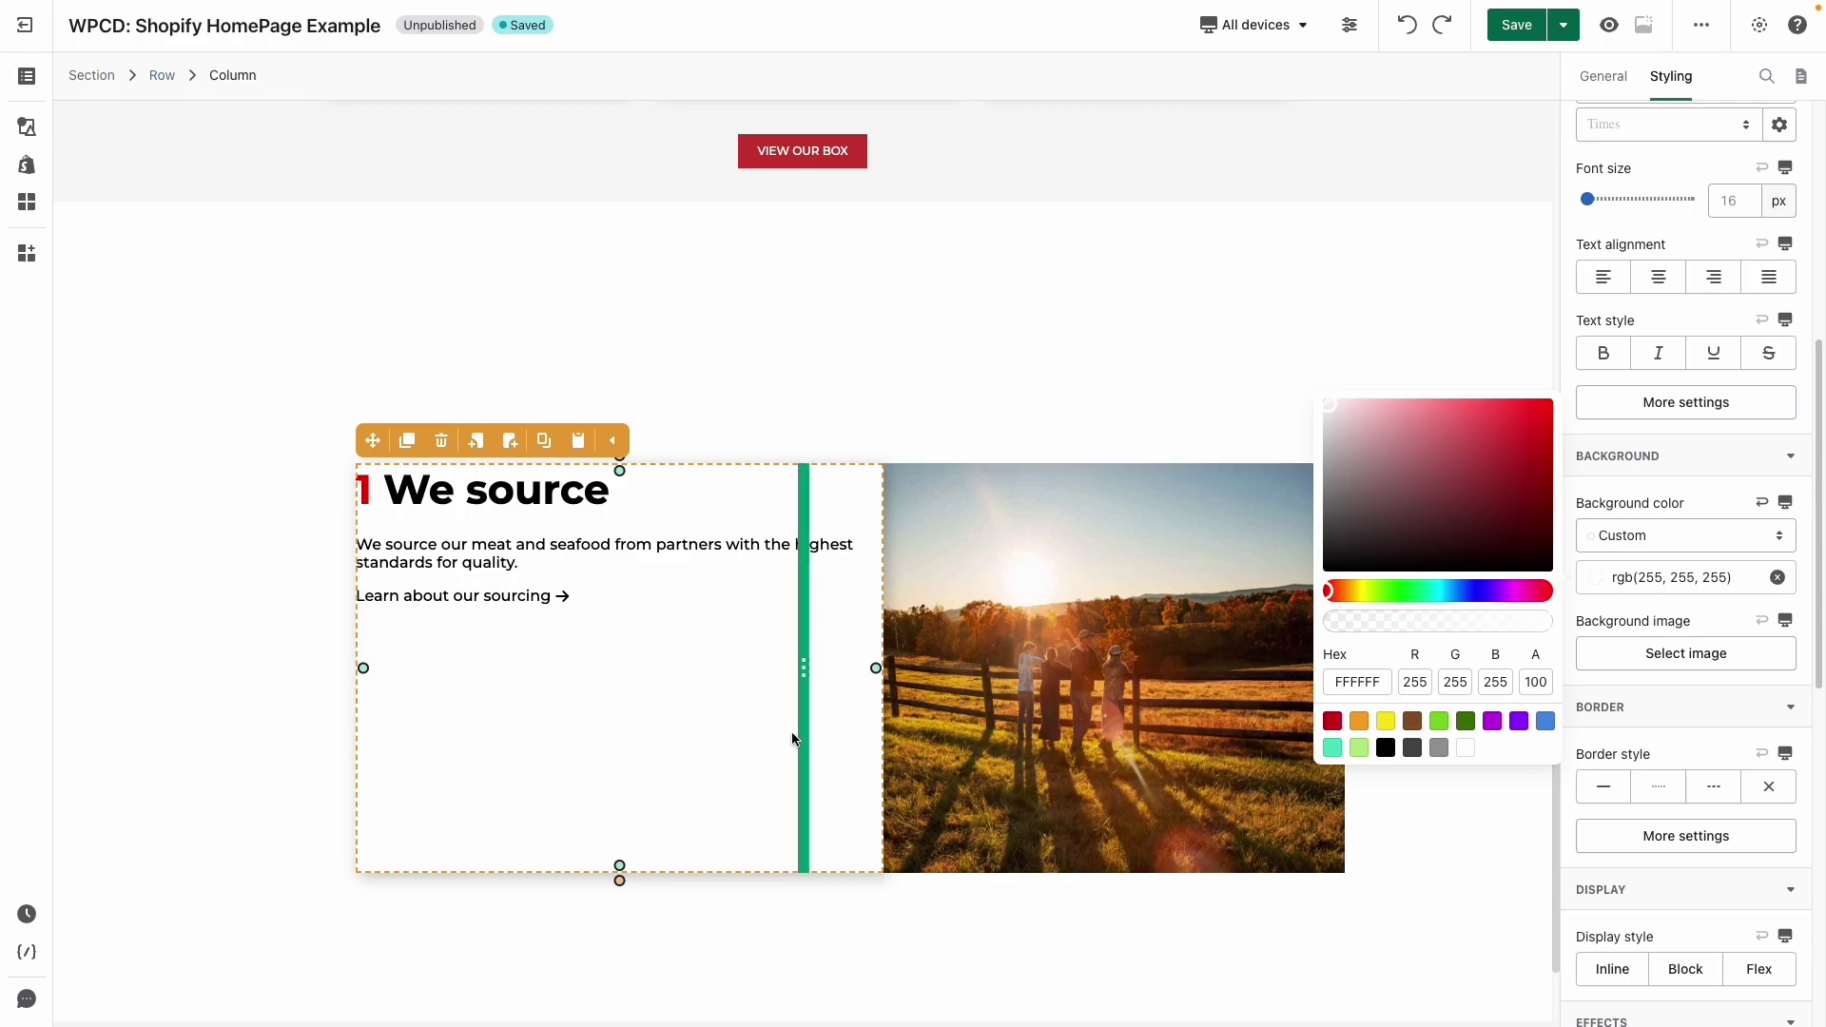
- Set the row's content position to vertically centred
click(162, 77)
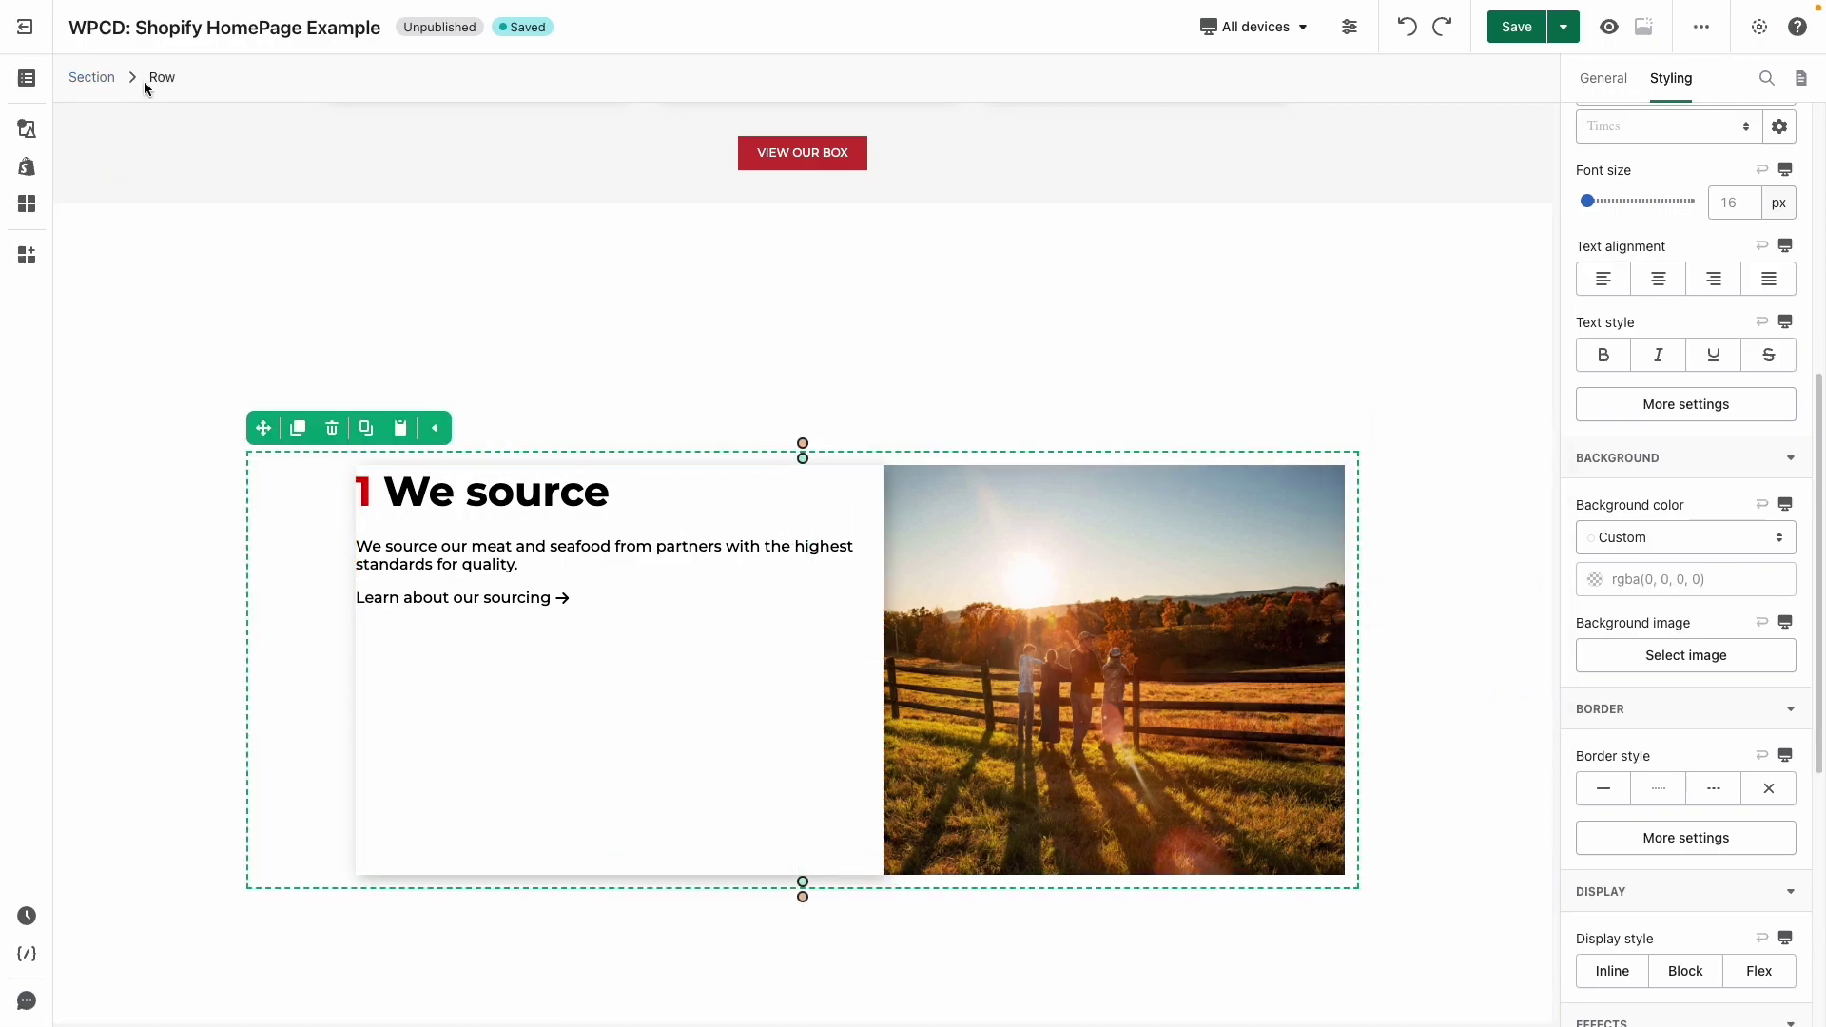
click(1603, 78)
scroll(1703, 313, up, 3)
mouse_move(1676, 420)
click(1686, 543)
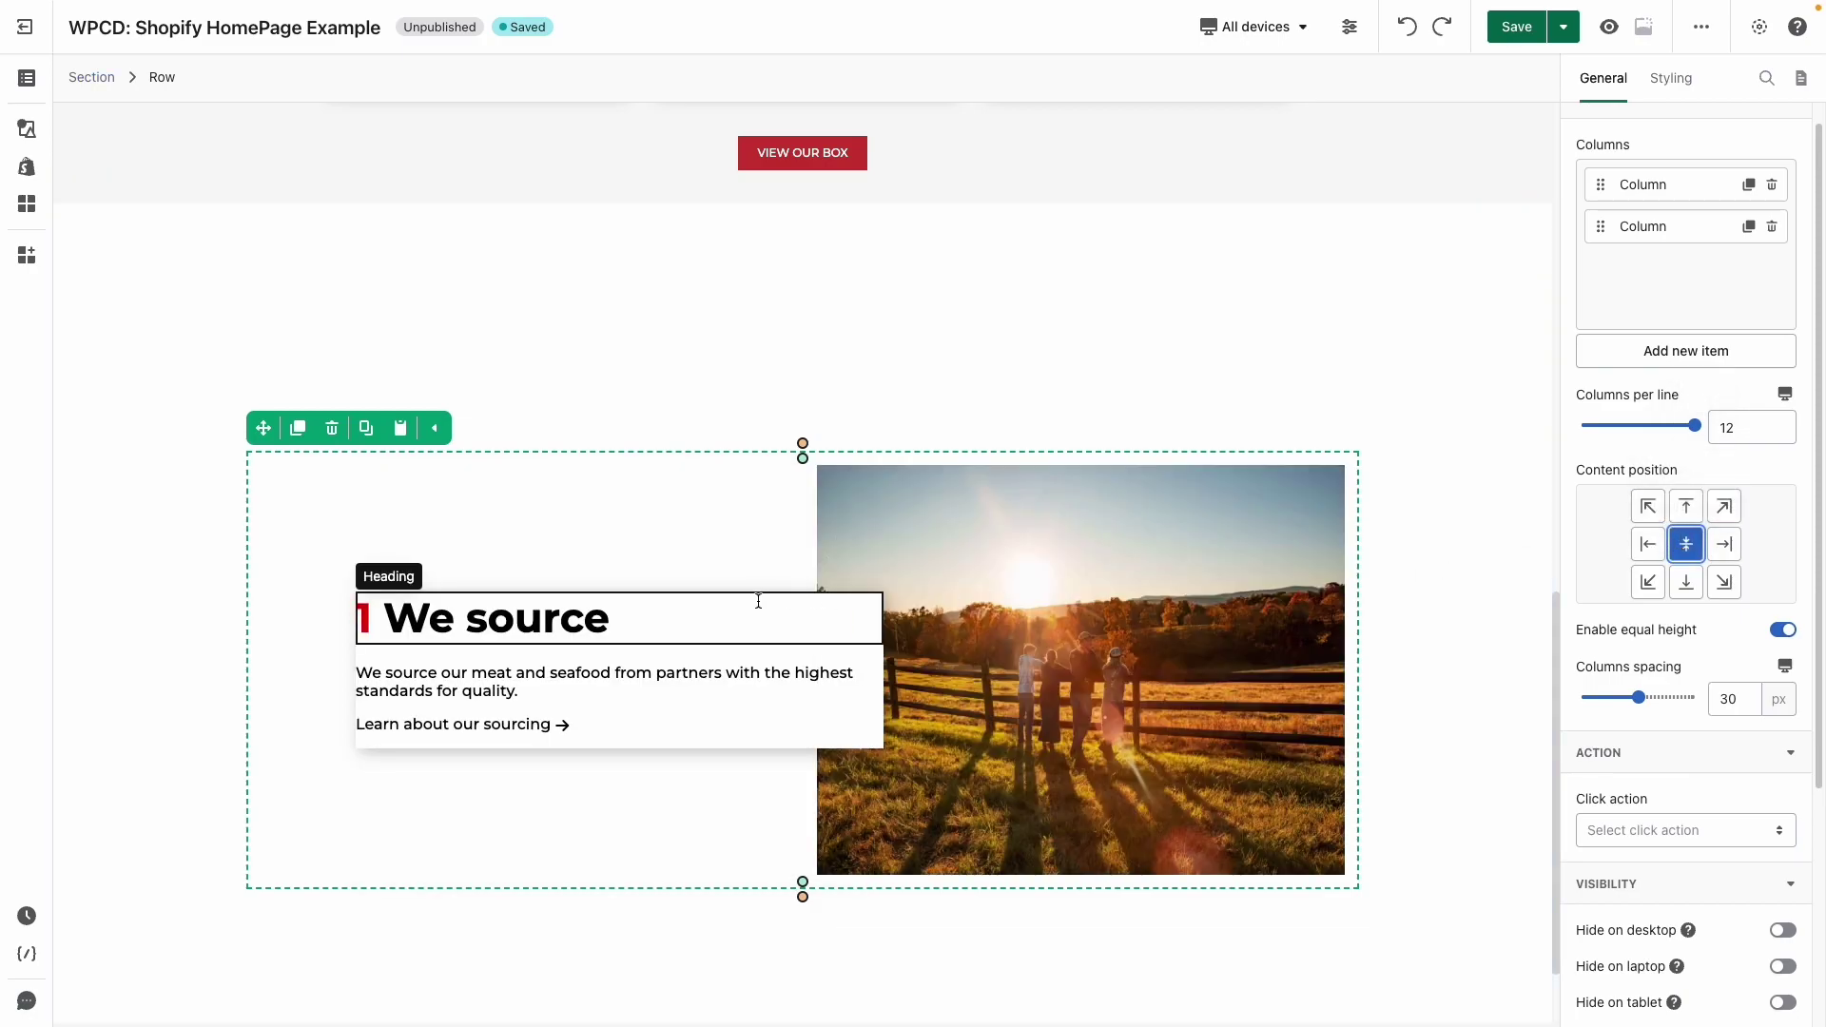
- Set the text column's padding to 72 px on all sides
click(724, 665)
click(1670, 78)
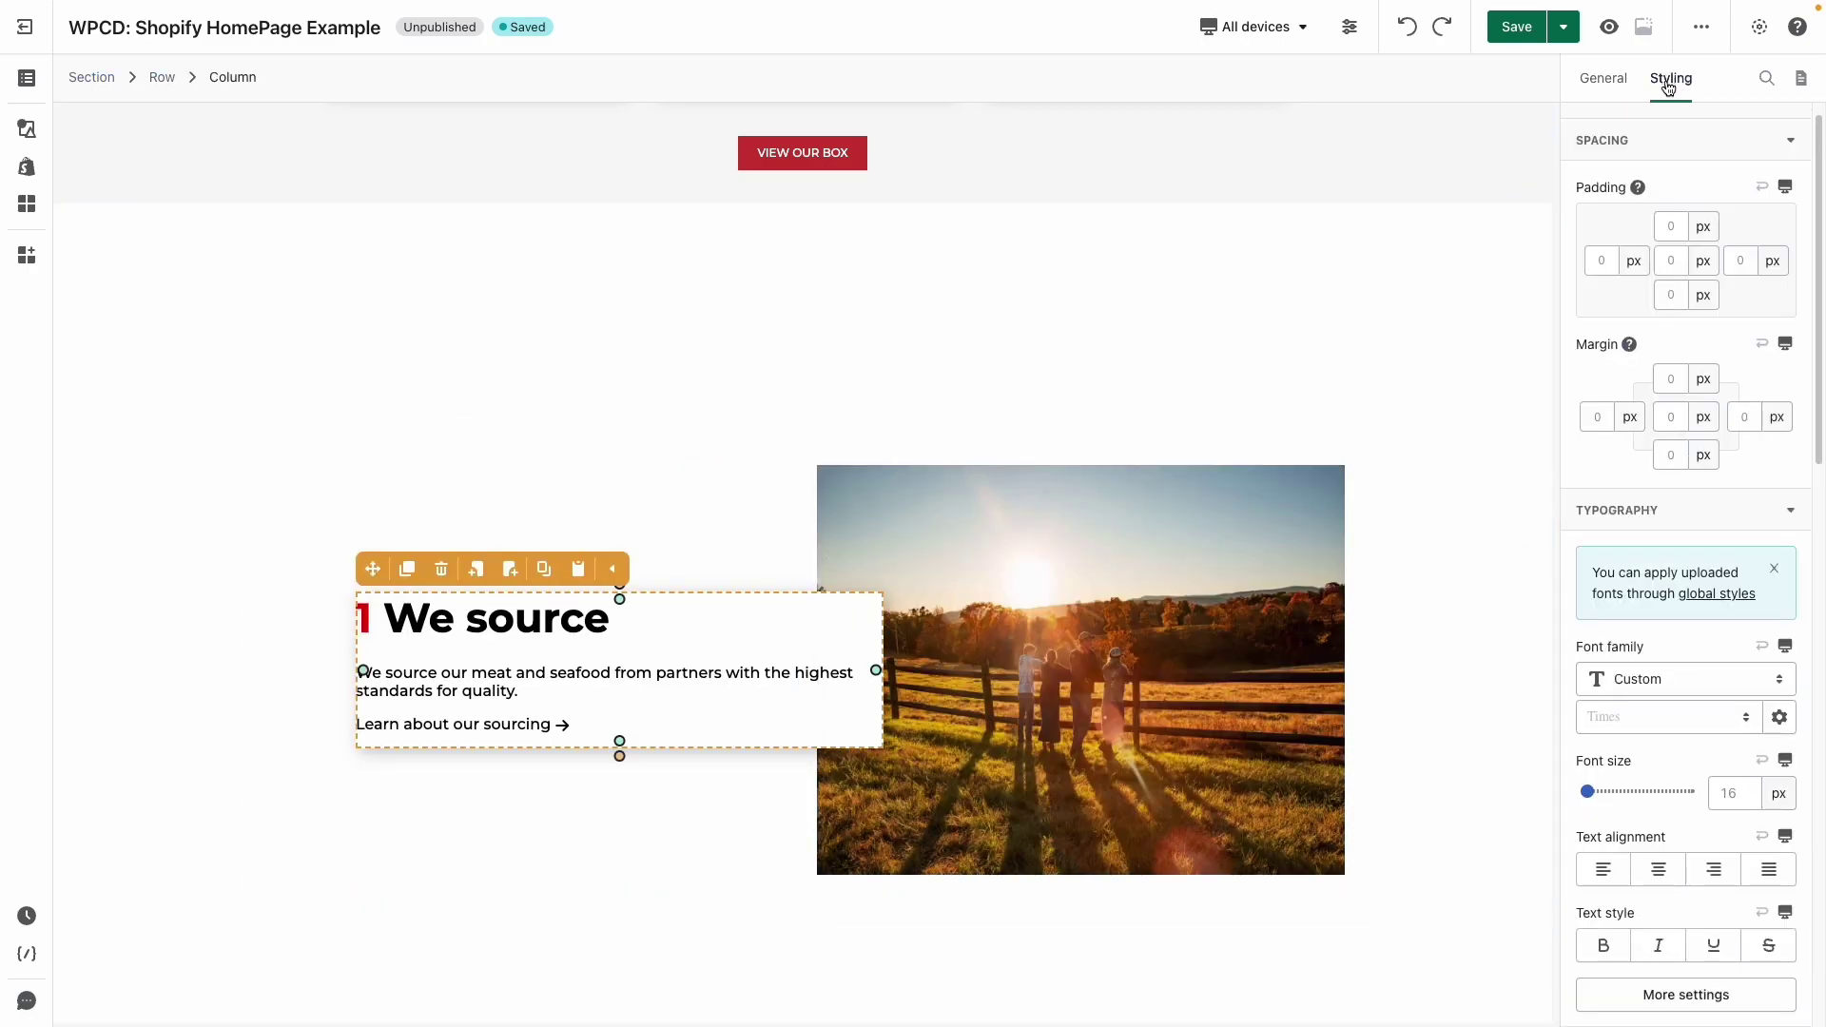
click(1688, 262)
click(1671, 261)
text(72)
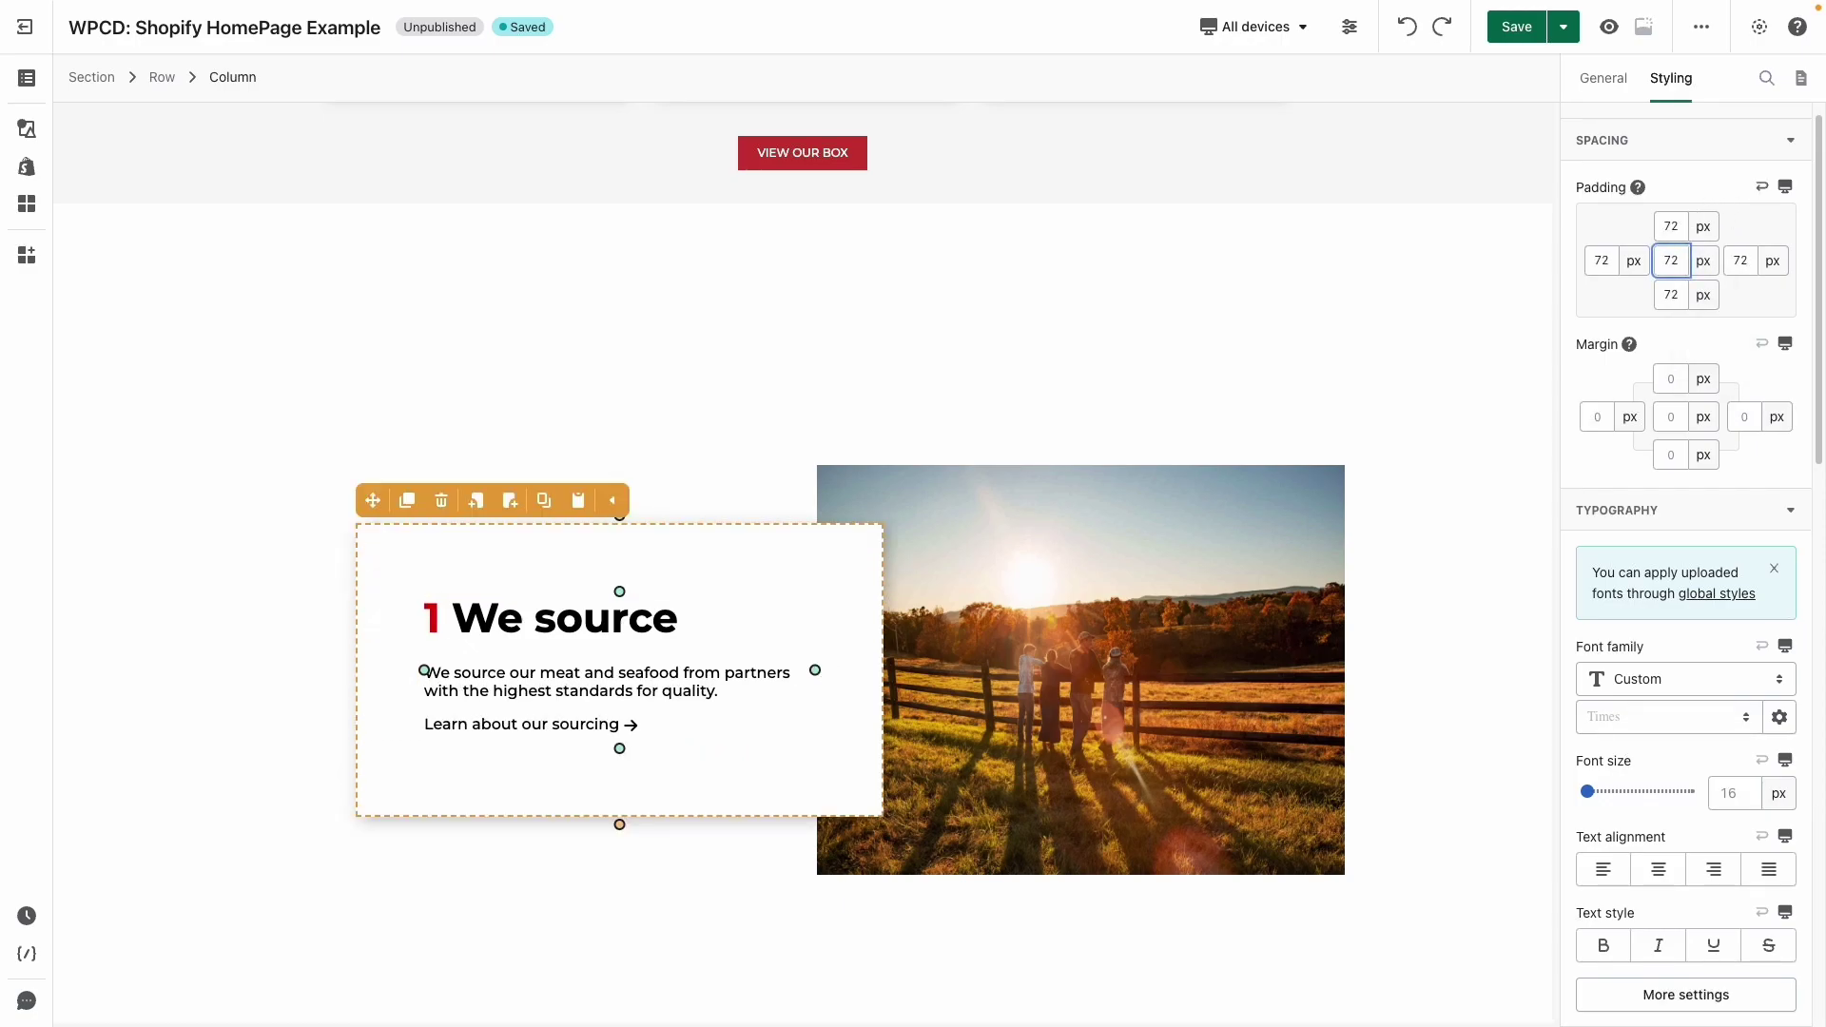
- Offset the second We source text column by -100 px and paste the layering CSS
scroll(1425, 621, down, 4)
click(1425, 620)
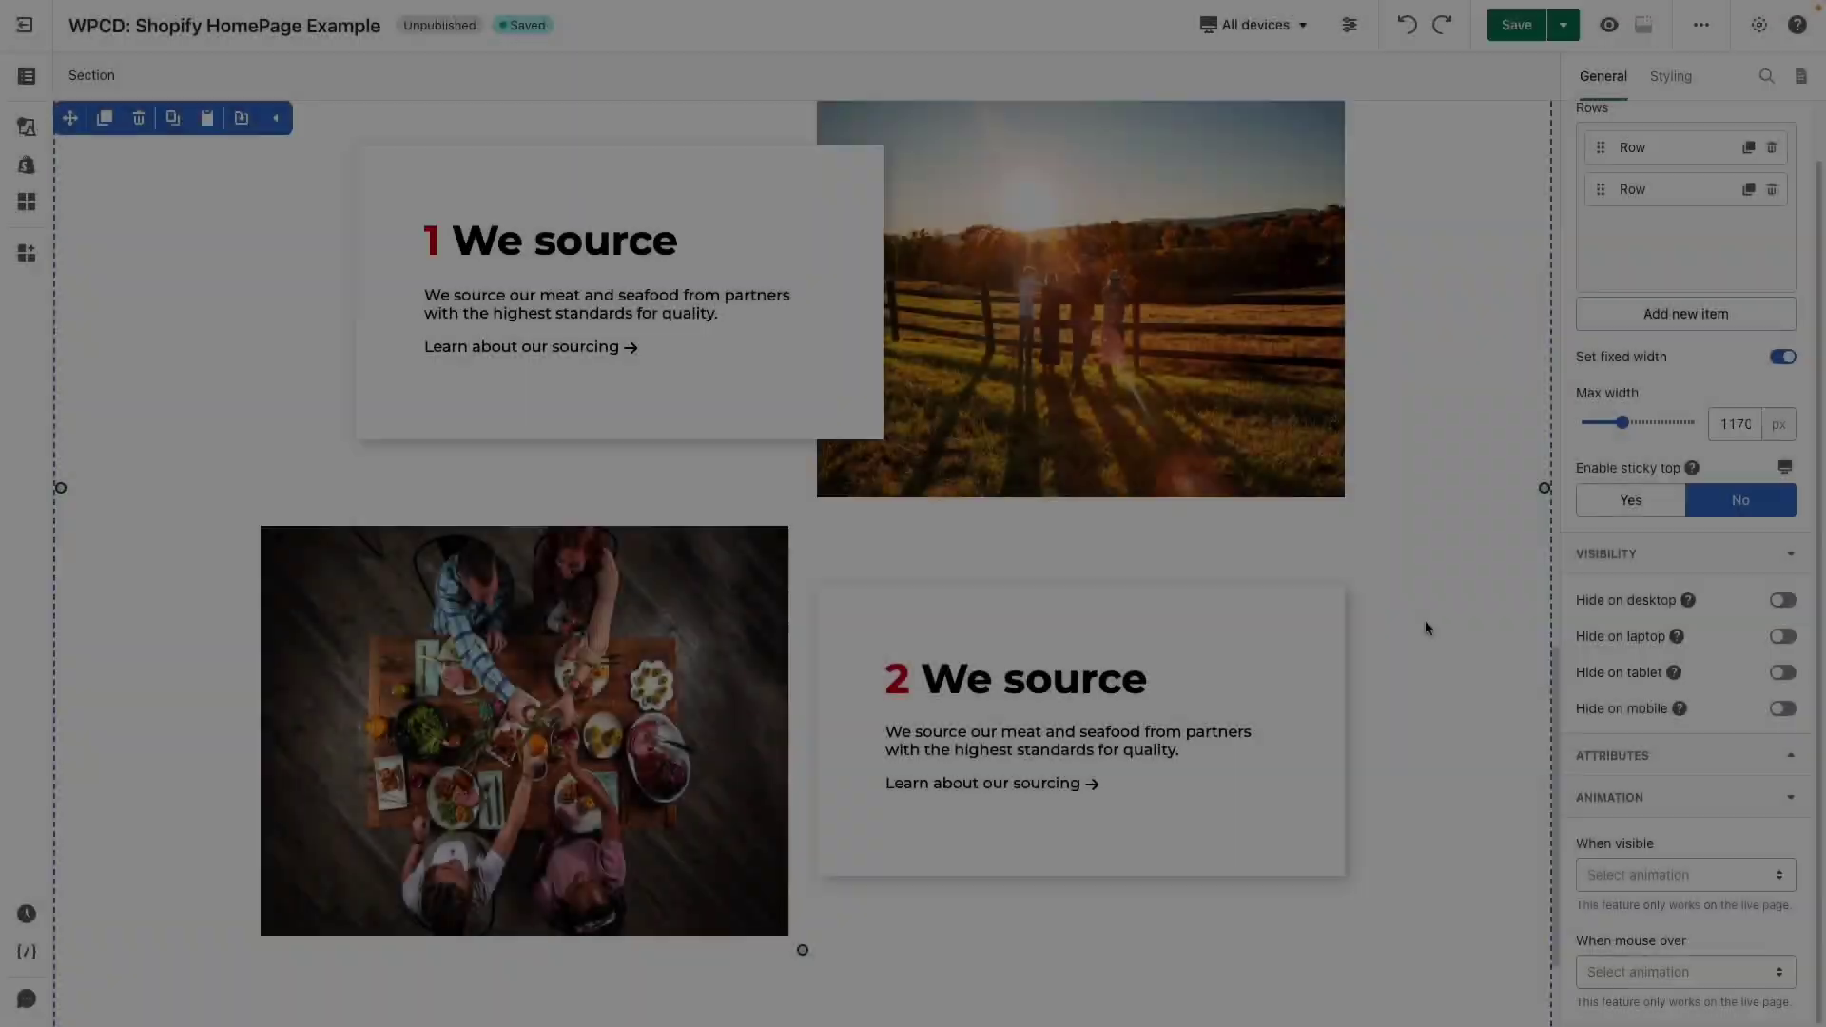
click(1296, 619)
click(1692, 72)
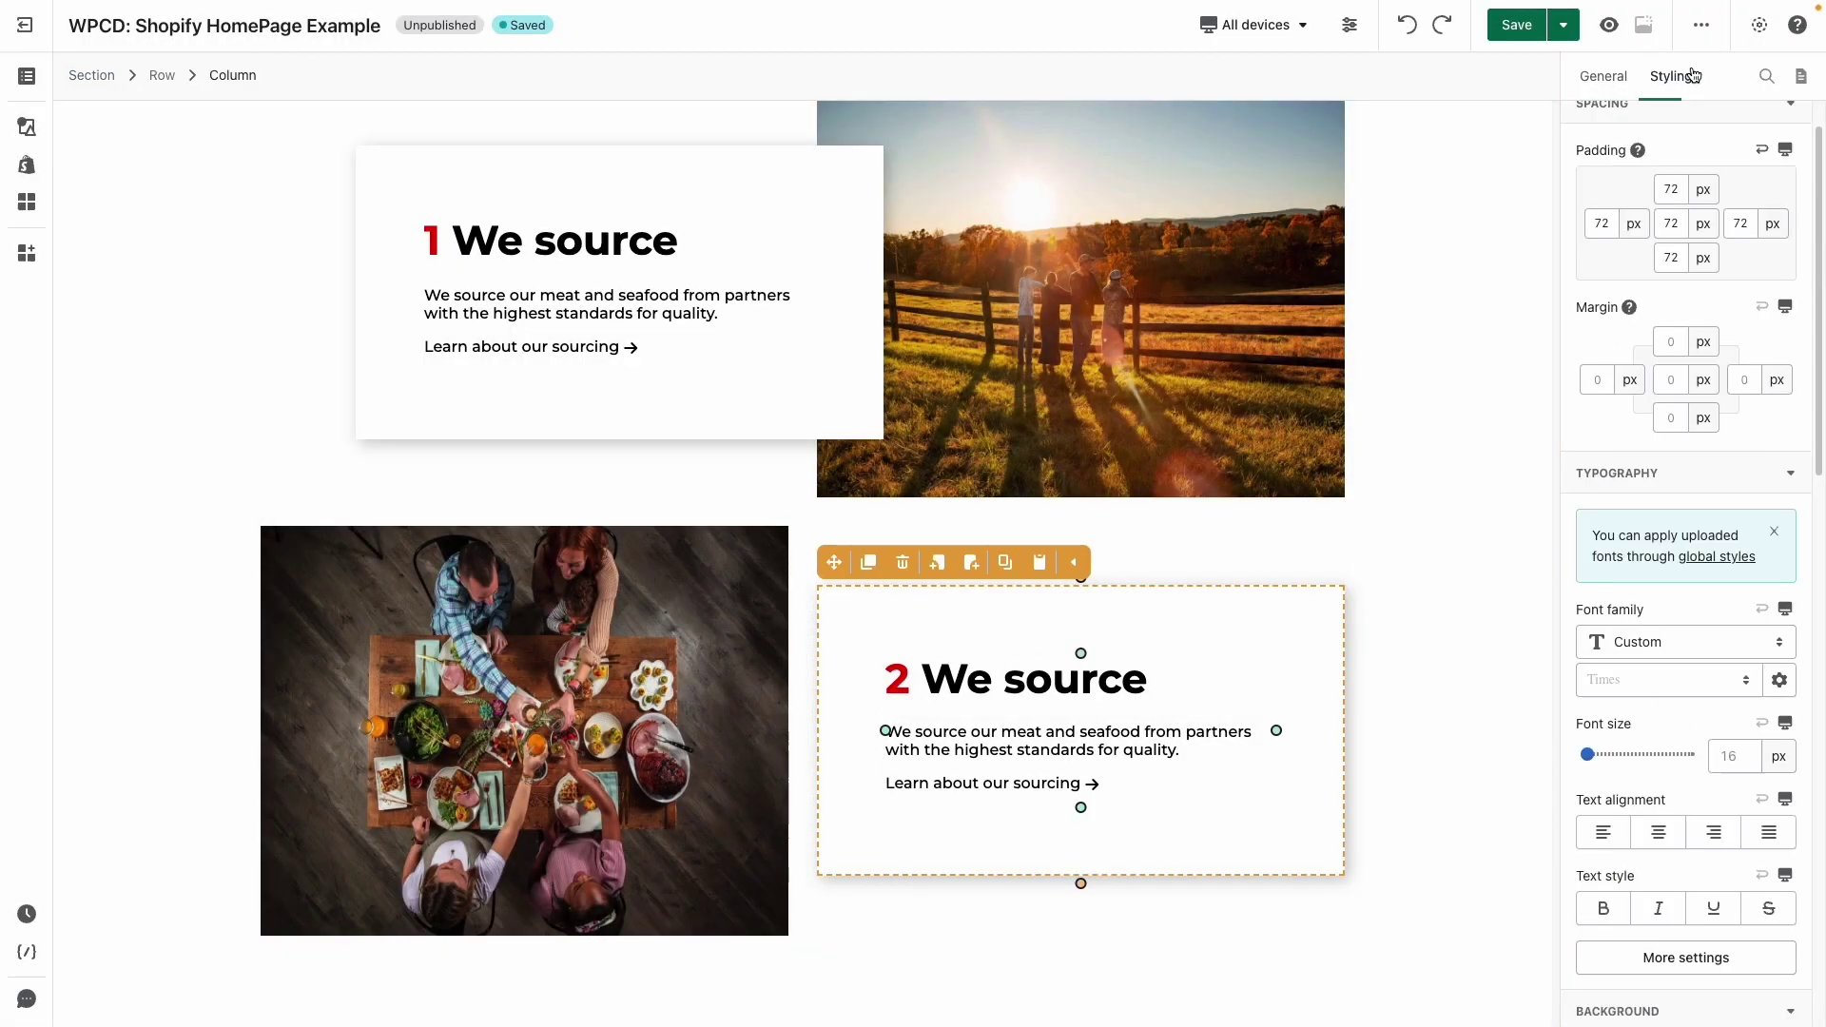
click(1600, 380)
text(-100)
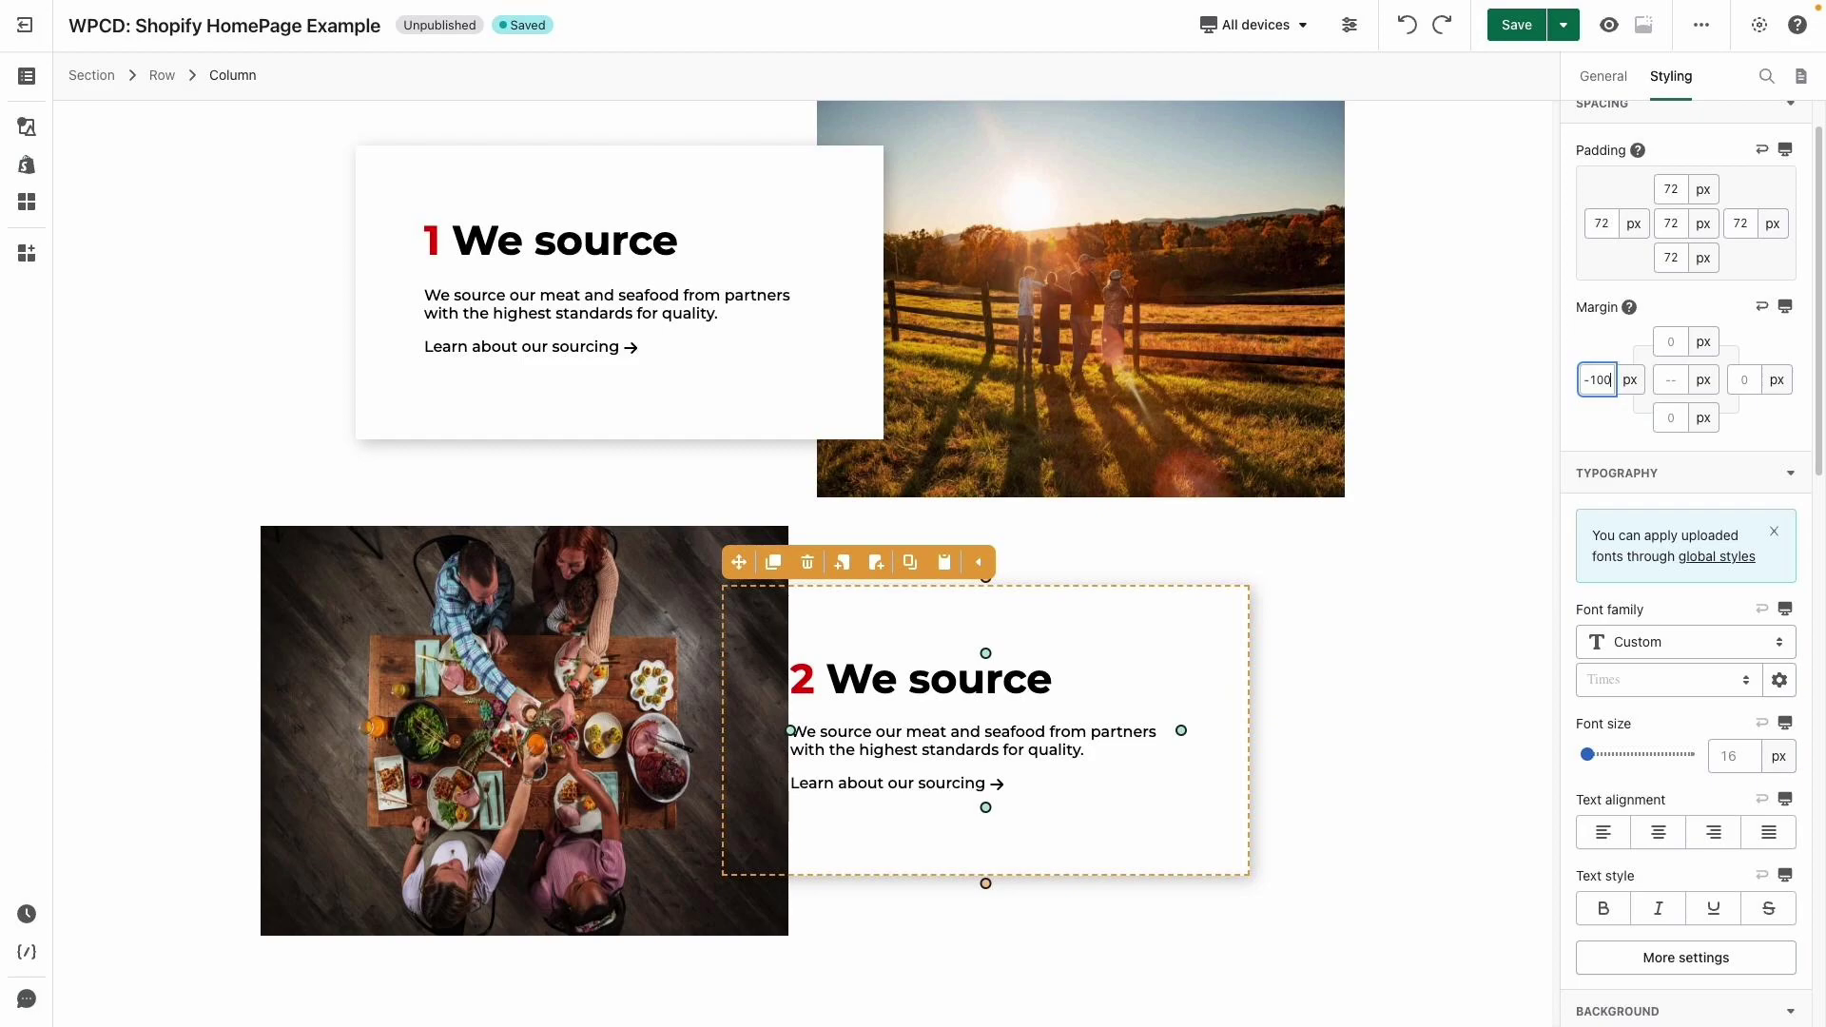
scroll(1675, 529, down, 10)
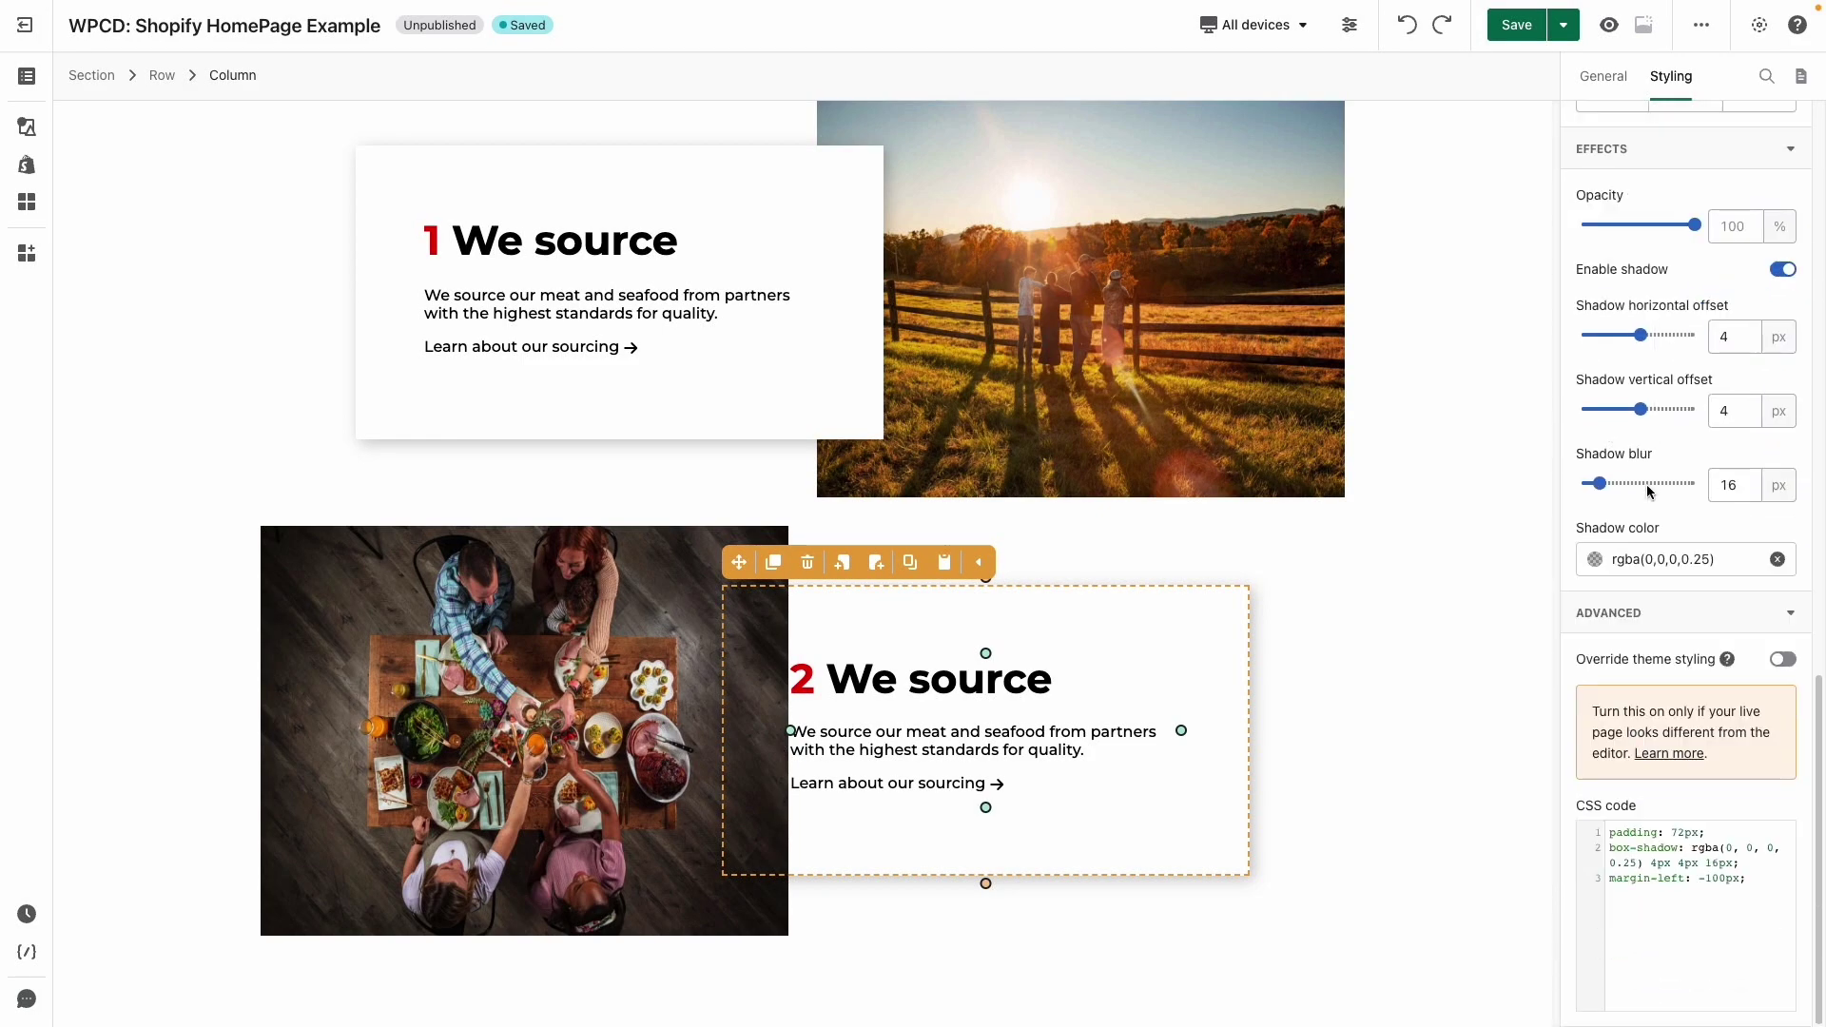
text(position: relative; z-index: 1;)
- Make the second text box background solid white
scroll(1693, 571, up, 7)
click(1674, 402)
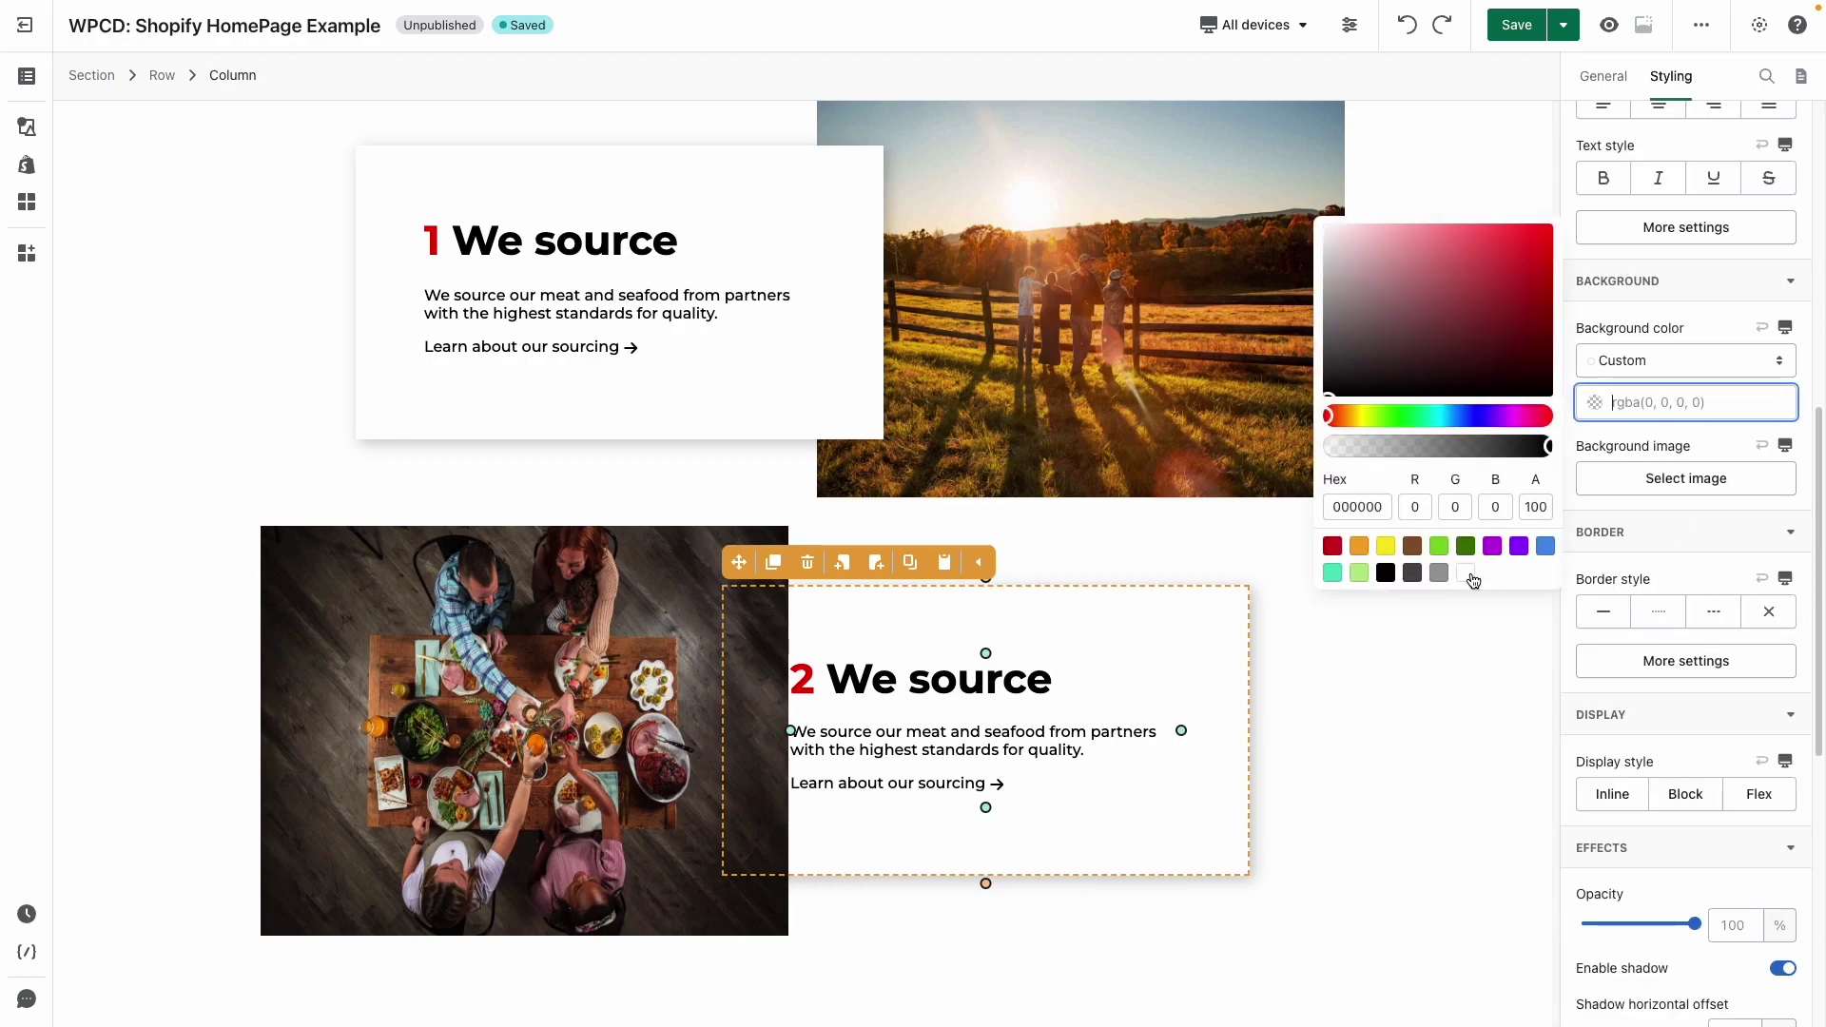
click(1468, 575)
click(1396, 690)
scroll(1395, 690, up, 1)
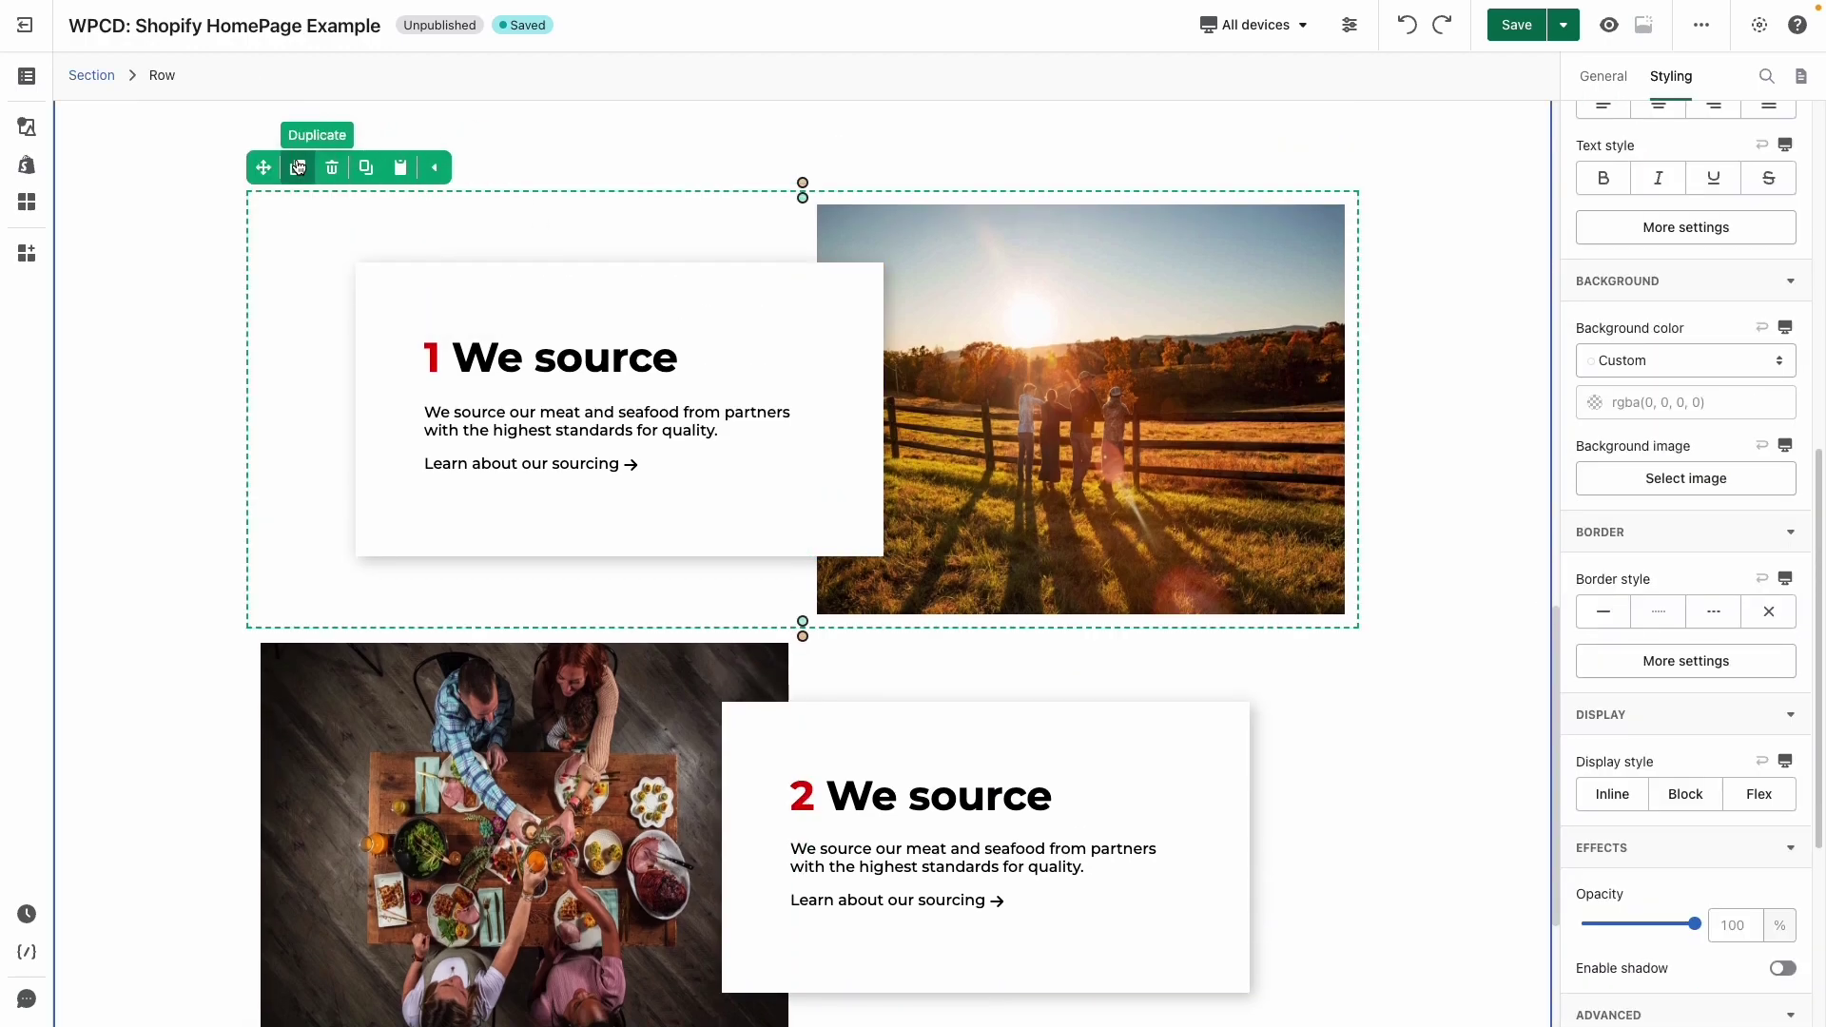
- Duplicate the first row below the second and retitle it '3 We source' with a red 3
click(297, 168)
drag(355, 684, 464, 778)
click(475, 685)
click(1604, 76)
click(1674, 308)
key(BackSpace)
key(BackSpace)
key(BackSpace)
key(BackSpace)
key(BackSpace)
key(BackSpace)
key(BackSpace)
key(BackSpace)
key(BackSpace)
key(BackSpace)
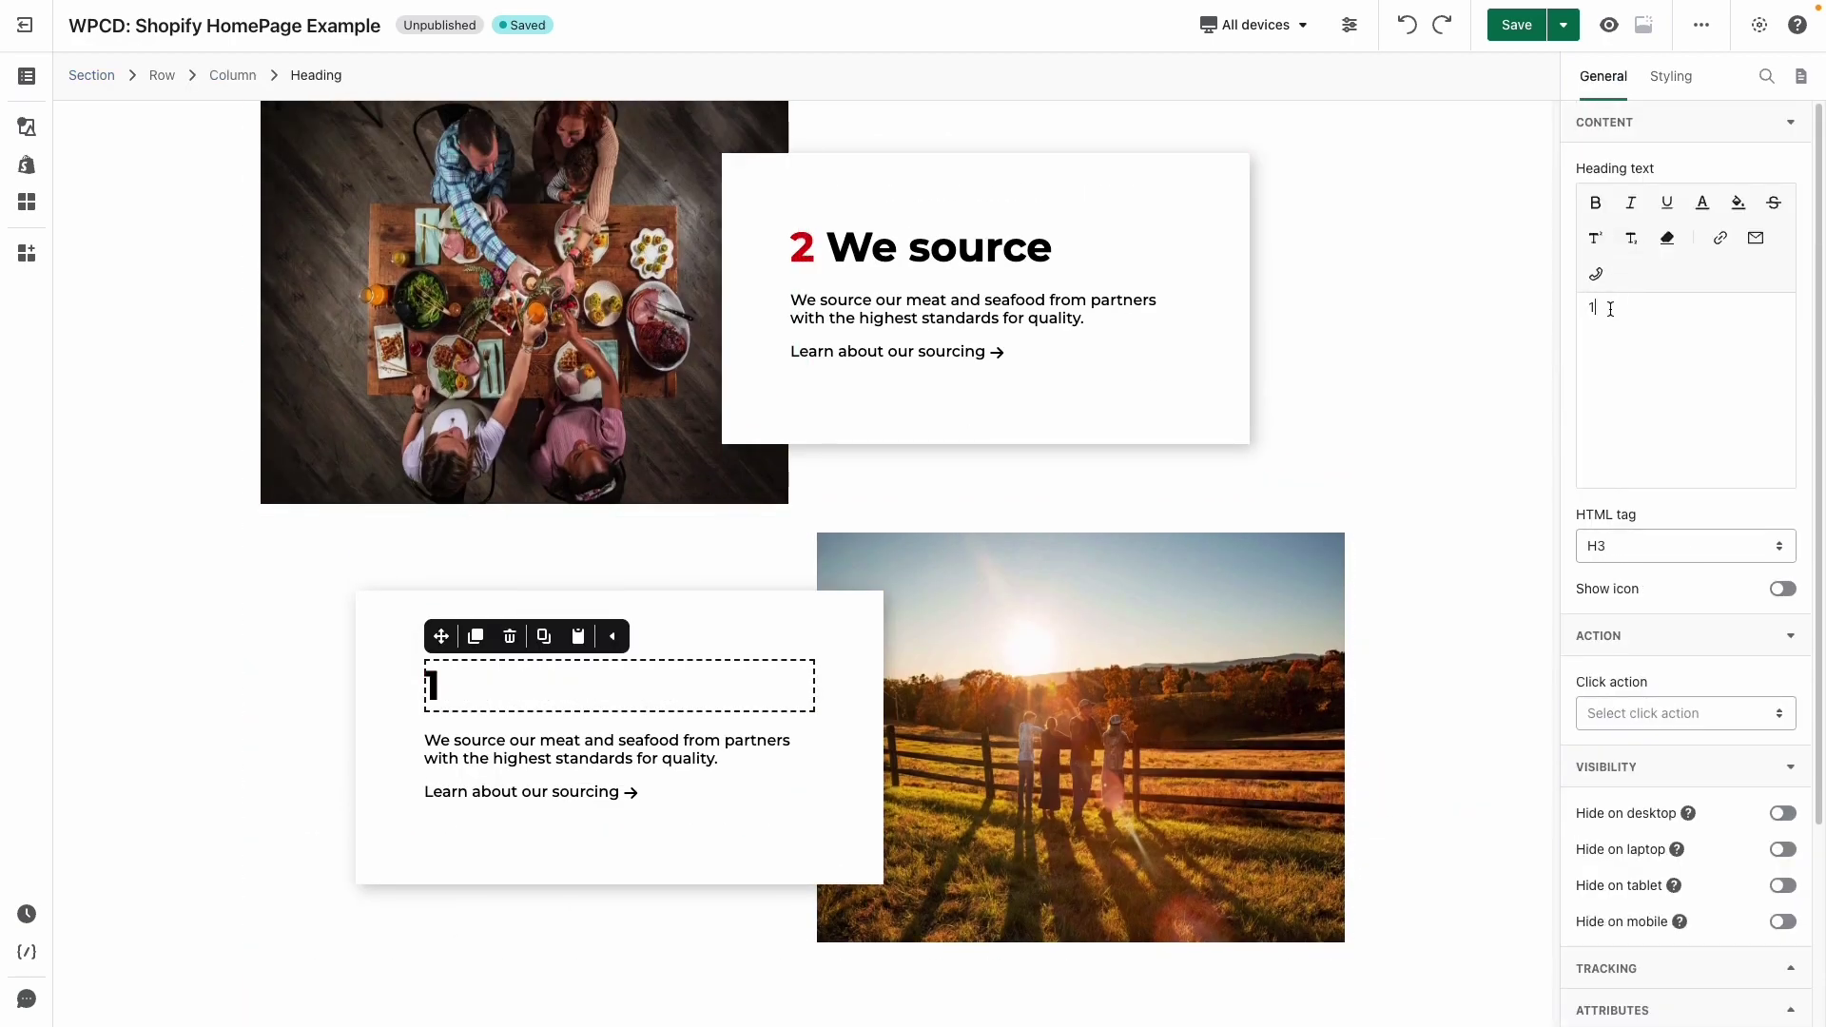
key(BackSpace)
text(3 We source)
double_click(1591, 307)
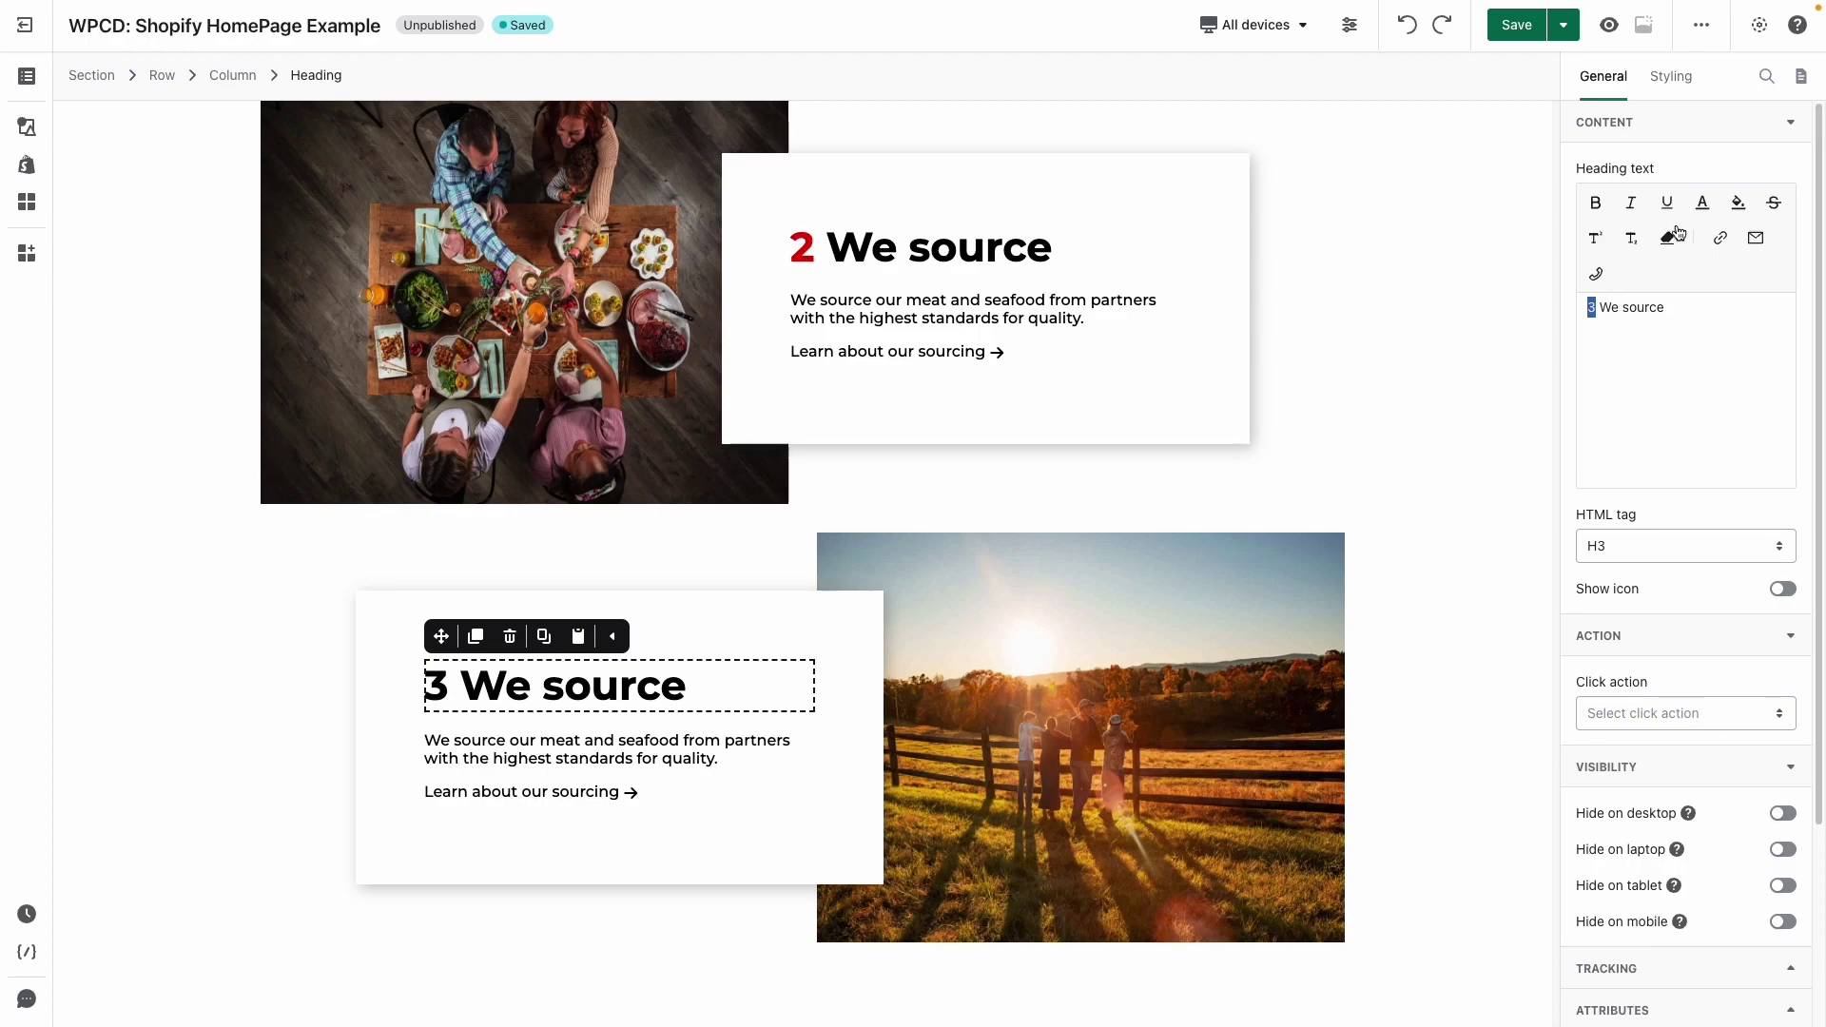
click(1703, 202)
click(1558, 140)
- Replace the third row's photo with the woman opening her front door
click(1196, 621)
click(1604, 321)
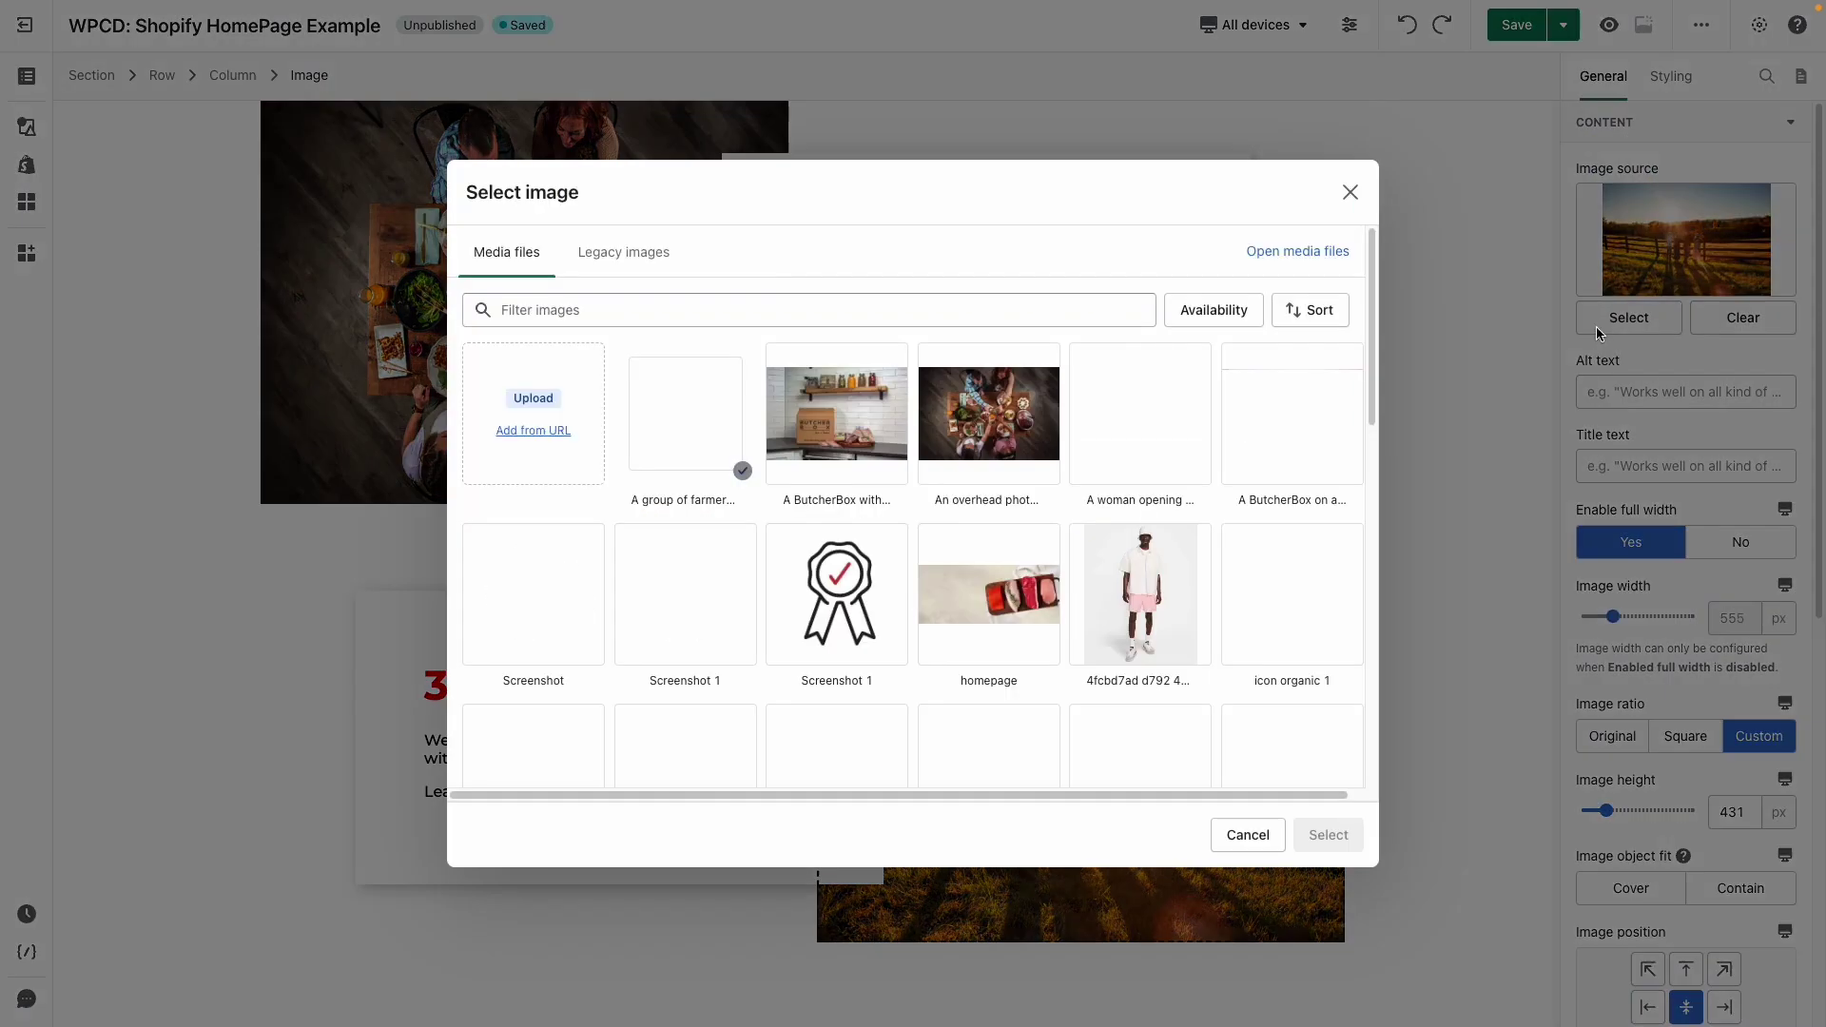
click(1141, 414)
click(1329, 835)
click(1493, 603)
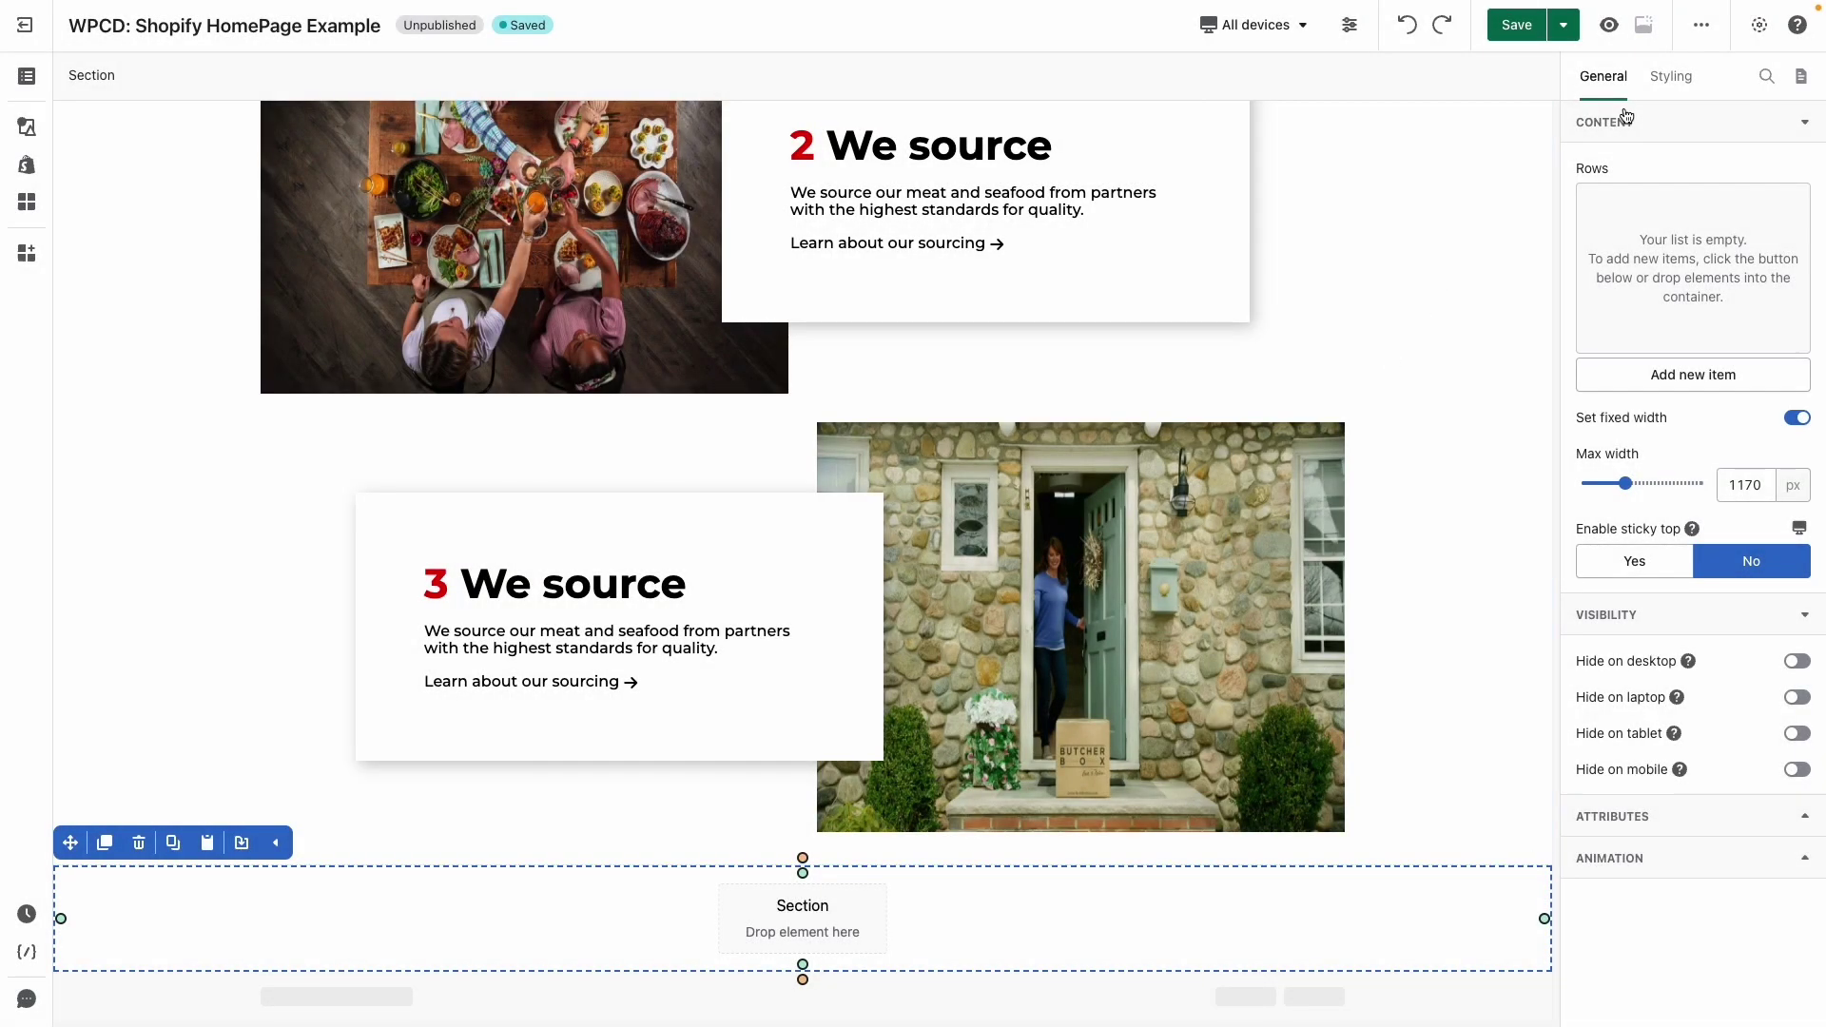
- Add a new section with the ButcherBox box photo as its background image
click(1671, 77)
scroll(1612, 658, down, 5)
scroll(1617, 676, down, 4)
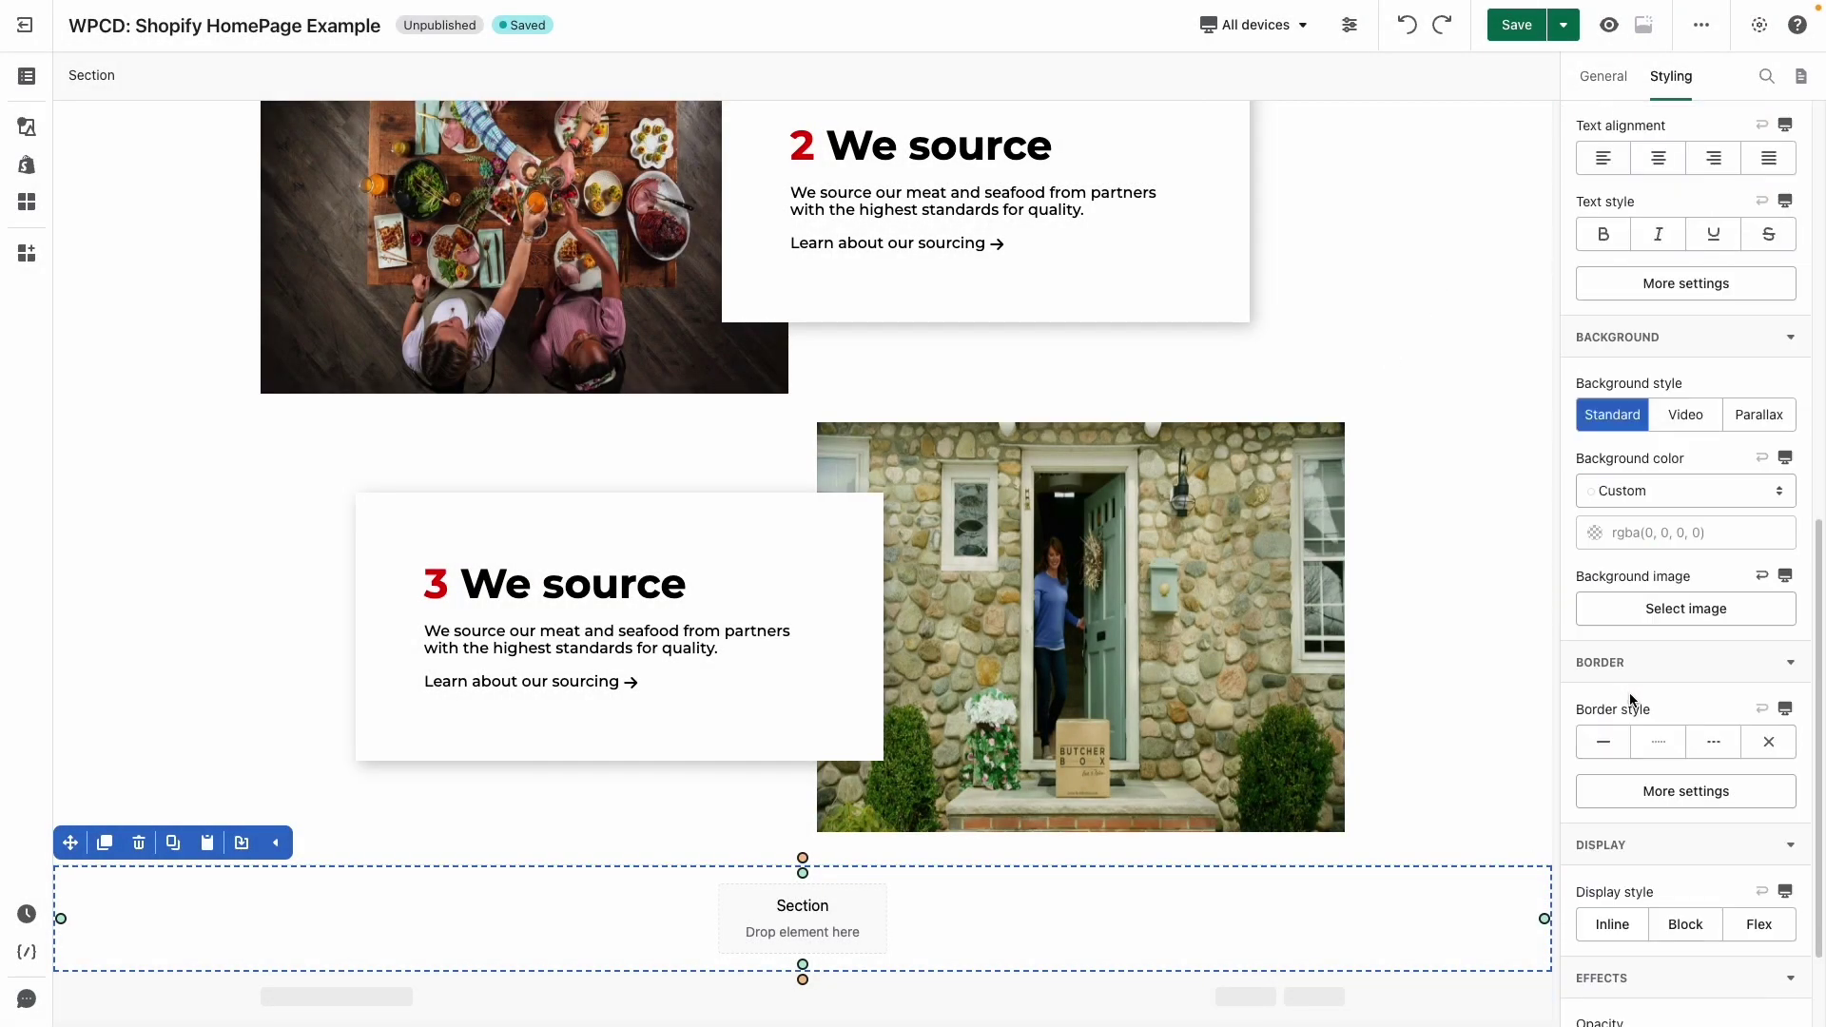
click(1687, 609)
click(1292, 414)
click(1328, 834)
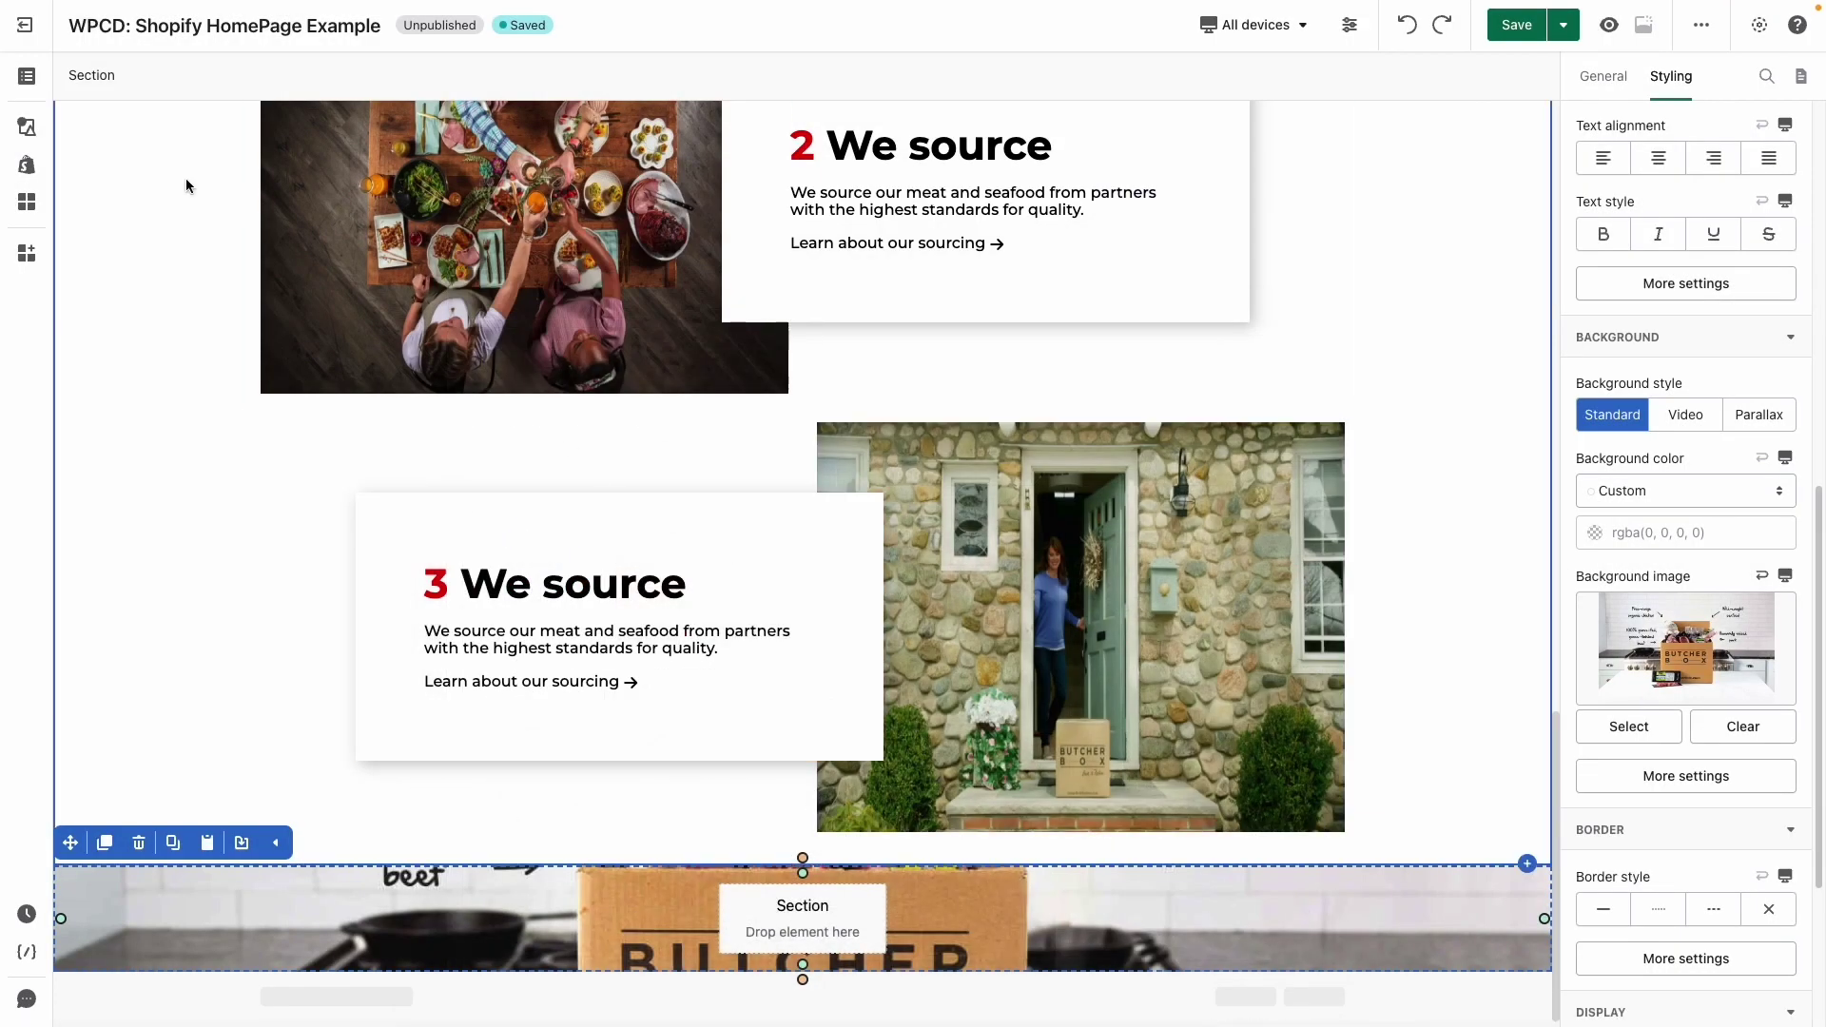
- Drop a button into the section and set its padding to 860 px top, 40 px bottom
click(27, 127)
mouse_move(111, 509)
drag(356, 237, 844, 900)
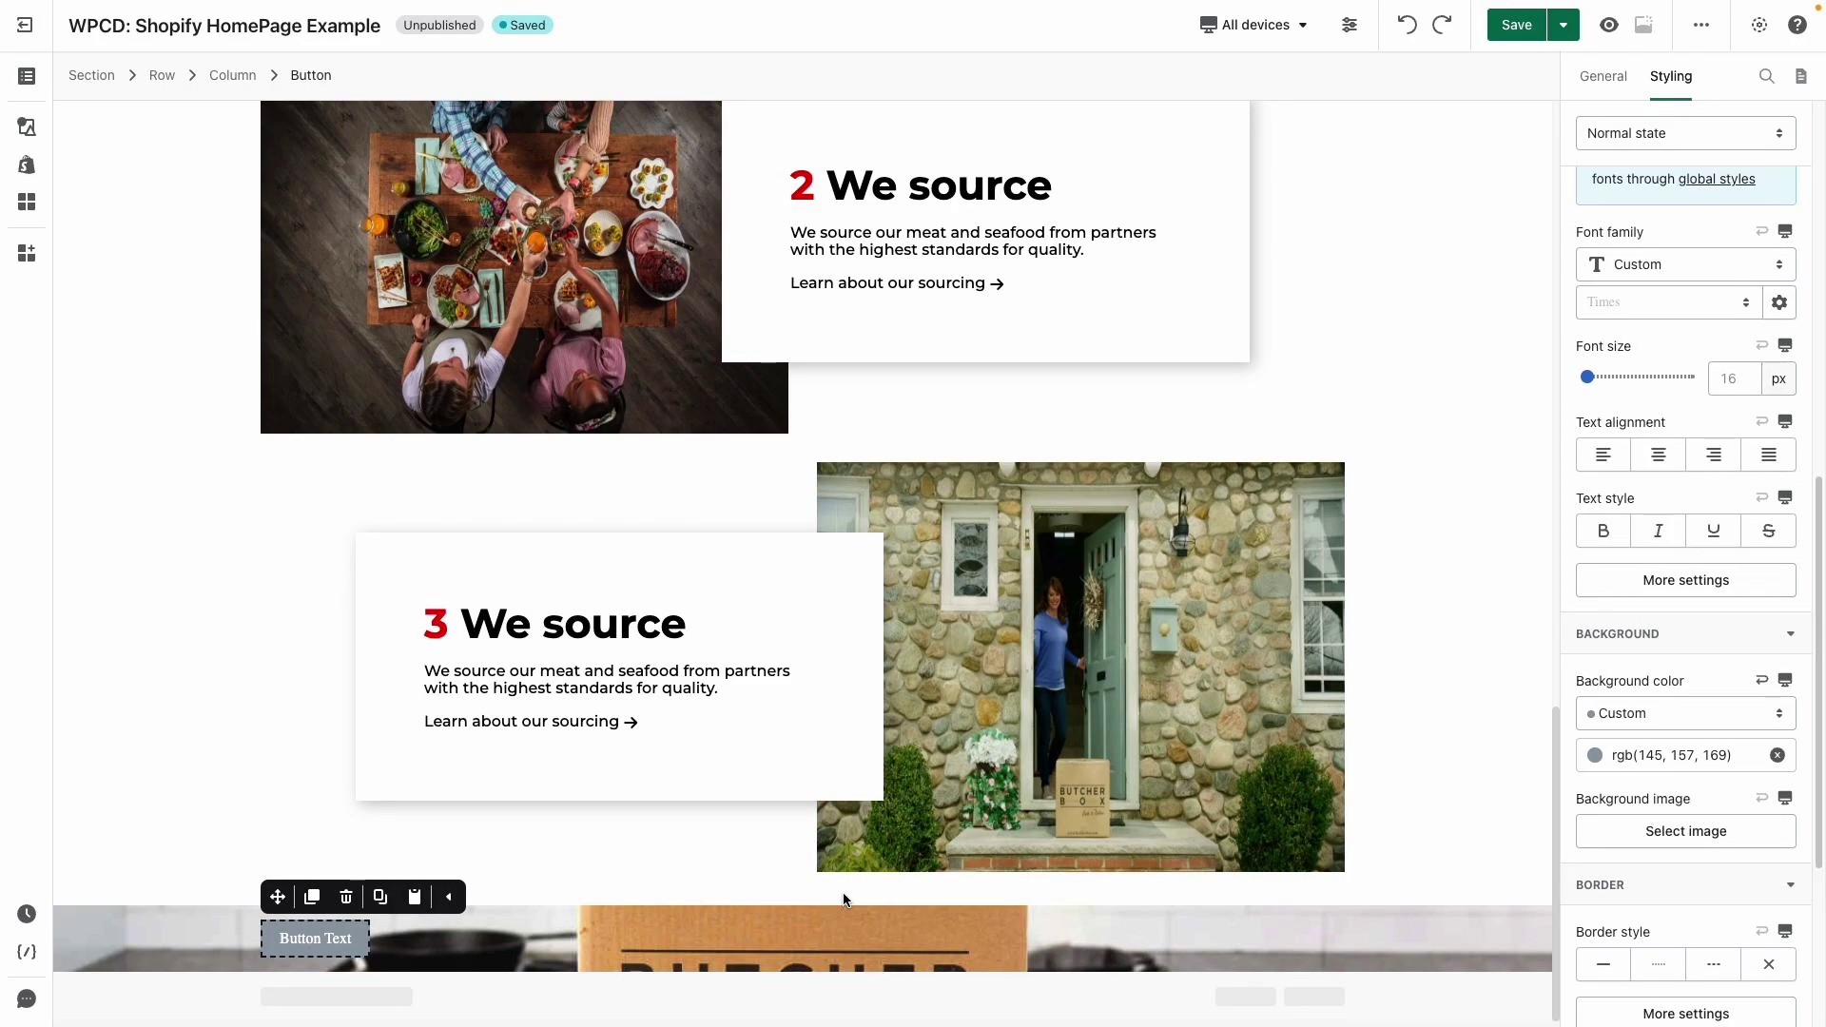
scroll(1626, 510, up, 8)
click(1417, 929)
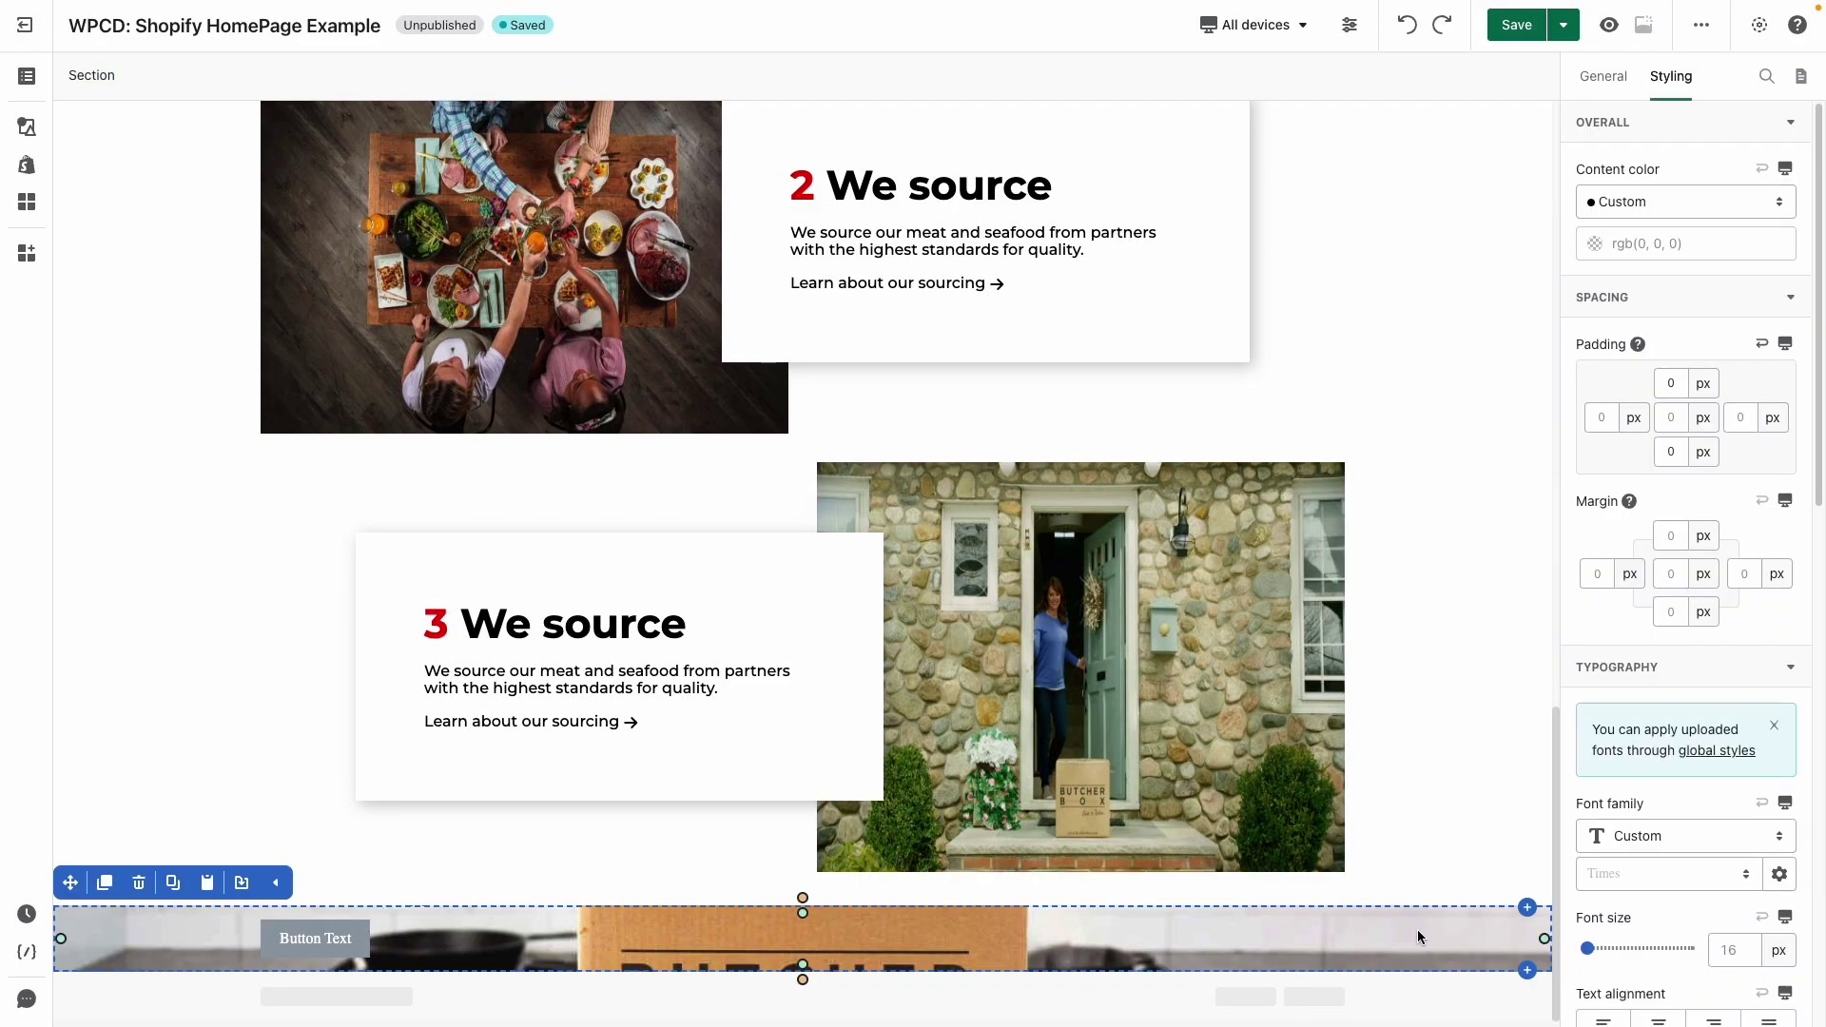
click(1671, 384)
text(860)
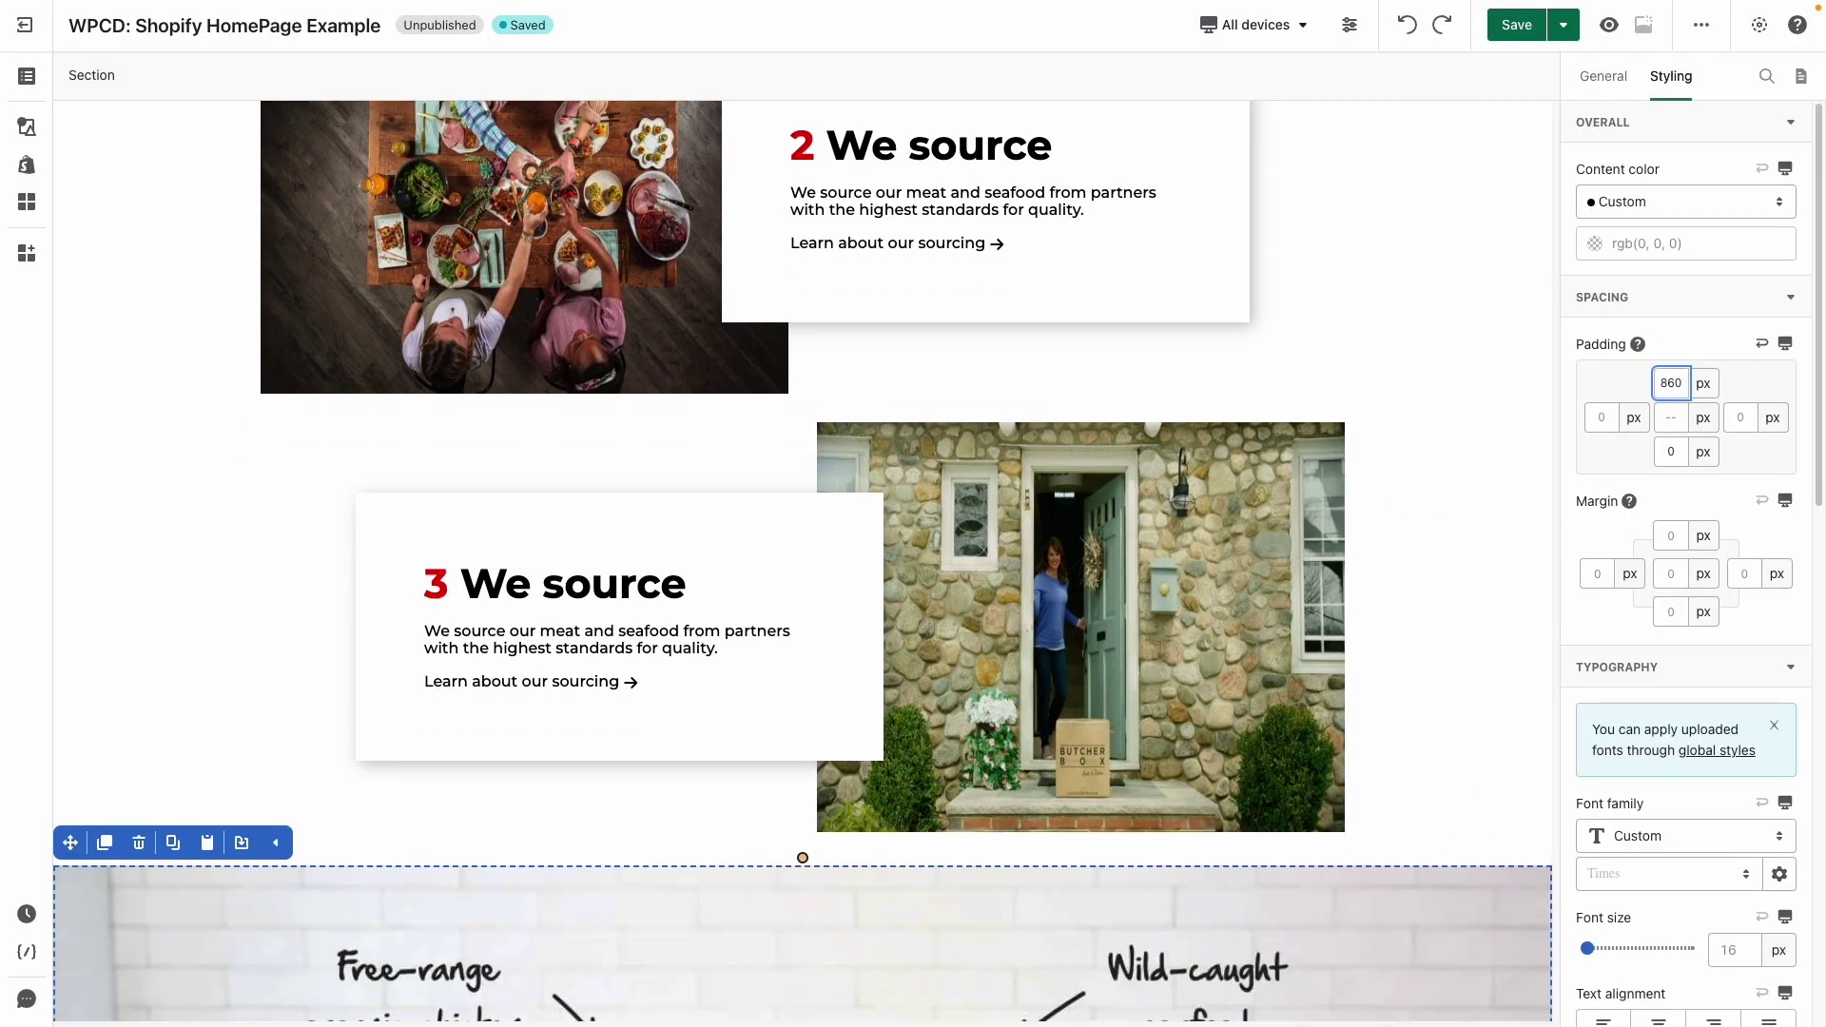
click(1671, 452)
text(40)
- Centre the button and change its label to 'VIEW OUR BOX'
scroll(1472, 581, down, 8)
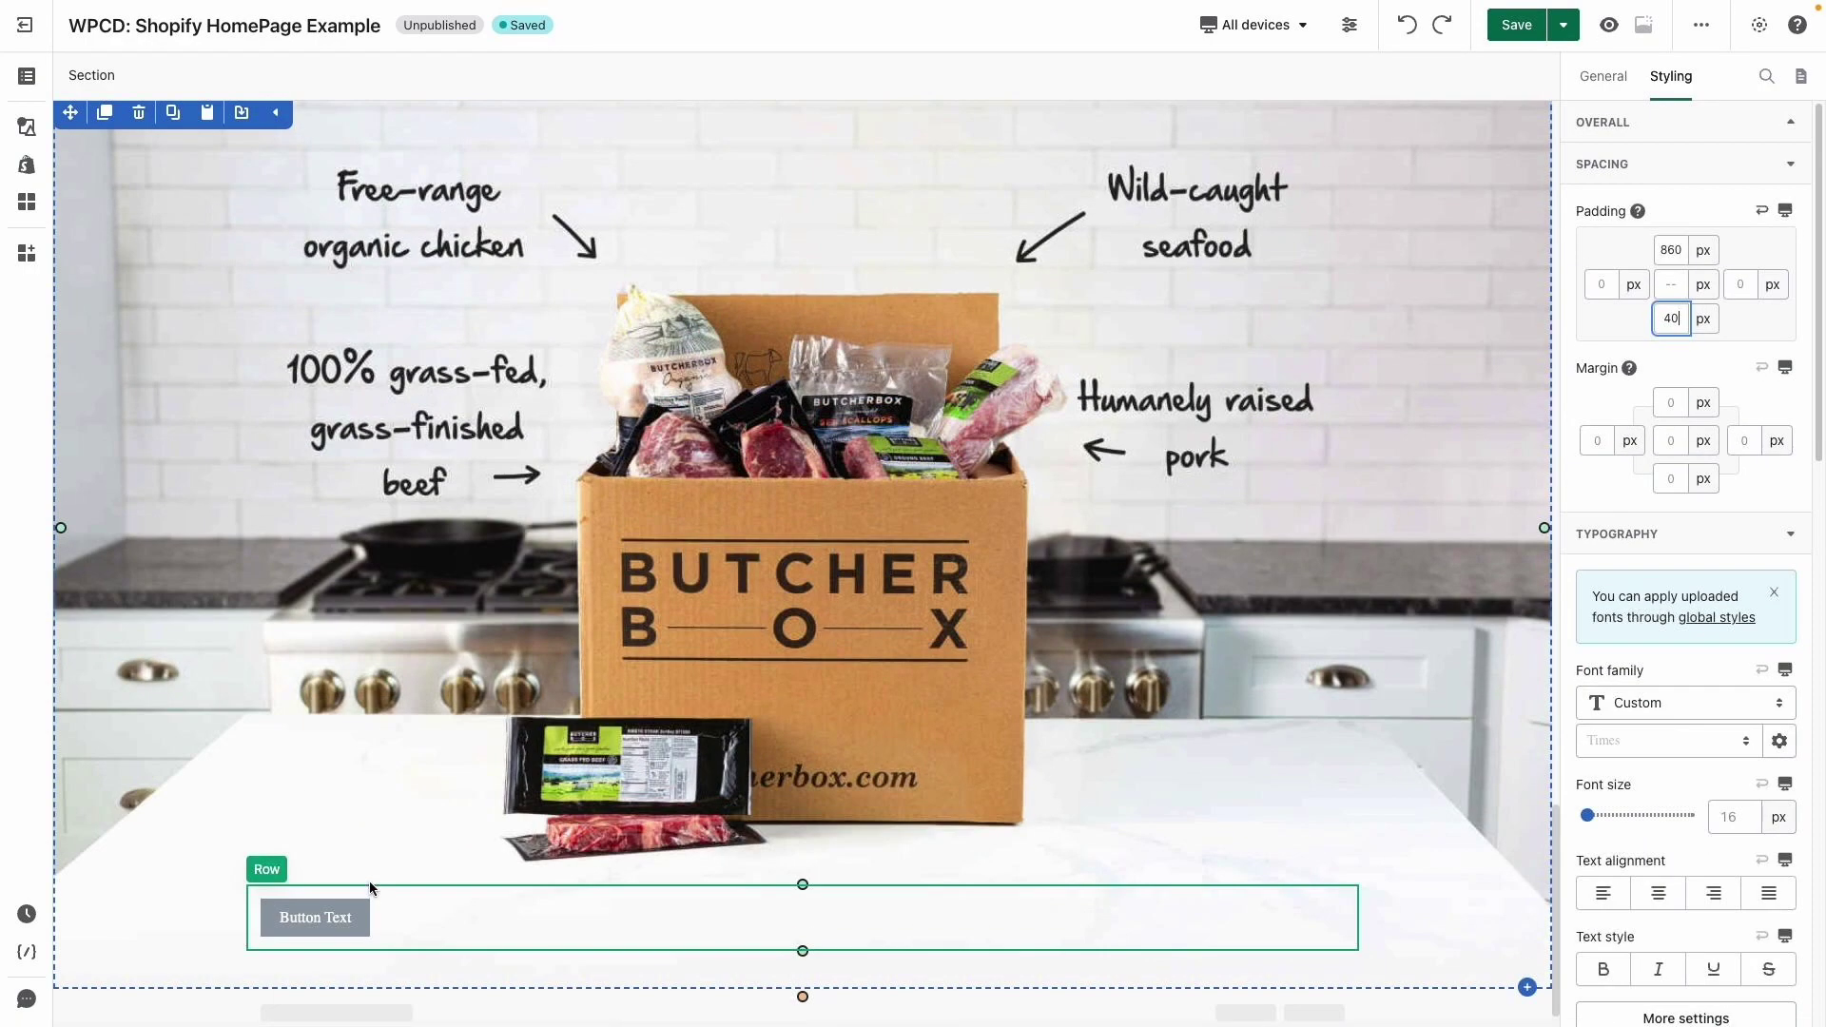
click(459, 927)
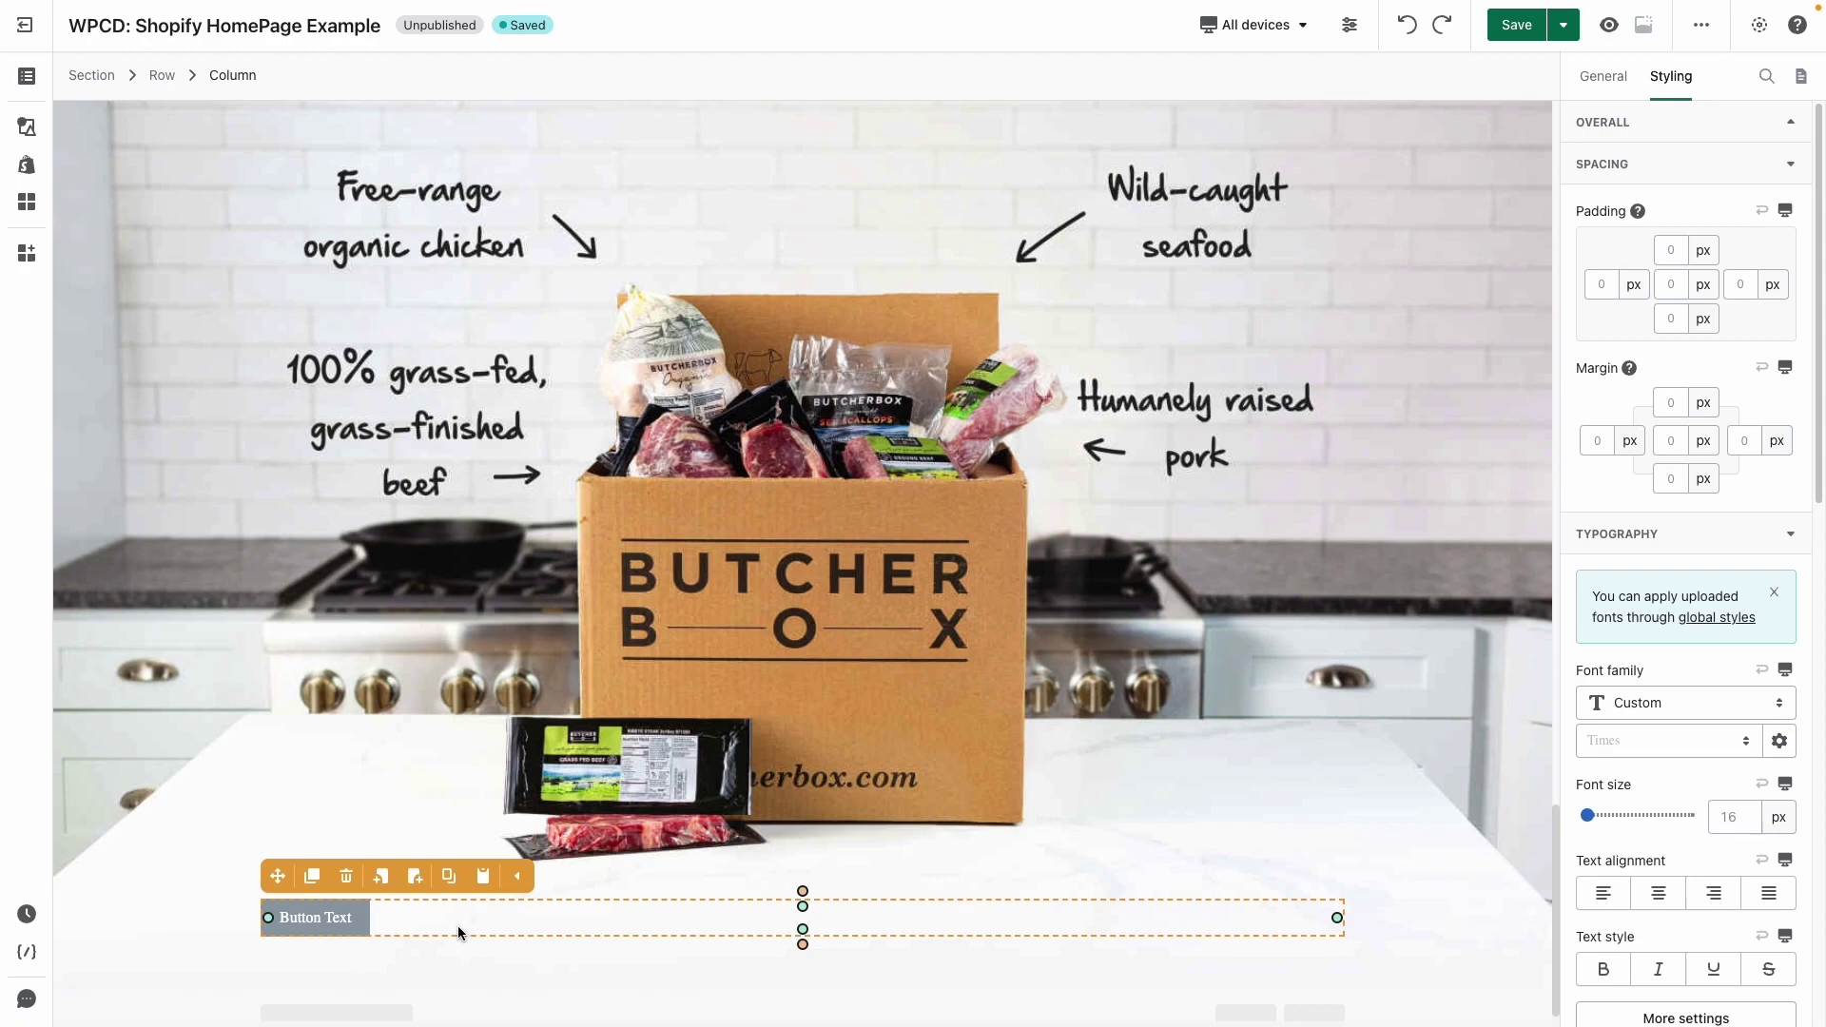
click(1660, 894)
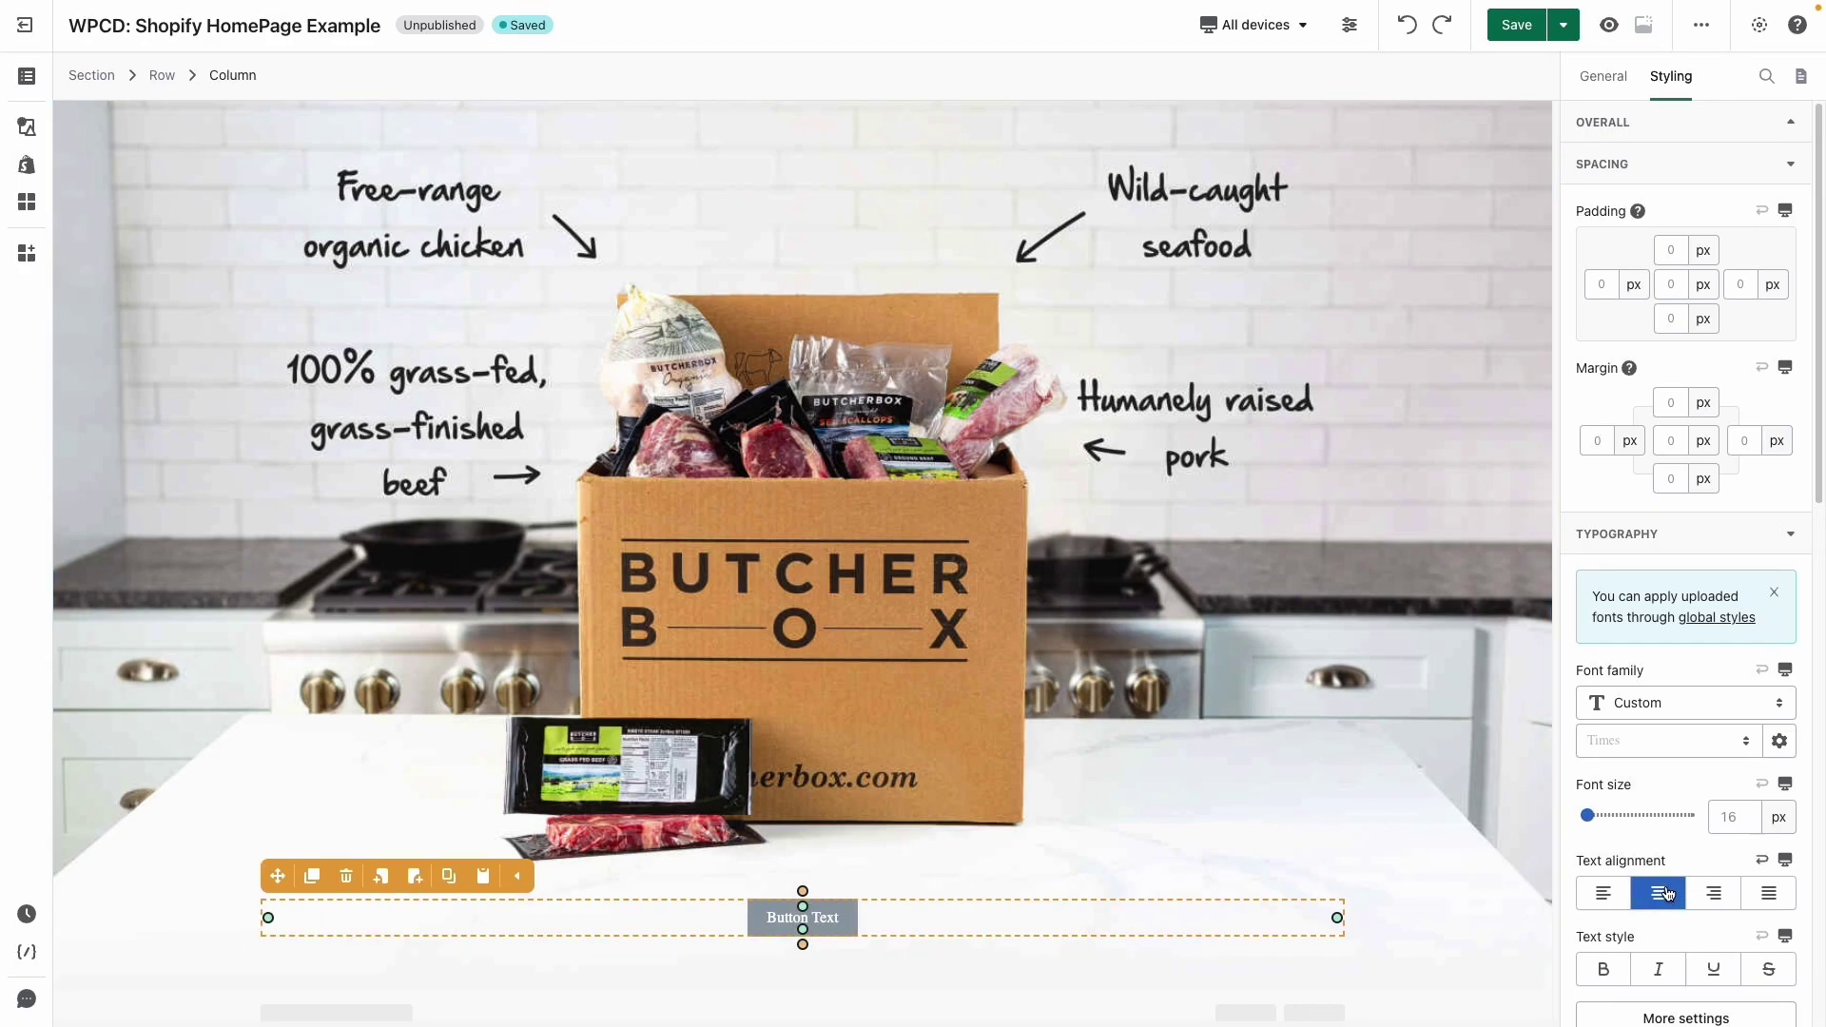
click(1469, 740)
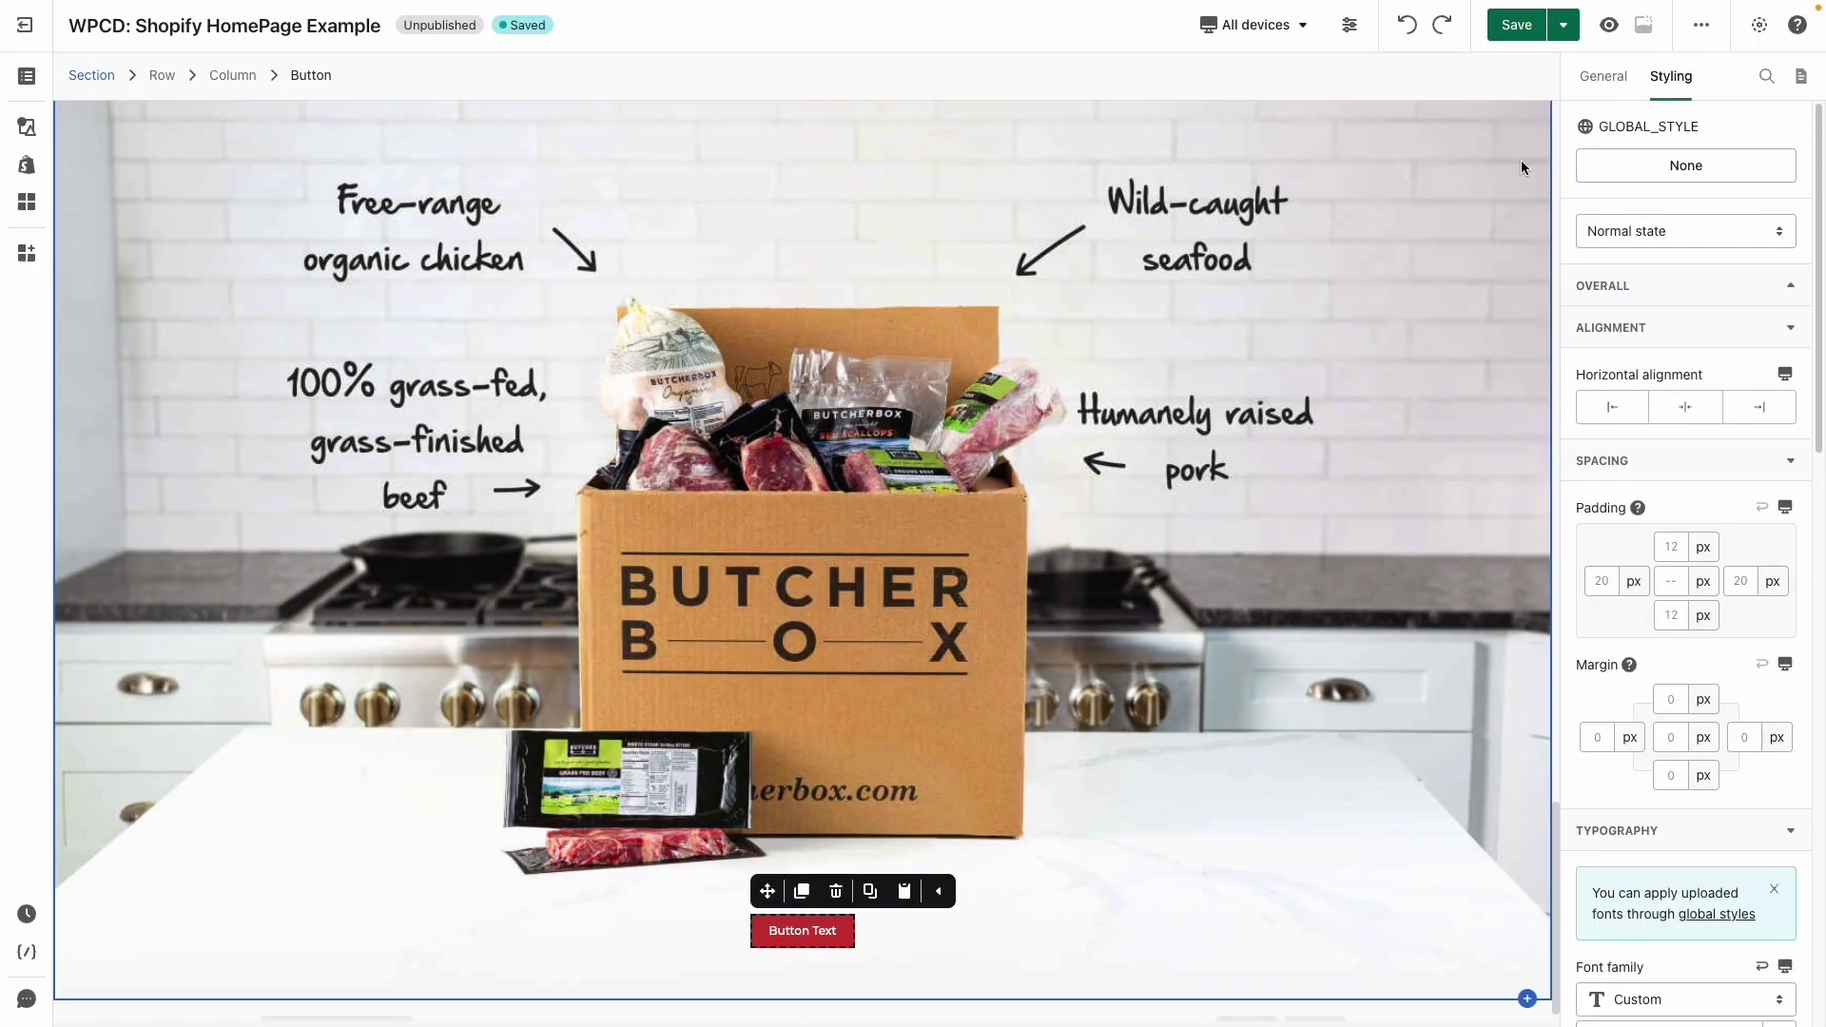
click(1604, 76)
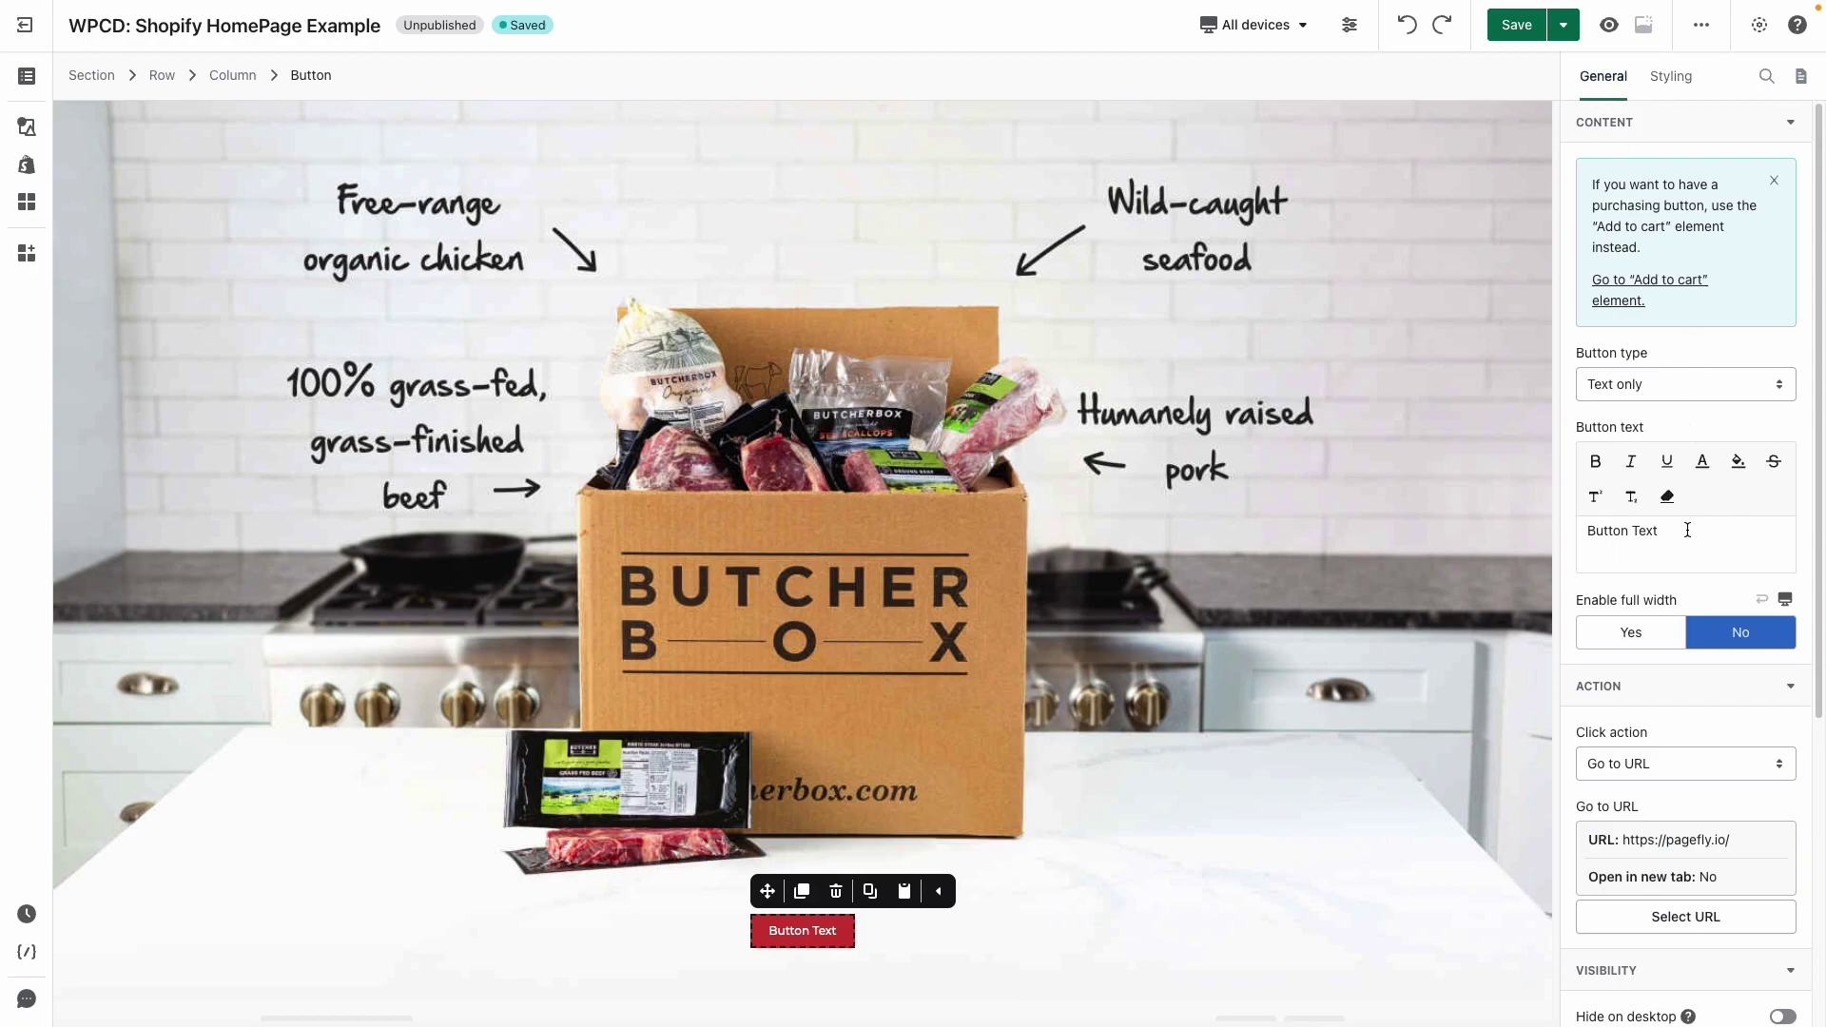
drag(1660, 531, 1556, 540)
text(VIEW OUR BOX)
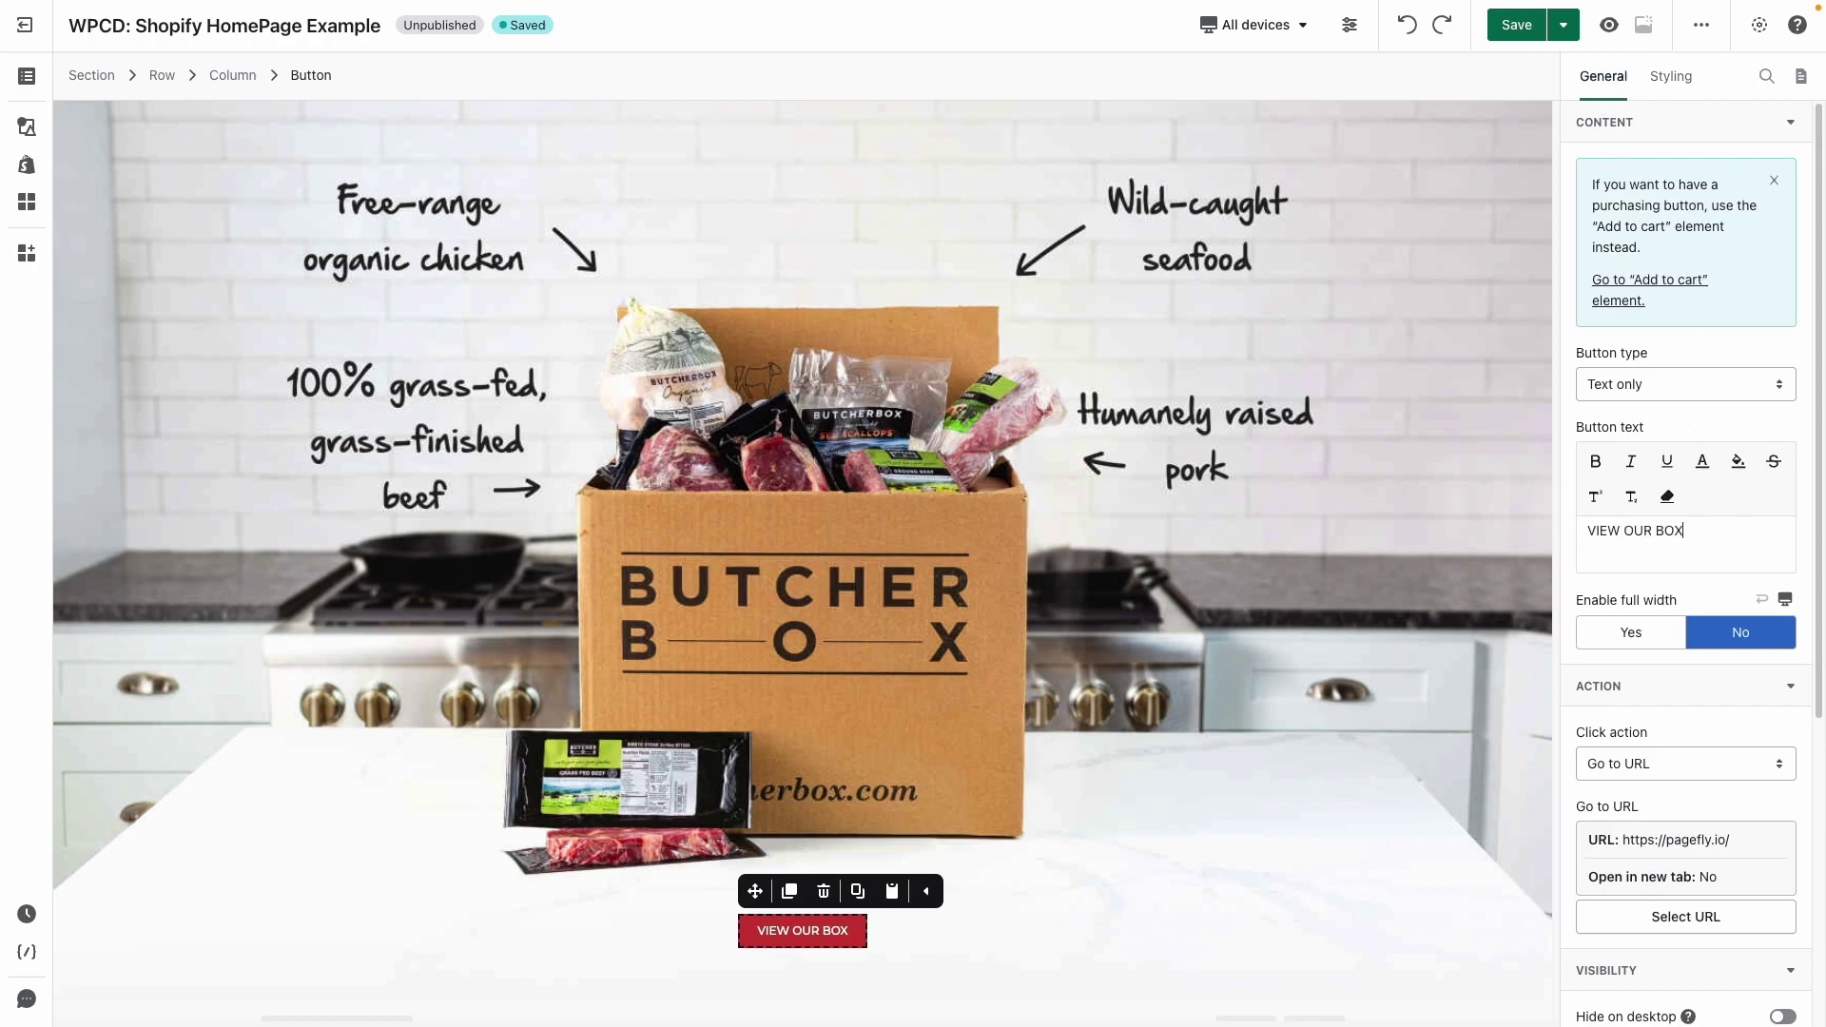
click(1408, 741)
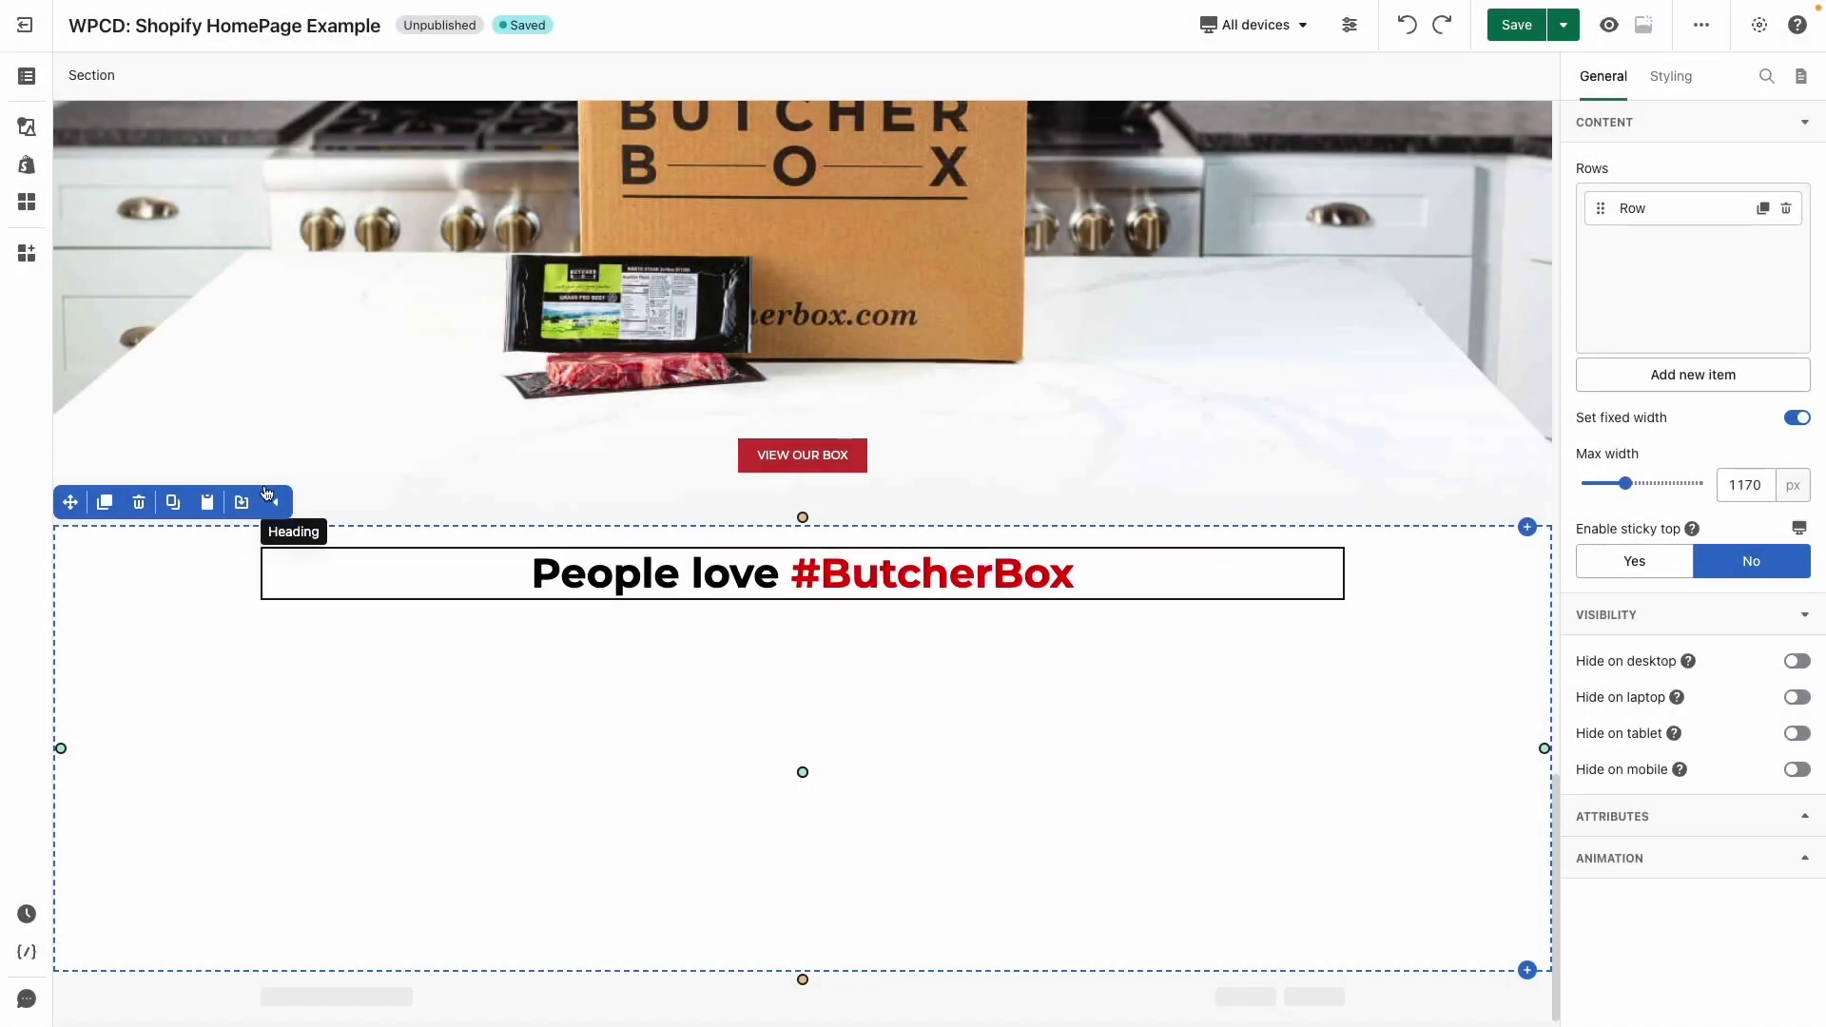
- Search elements for 'inst' and place an Instagram feed below the People love #ButcherBox heading
click(27, 76)
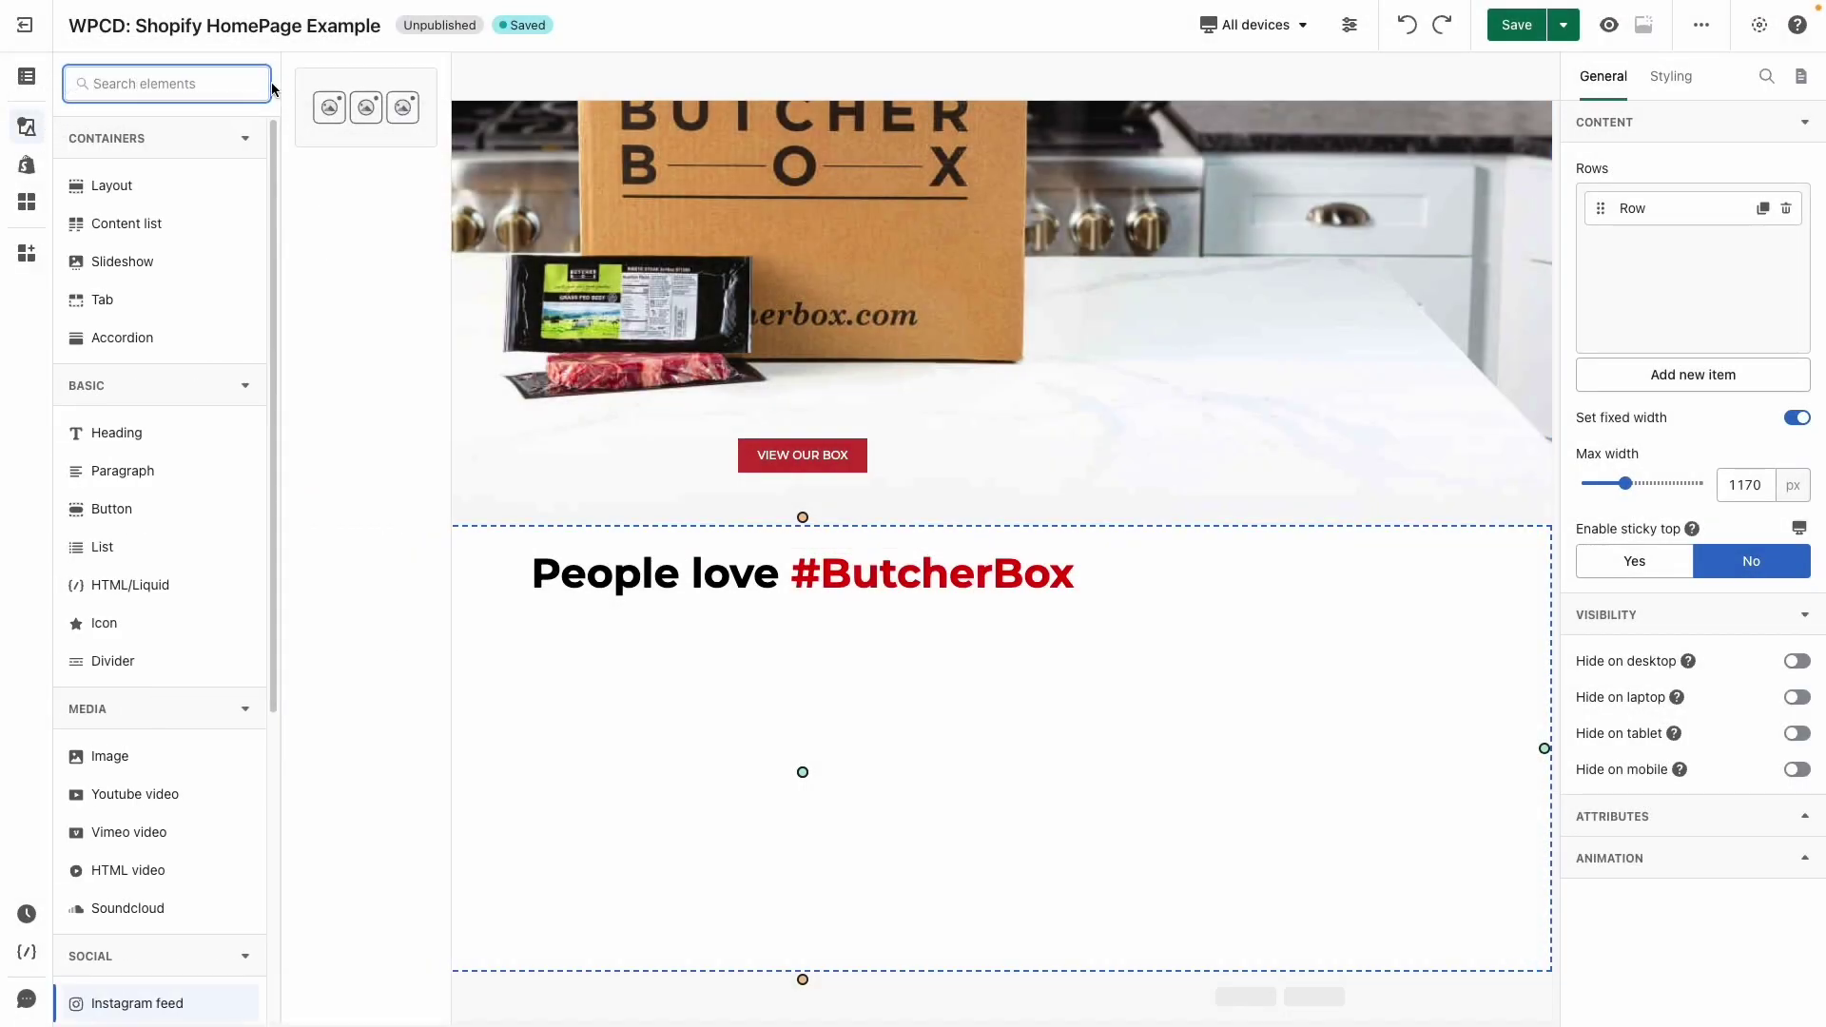
click(236, 84)
text(insta)
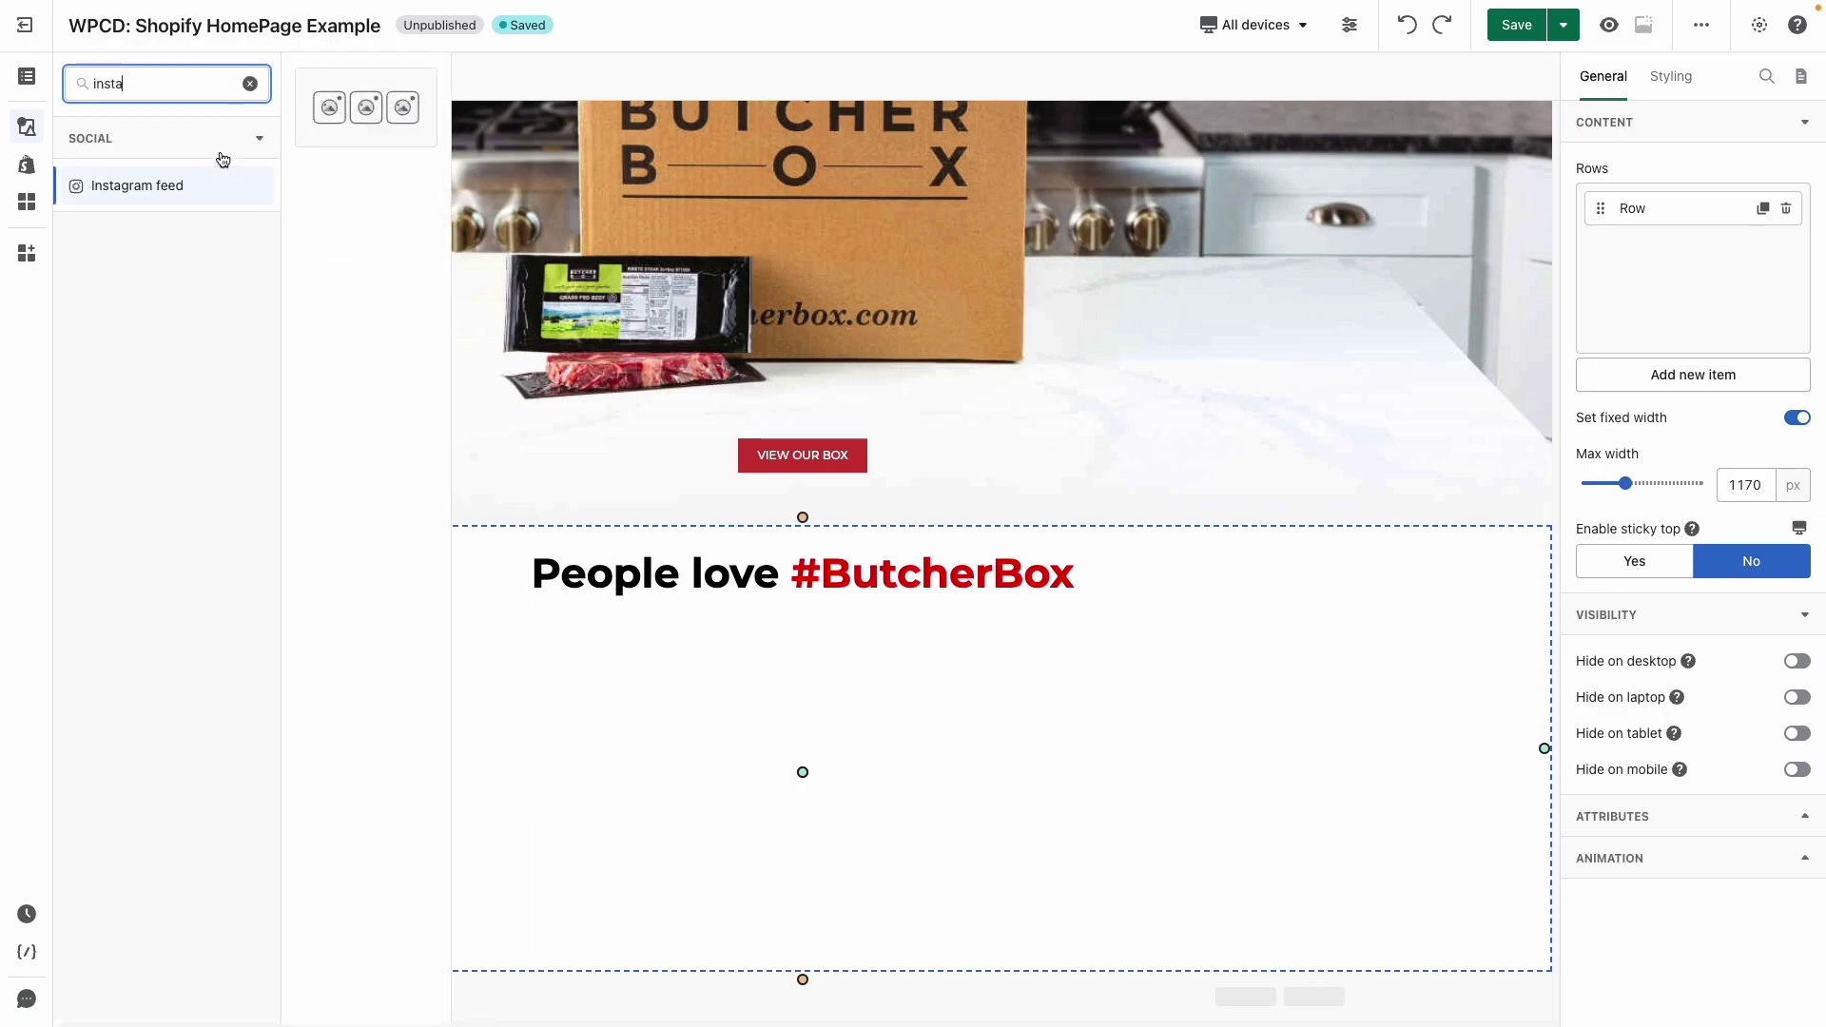
drag(221, 176, 805, 693)
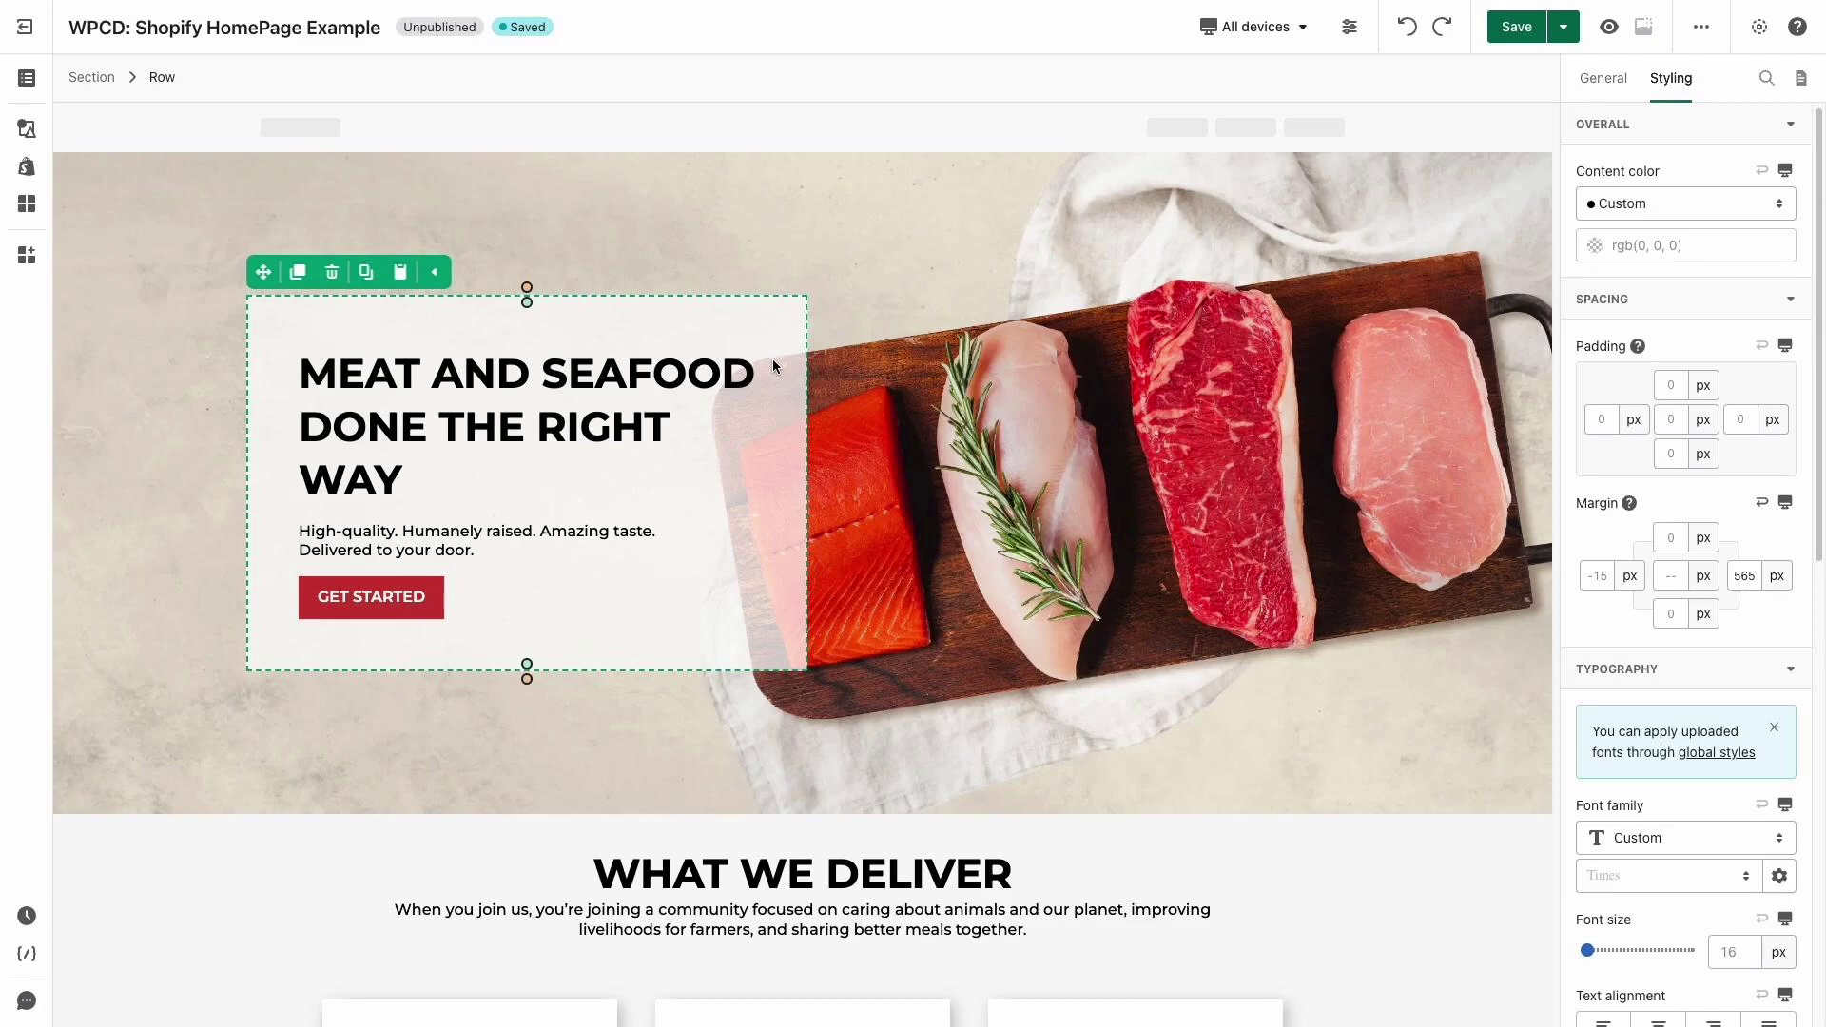
- In the Mobile view, set the hero row's left/right padding and margins to 0
click(1254, 27)
click(1267, 184)
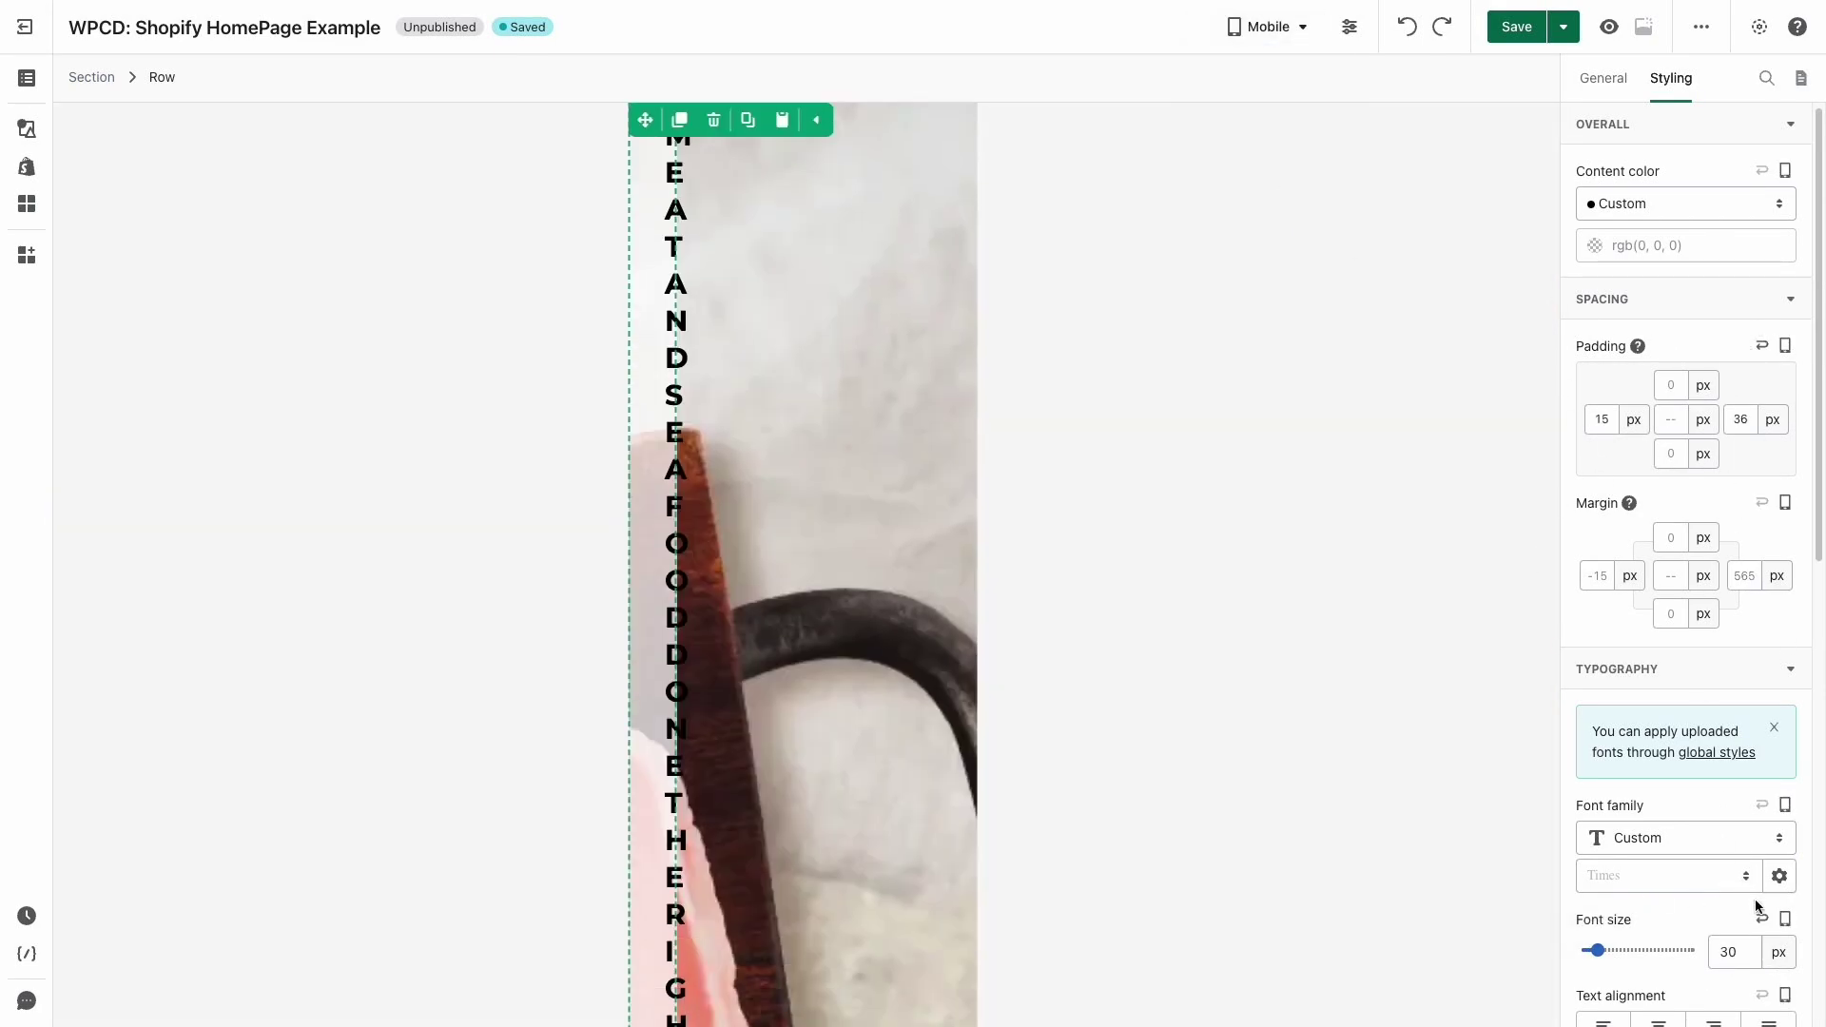
click(1586, 420)
text(0)
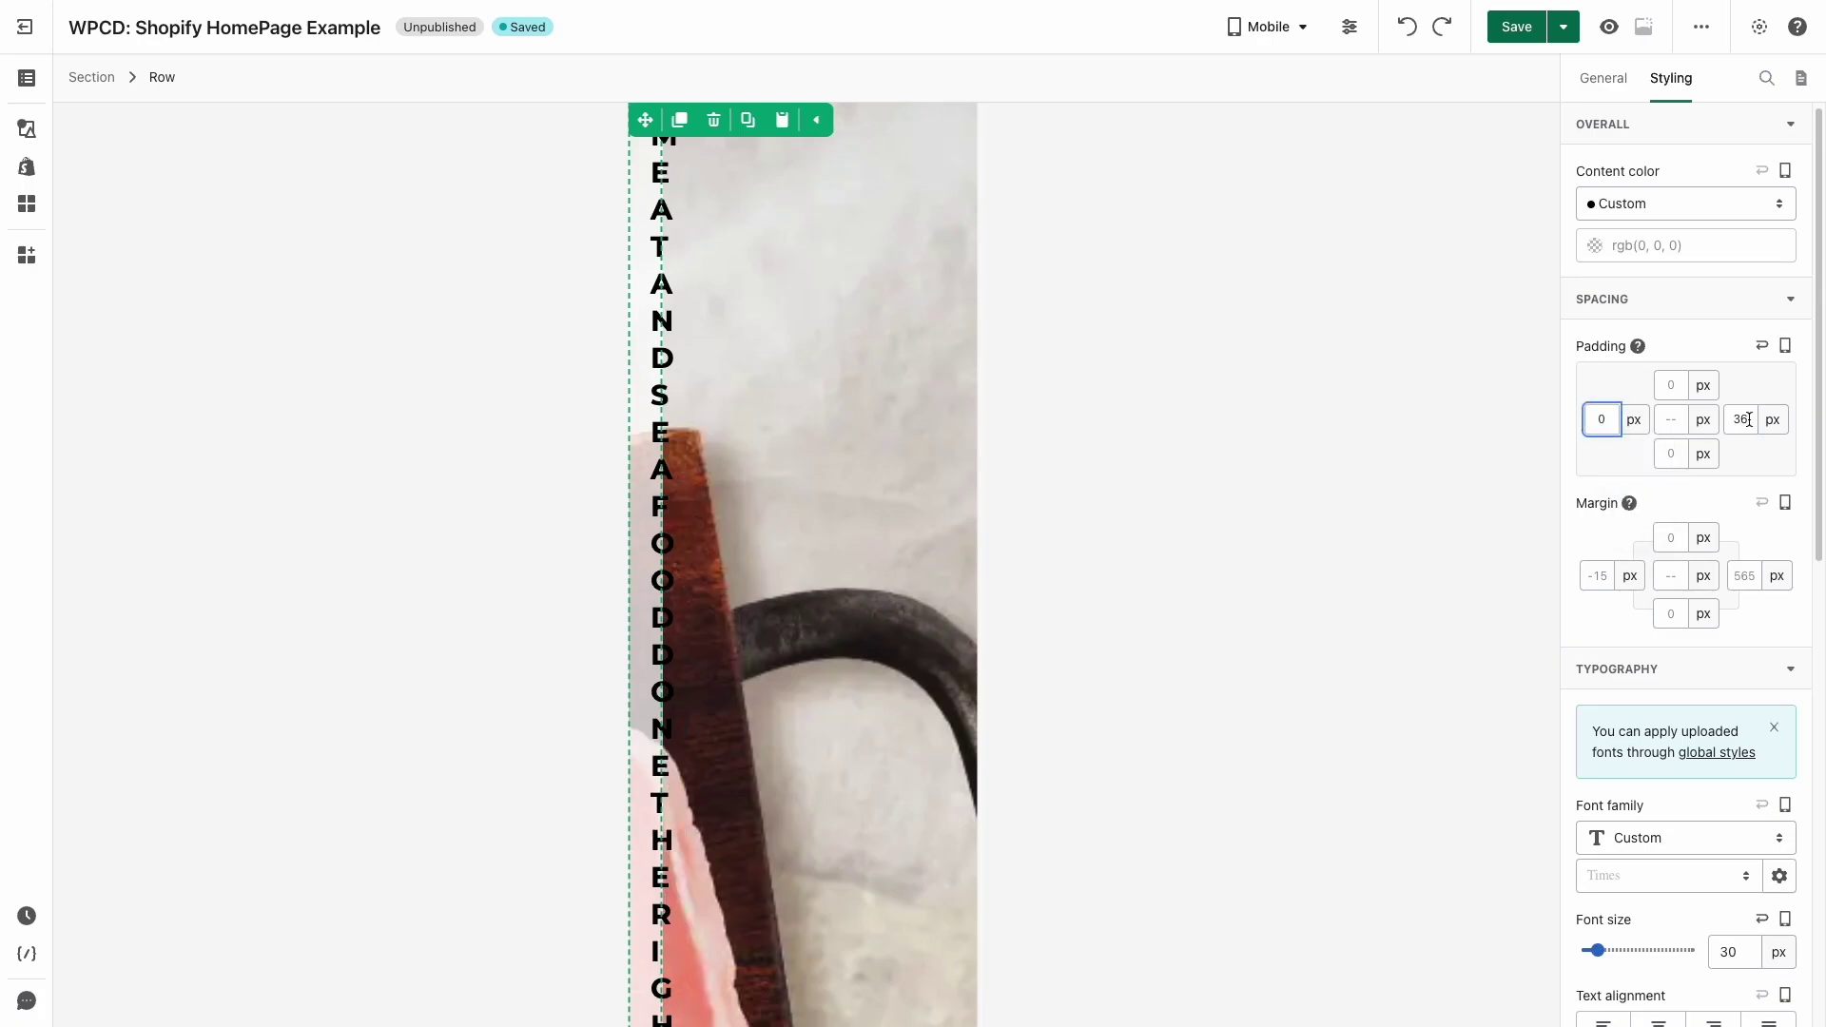
click(1740, 419)
text(0)
click(1598, 576)
text(0)
click(1745, 575)
- Set the What We Deliver cards row's left and right margins to 0
text(0)
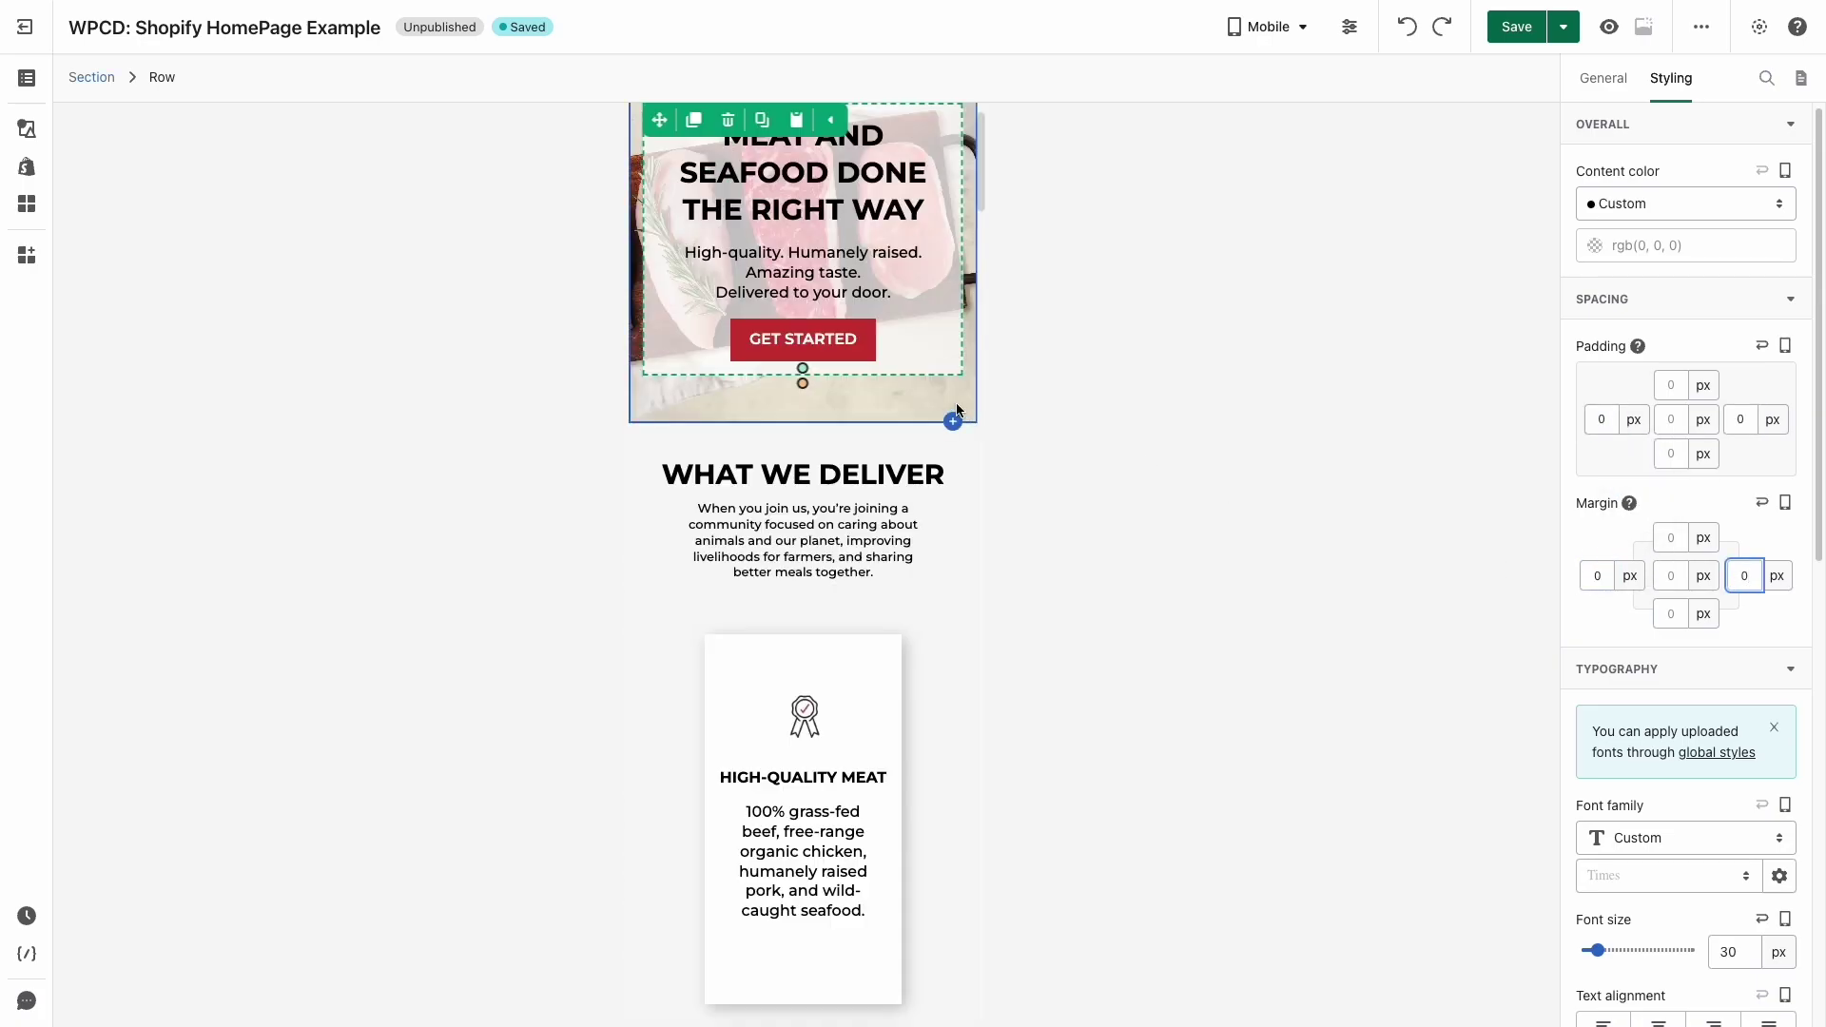
click(916, 610)
click(172, 80)
scroll(1617, 475, up, 2)
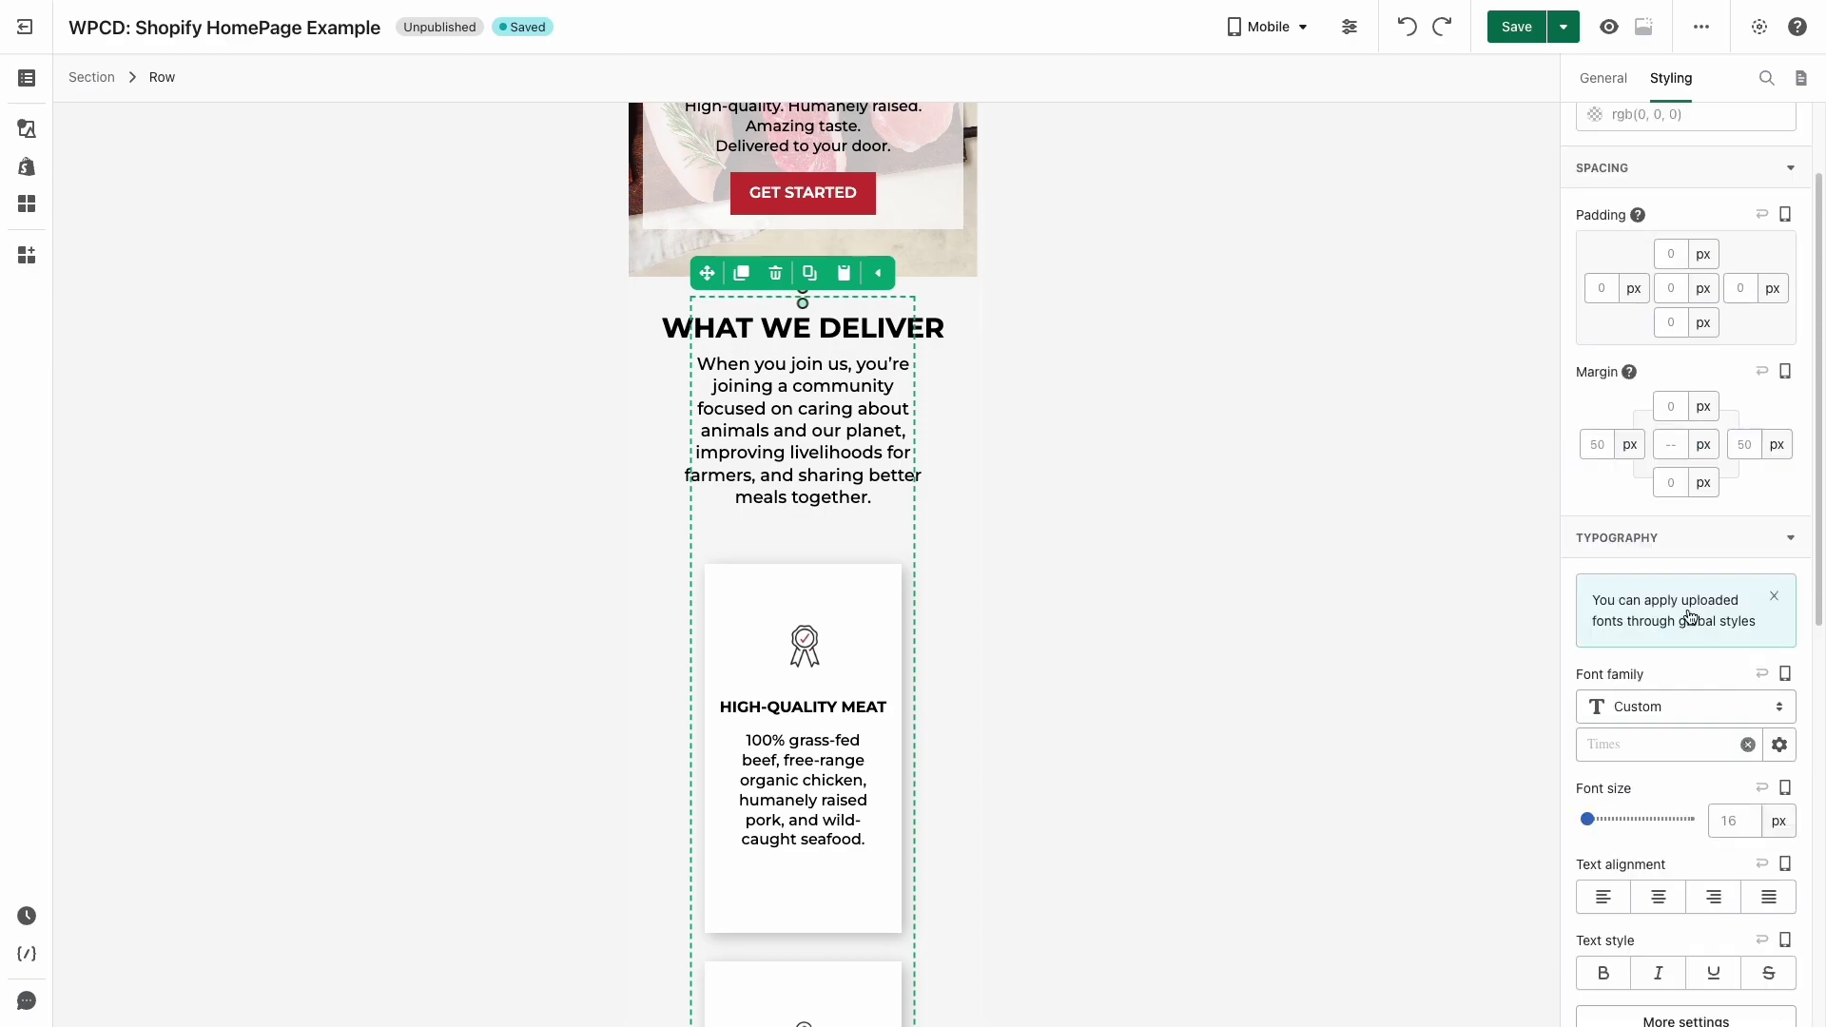
click(1598, 444)
text(0)
click(1745, 445)
text(0)
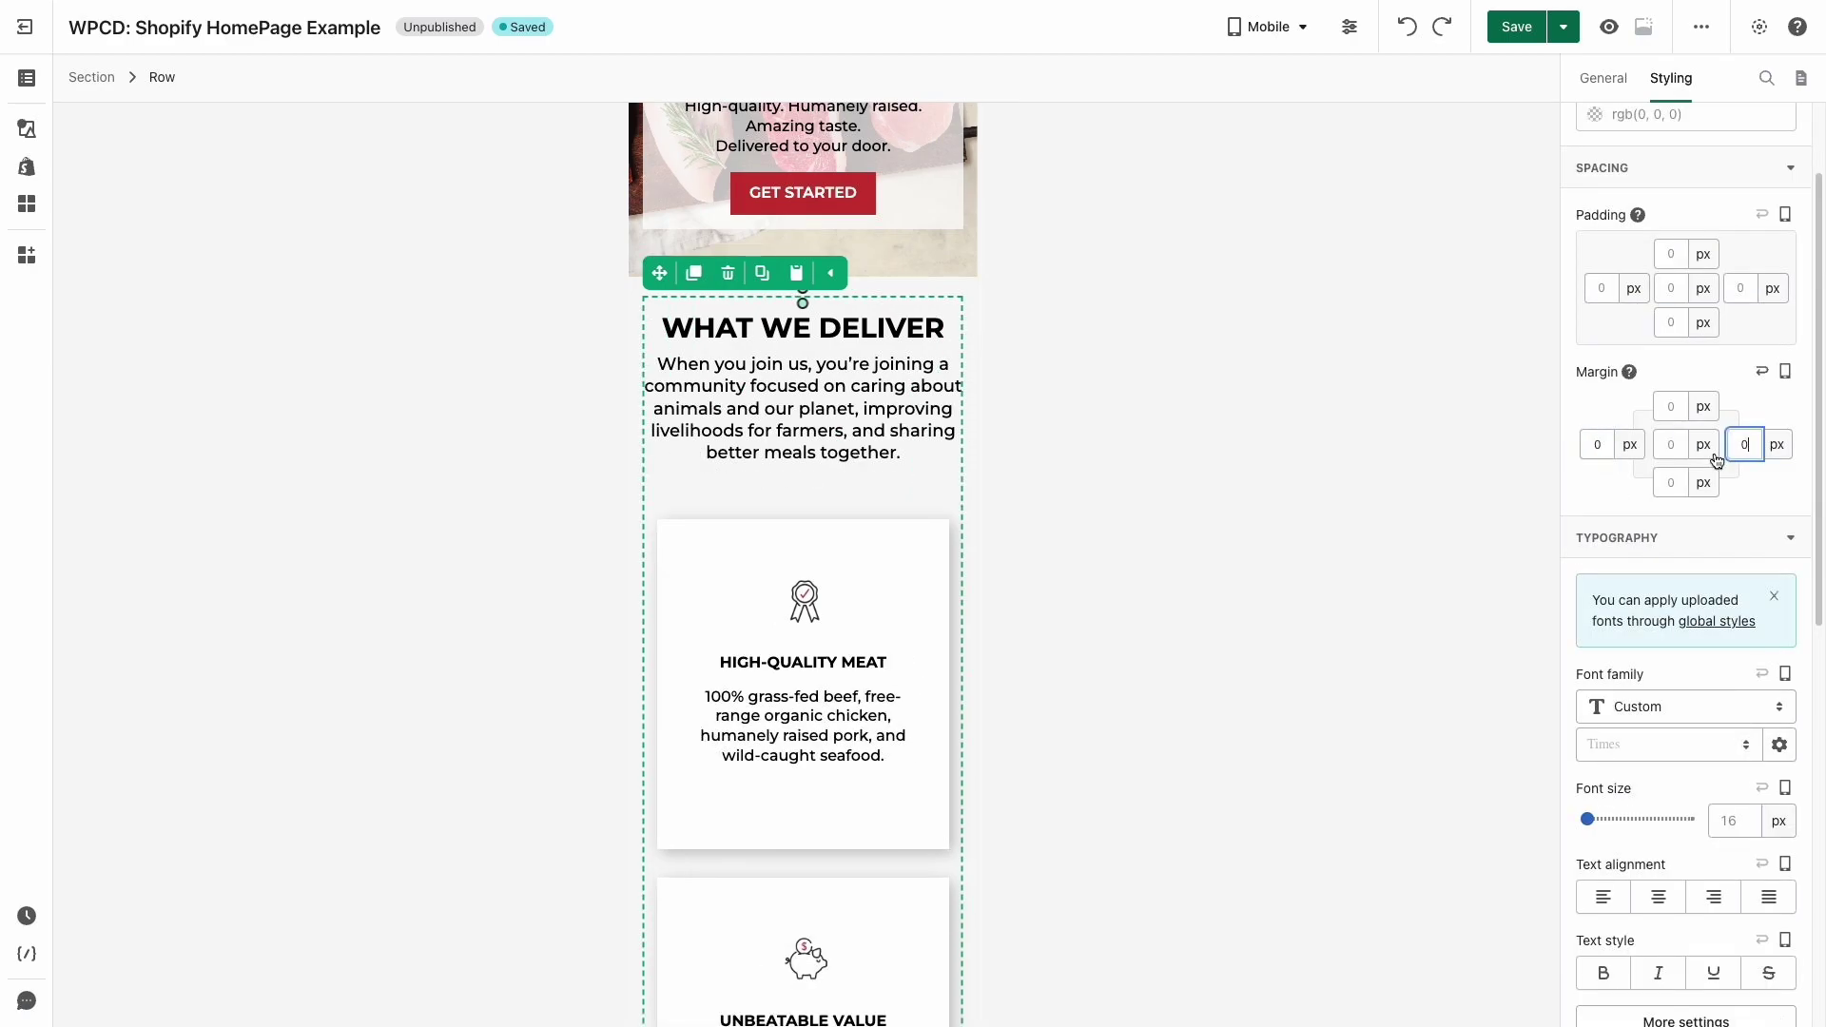
scroll(957, 346, down, 6)
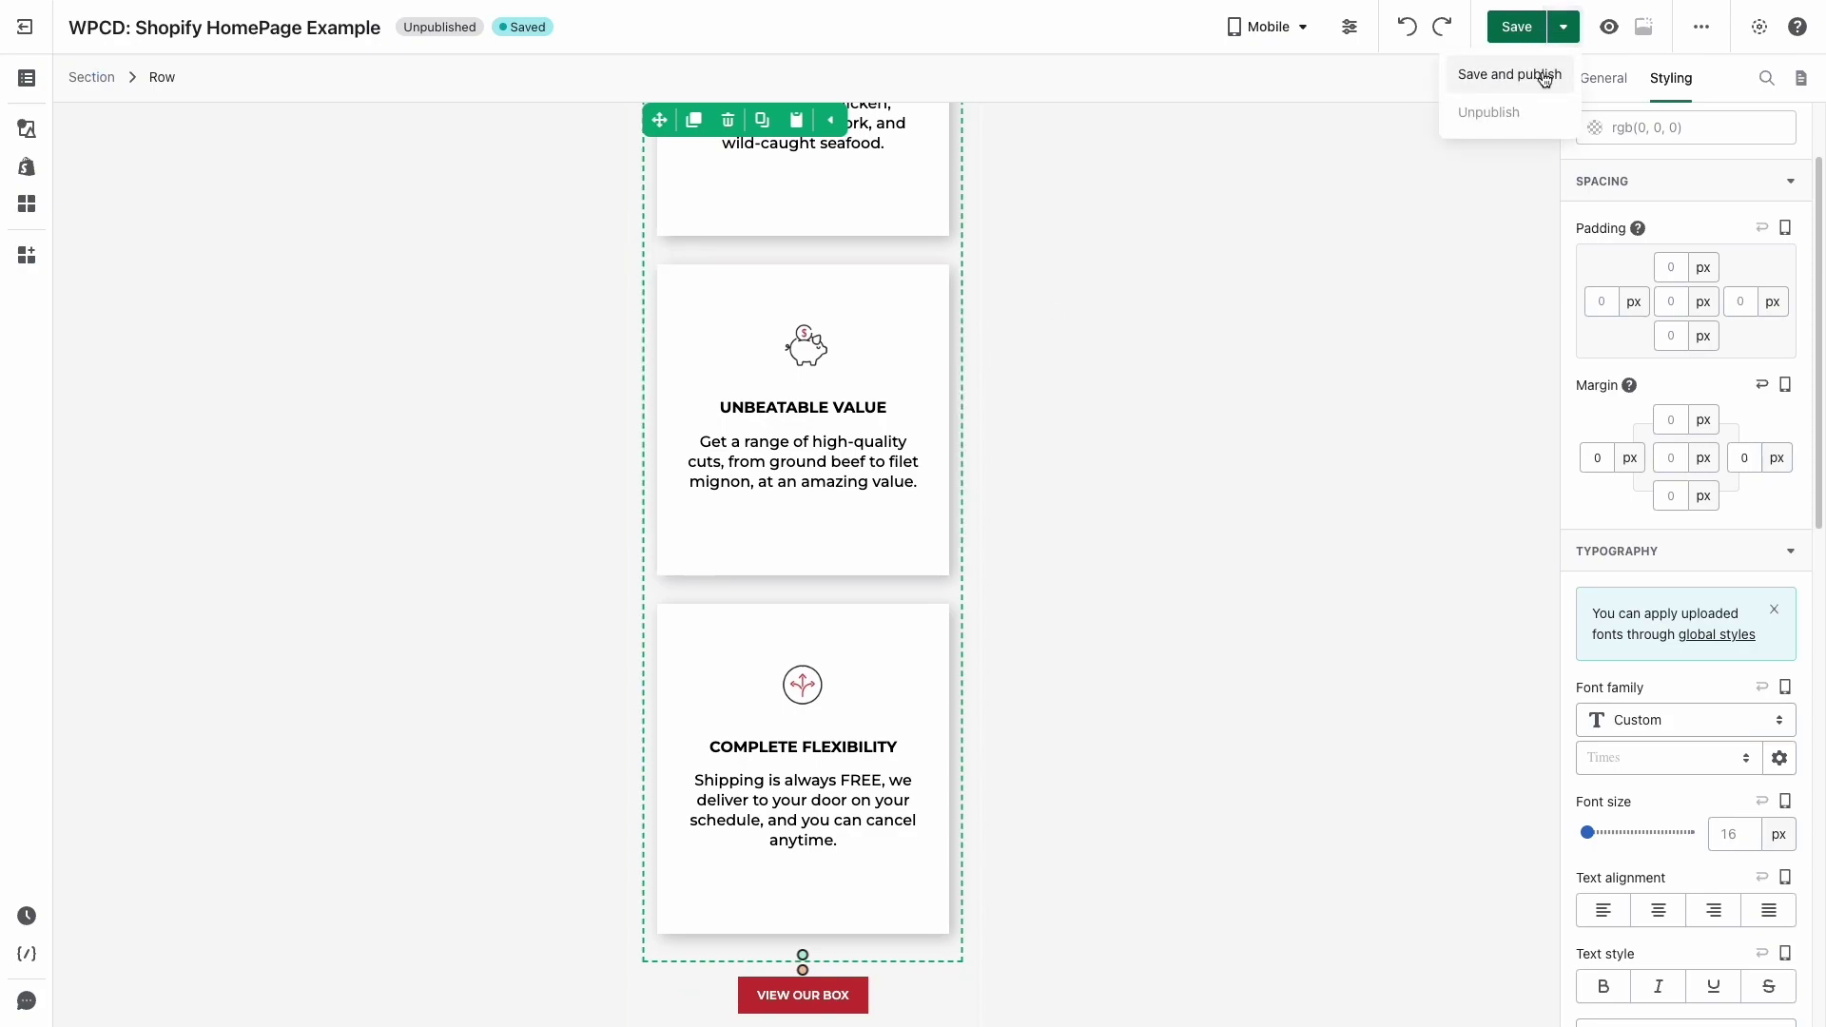
- Save and publish the page, then scroll through the live storefront to check it
click(1563, 26)
click(1542, 76)
click(1643, 27)
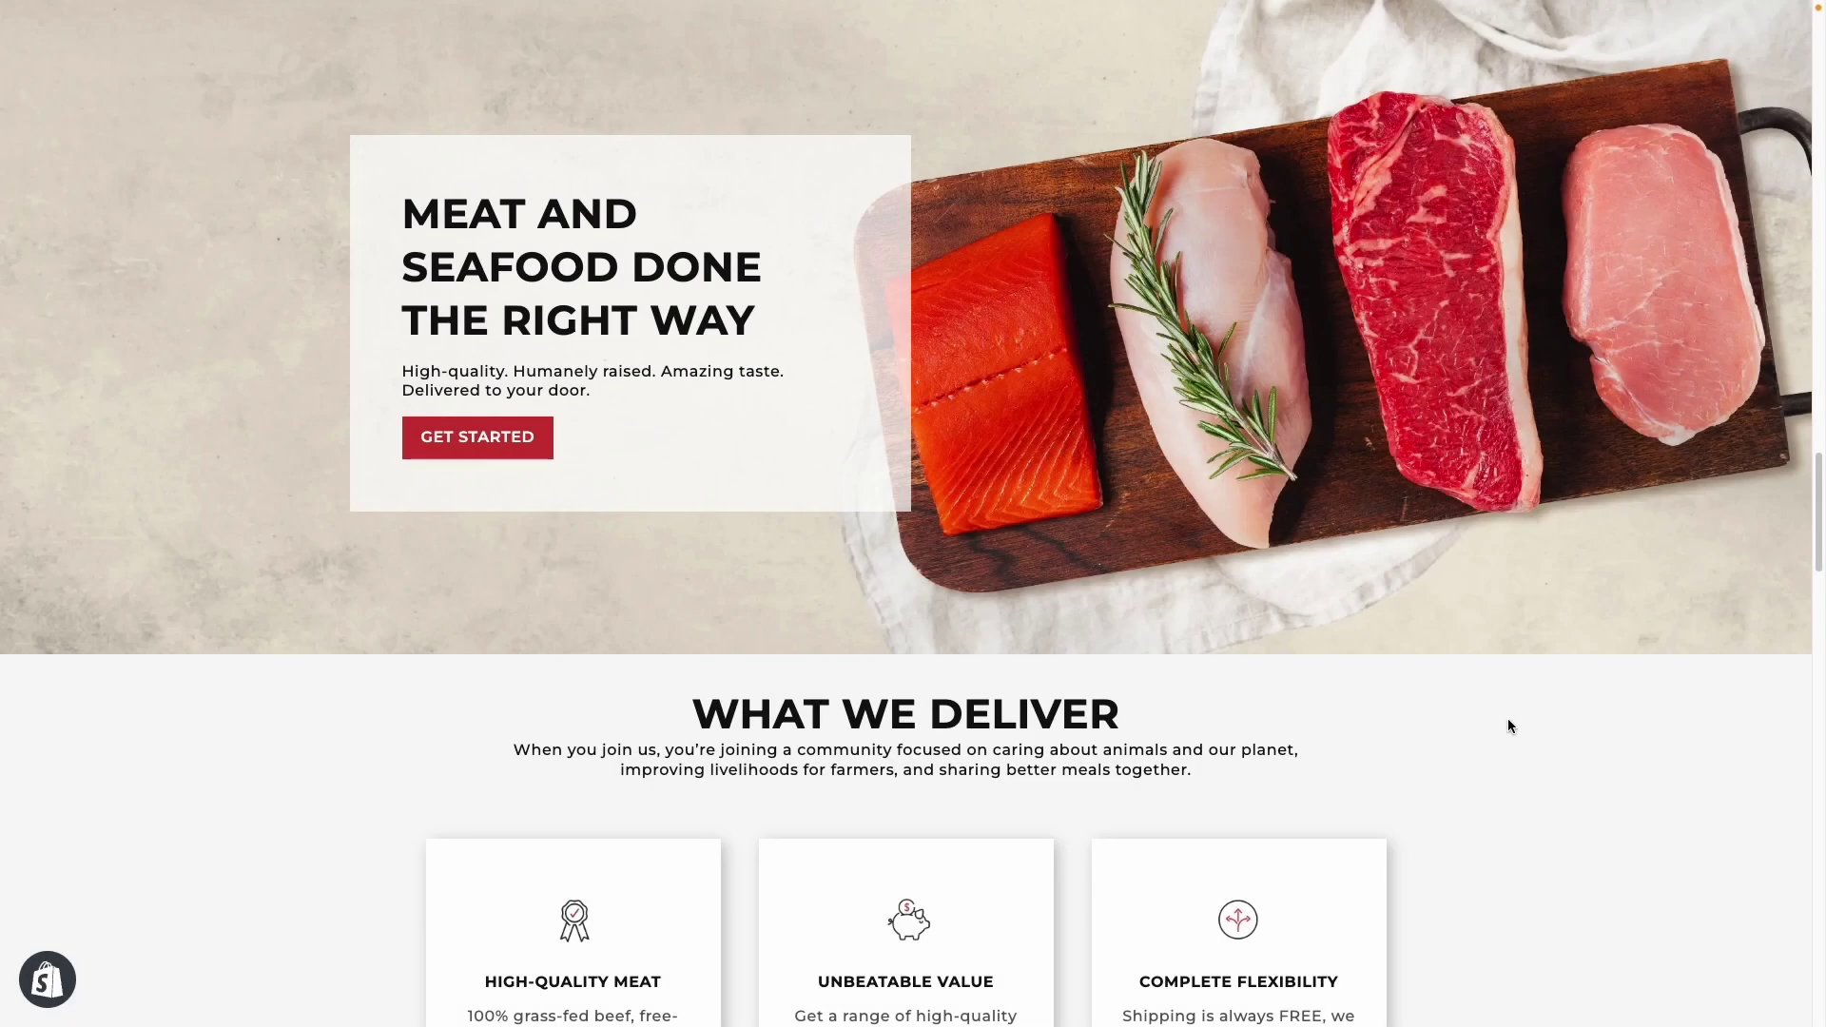
scroll(1510, 726, down, 3)
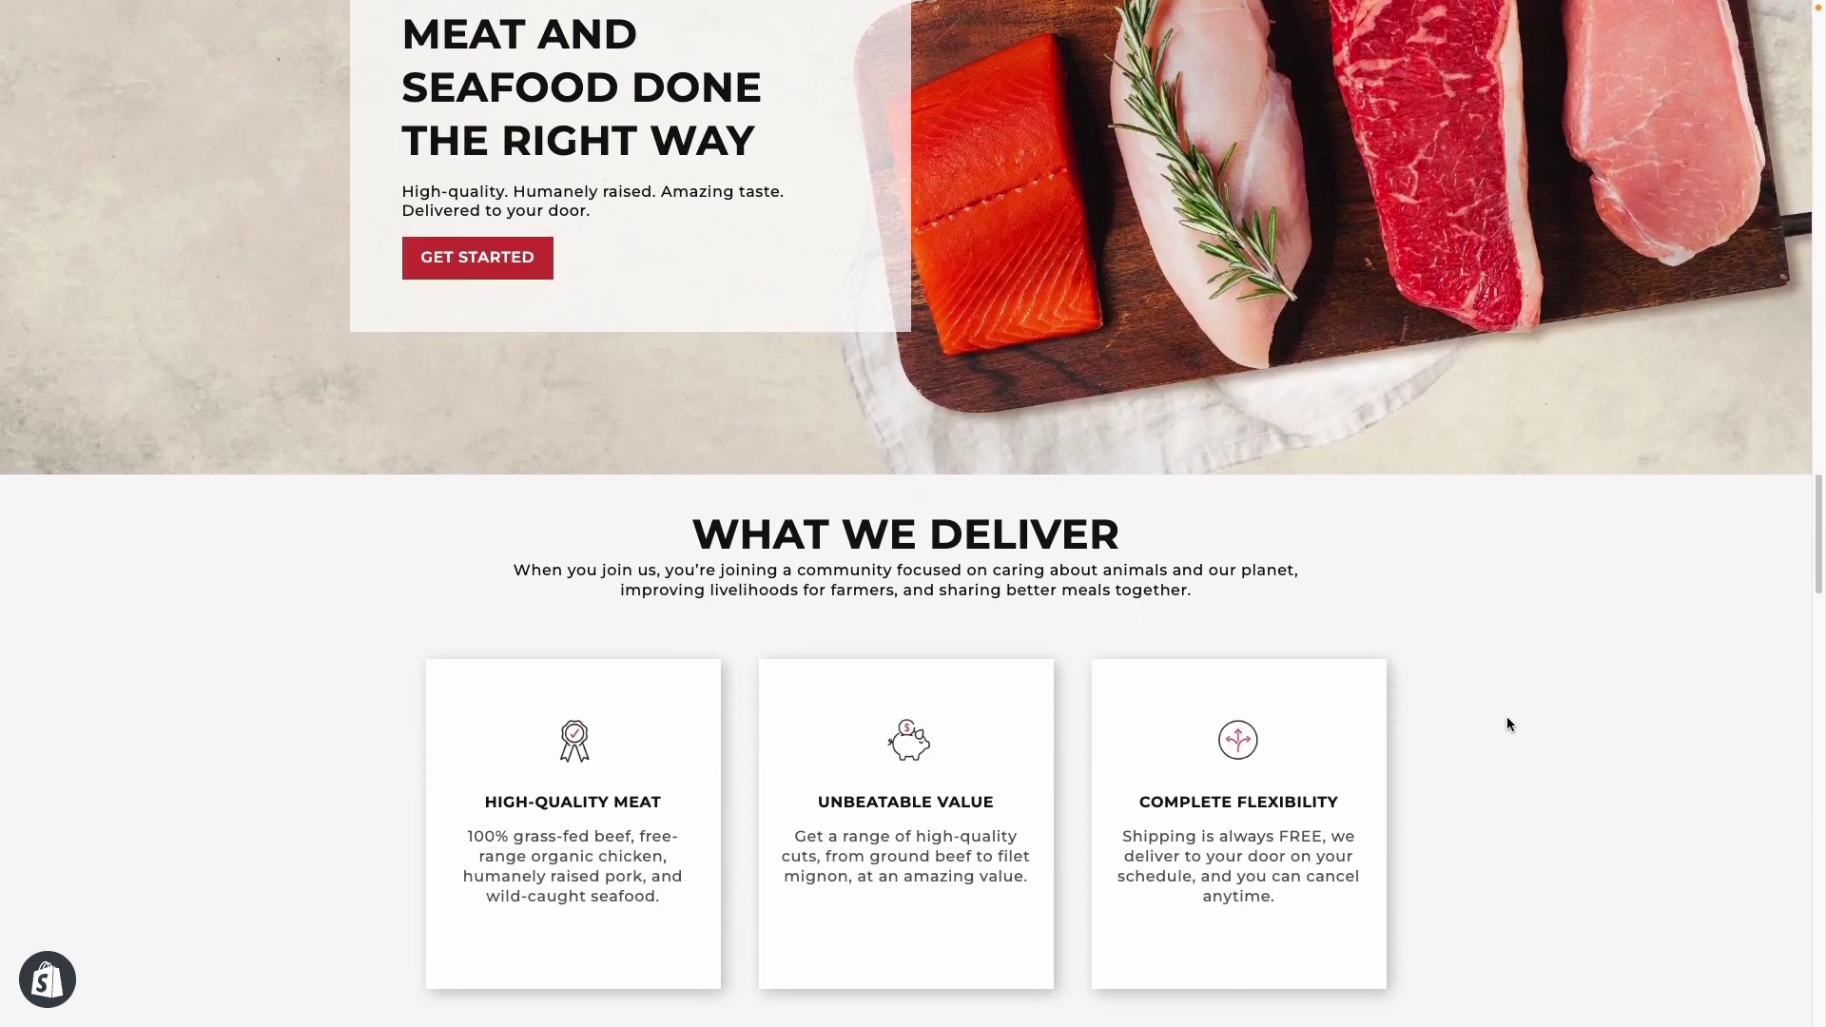
scroll(1506, 725, down, 2)
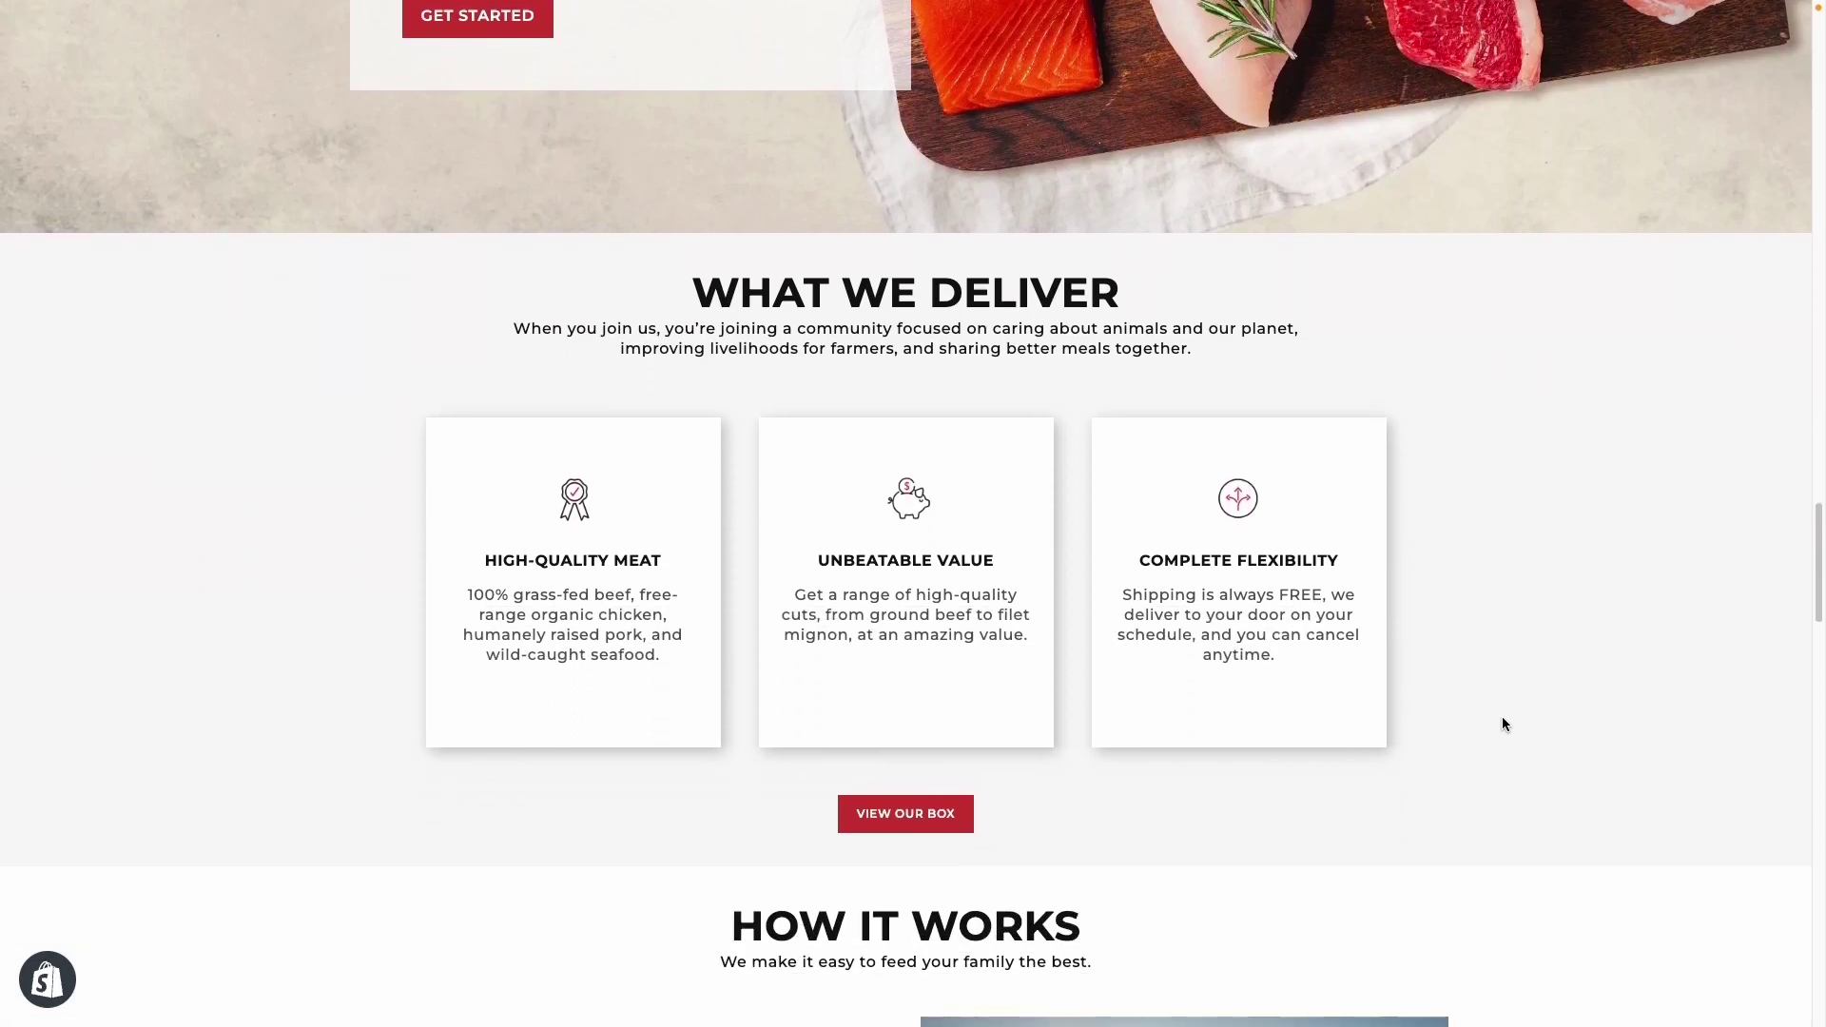